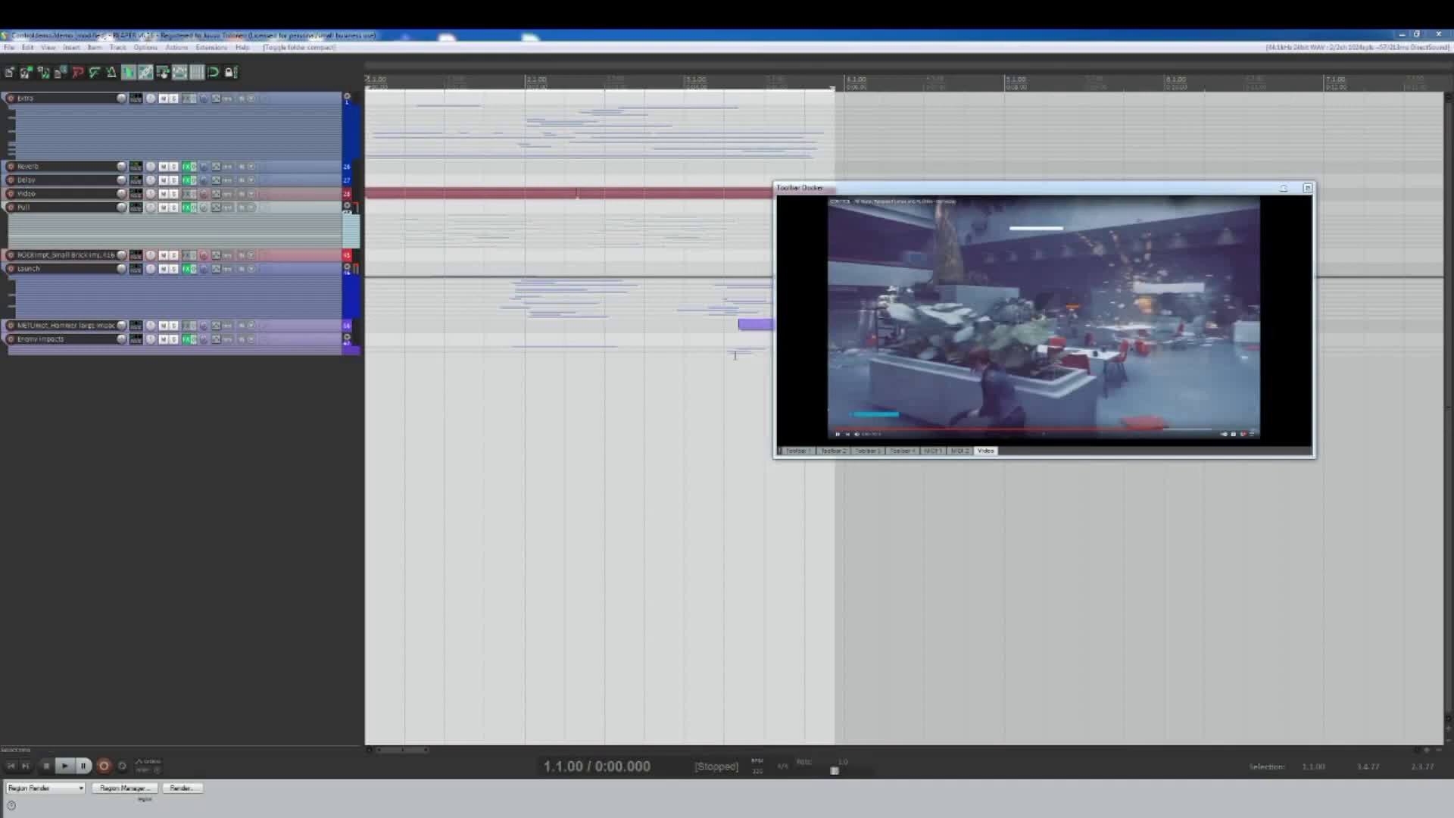
# Step: Move the video preview window aside, solo the topmost folder track to play it alone, and unsolo it
pyautogui.moveTo(946, 187); pyautogui.dragTo(999, 153)
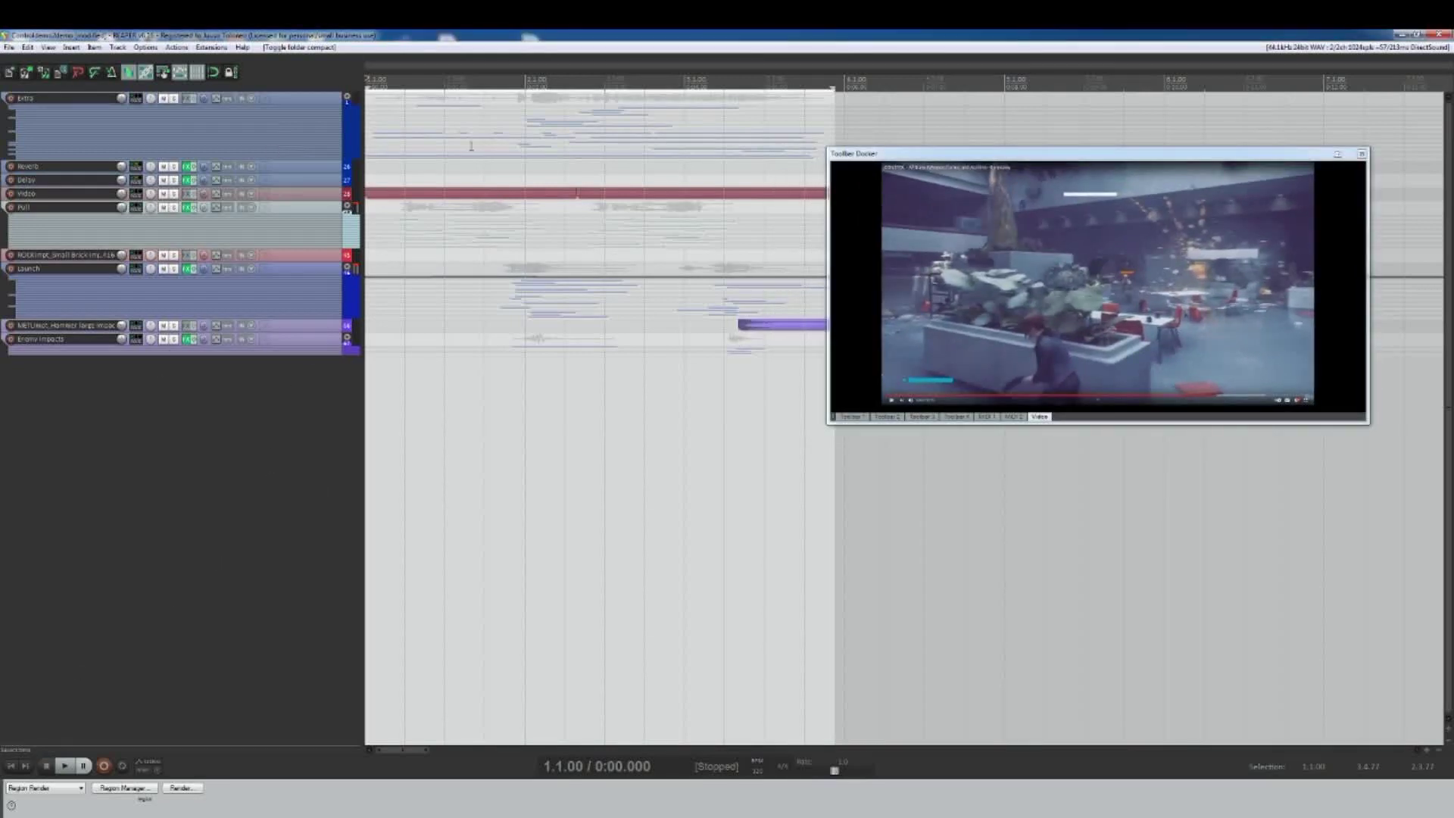
pyautogui.click(174, 99)
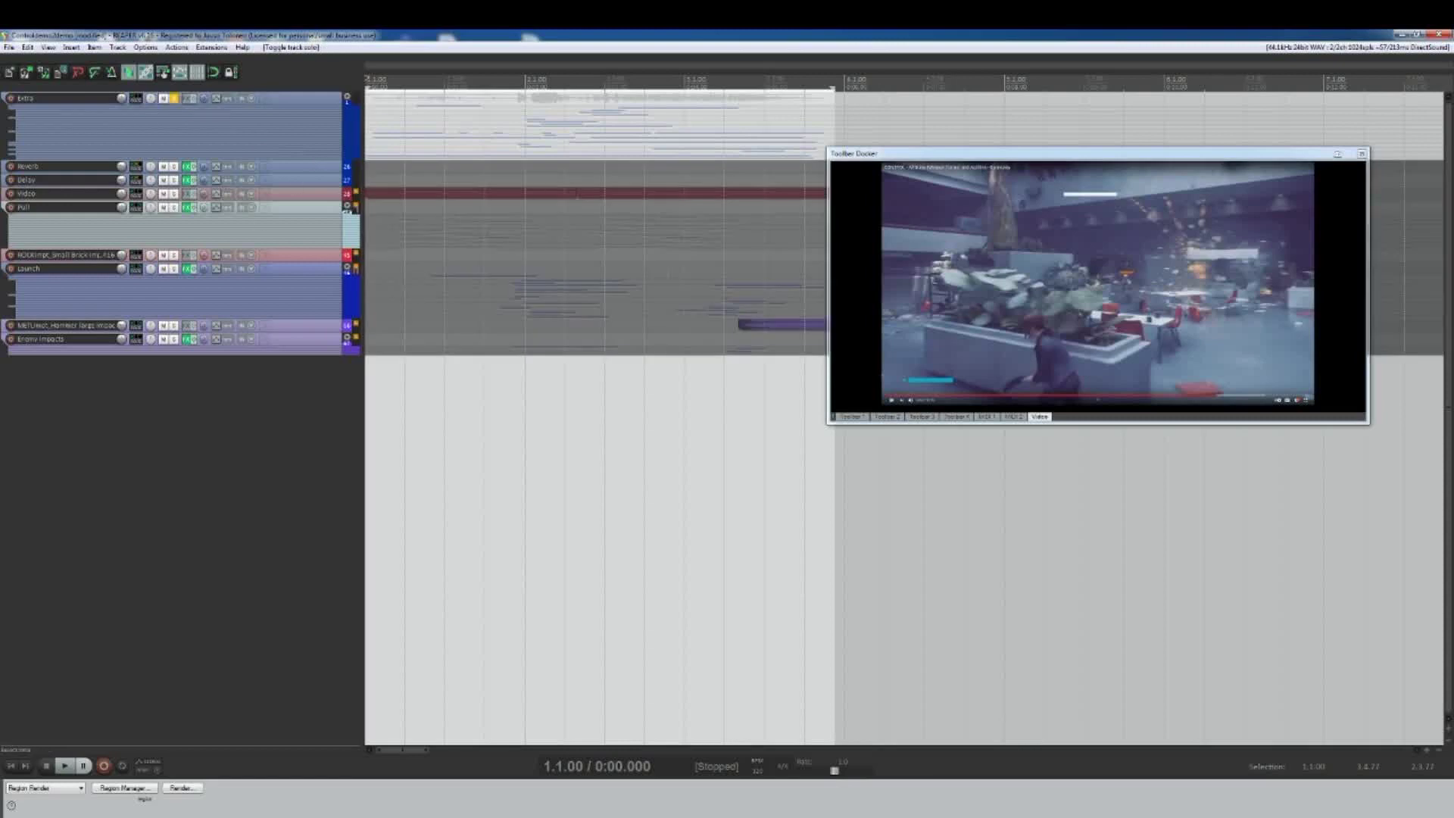
pyautogui.press('space')
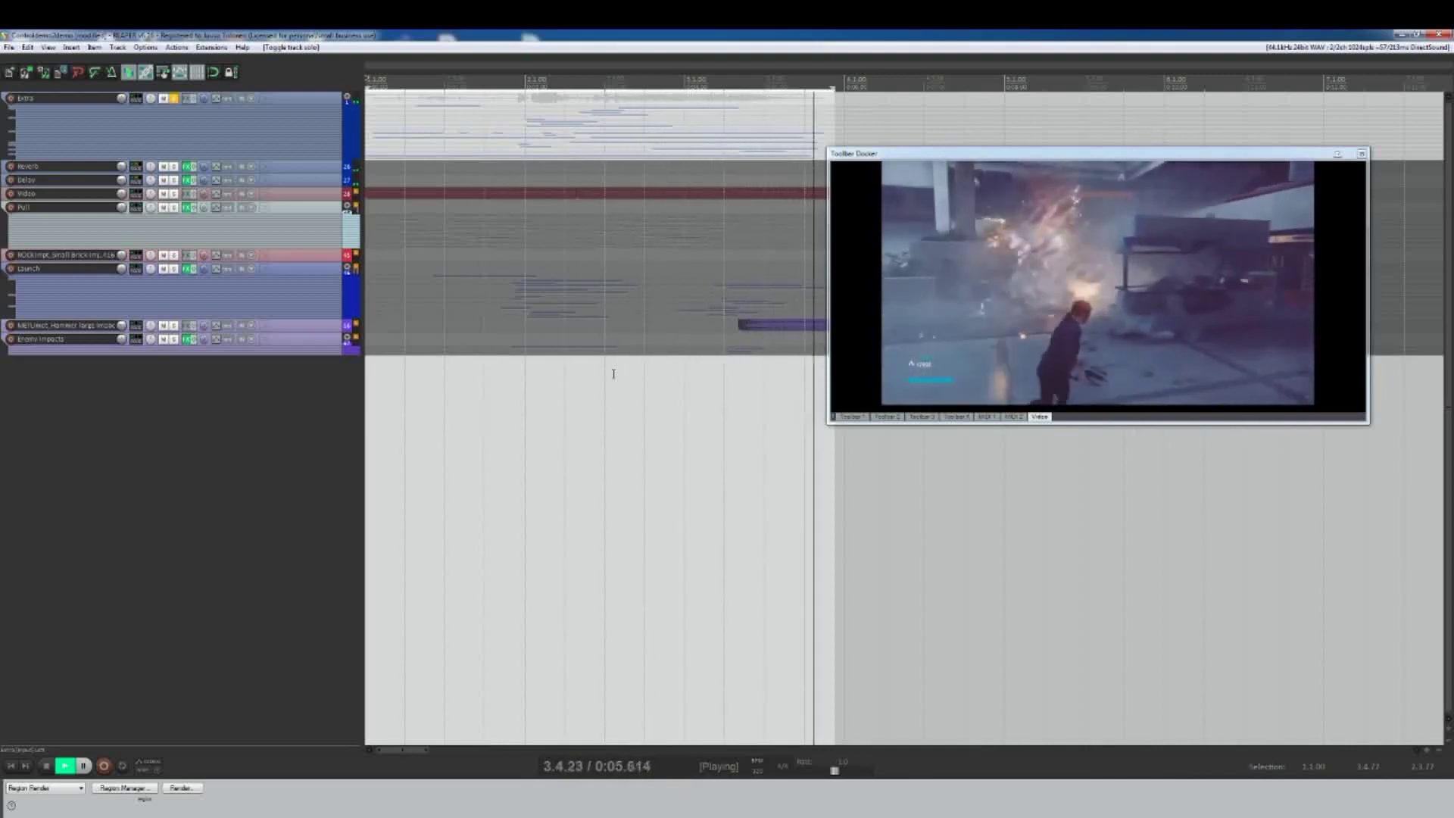
pyautogui.press('space')
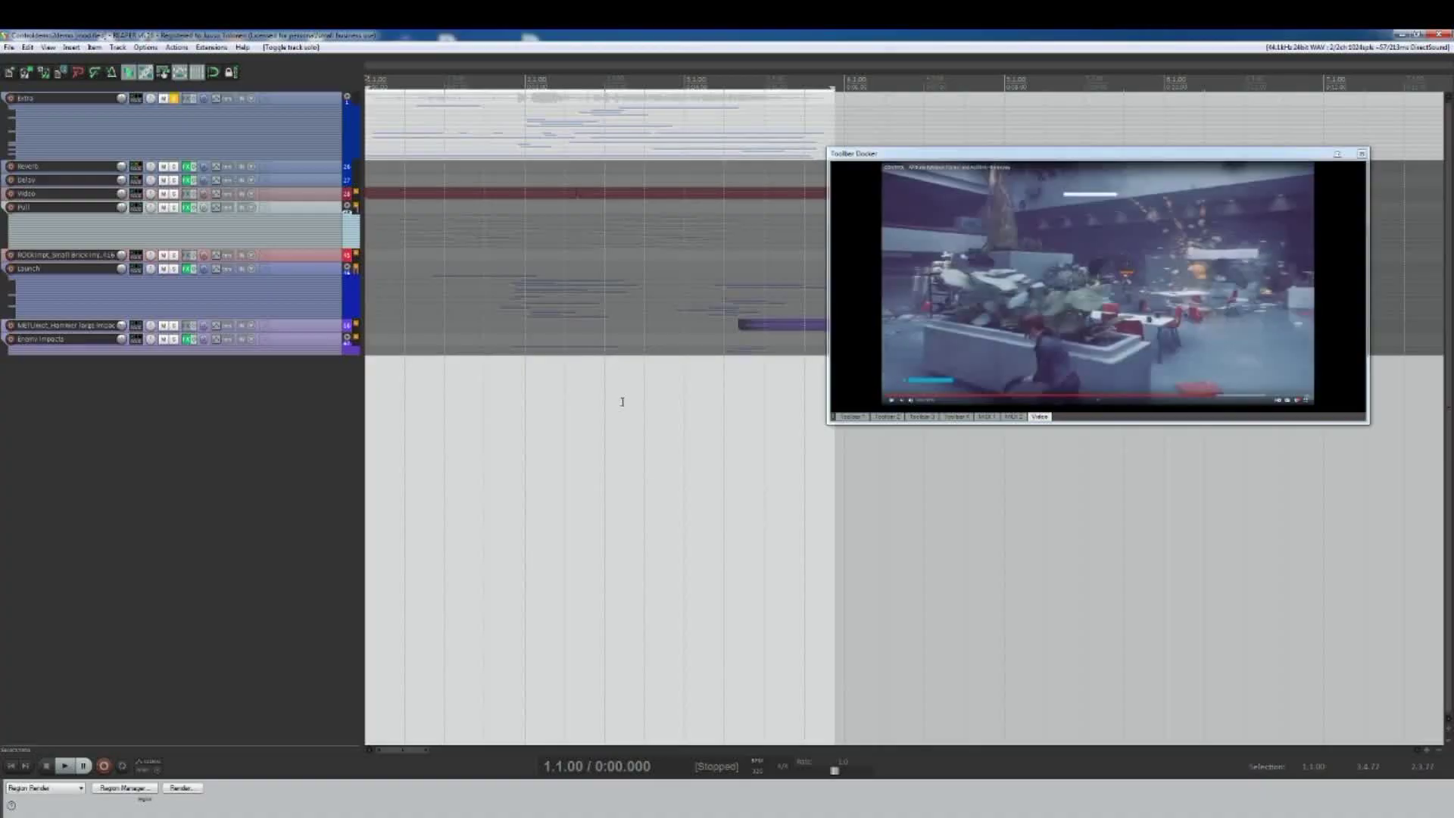
pyautogui.click(174, 99)
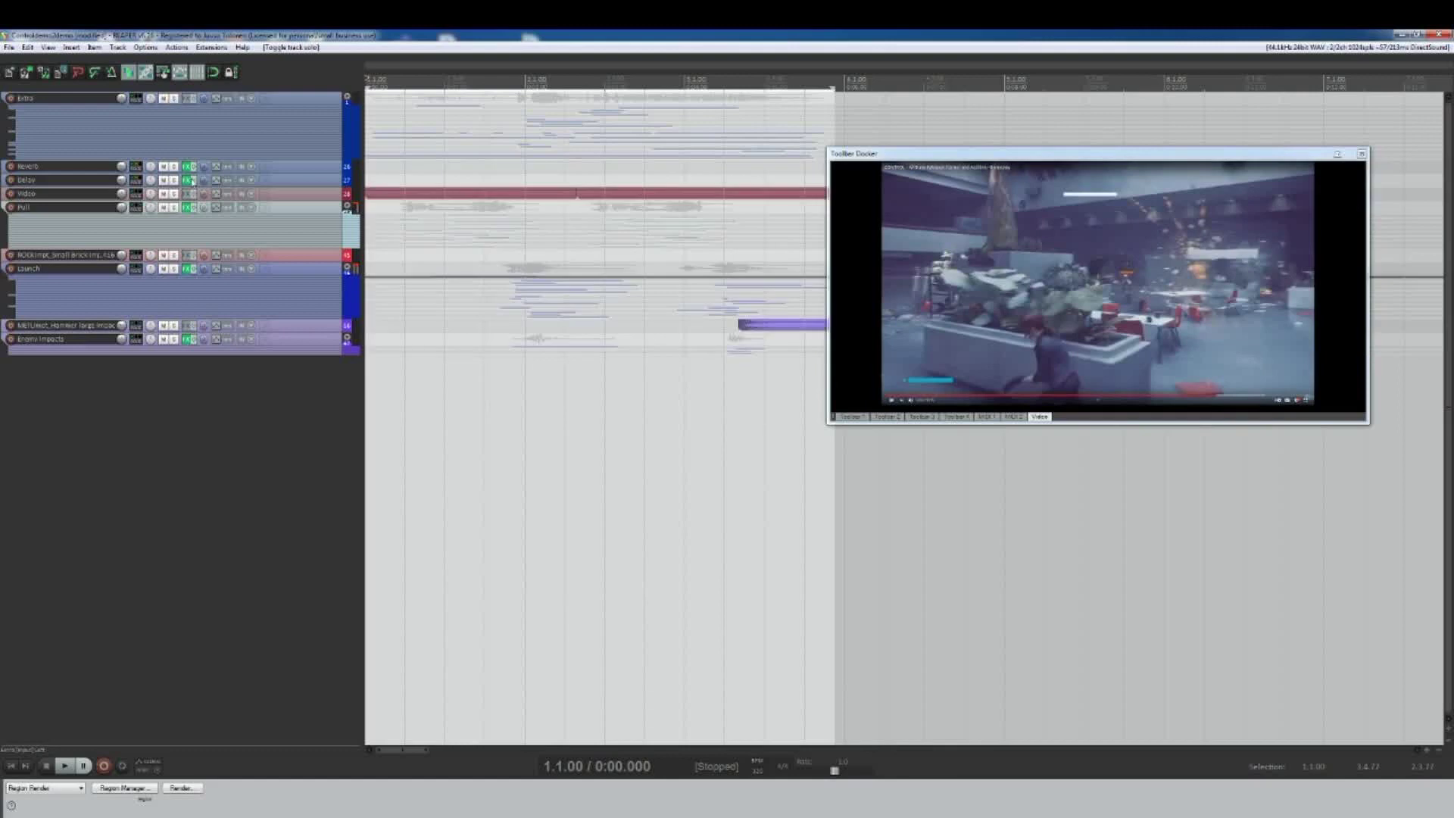
# Step: Solo the Pull folder track, play its layers against the video, and unsolo it
pyautogui.click(174, 208)
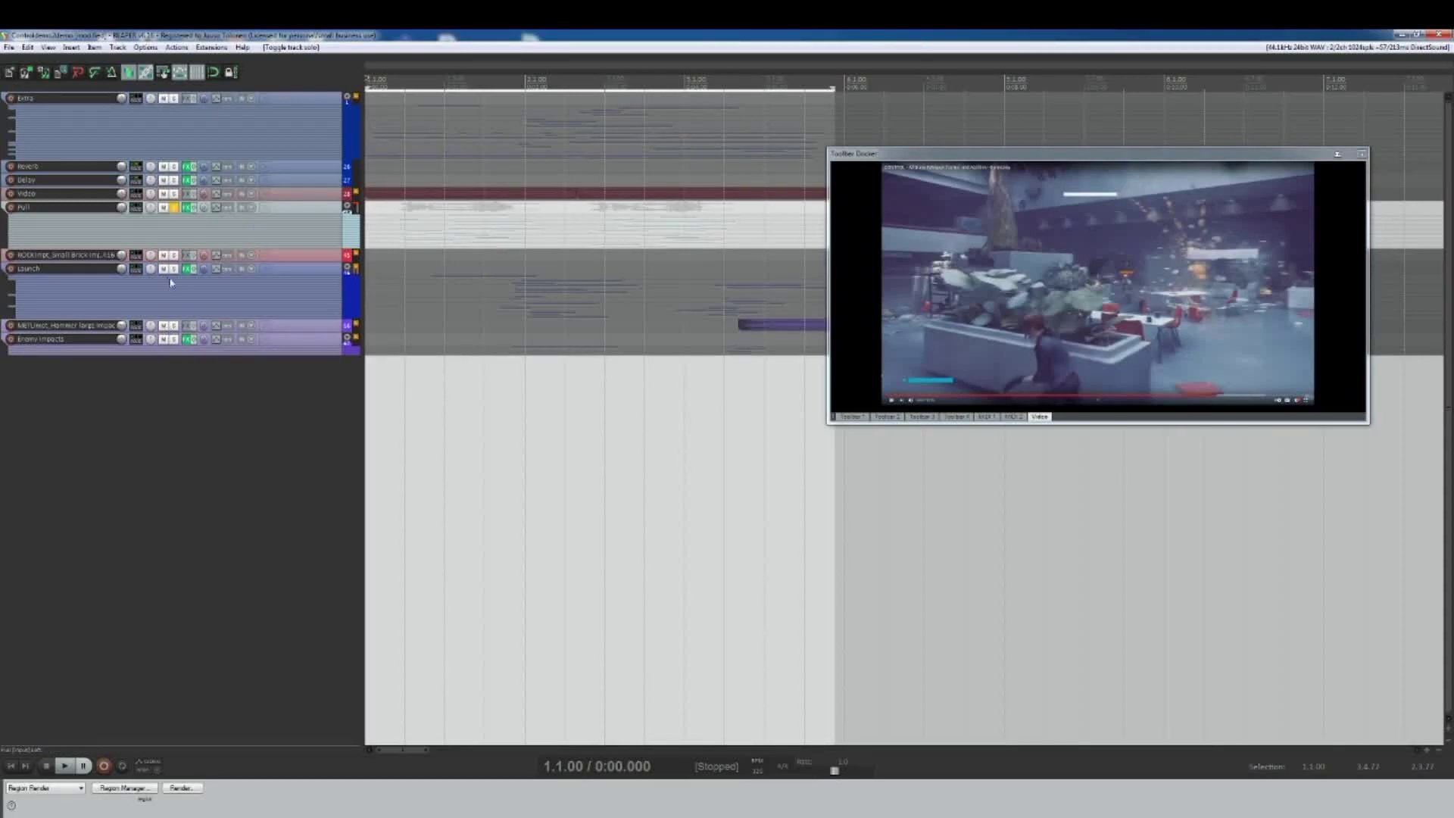
pyautogui.press('space')
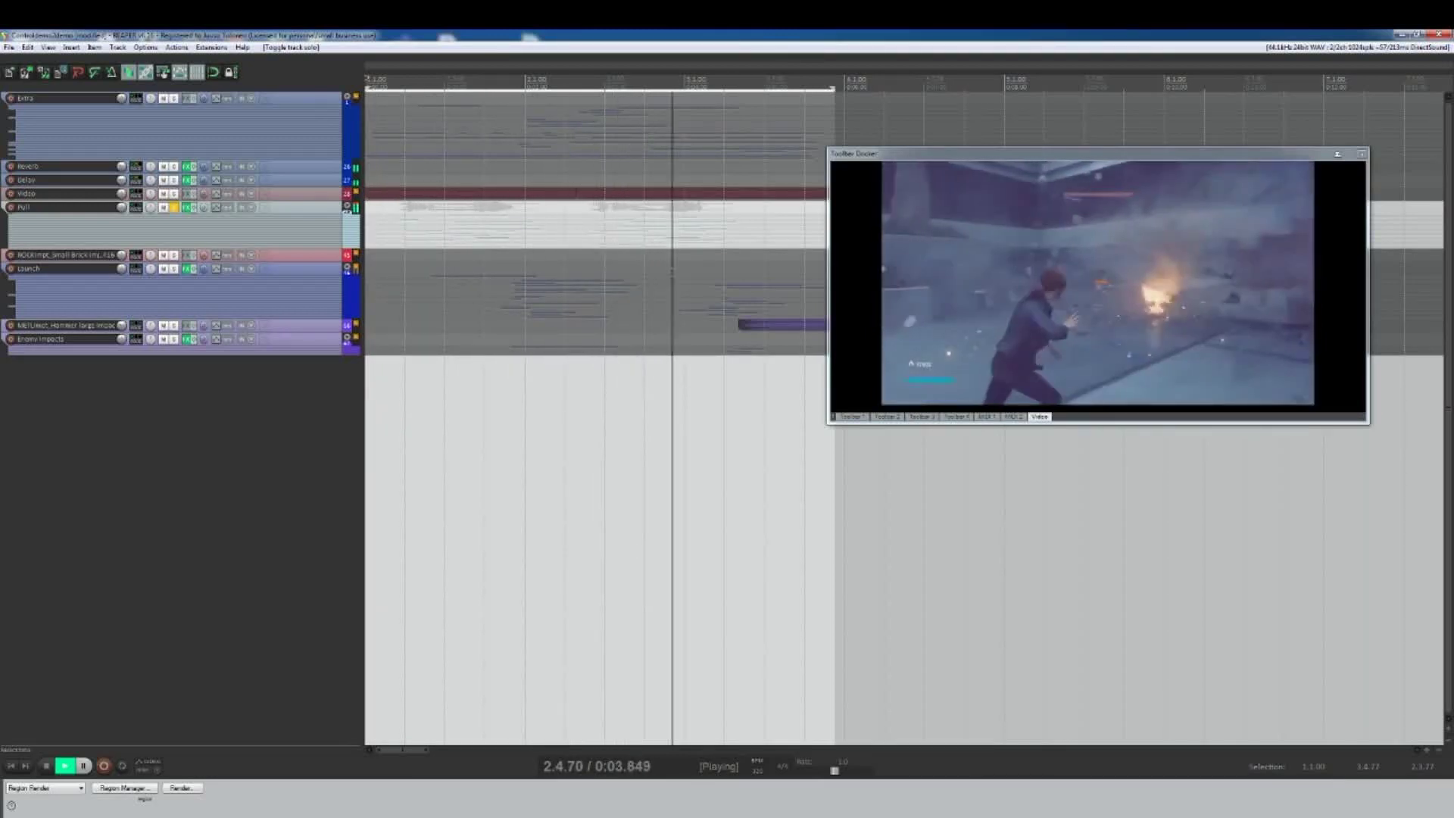
pyautogui.press('space')
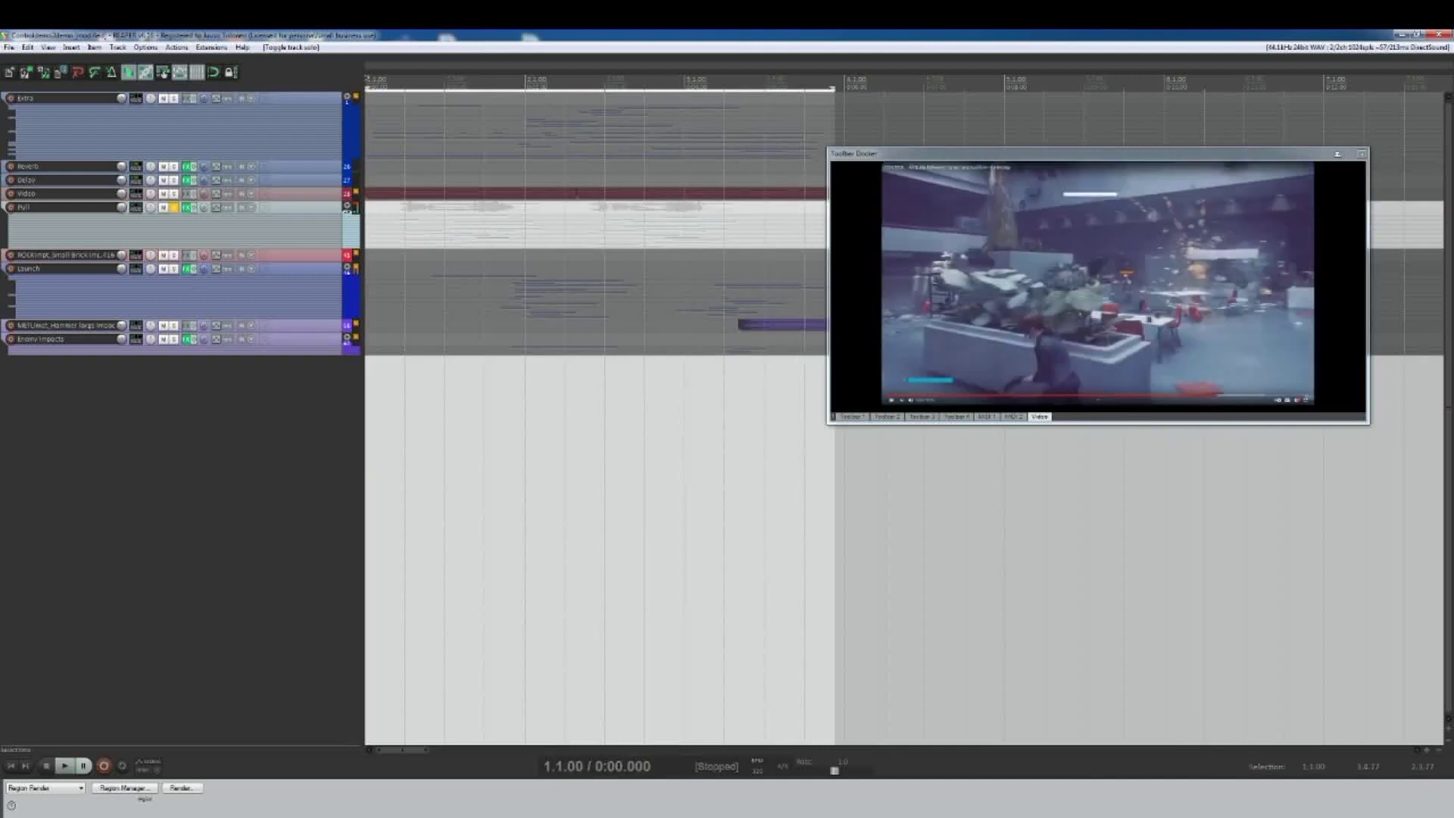
pyautogui.click(174, 207)
# Step: Solo the Launch folder track and play it from the project start
pyautogui.click(173, 269)
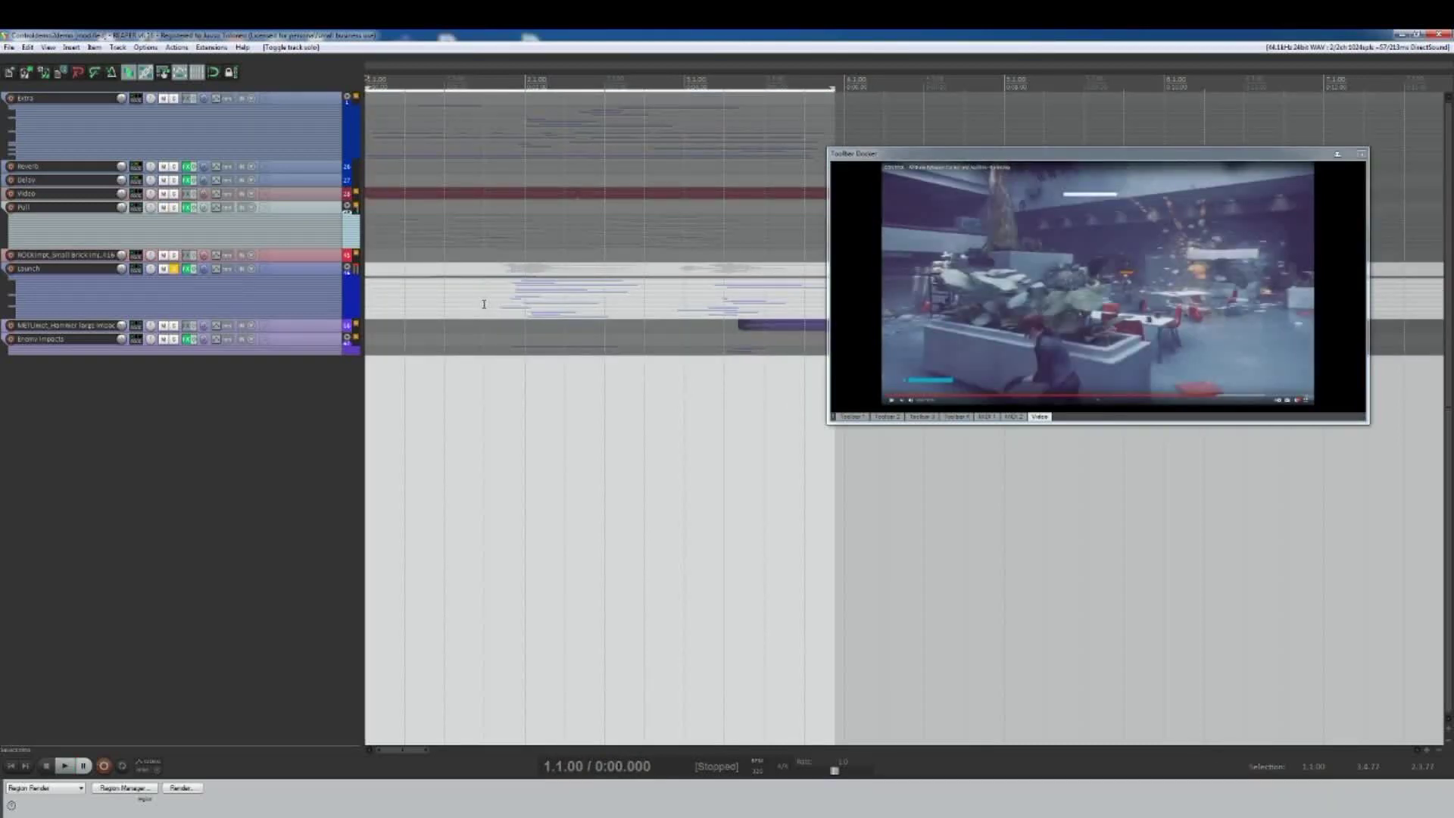
pyautogui.press('space')
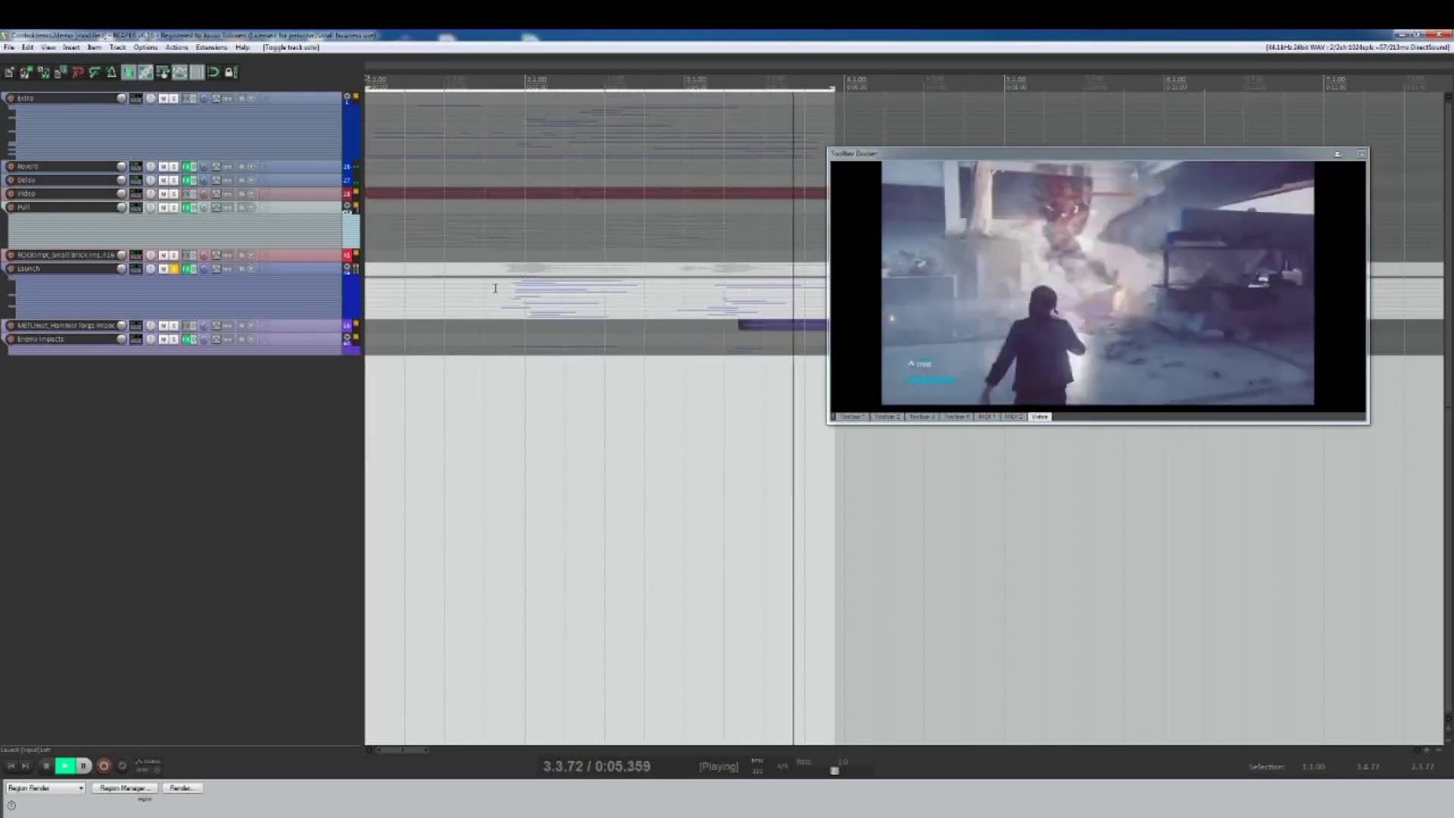
pyautogui.press('space')
# Step: Solo the metal impact and Enemy Impacts tracks and play them against the video
pyautogui.click(229, 338)
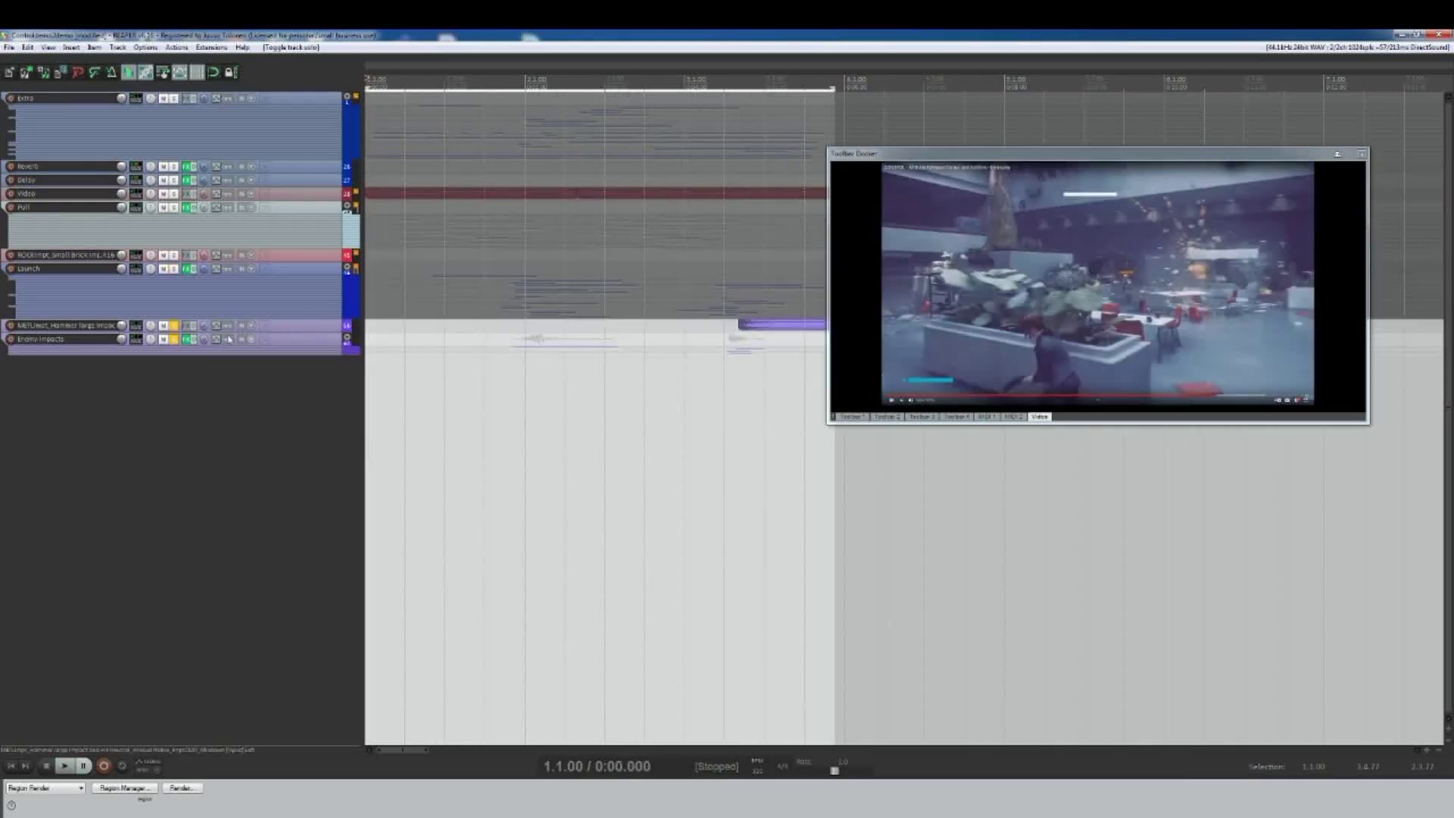
pyautogui.click(457, 333)
pyautogui.press('space')
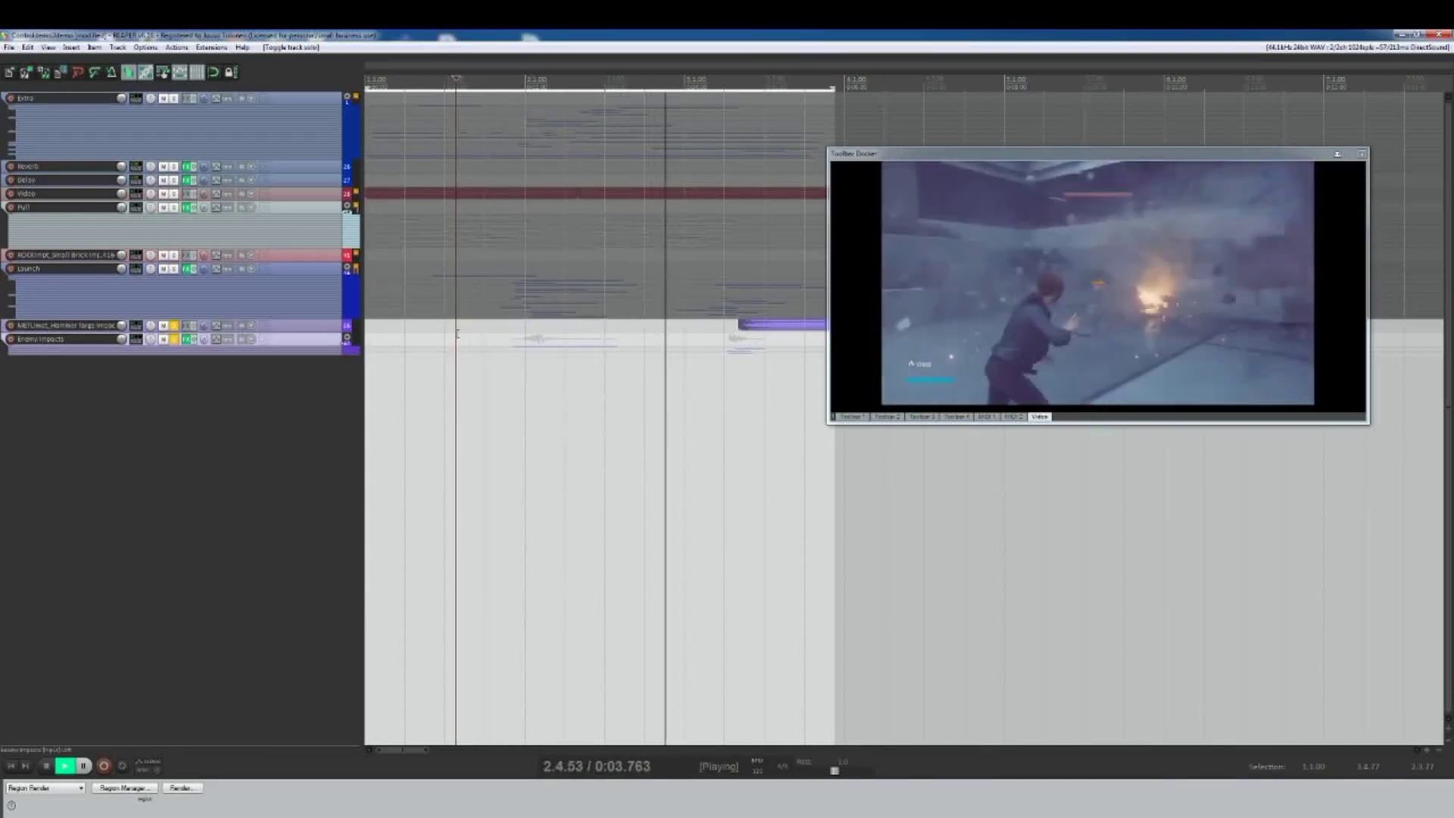
pyautogui.press('space')
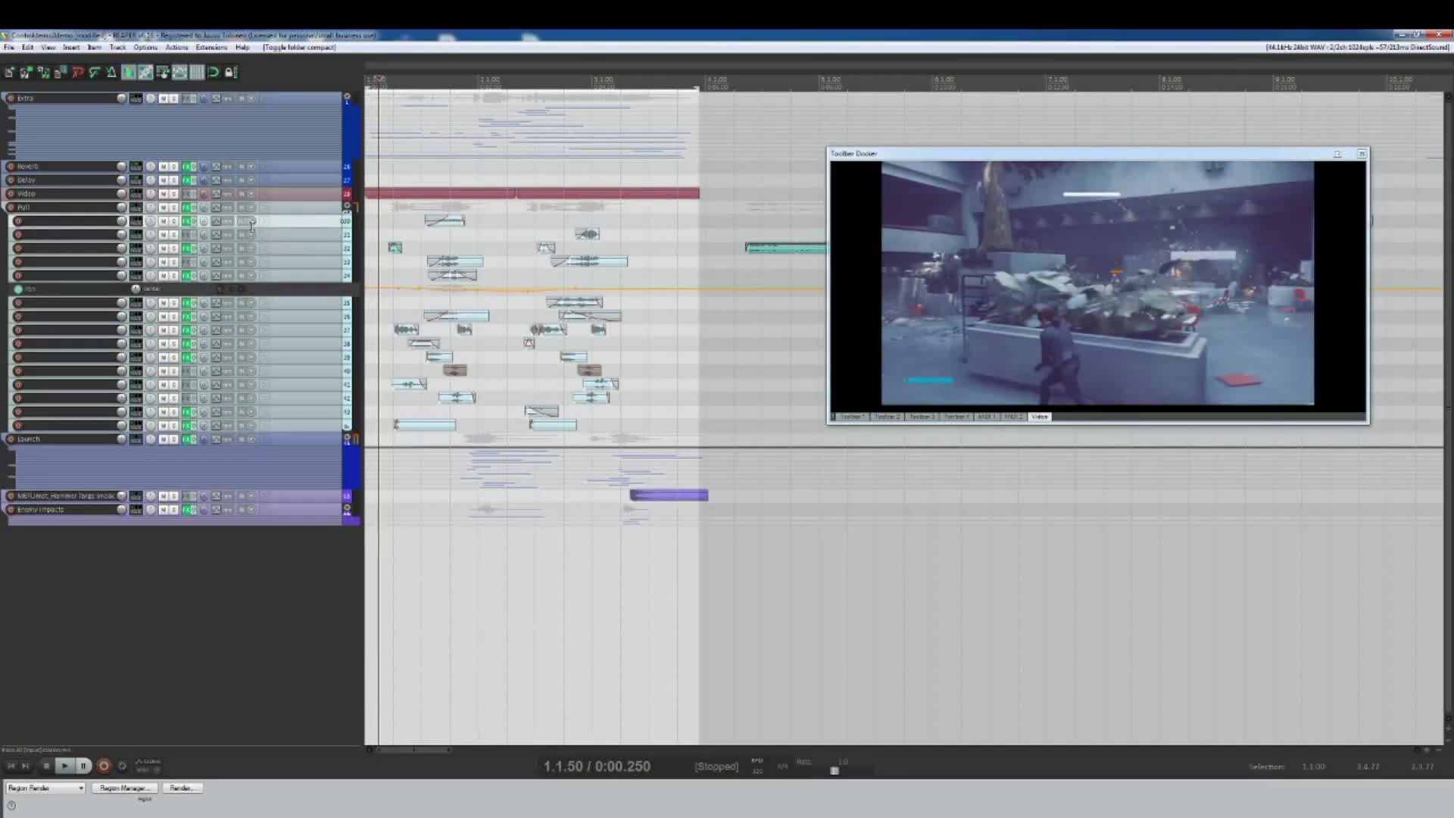
# Step: Solo the first child track of Pull exclusively, show its ValhallaSupermassive effect, and play its clip
pyautogui.keyDown('ctrl'); pyautogui.keyDown('alt'); pyautogui.click(174, 220); pyautogui.keyUp('alt'); pyautogui.keyUp('ctrl')
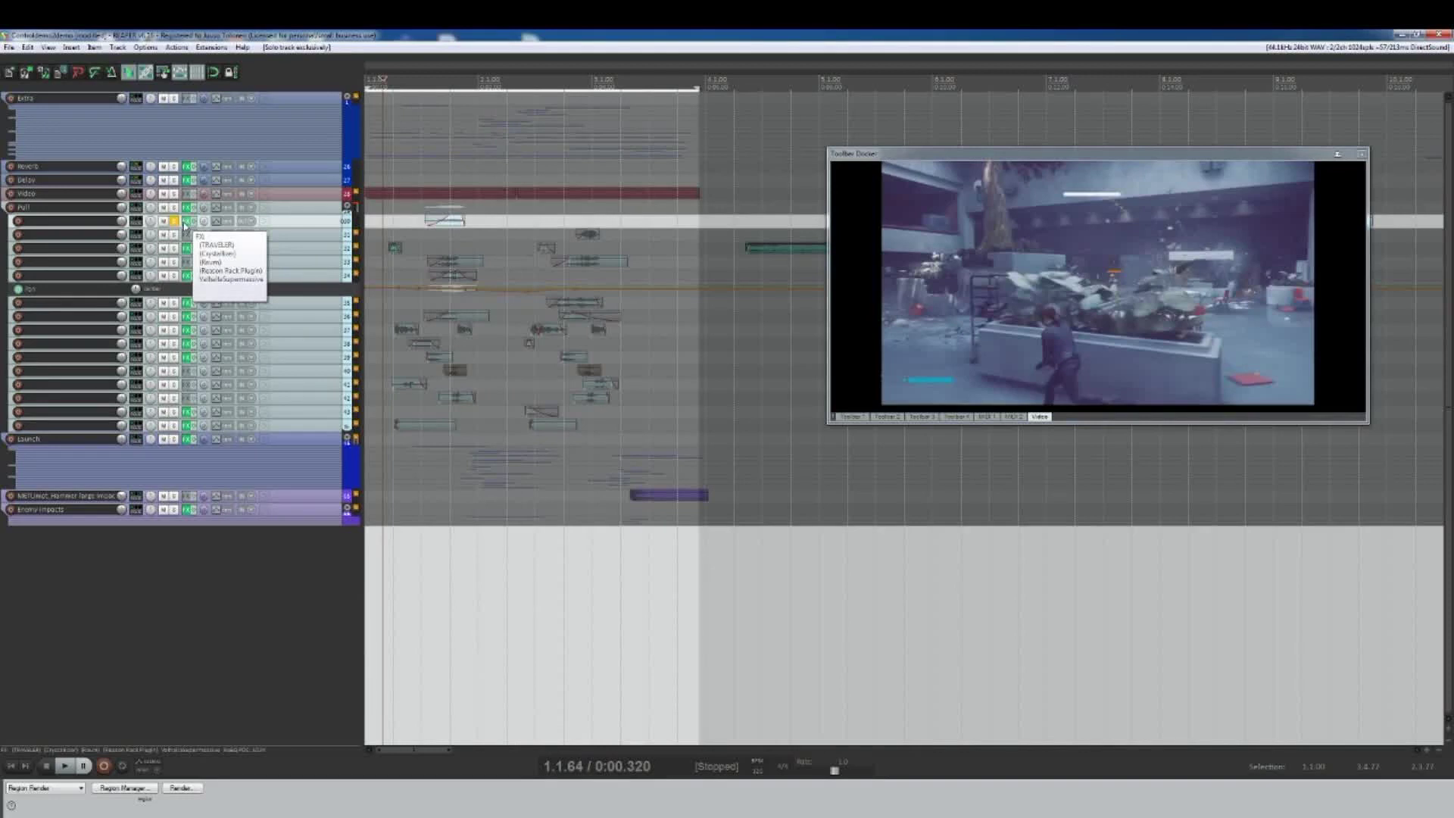
pyautogui.click(185, 224)
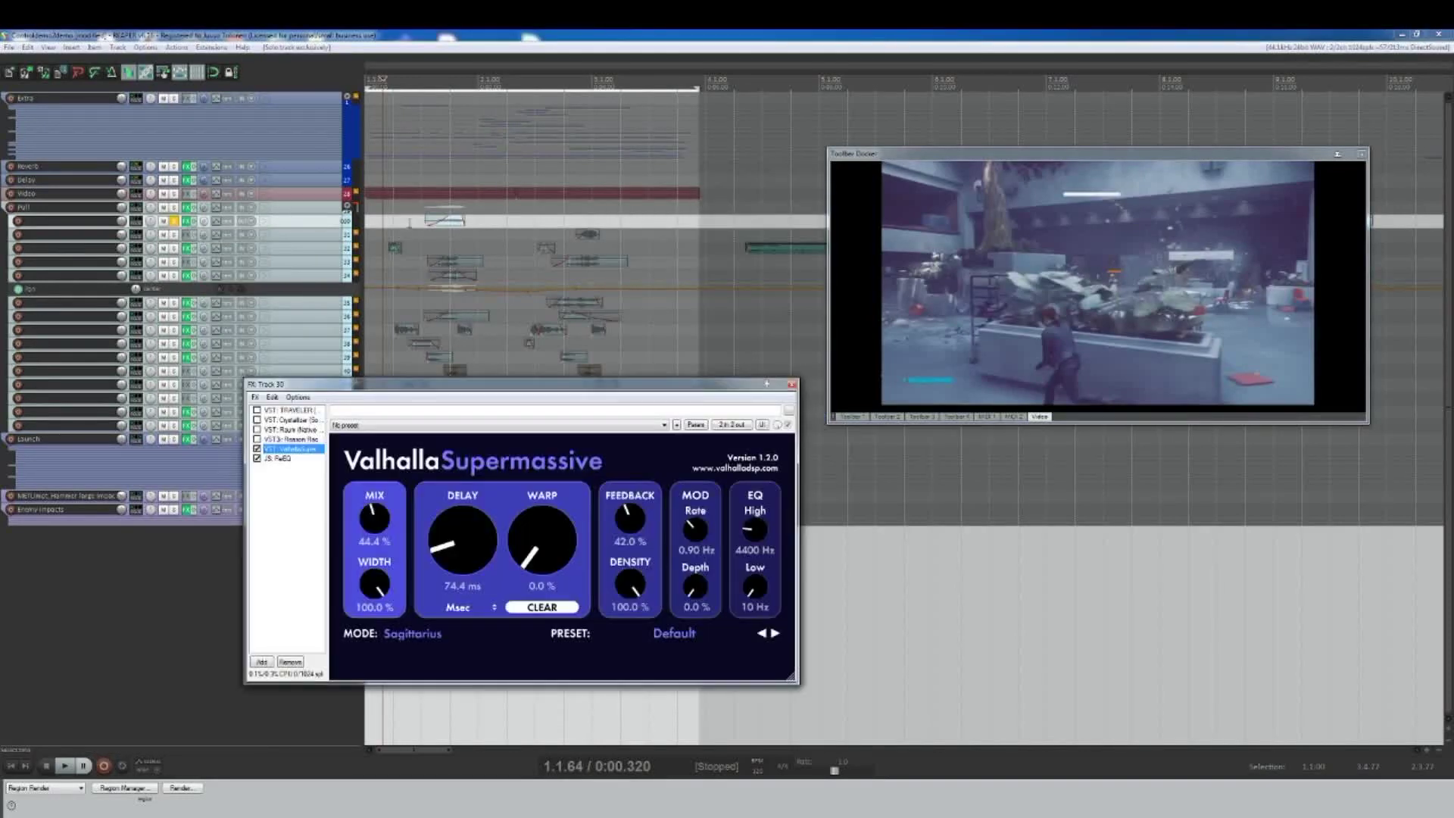
pyautogui.click(428, 220)
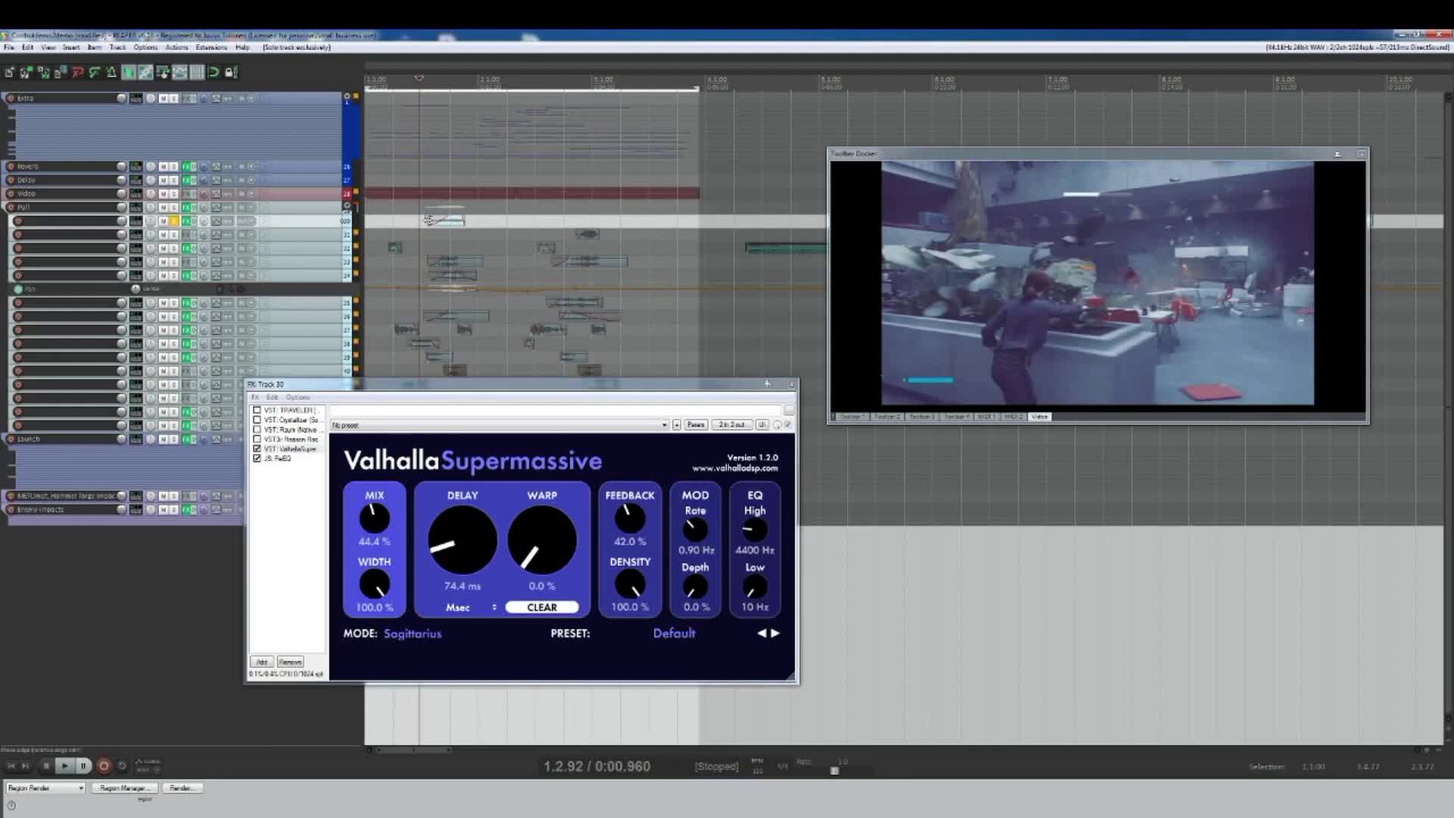
pyautogui.press('space')
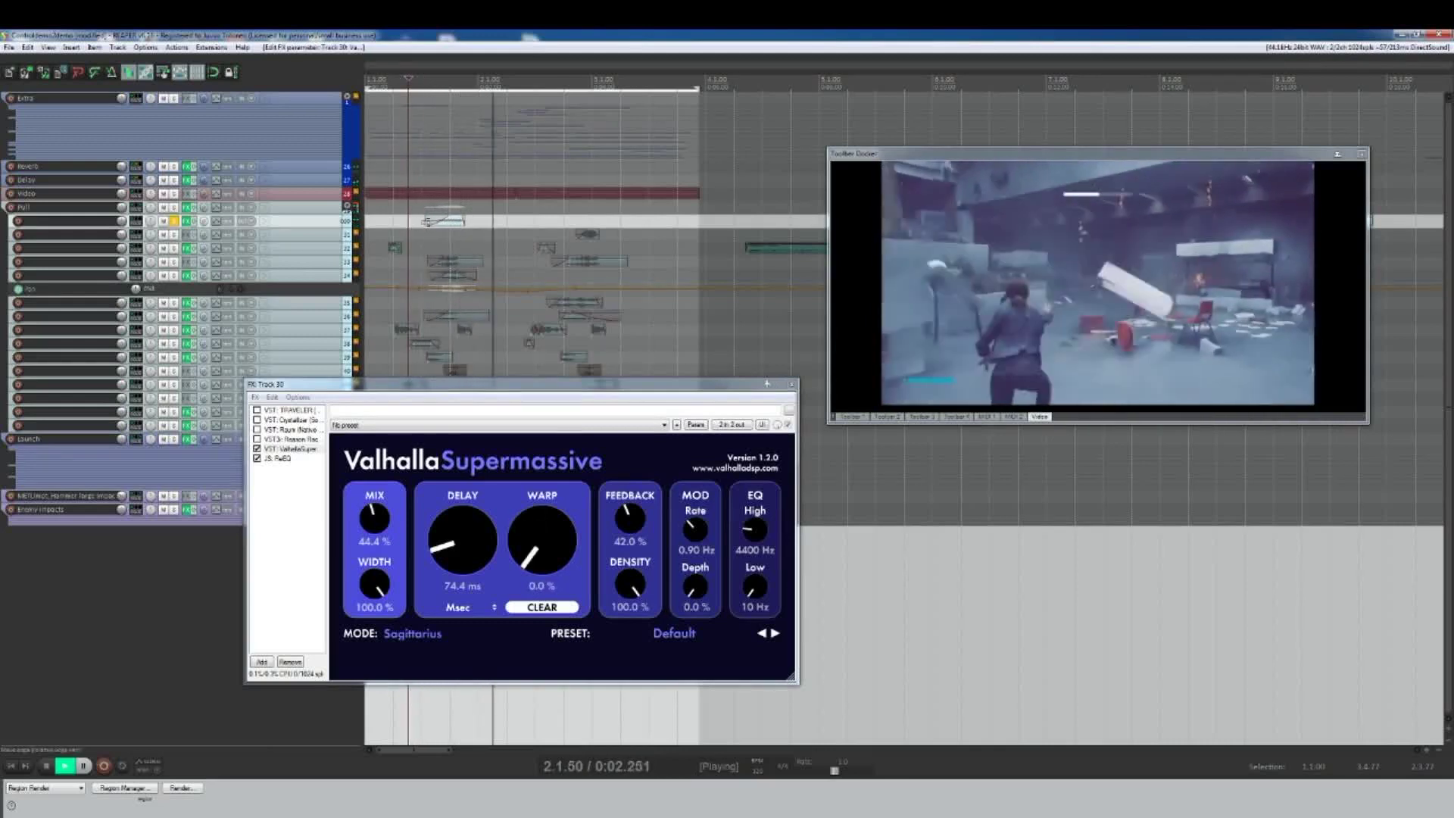
pyautogui.press('space')
# Step: Inspect the parameter modulation on ValhallaSupermassive's DelayWarp while playing the clip, and close the modulation settings
pyautogui.click(695, 425)
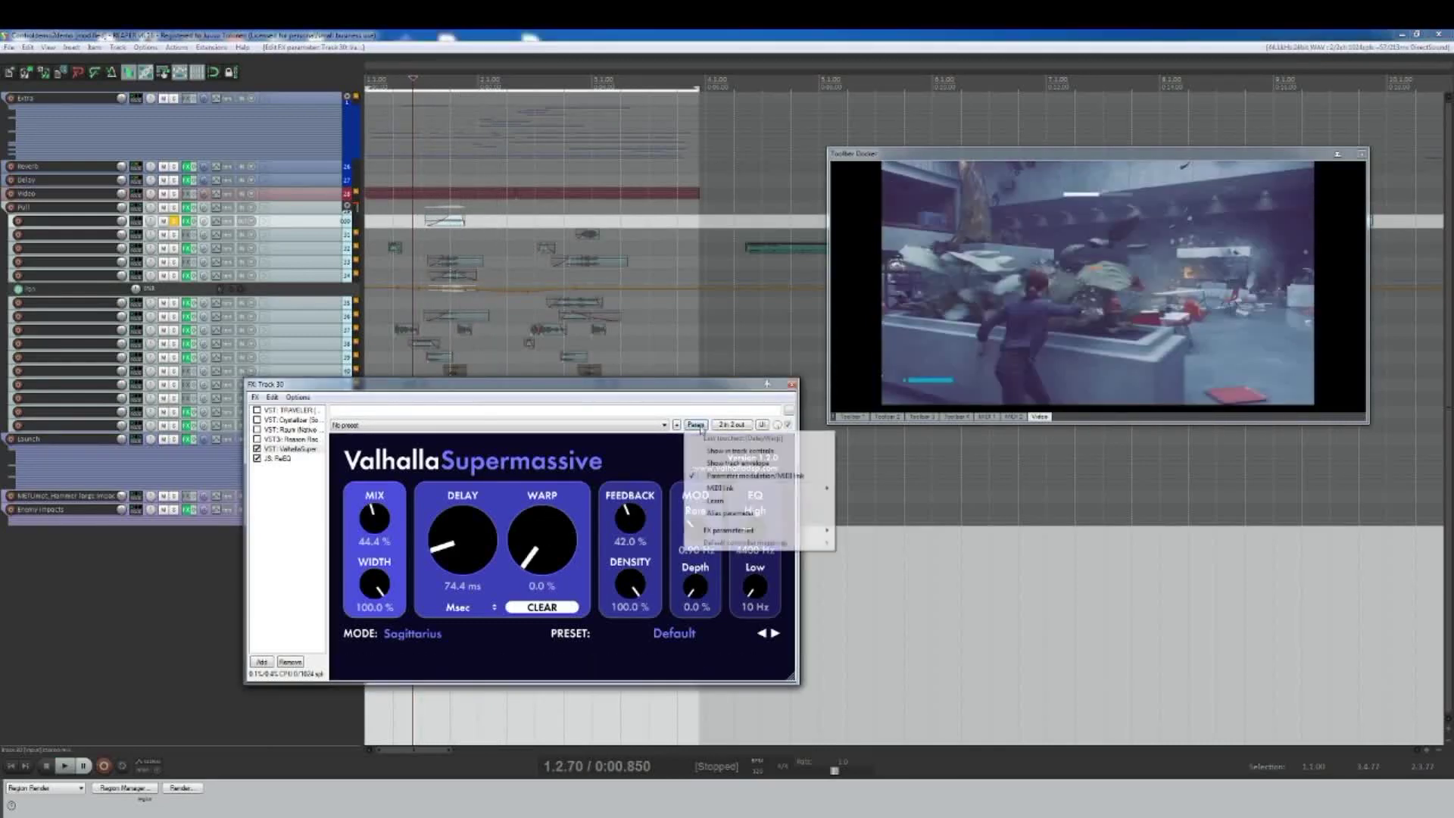
pyautogui.click(746, 475)
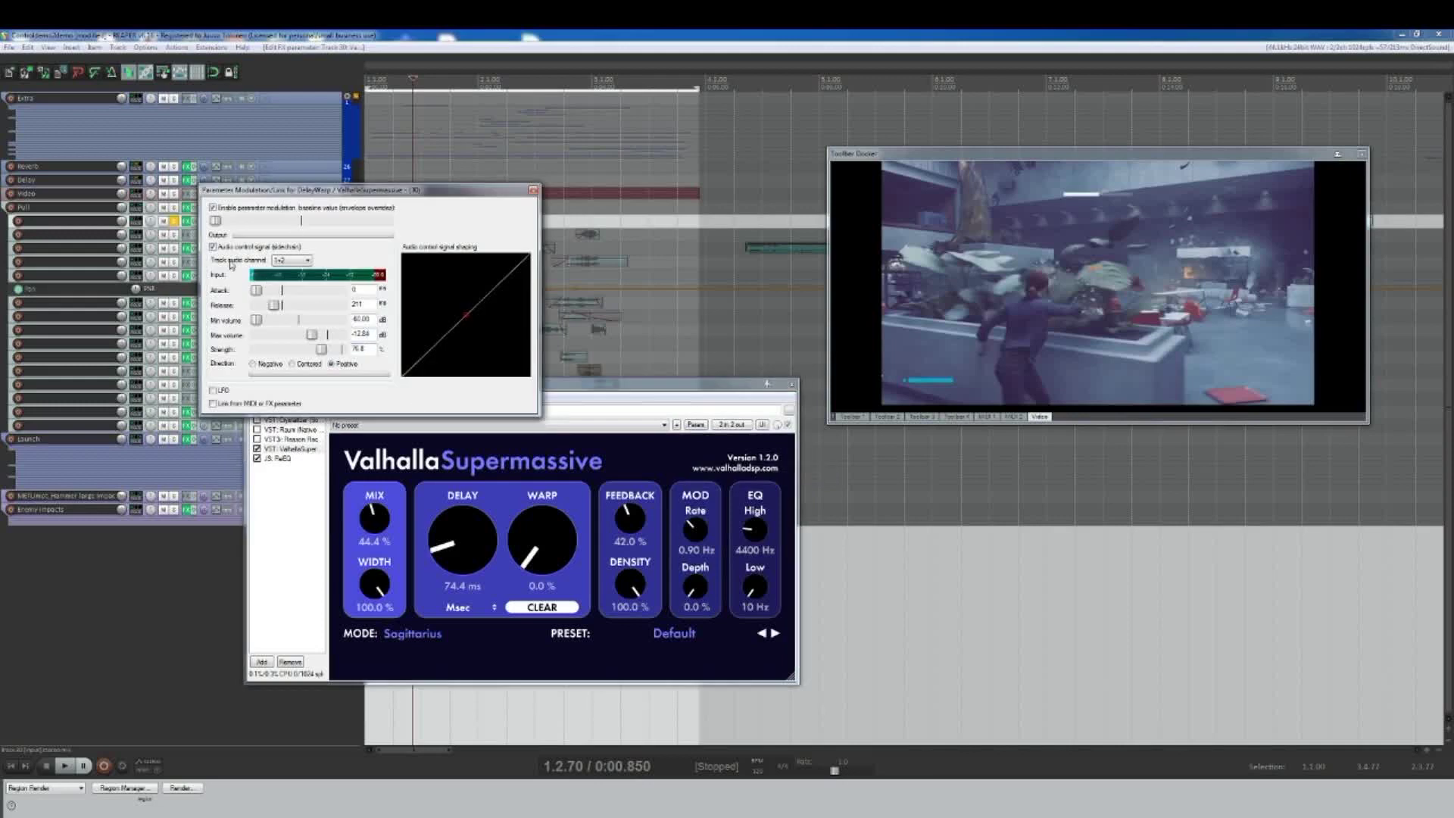
pyautogui.moveTo(271, 191); pyautogui.dragTo(357, 353)
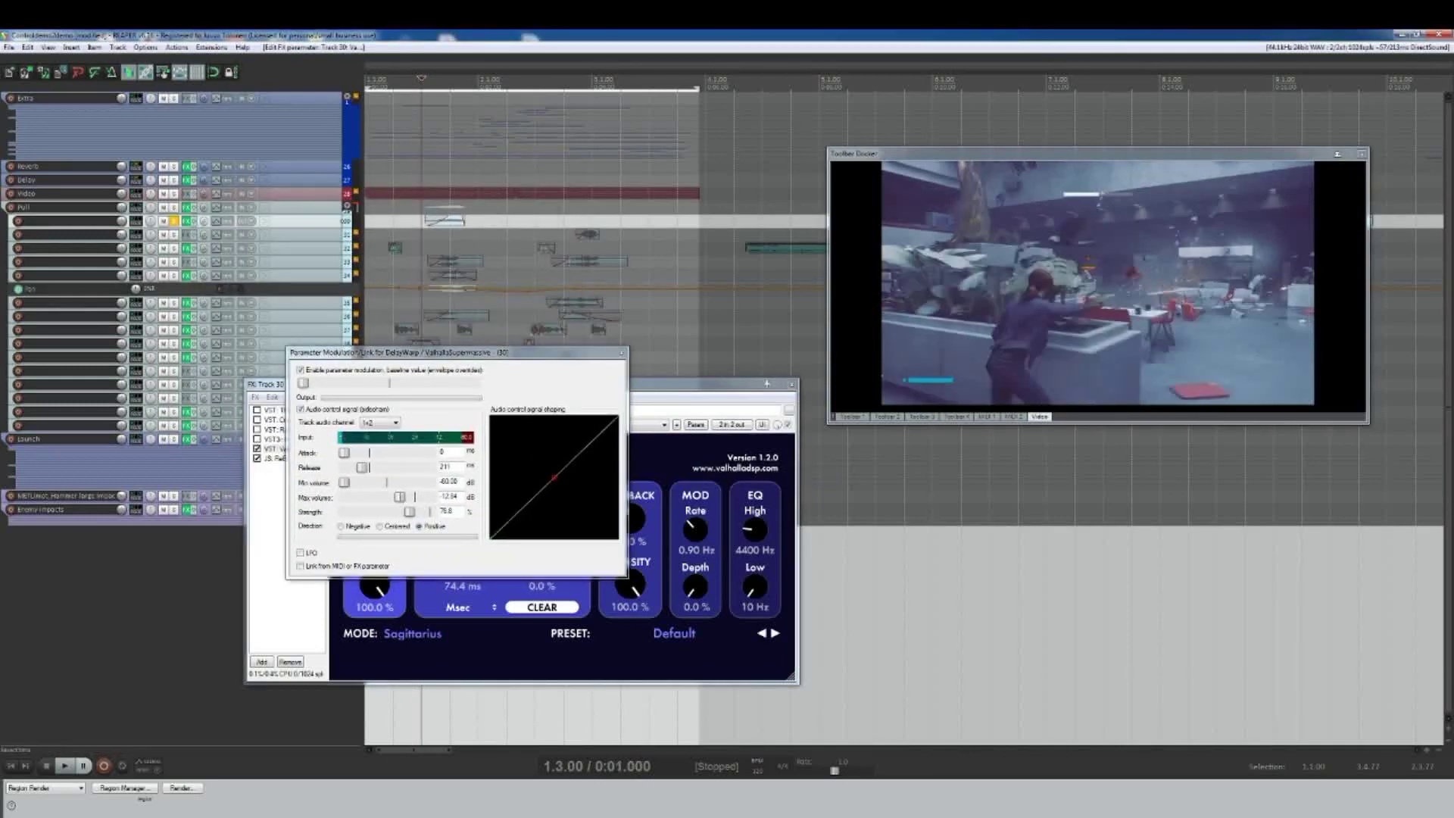
pyautogui.moveTo(359, 353); pyautogui.dragTo(288, 239)
pyautogui.press('space')
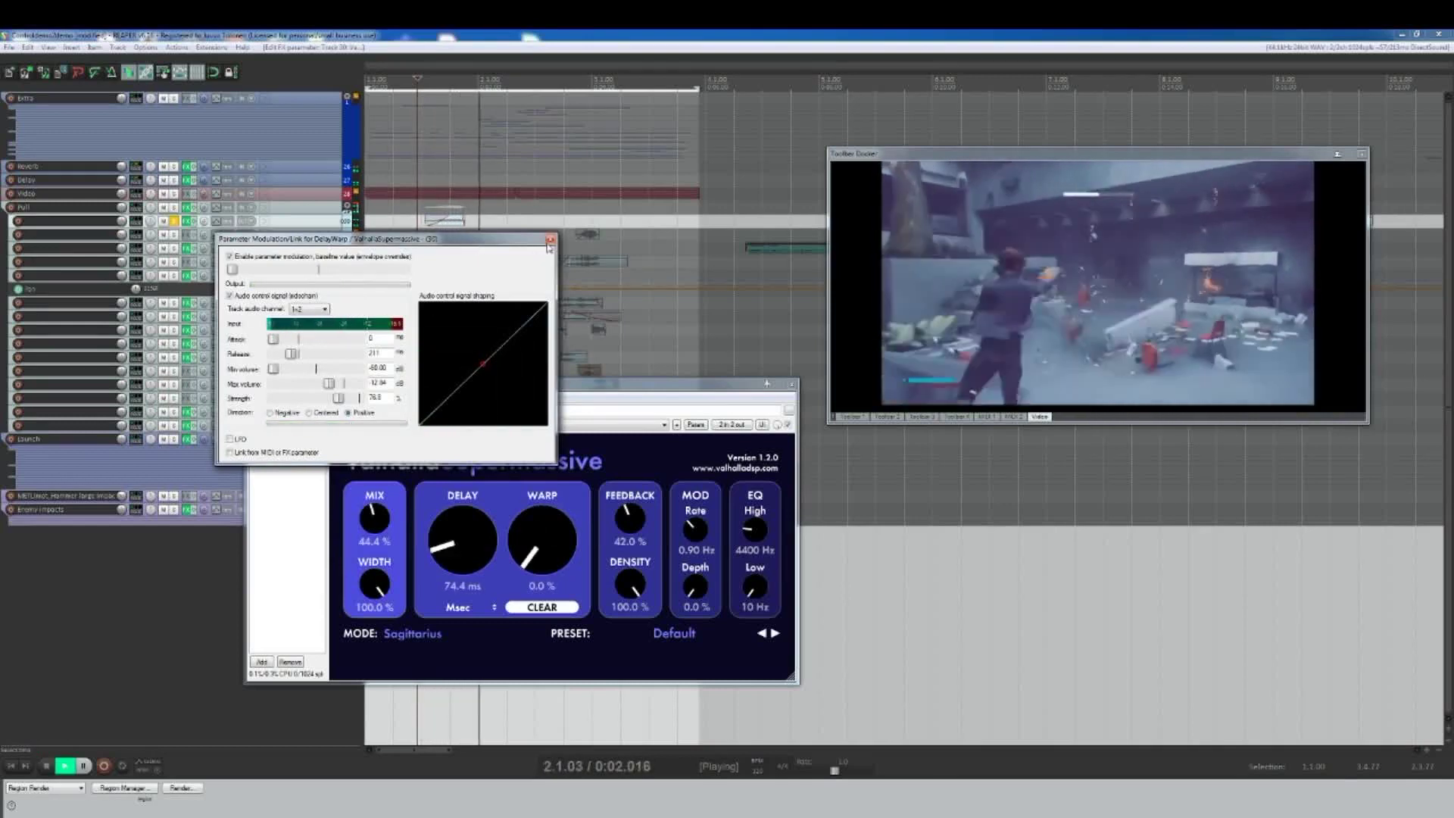
pyautogui.press('space')
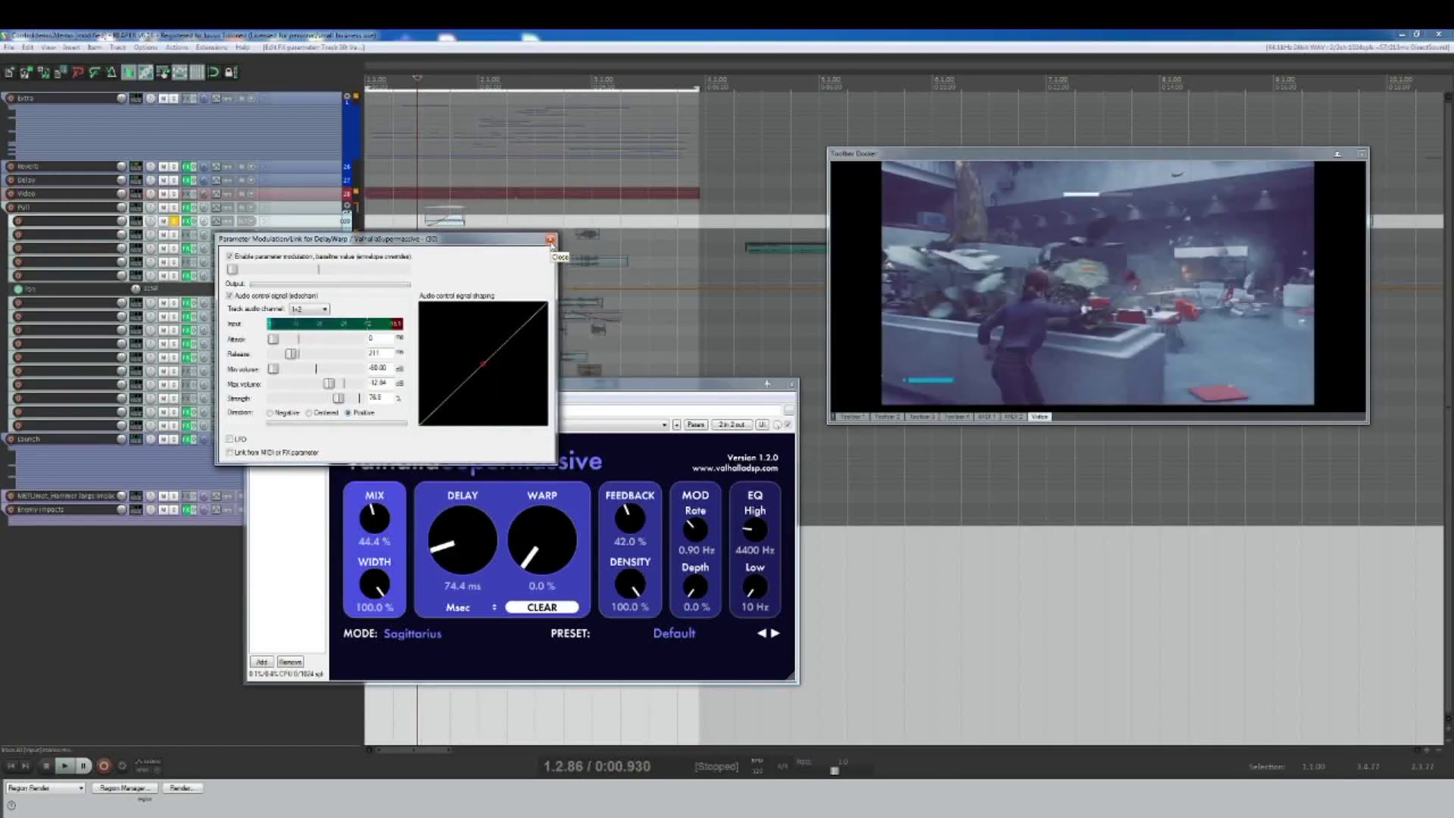
pyautogui.click(550, 240)
# Step: Play the second Pull child track alone and try lengthening its clip and sliding the contents to show the source audio
pyautogui.press('space')
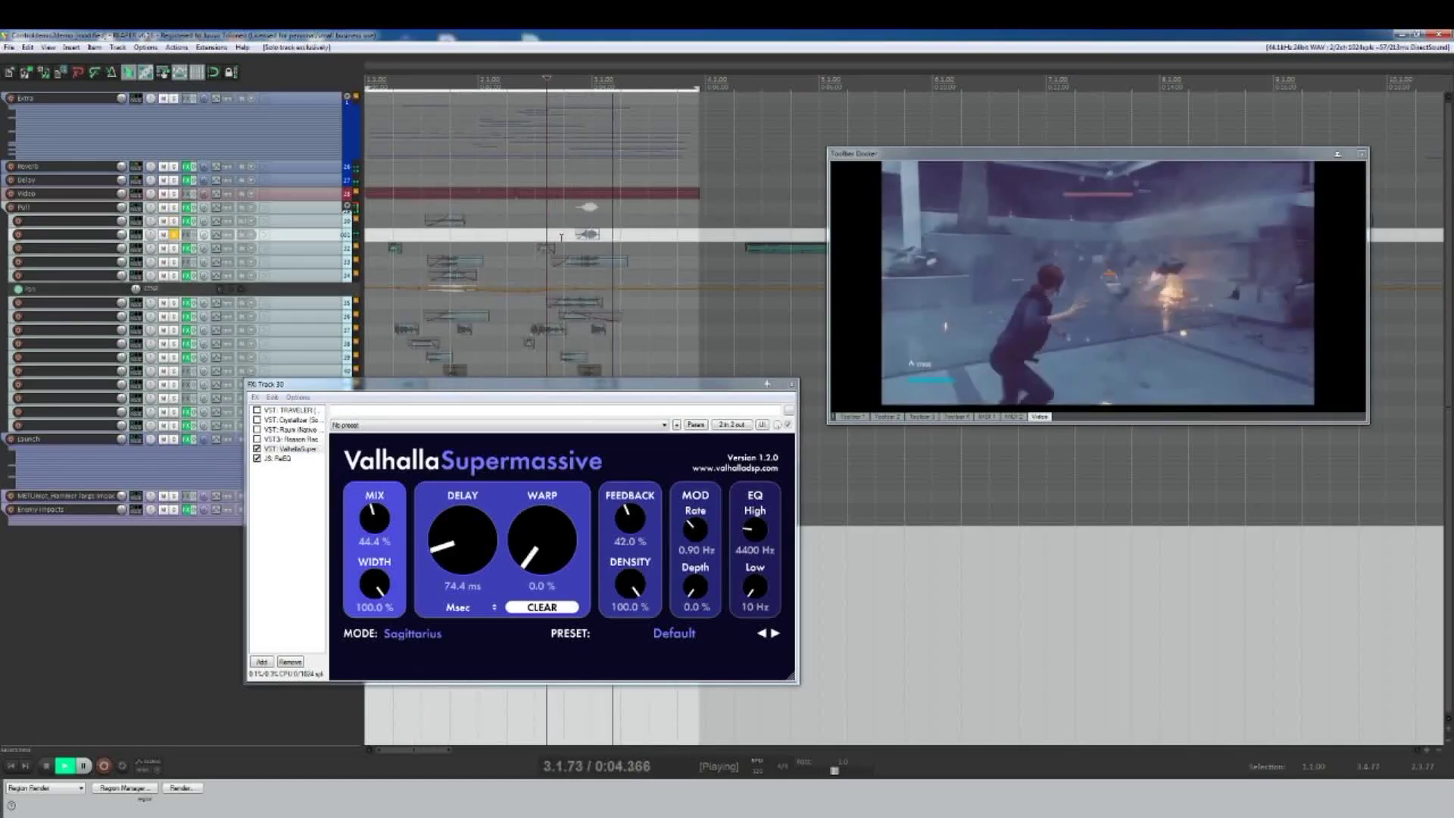
pyautogui.moveTo(610, 235); pyautogui.dragTo(592, 235)
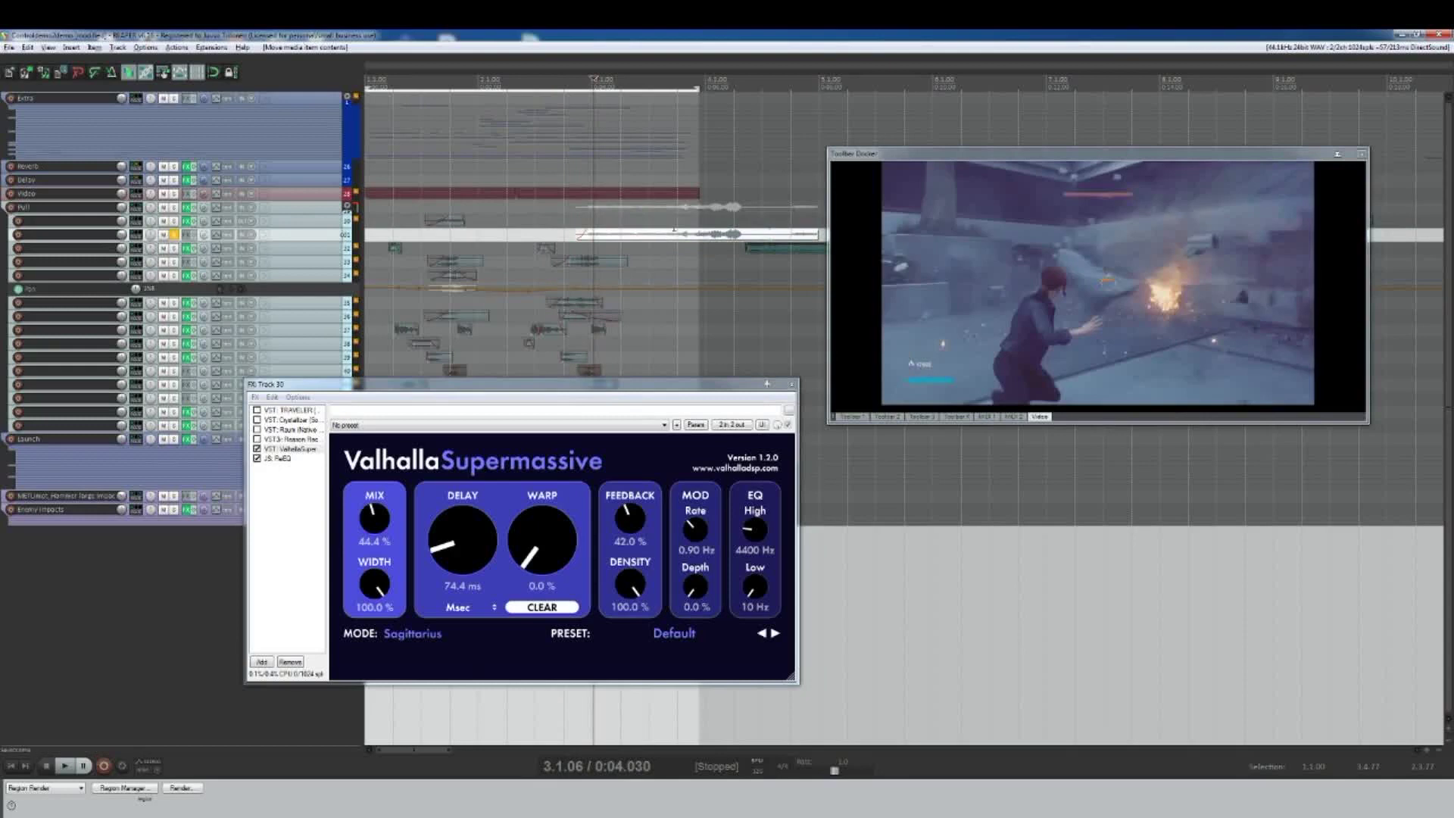
pyautogui.moveTo(714, 237); pyautogui.dragTo(632, 238)
pyautogui.click(473, 221)
pyautogui.click(490, 231)
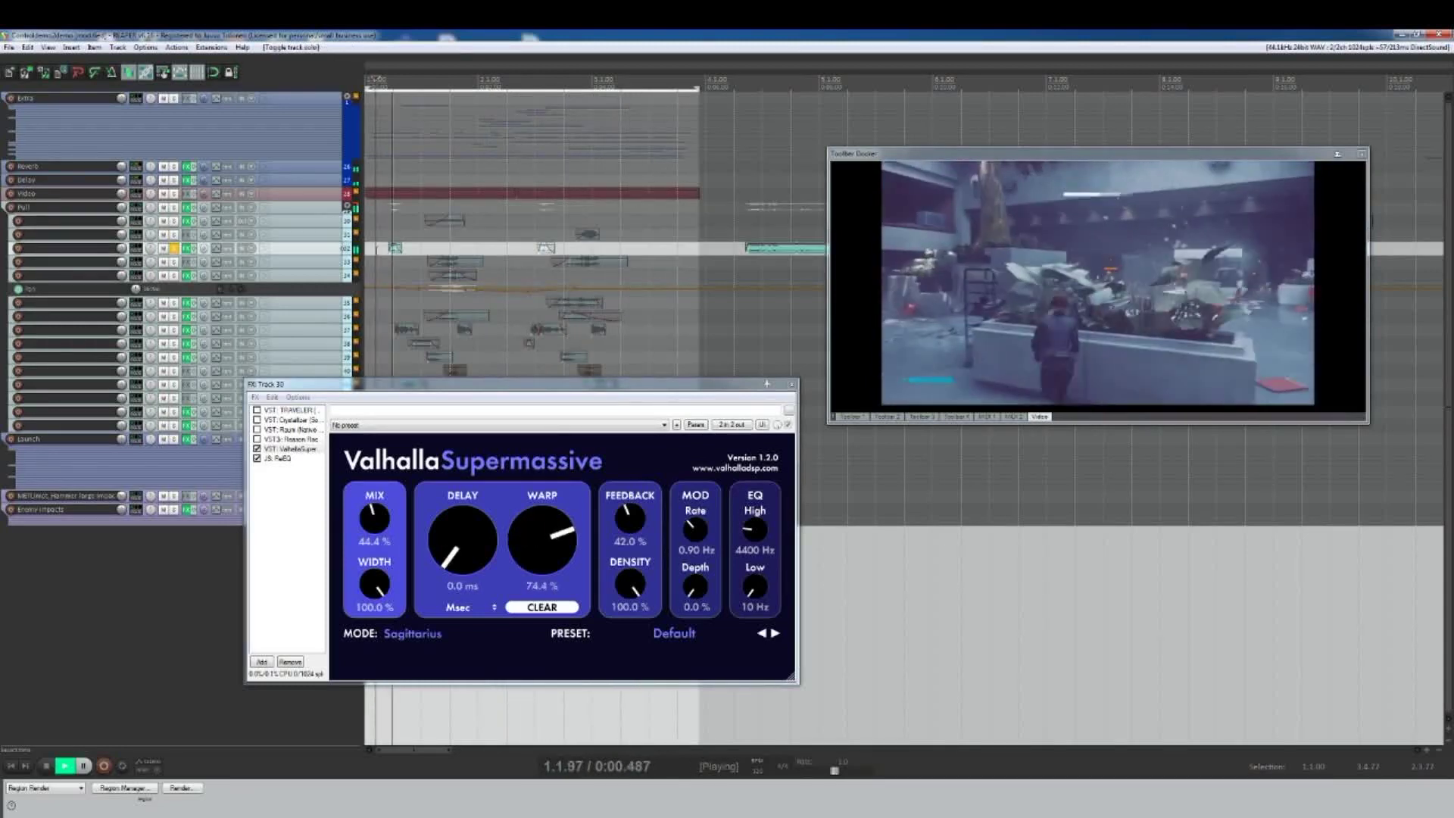
# Step: Close the ValhallaSupermassive effects chain and open the effects chain of the soloed third Pull child track
pyautogui.press('Escape')
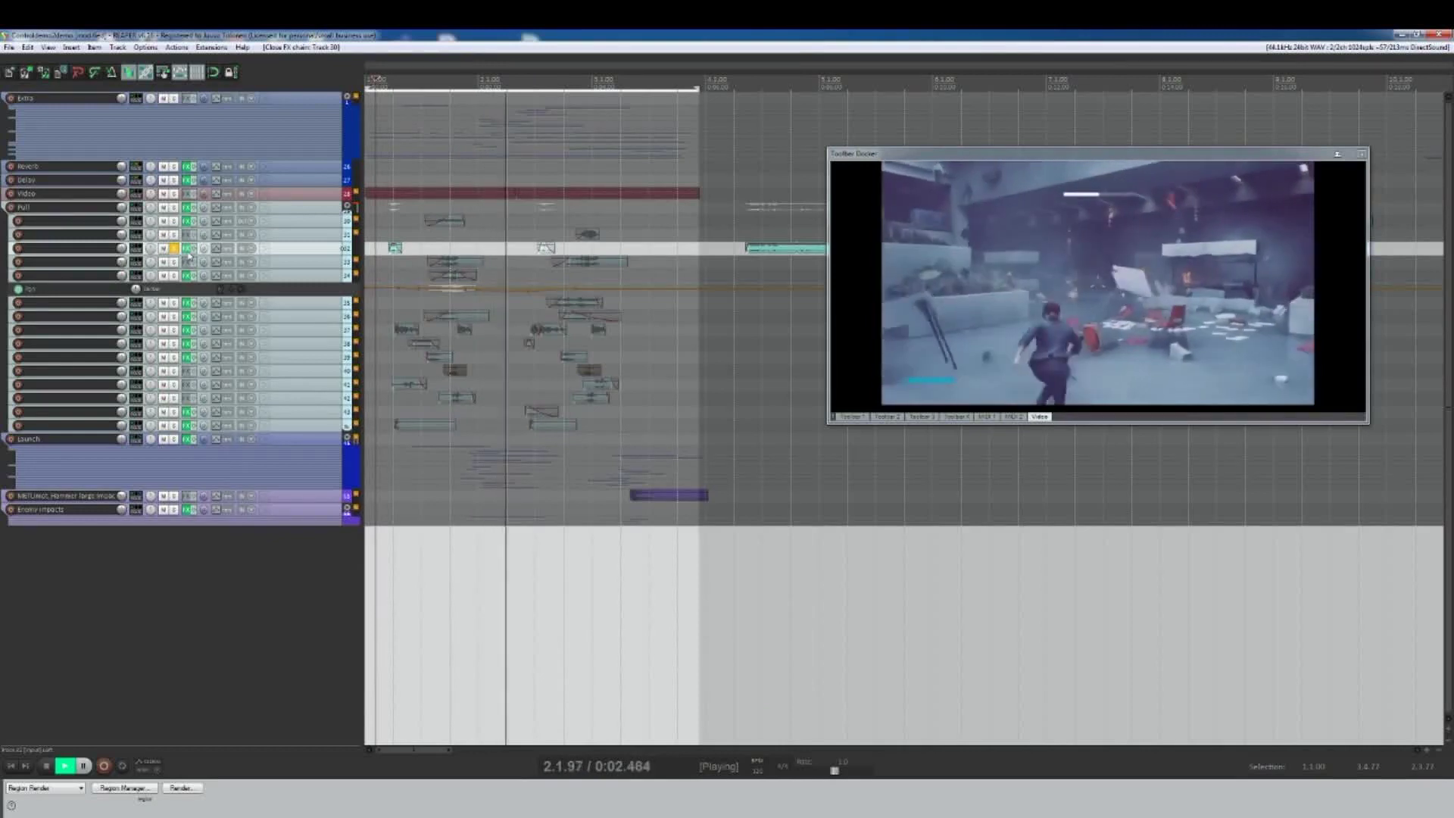
pyautogui.click(188, 248)
pyautogui.press('space')
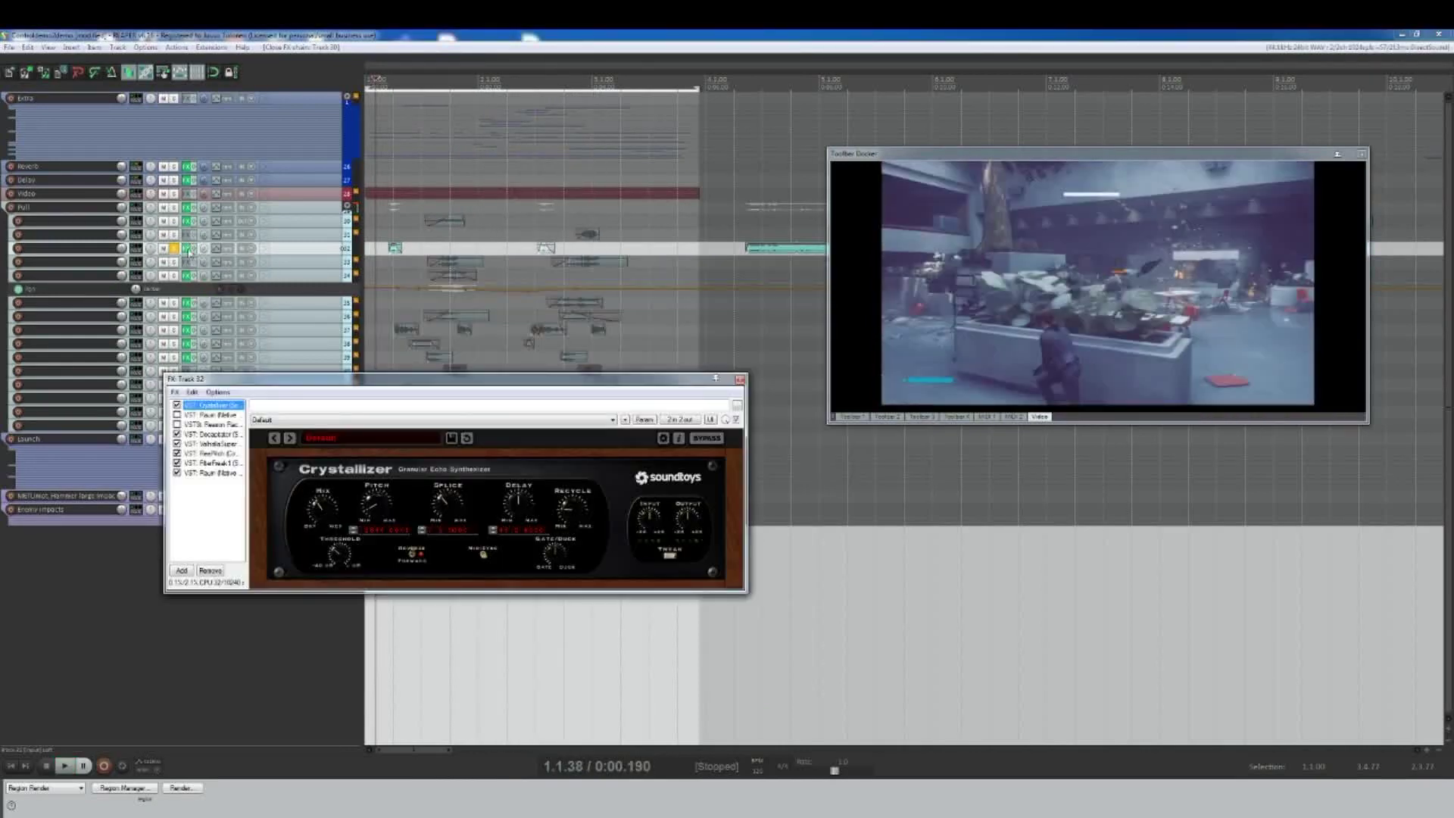
# Step: Bypass the third Pull child track's effects and play its dry audio, including the long source clip beyond the time selection
pyautogui.click(188, 249)
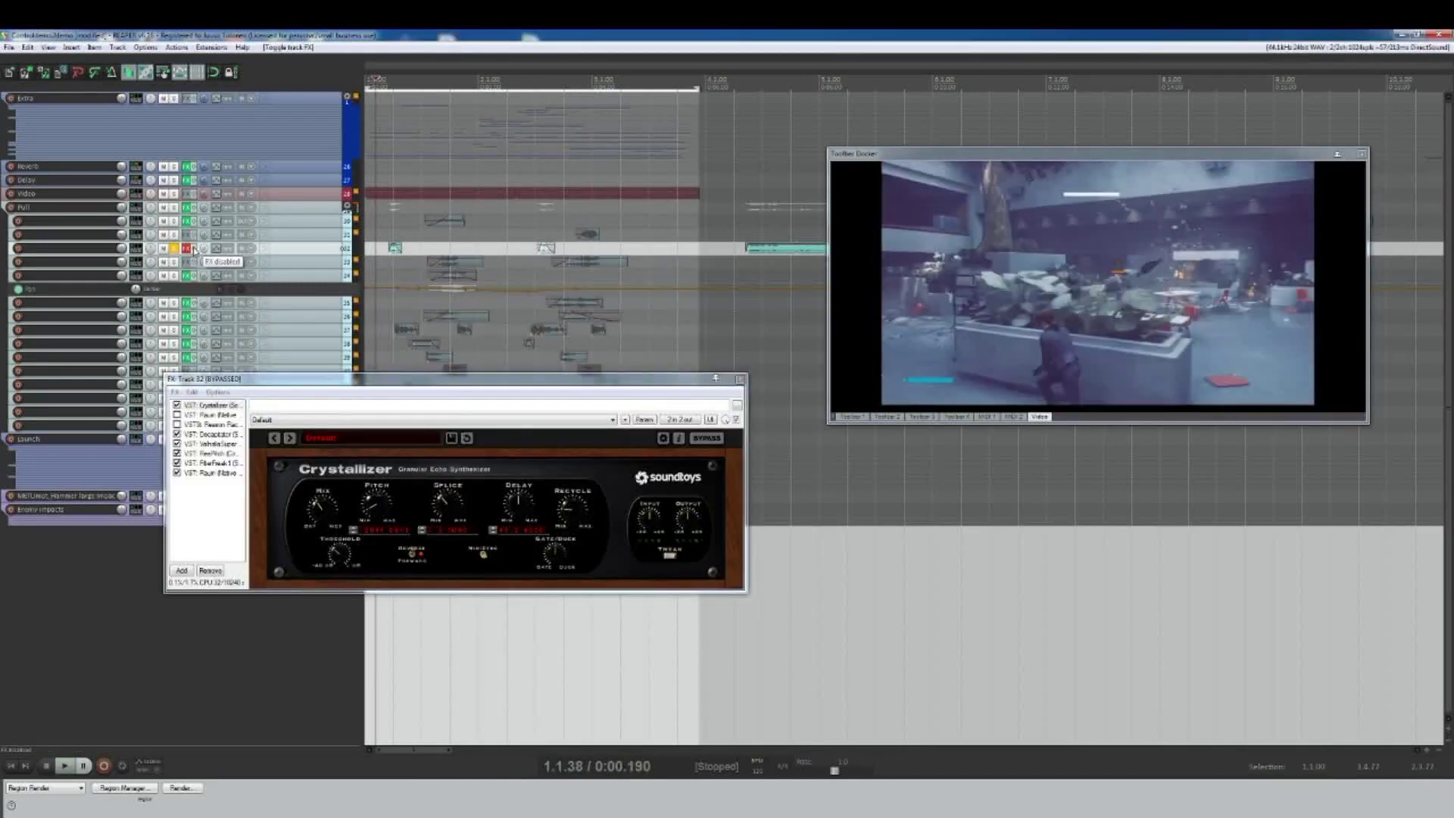
pyautogui.press('space')
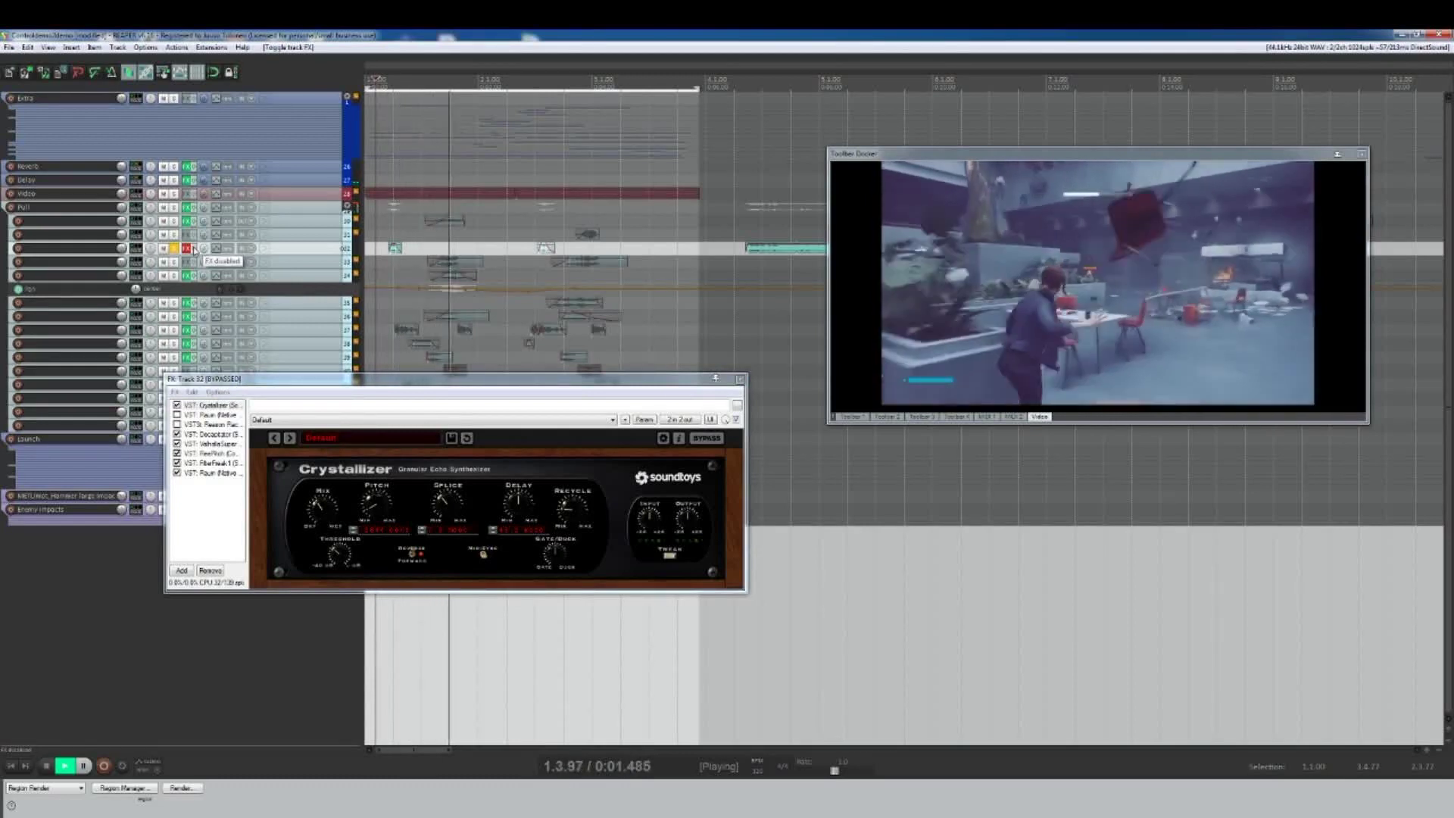
pyautogui.press('-')
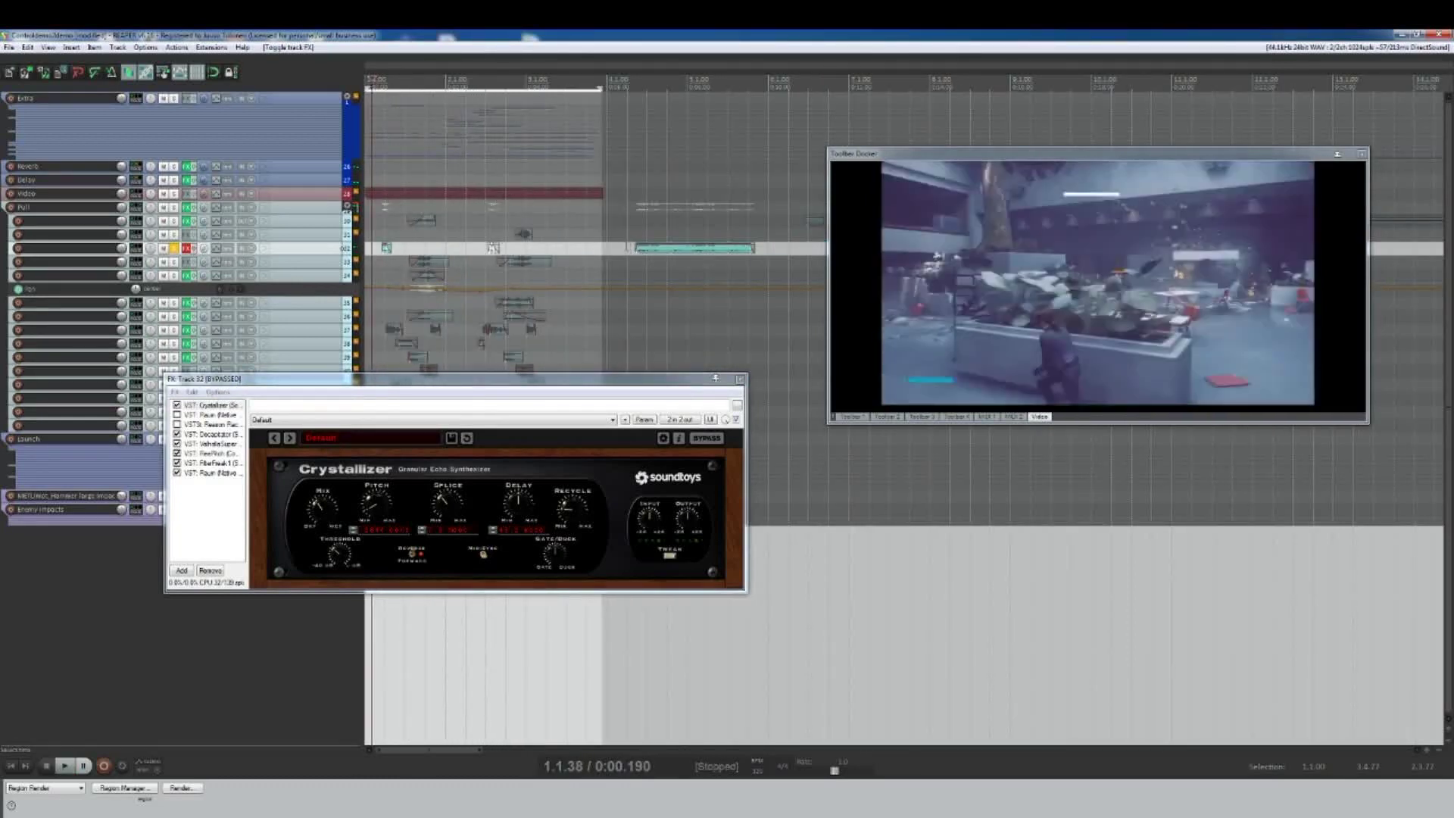
pyautogui.press('space')
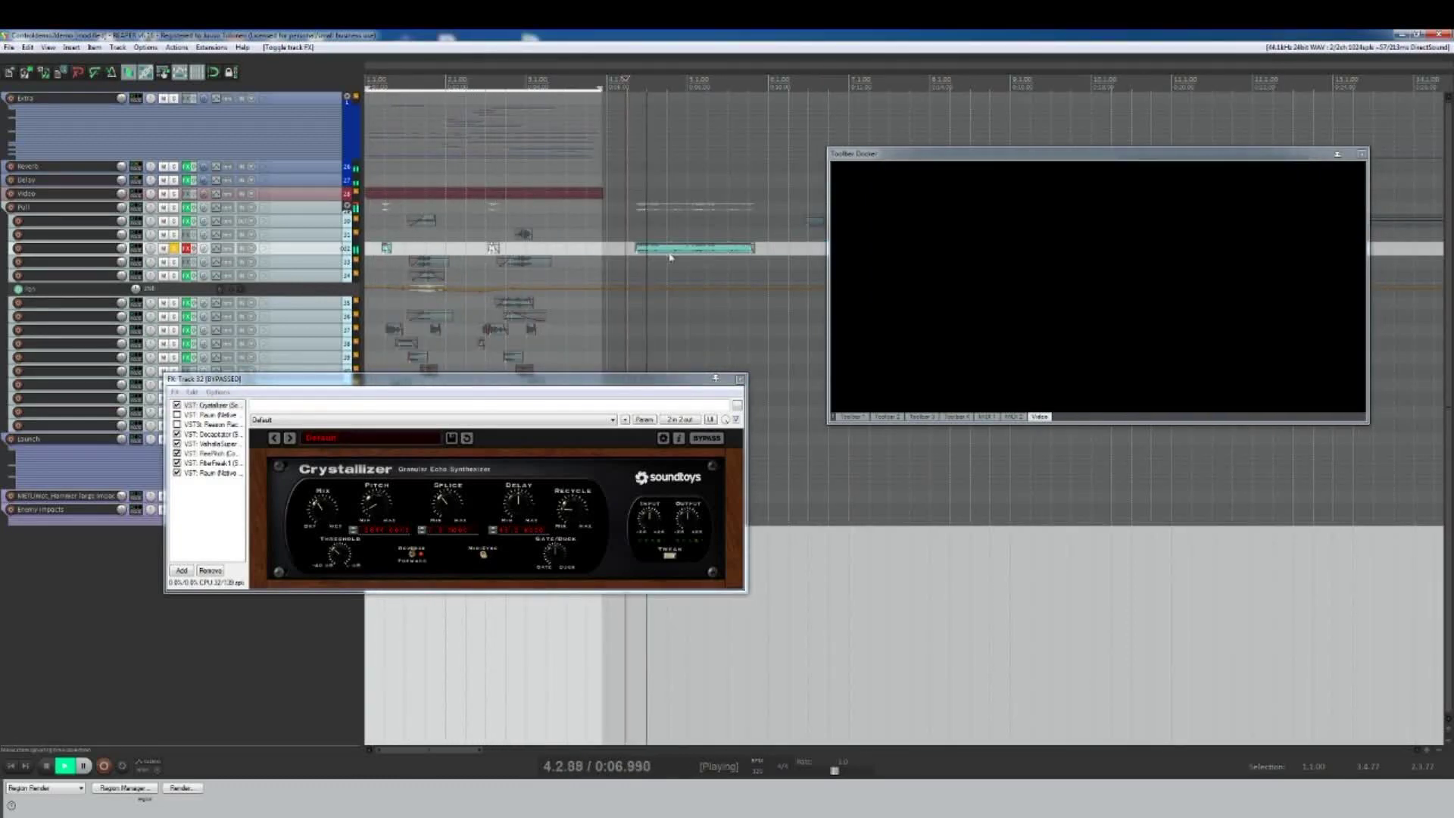
pyautogui.press('space')
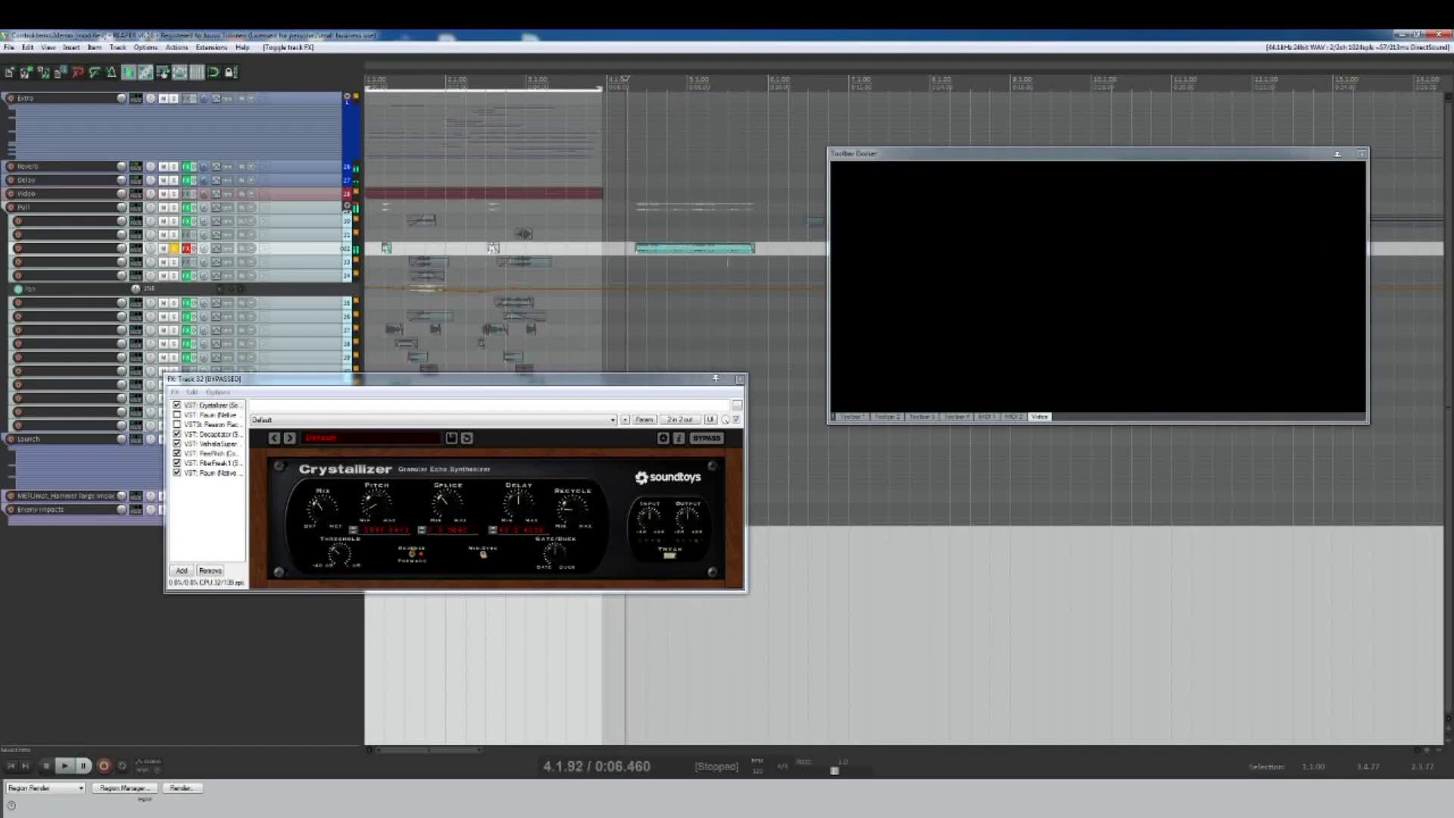
pyautogui.press('Home')
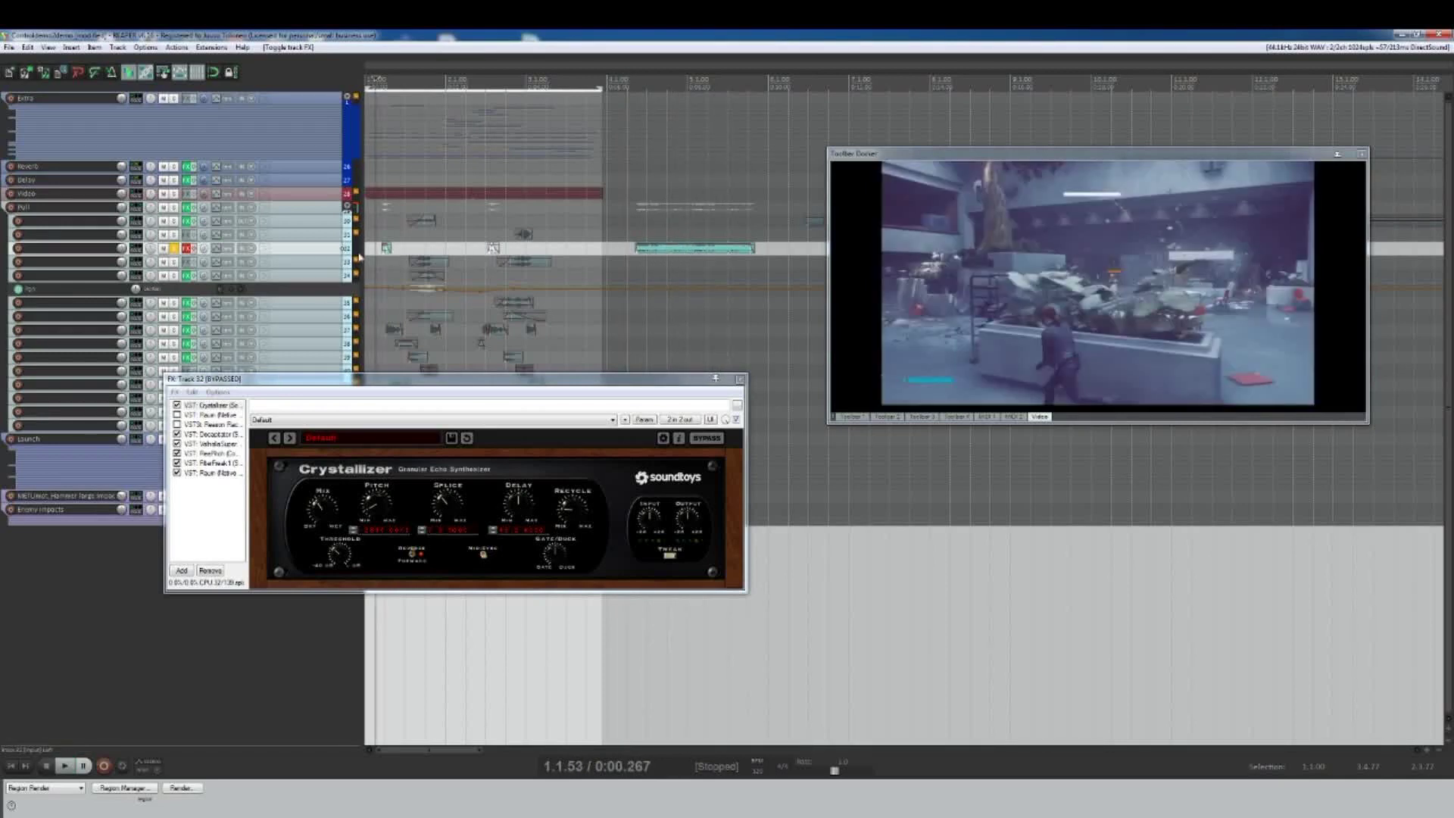
# Step: Re-enable the third Pull child track's effects and show Crystallizer in its effects chain
pyautogui.scroll(2, 432, 253)
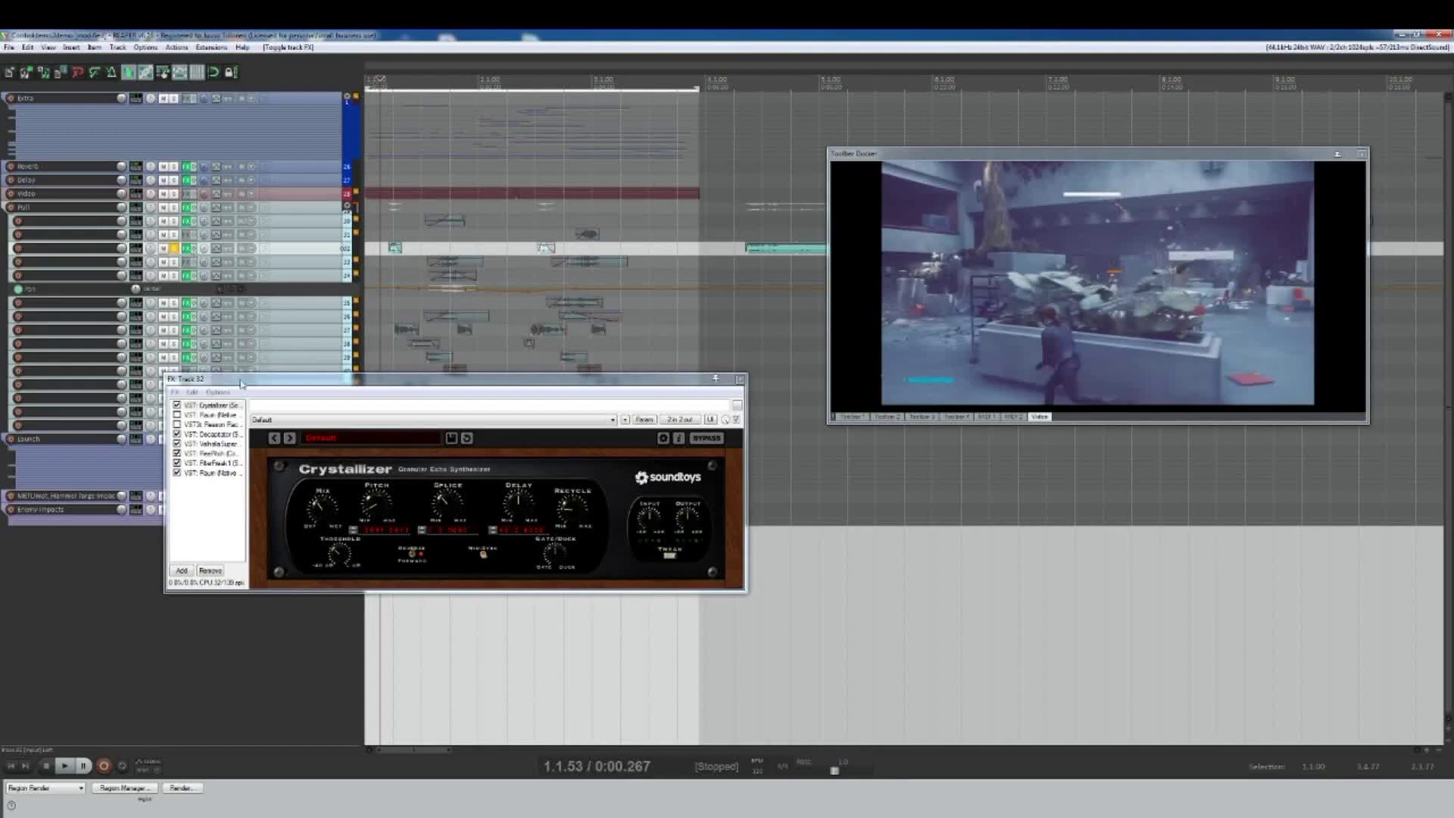
pyautogui.click(222, 407)
pyautogui.moveTo(315, 382); pyautogui.dragTo(328, 384)
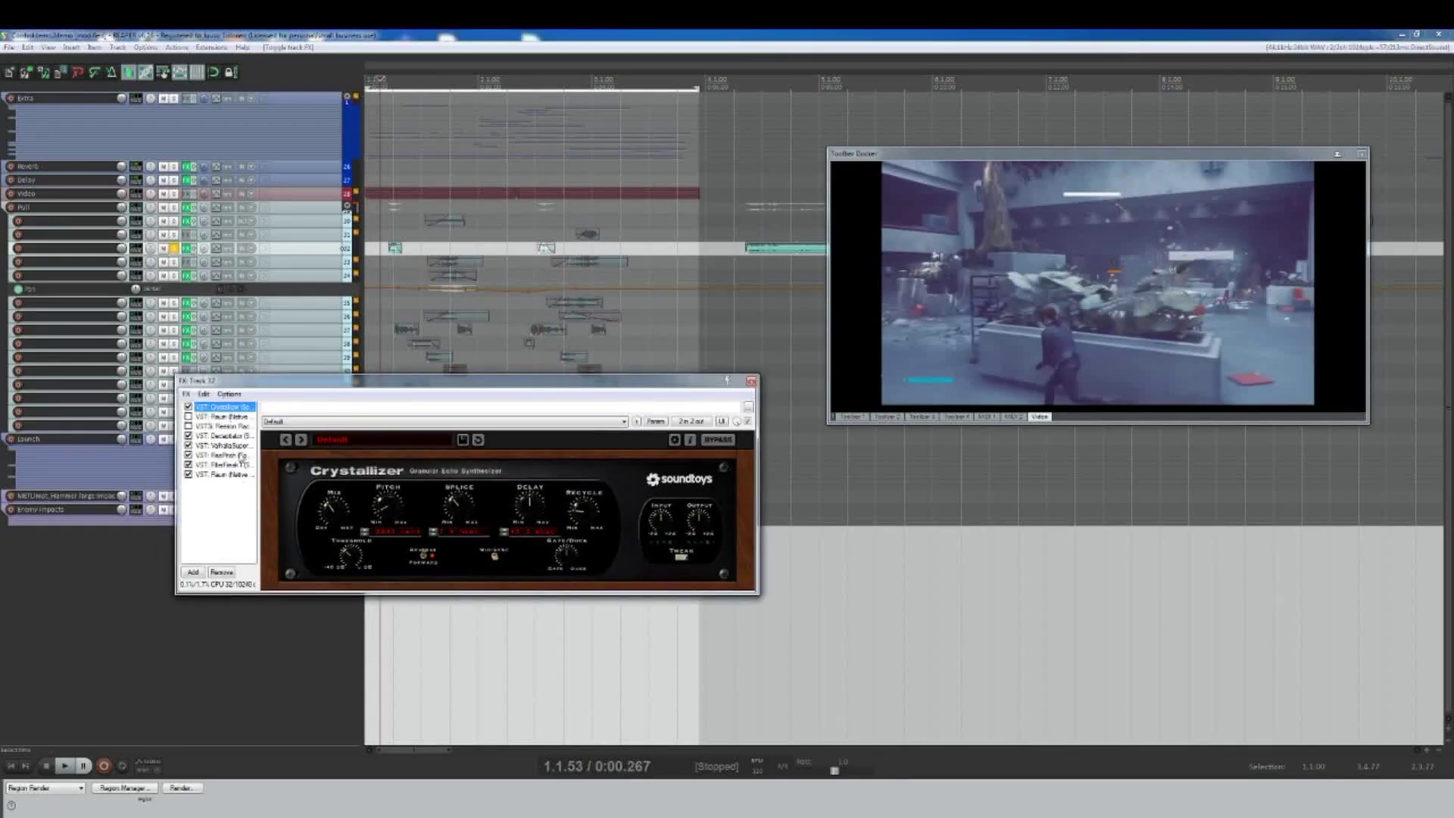
# Step: Play the soloed third Pull child track to hear its processed sound with Crystallizer shown in the effects chain
pyautogui.press('space')
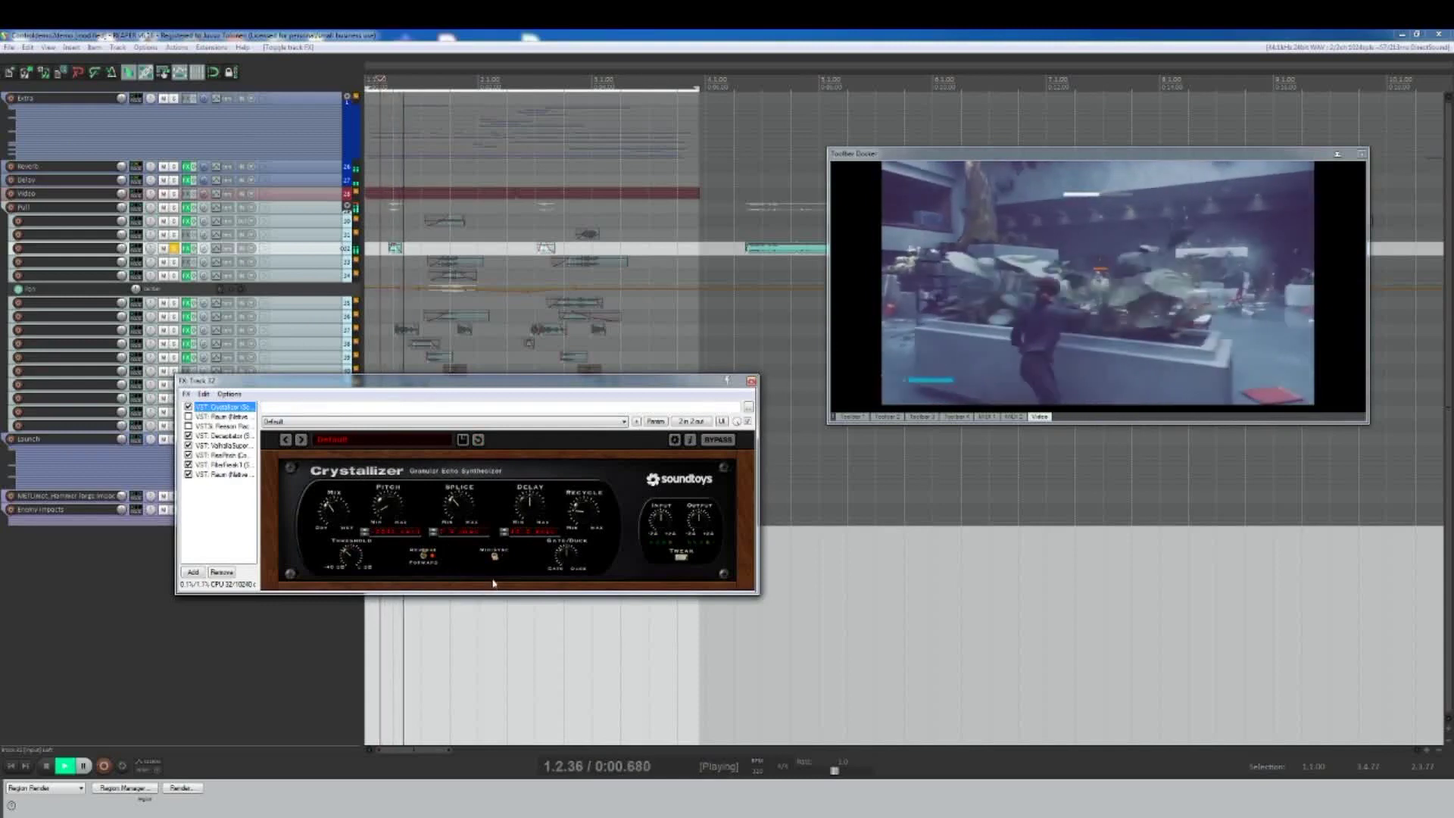
pyautogui.press('space')
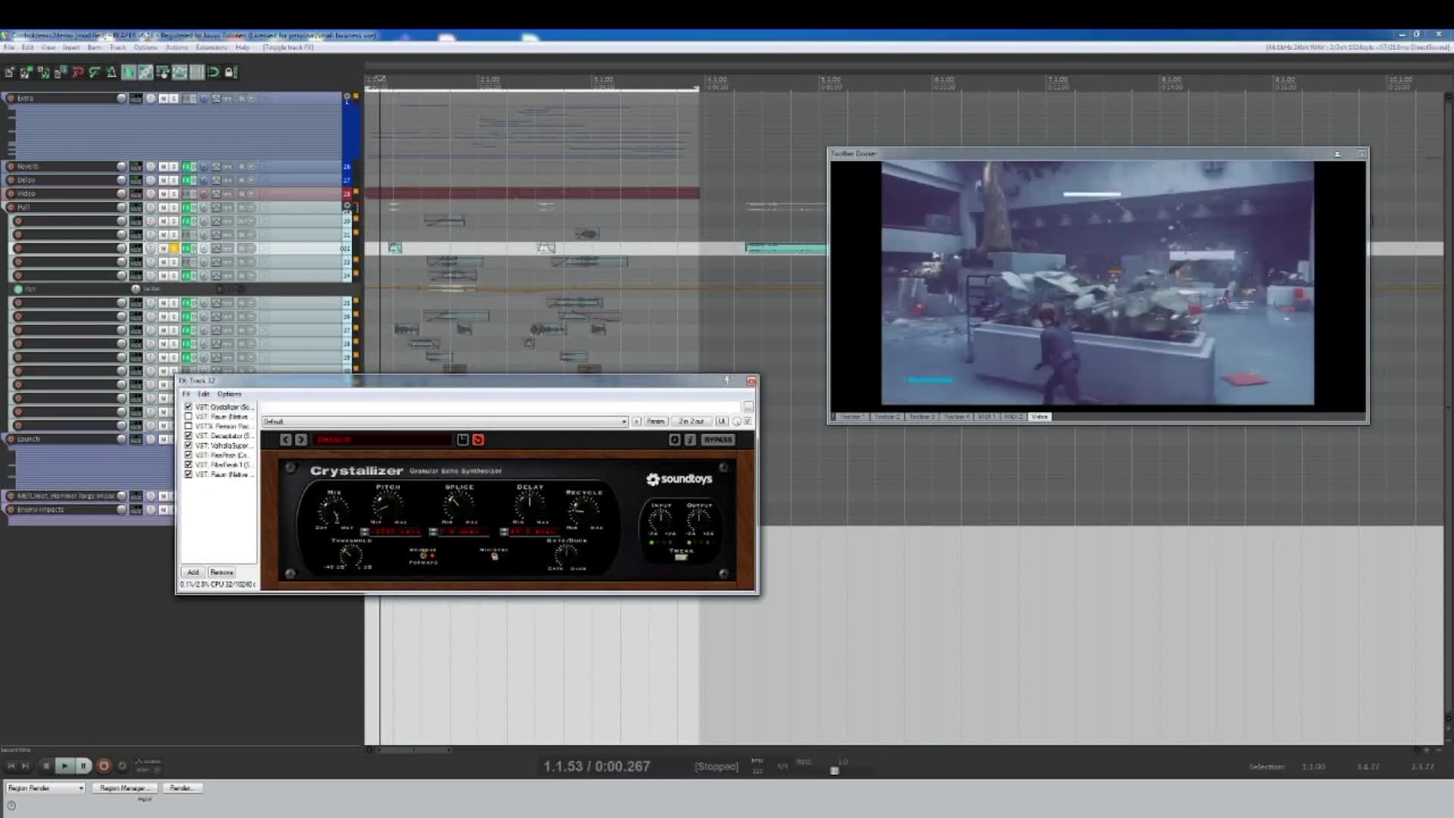
pyautogui.press('space')
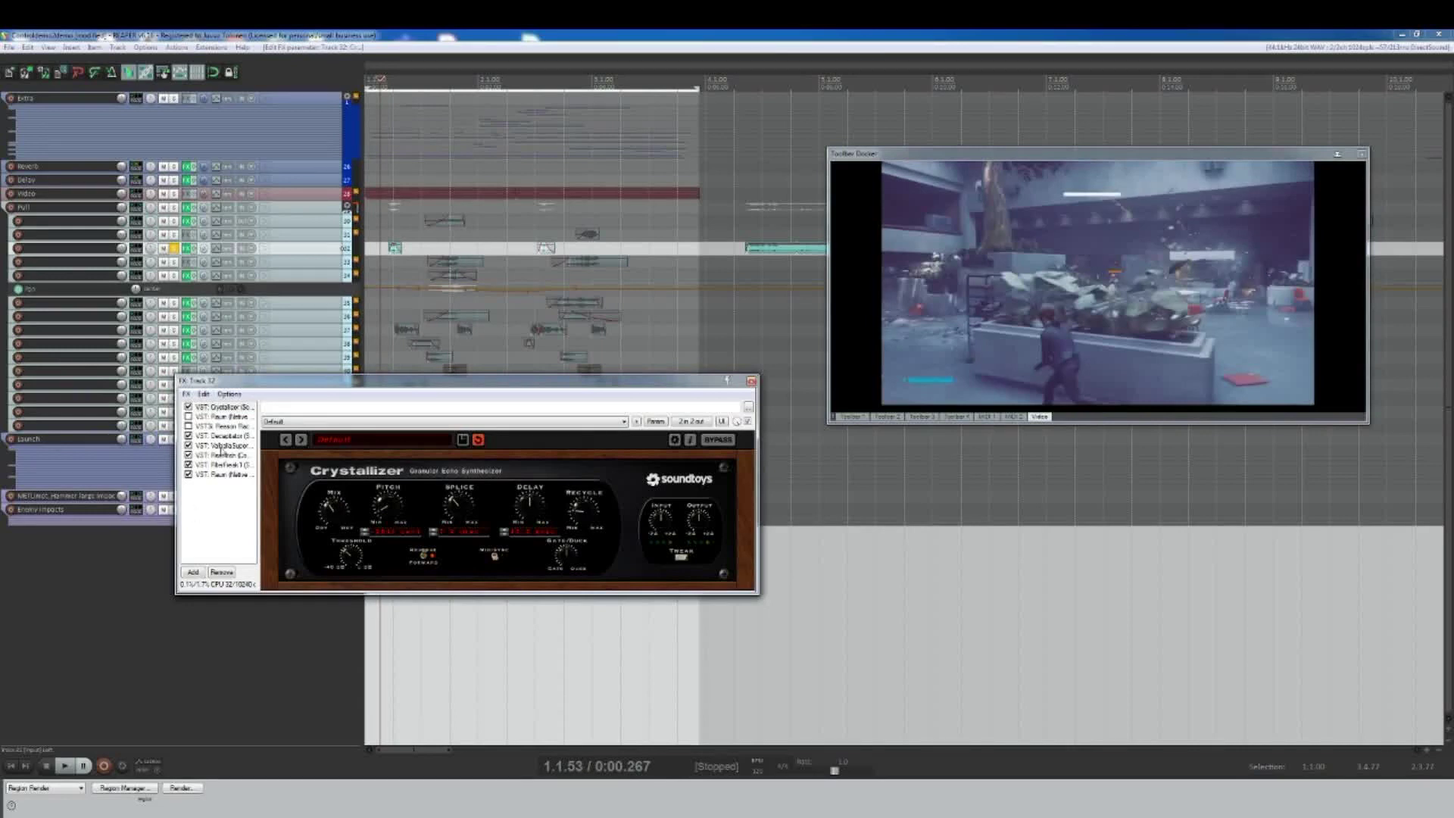
# Step: Audition ValhallaSupermassive, FilterFreak and Raum in the third Pull child track's effects chain, toggling bypasses to compare, and close the chain
pyautogui.click(220, 437)
pyautogui.click(221, 445)
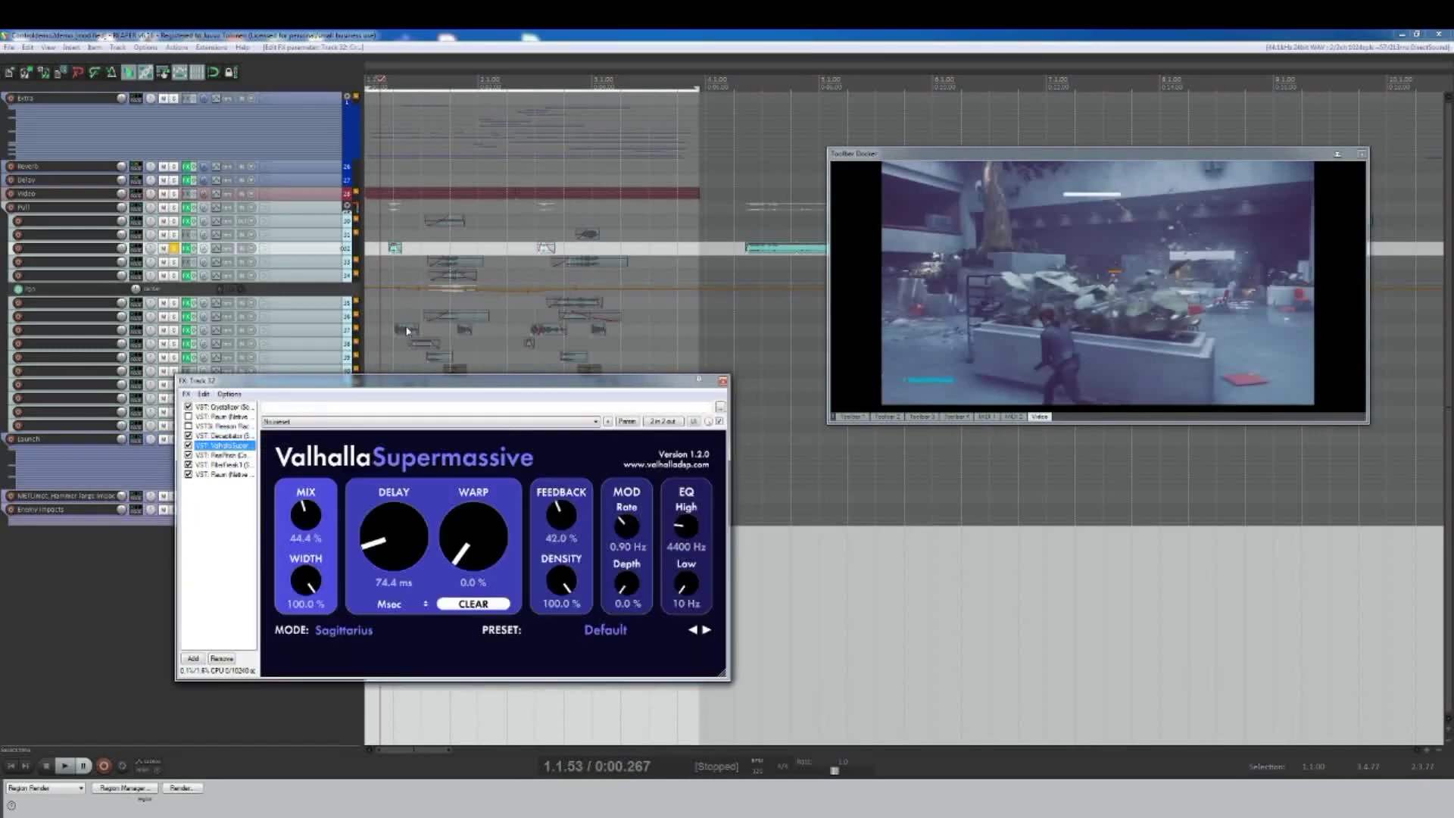
pyautogui.press('space')
pyautogui.press('space')
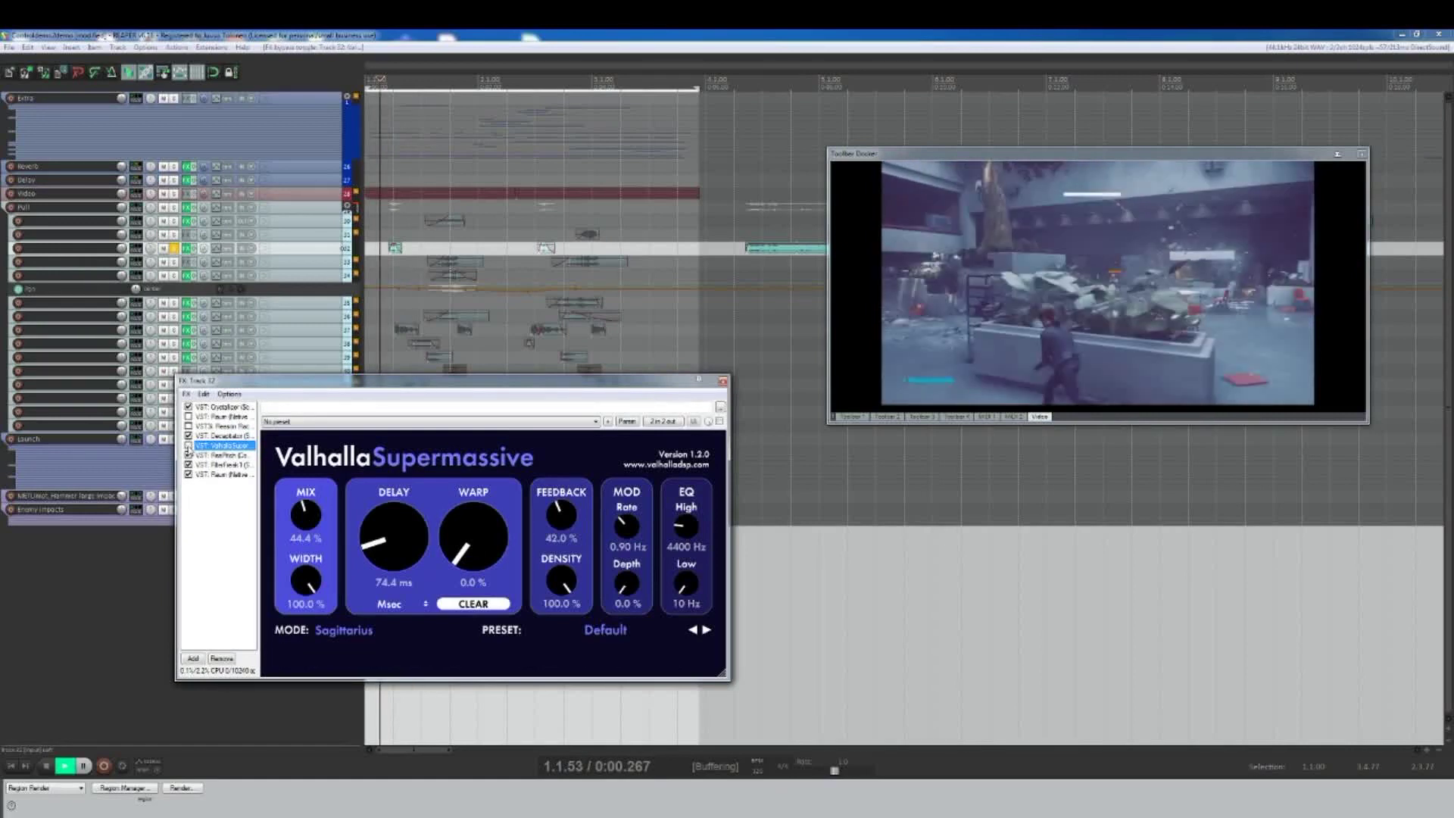
pyautogui.press('space')
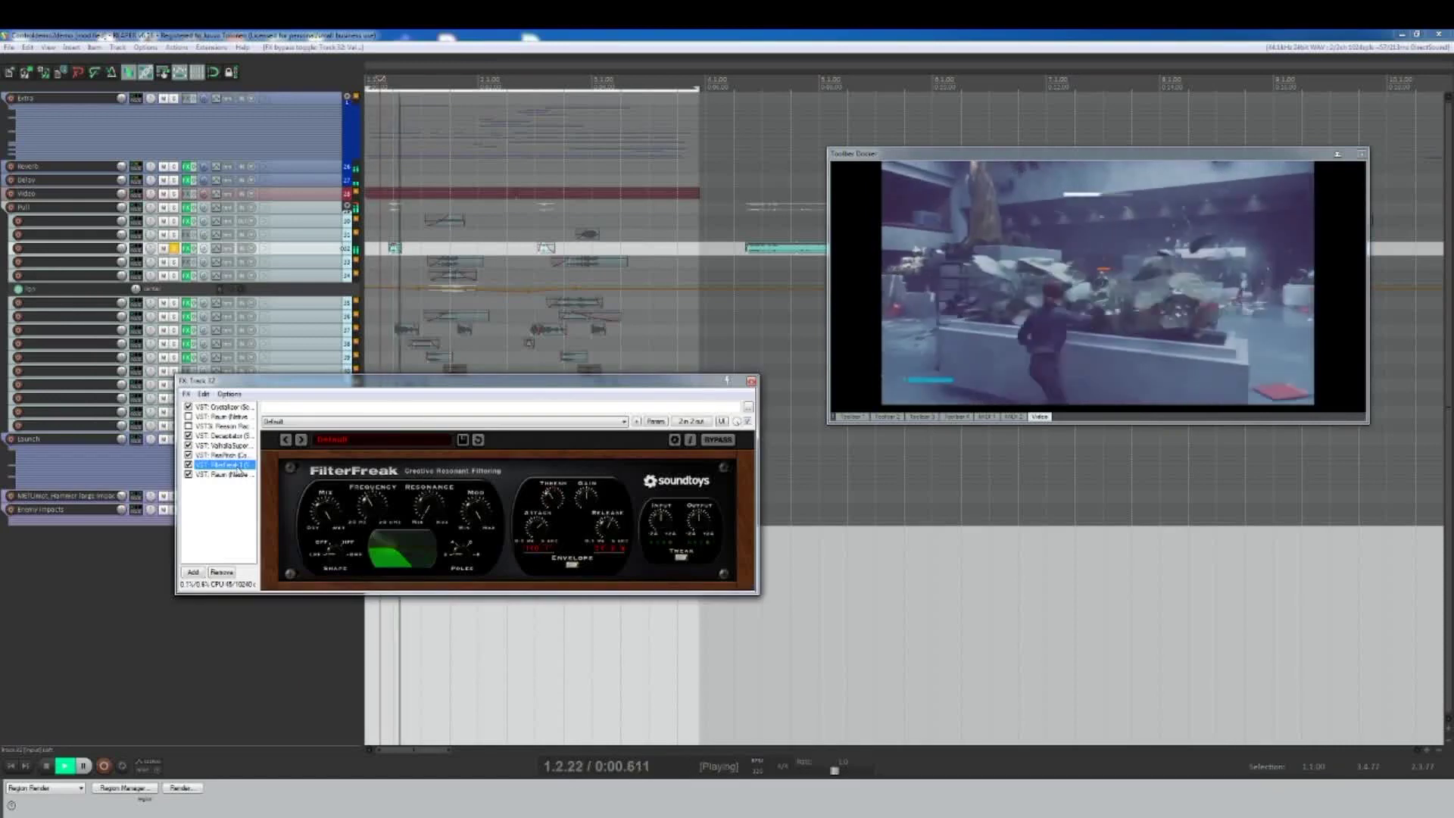
pyautogui.press('space')
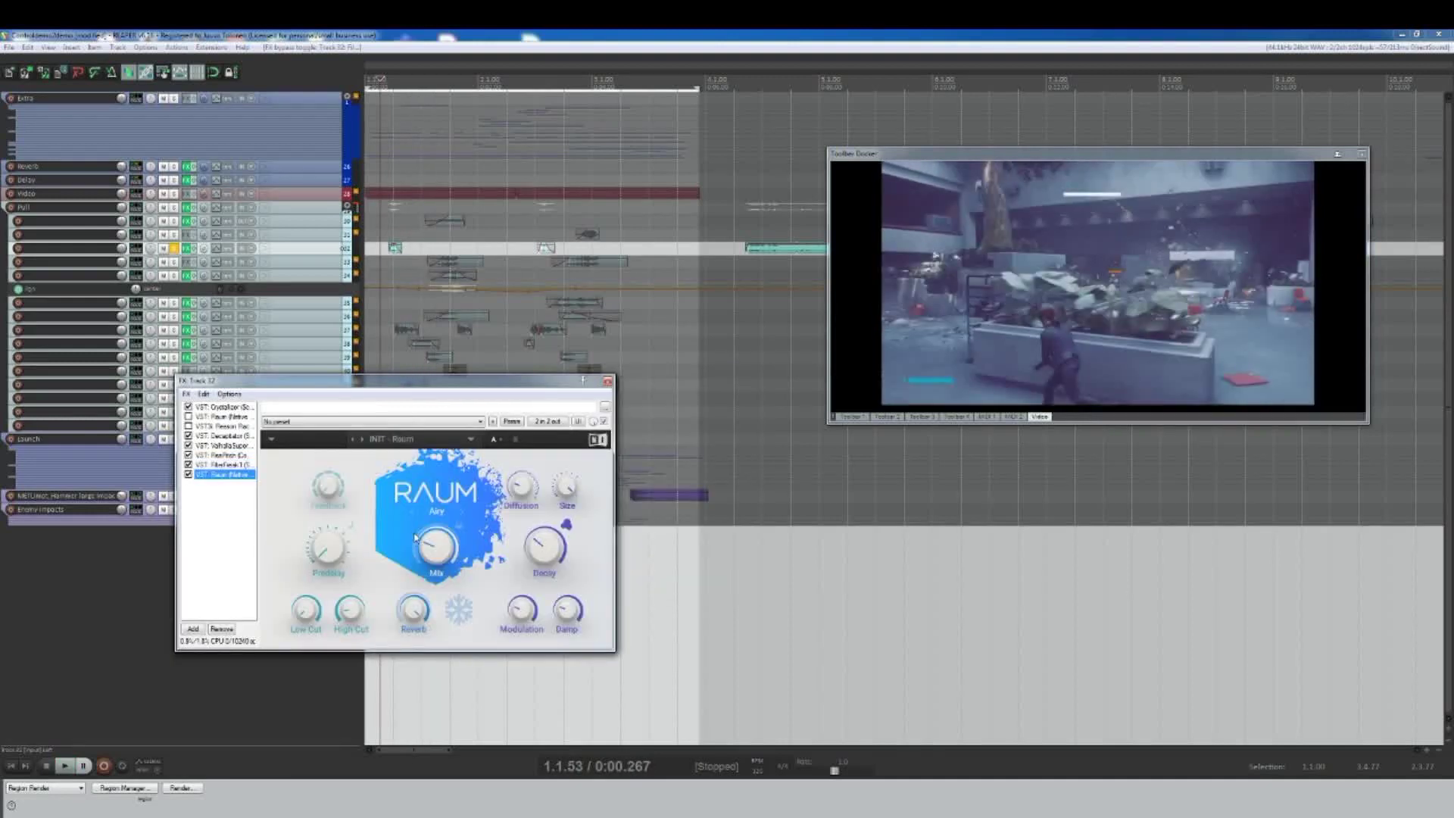
pyautogui.click(608, 384)
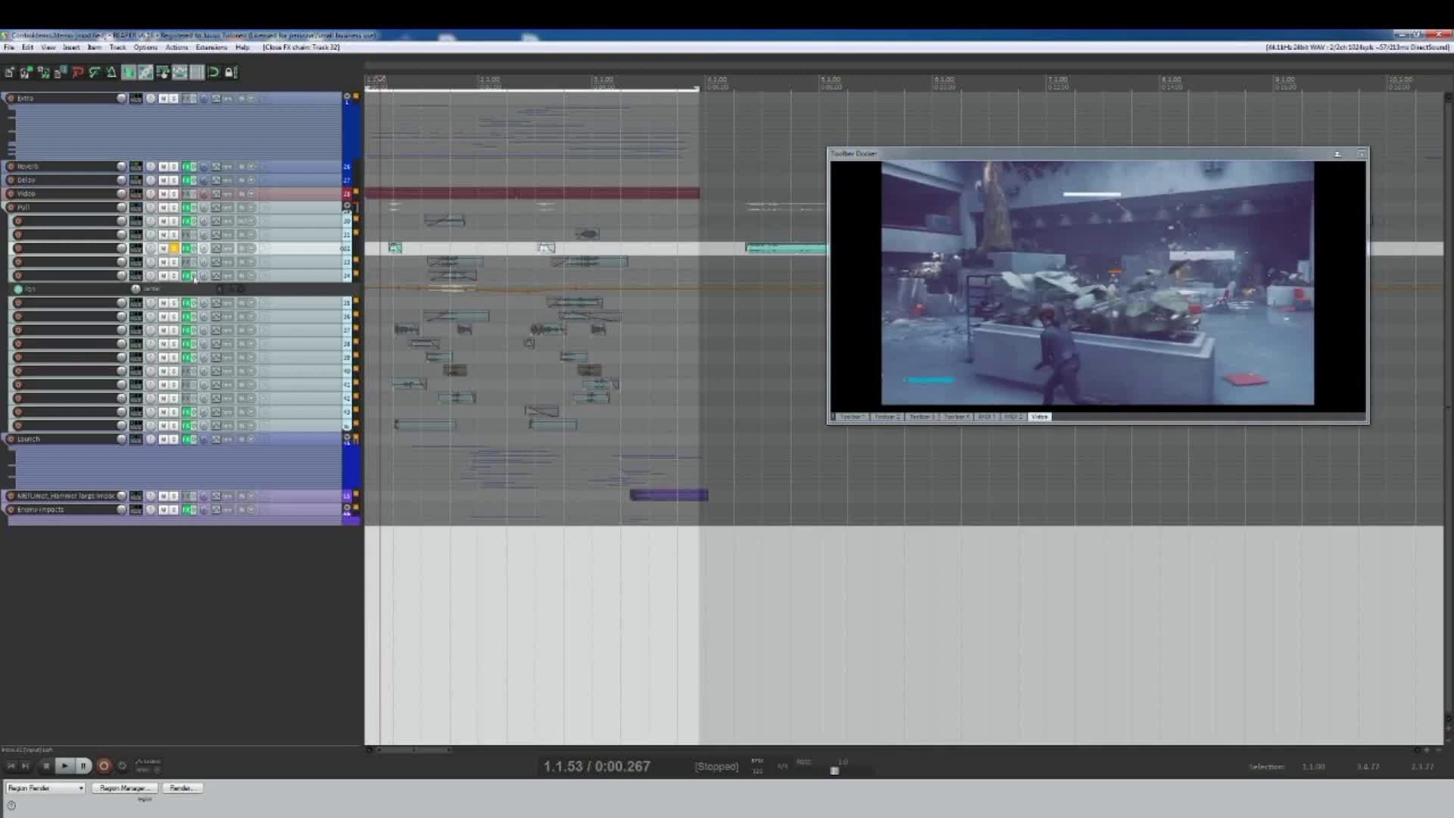
# Step: Play the fourth Pull child track alone instead of the third and check its first clip's item properties without changing them
pyautogui.click(174, 248)
pyautogui.click(173, 261)
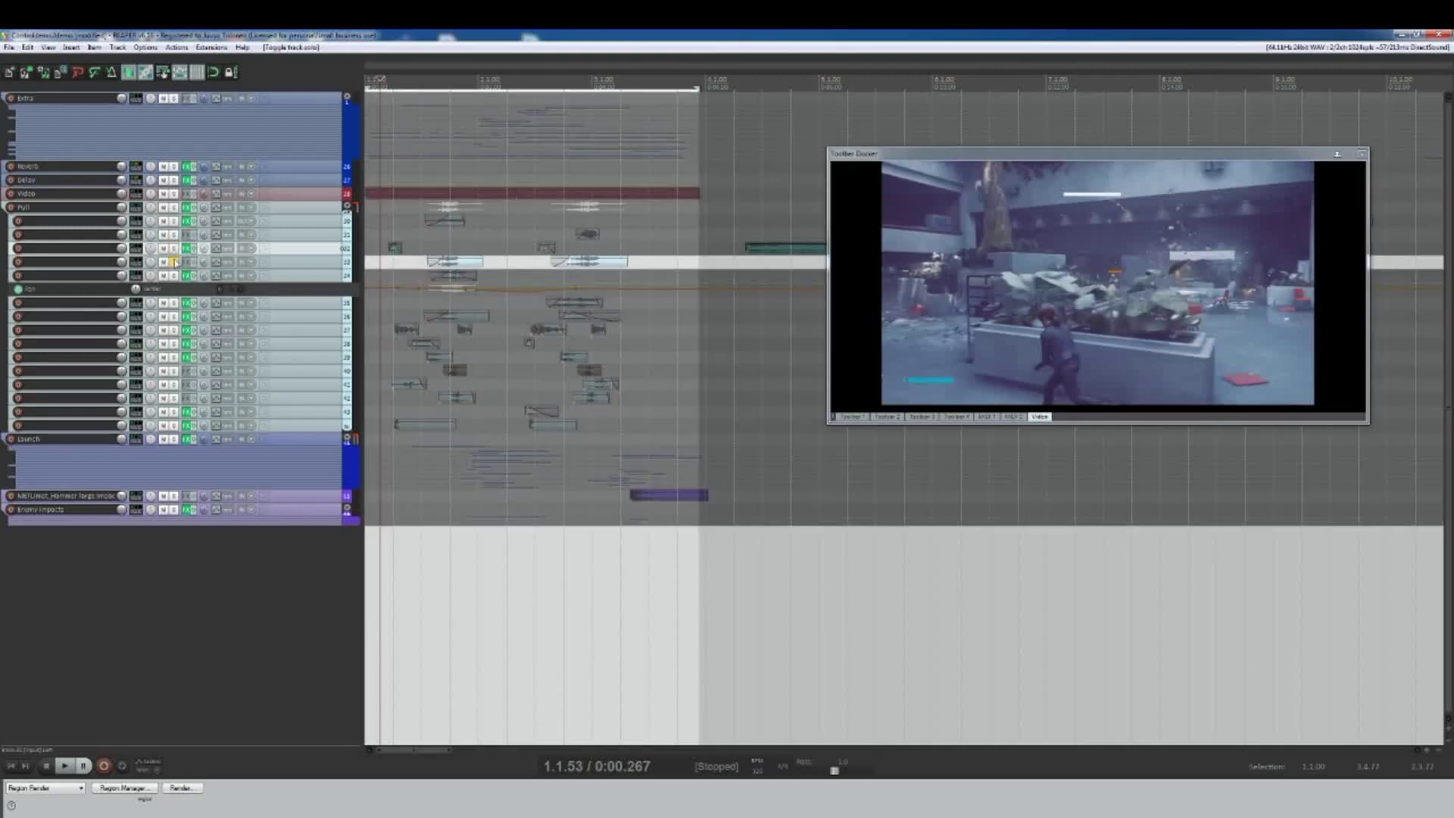
pyautogui.click(413, 267)
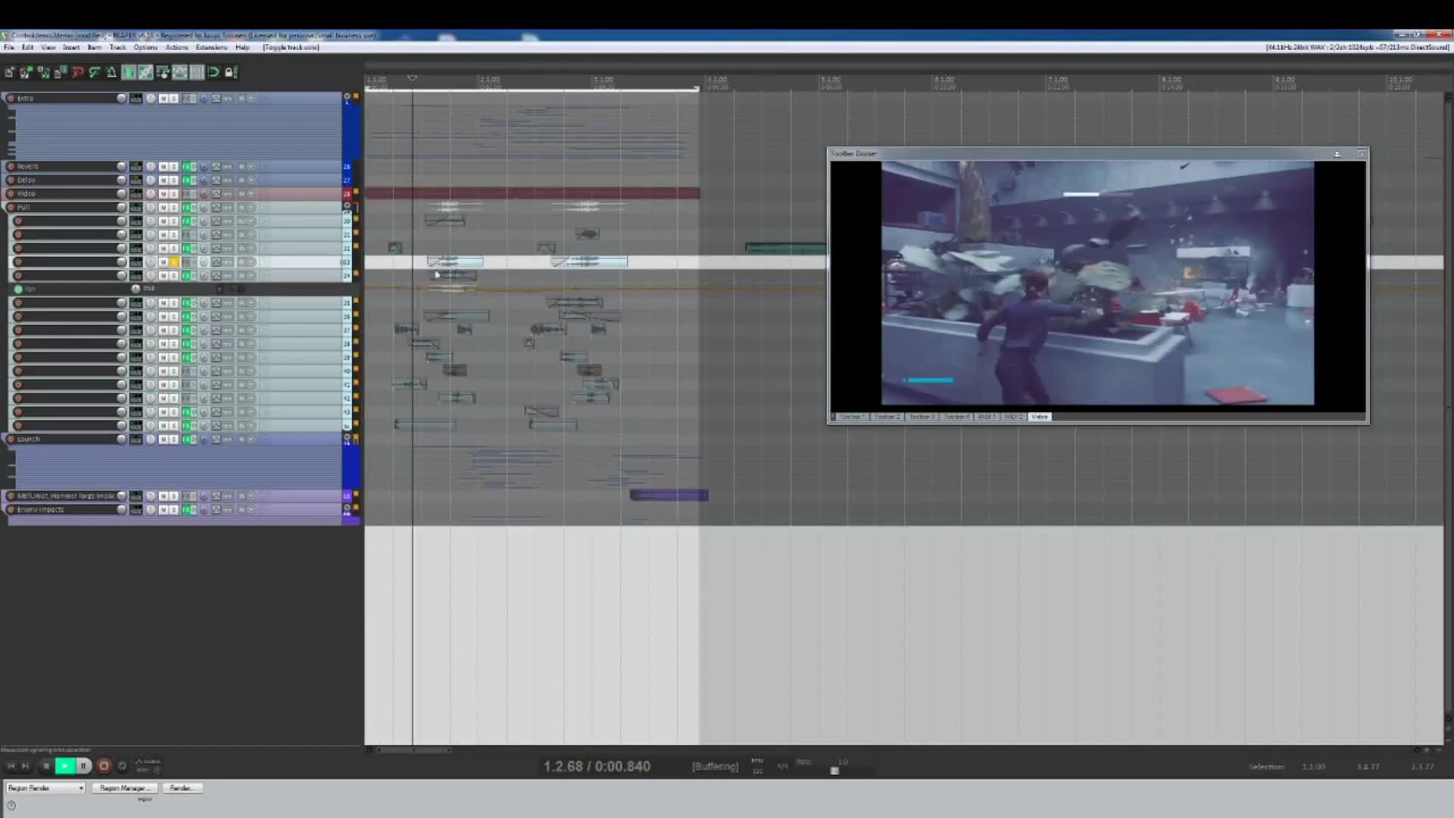
pyautogui.press('space')
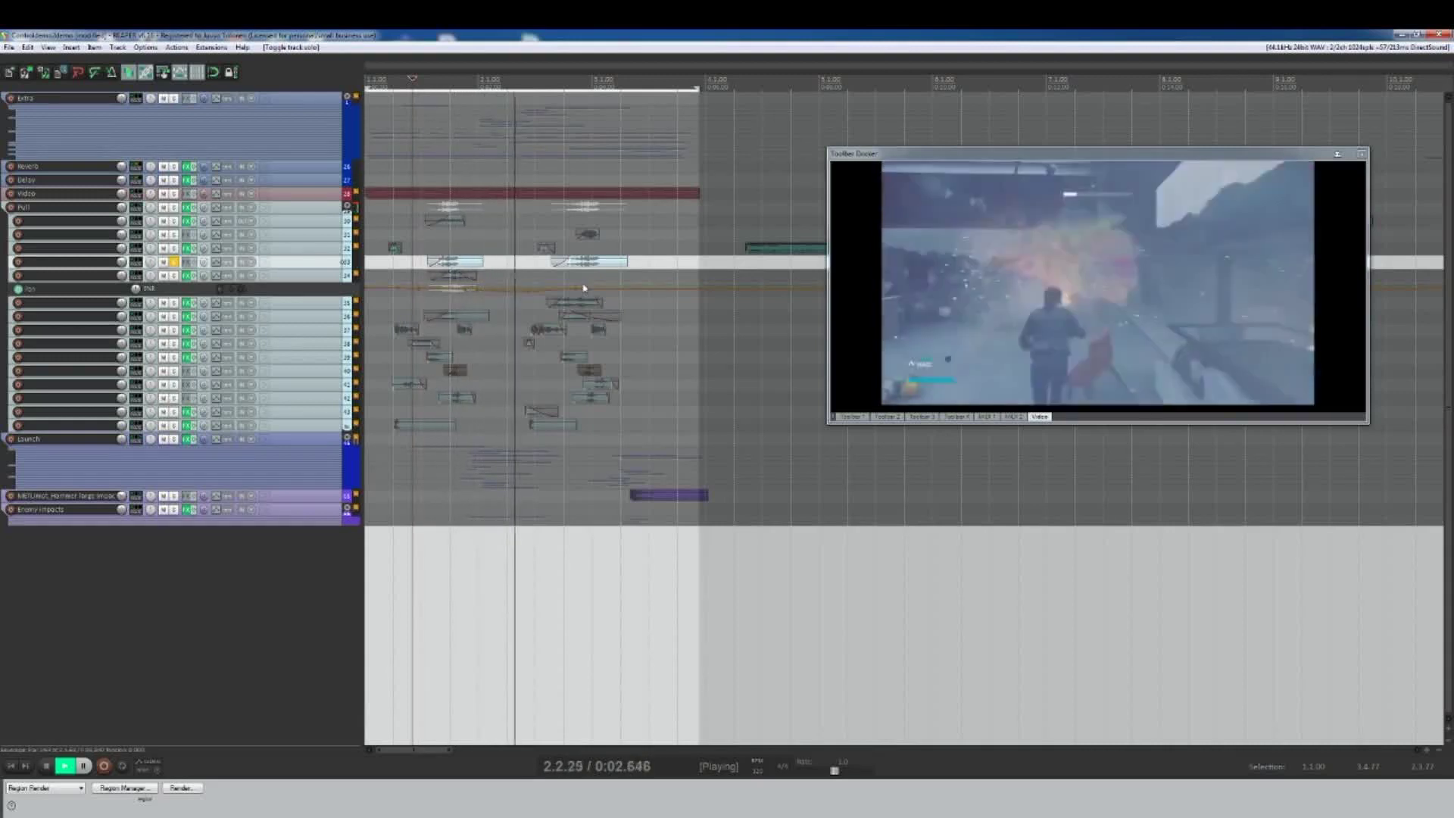
pyautogui.press('space')
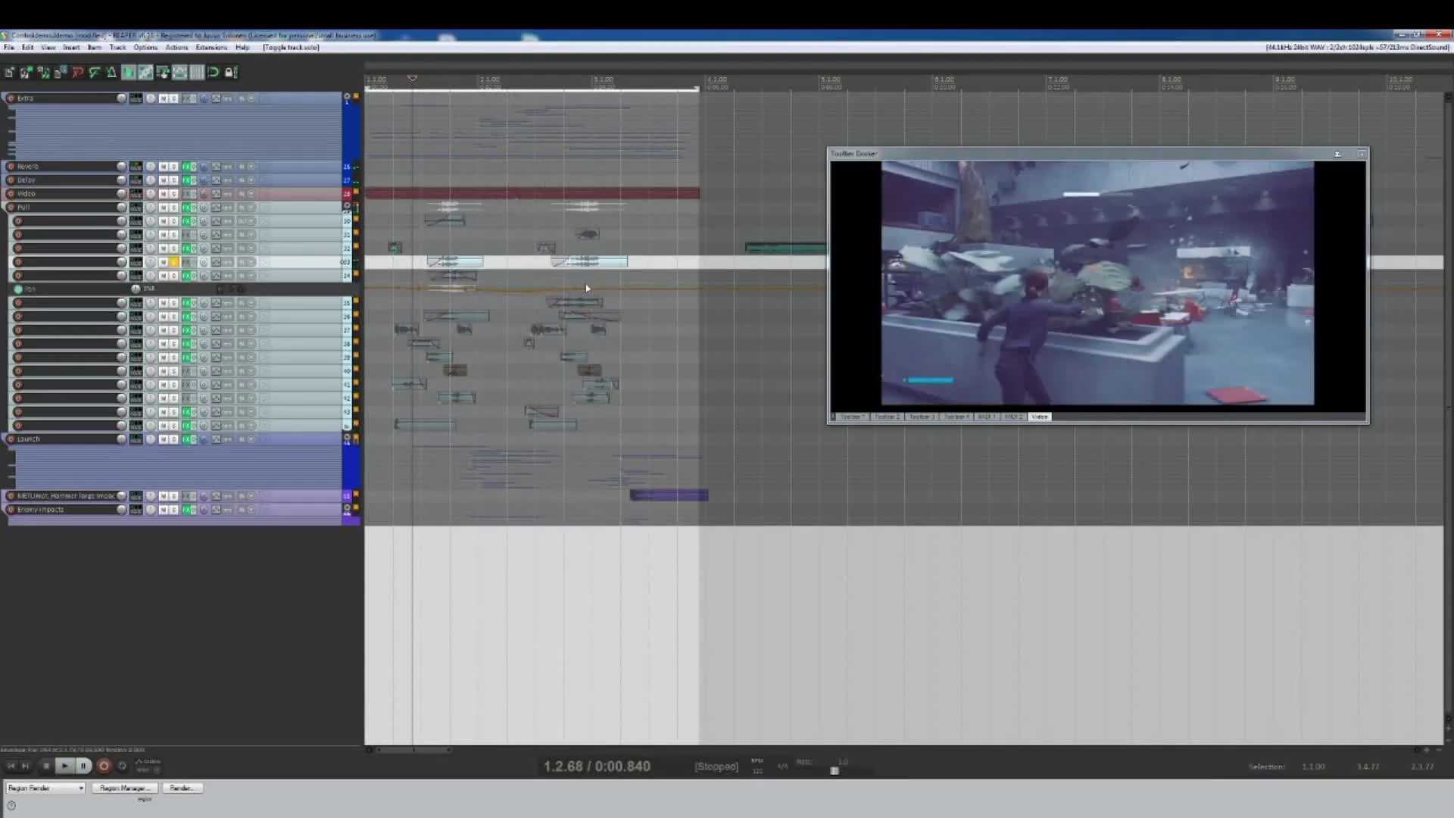
pyautogui.doubleClick(459, 261)
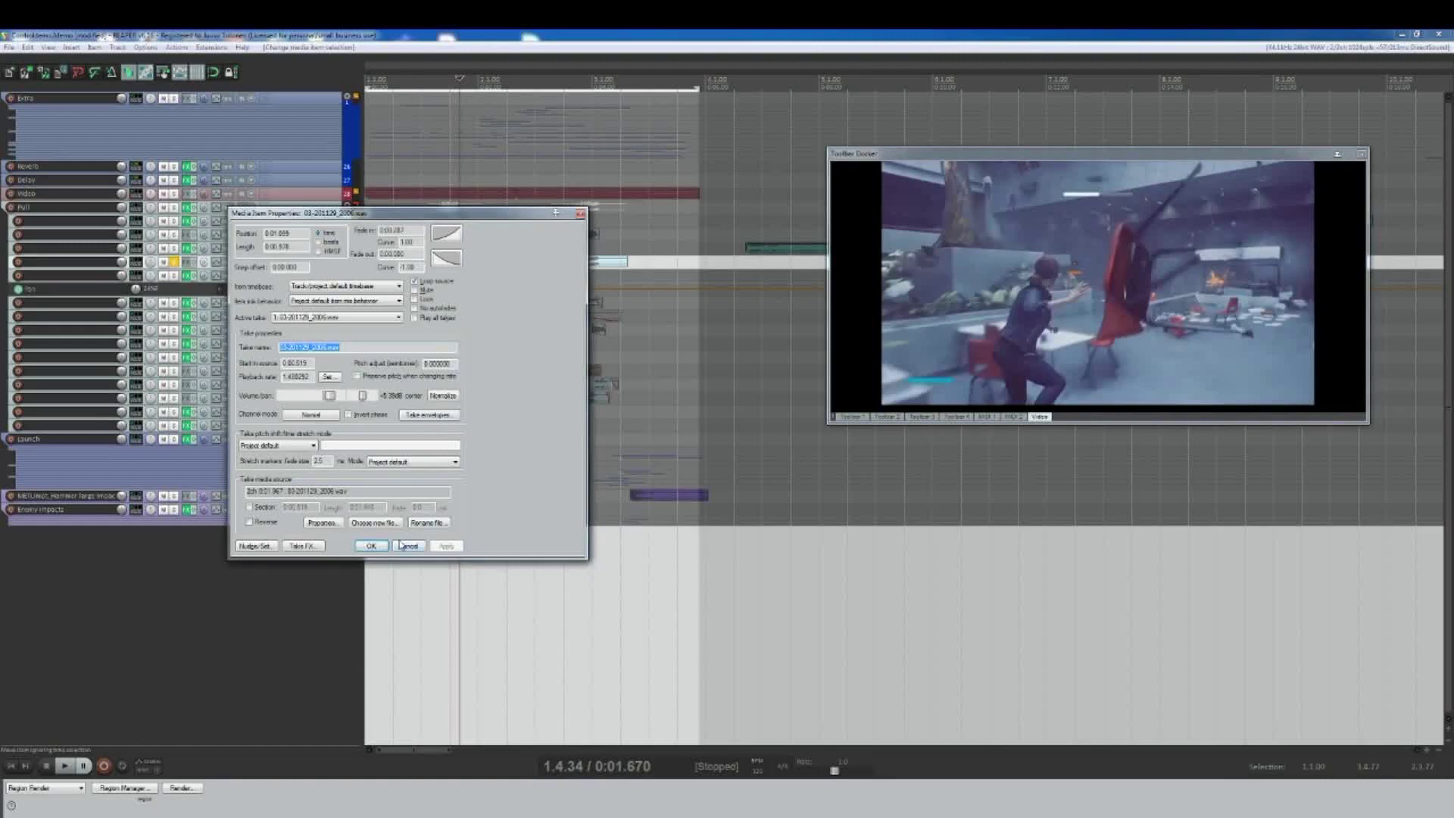
pyautogui.click(408, 545)
# Step: Solo the fifth Pull child track instead and play its clip with the pan envelope from just before the clip
pyautogui.click(422, 265)
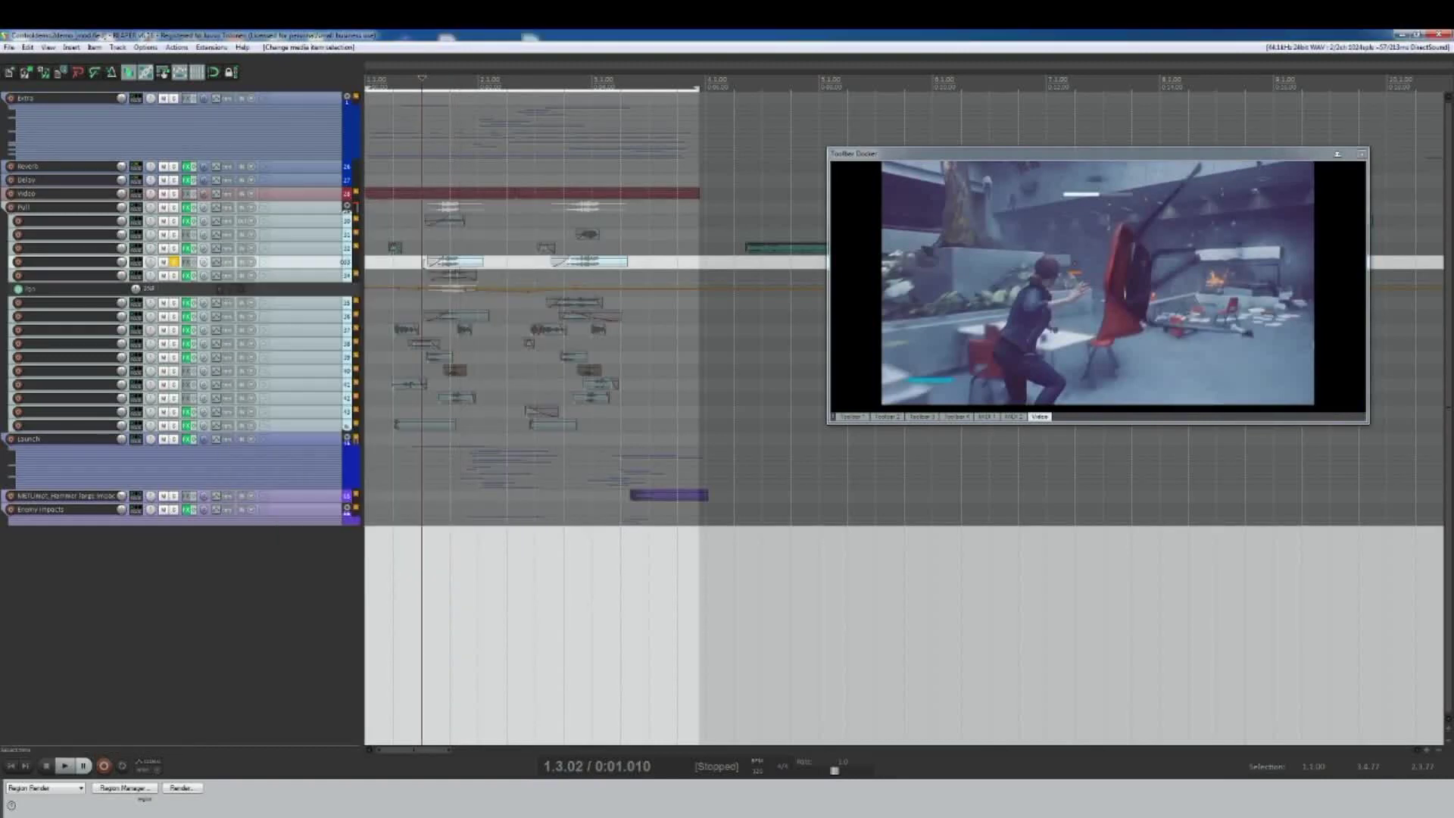
pyautogui.click(173, 275)
pyautogui.click(172, 276)
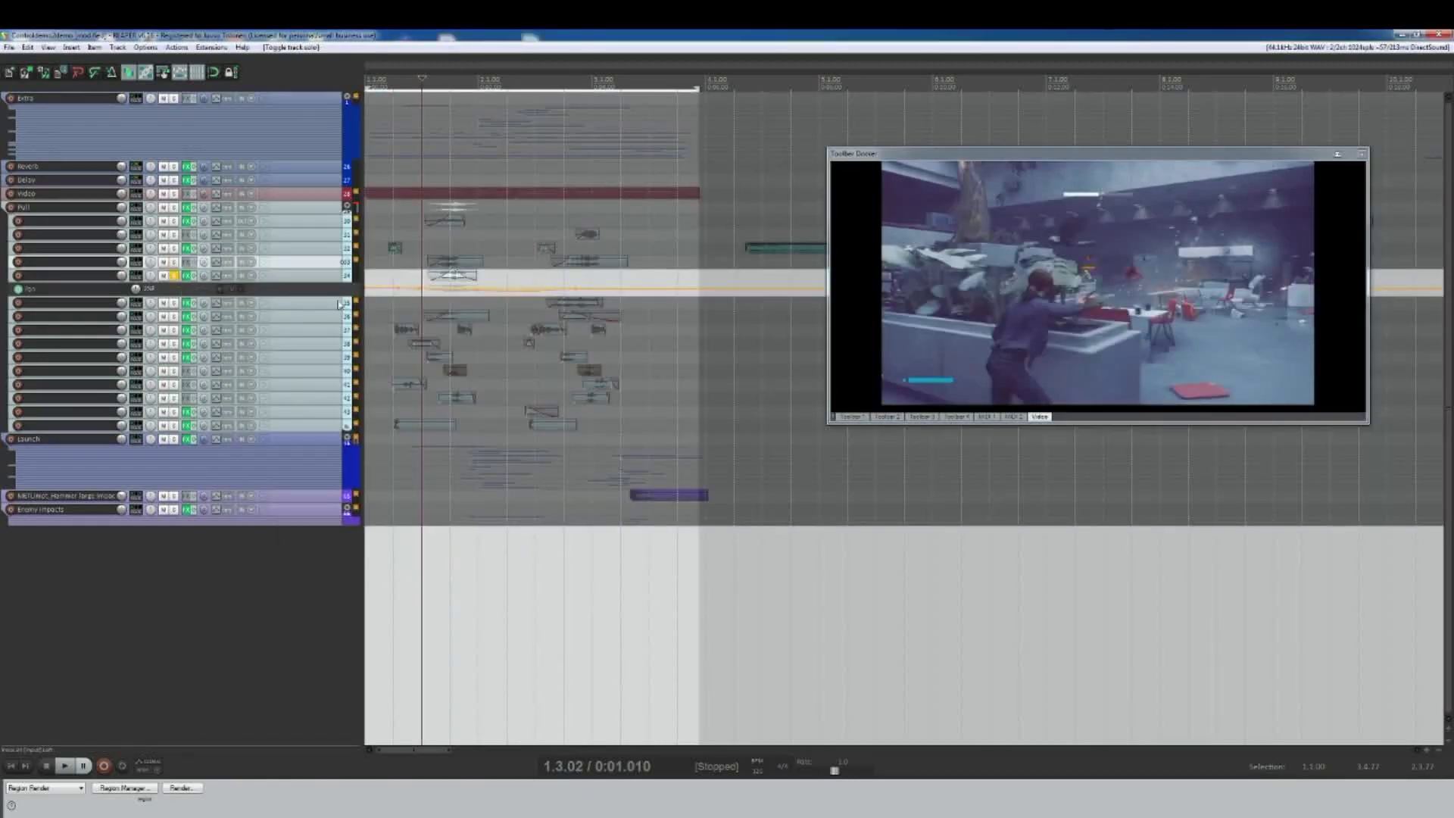
pyautogui.press('space')
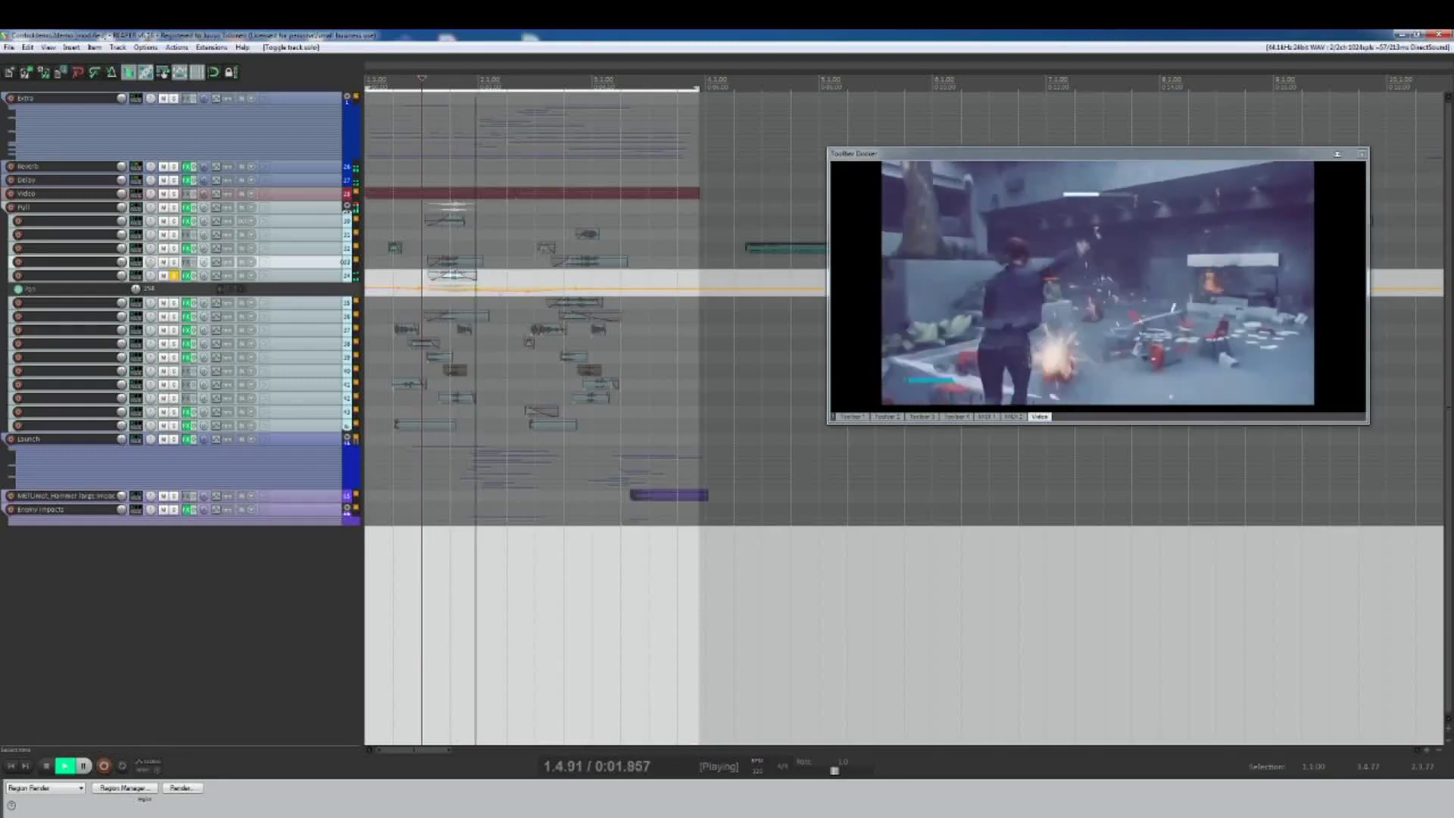
pyautogui.press('space')
# Step: Lengthen the fifth Pull child track's clip to expose its source, play it with effects bypassed, and undo the clip change
pyautogui.moveTo(474, 275); pyautogui.dragTo(654, 276)
pyautogui.scroll(-2, 643, 279)
pyautogui.click(493, 282)
pyautogui.press('space')
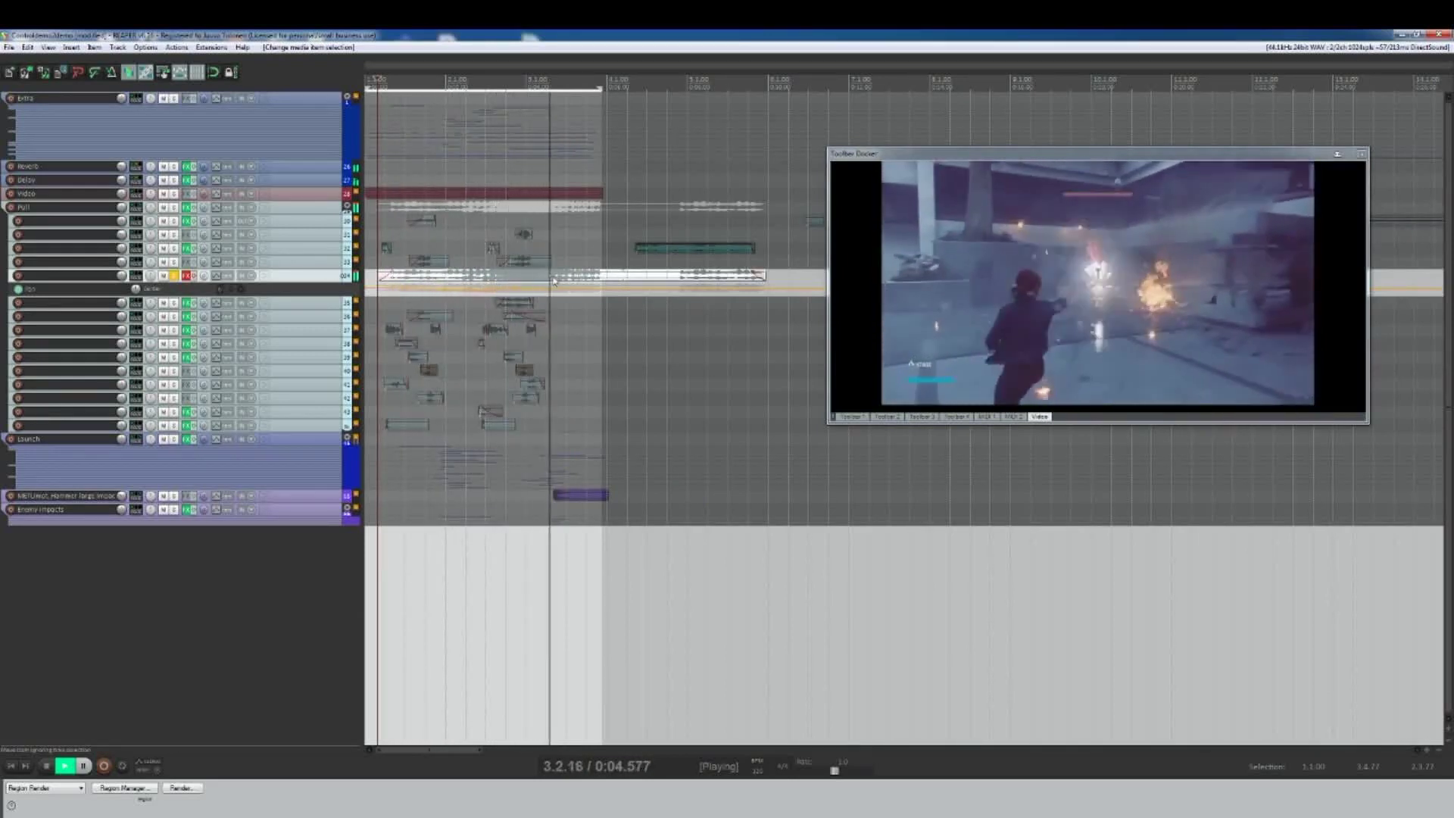
pyautogui.press('space')
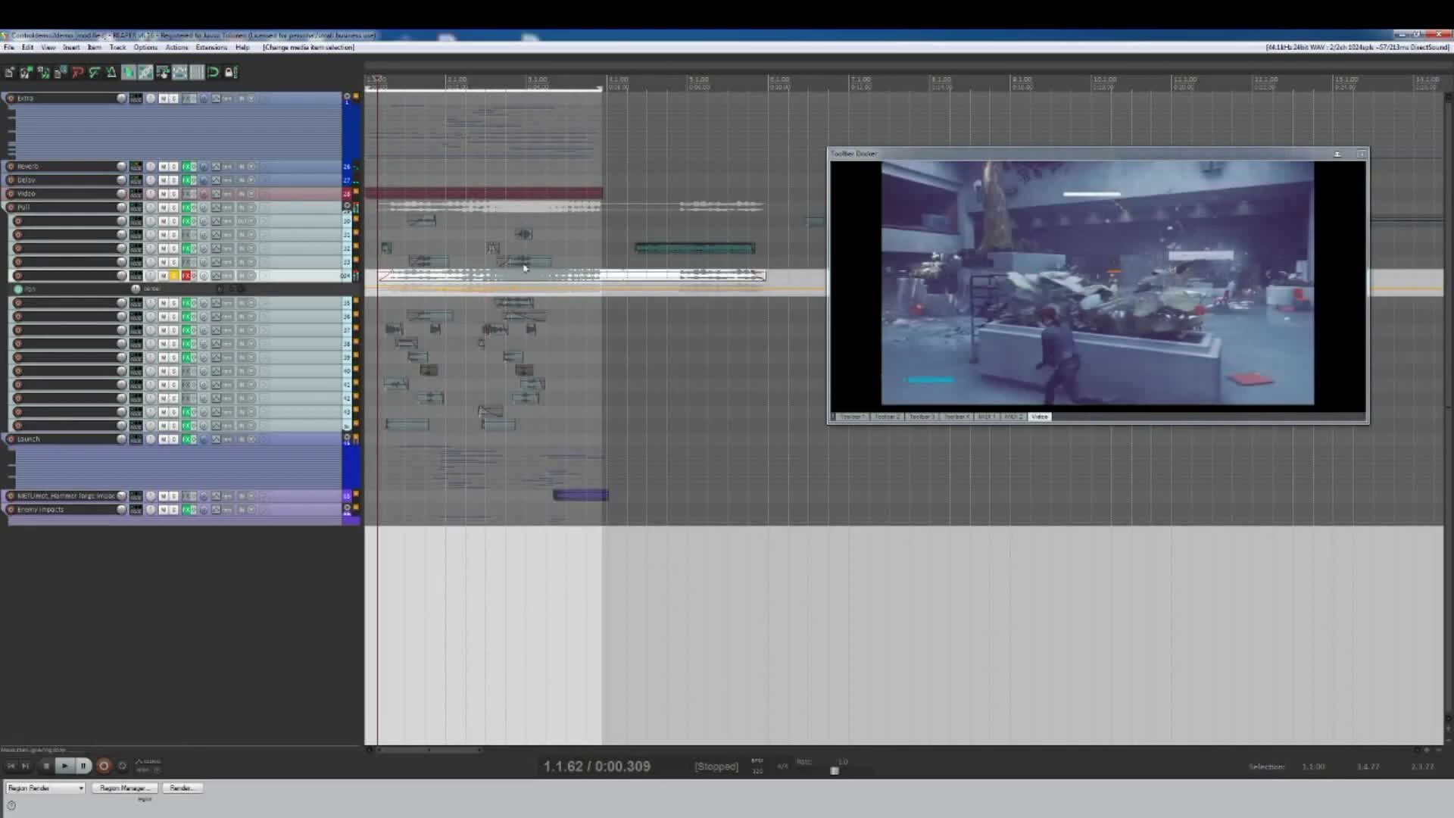
pyautogui.hotkey('ctrl', 'z')
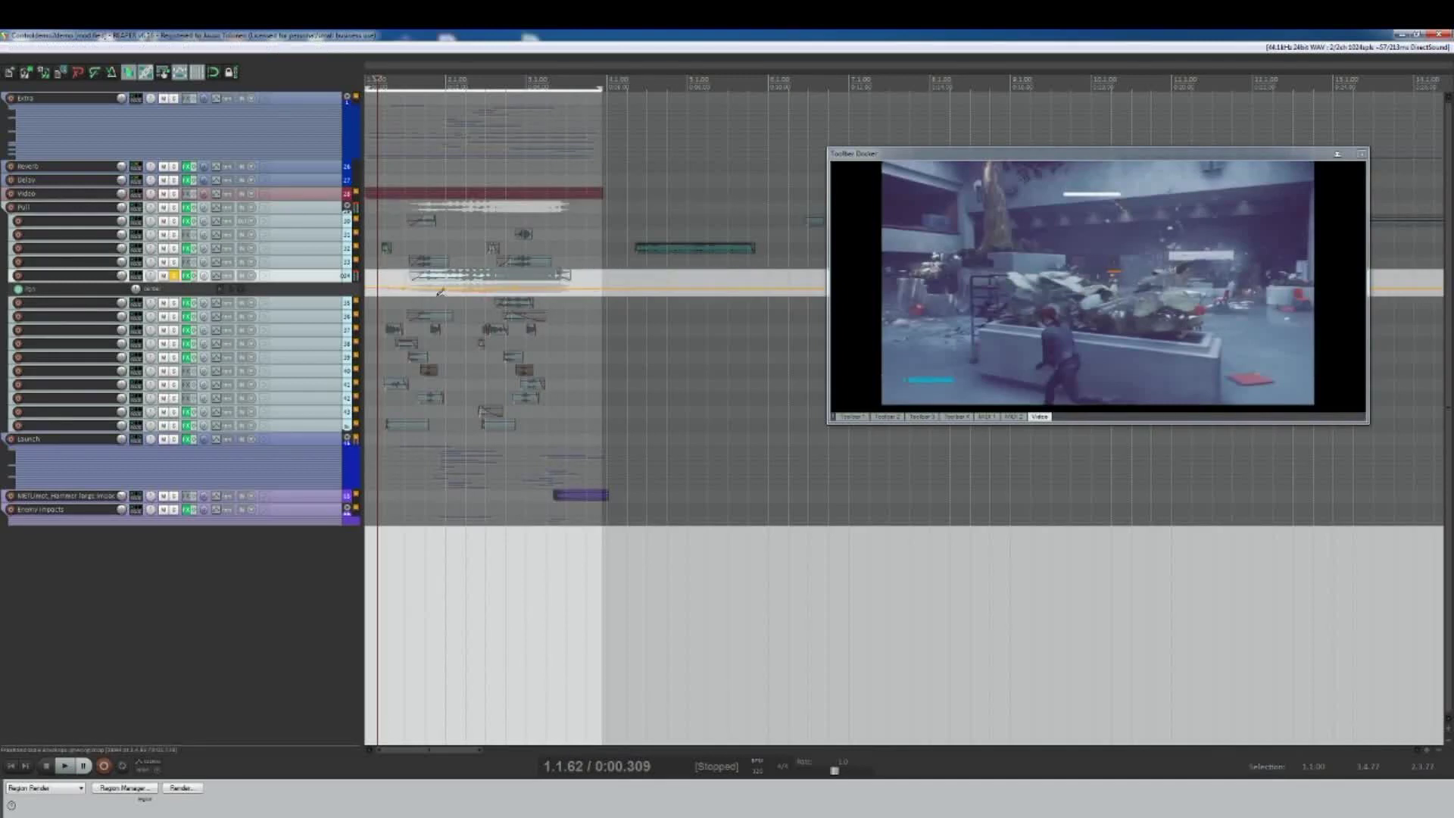
# Step: Bypass the fifth Pull child track's effects, play its original clip dry, and re-enable the effects
pyautogui.click(187, 275)
pyautogui.press('space')
pyautogui.press('space')
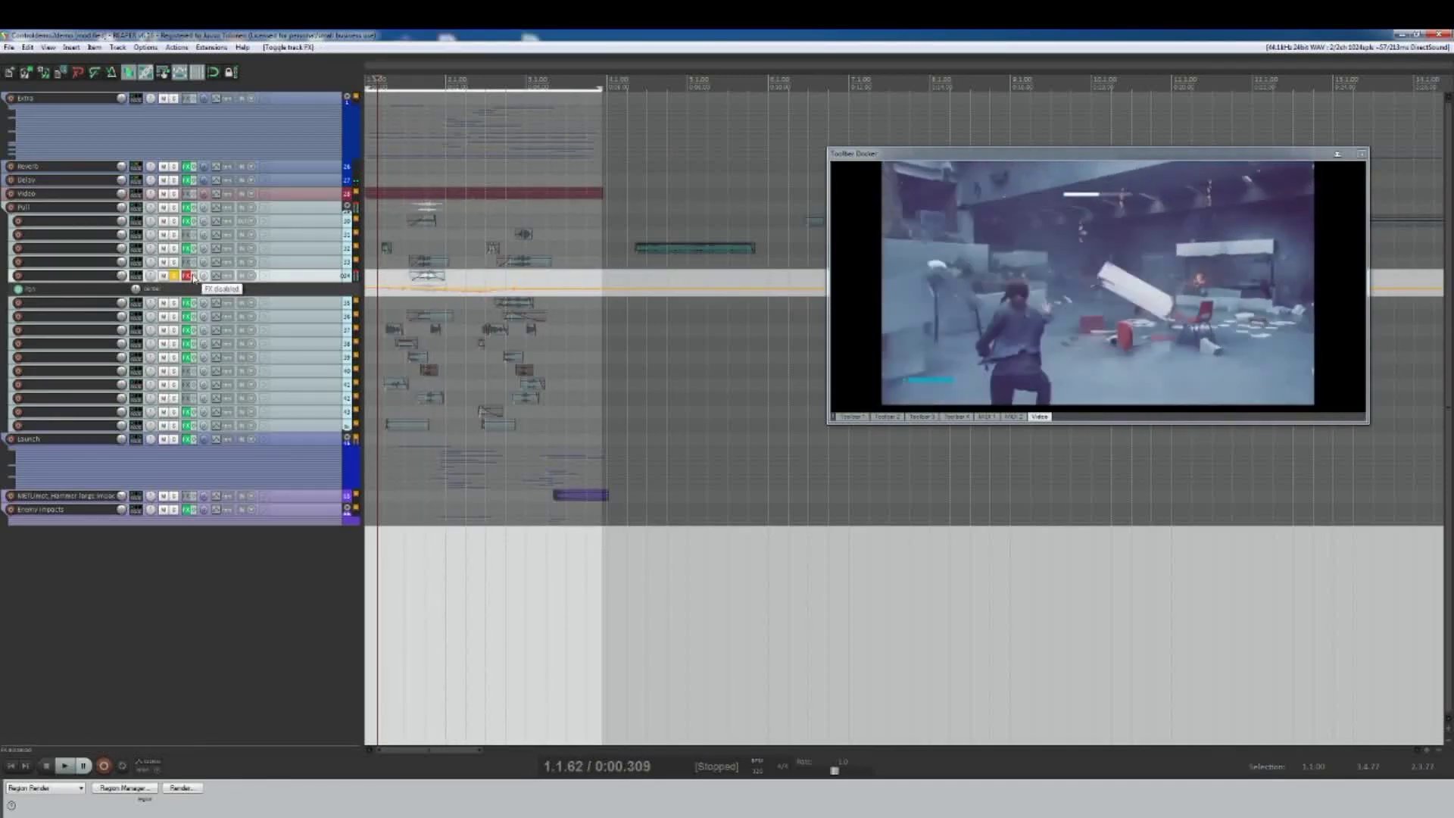
pyautogui.click(187, 275)
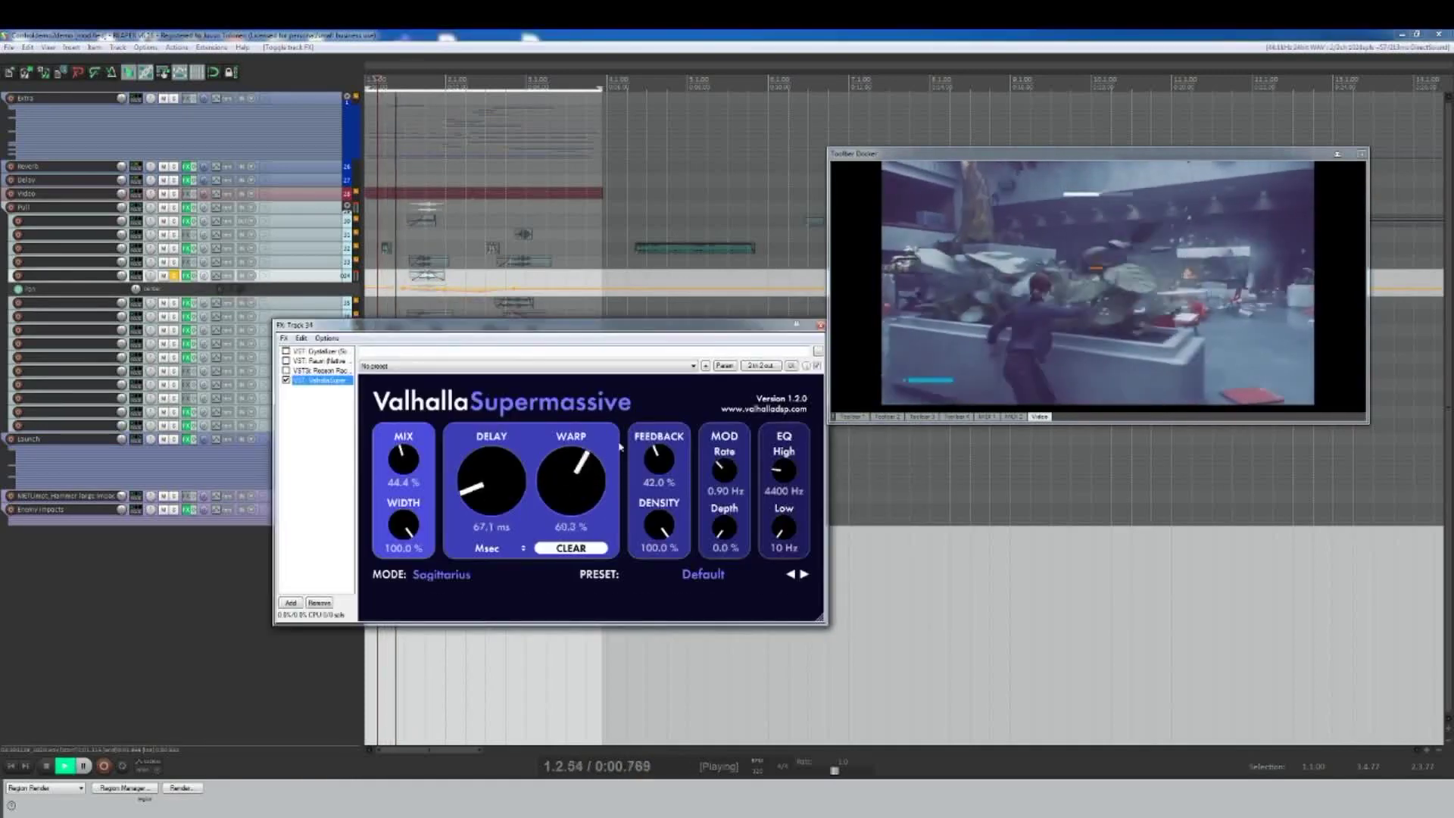
# Step: Play the fifth Pull child track with ValhallaSupermassive shown clear of the video, and close its effects chain
pyautogui.moveTo(376, 326); pyautogui.dragTo(204, 324)
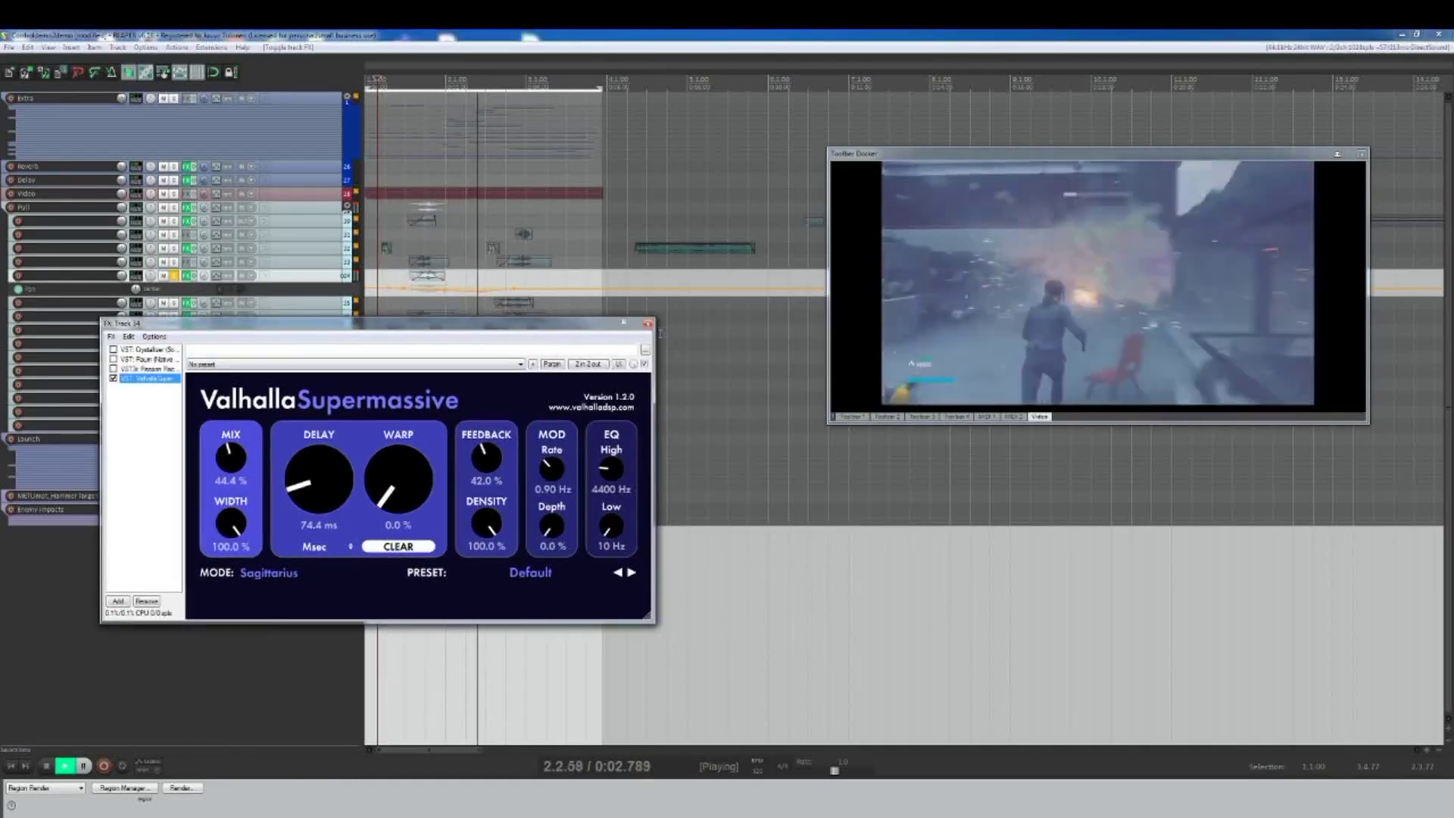
pyautogui.press('space')
pyautogui.click(648, 324)
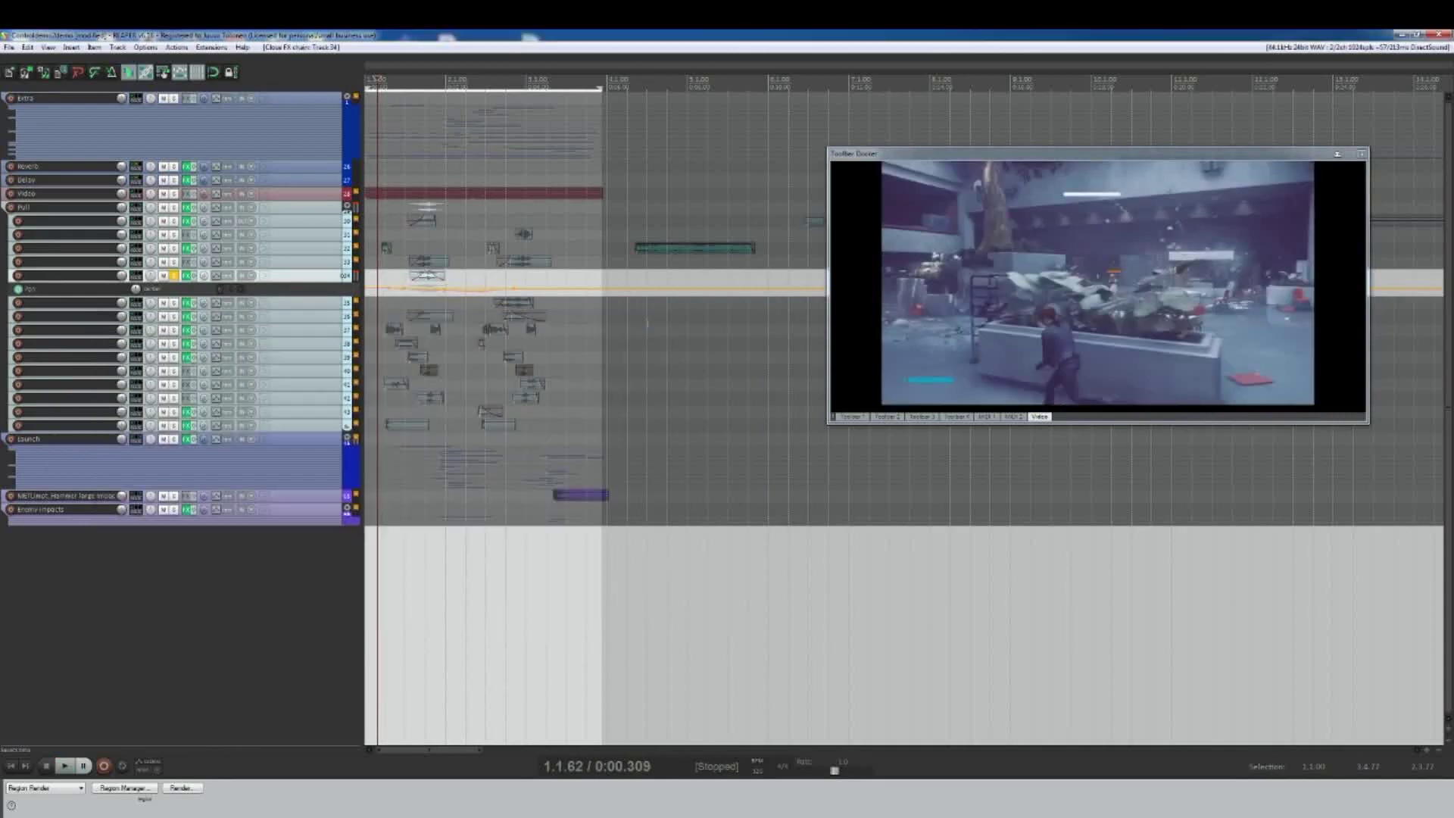
# Step: Play the sixth Pull child track alone and show ValhallaSupermassive in its effects chain, moved clear of the video
pyautogui.click(175, 276)
pyautogui.click(175, 302)
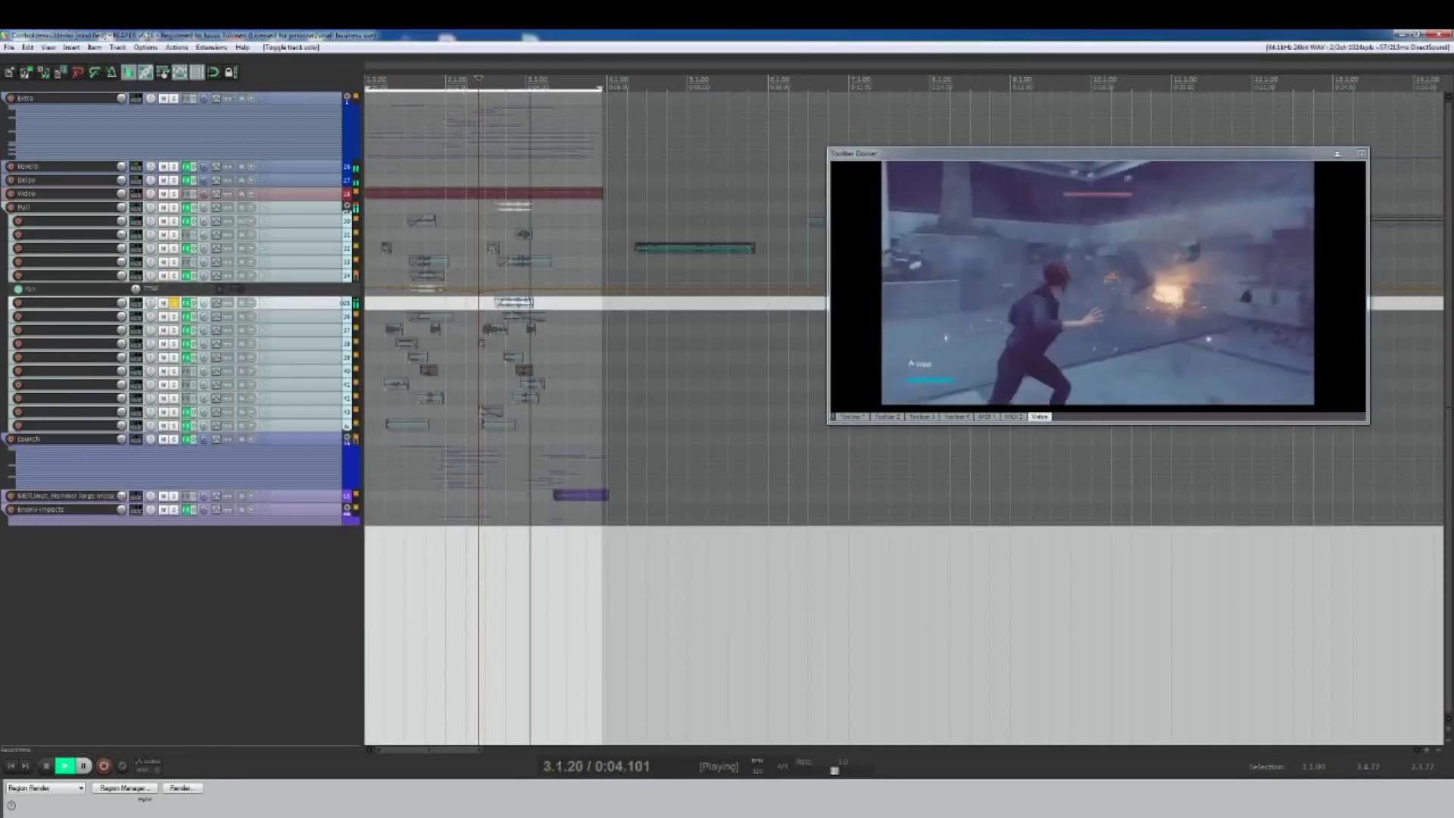
pyautogui.press('space')
pyautogui.click(188, 303)
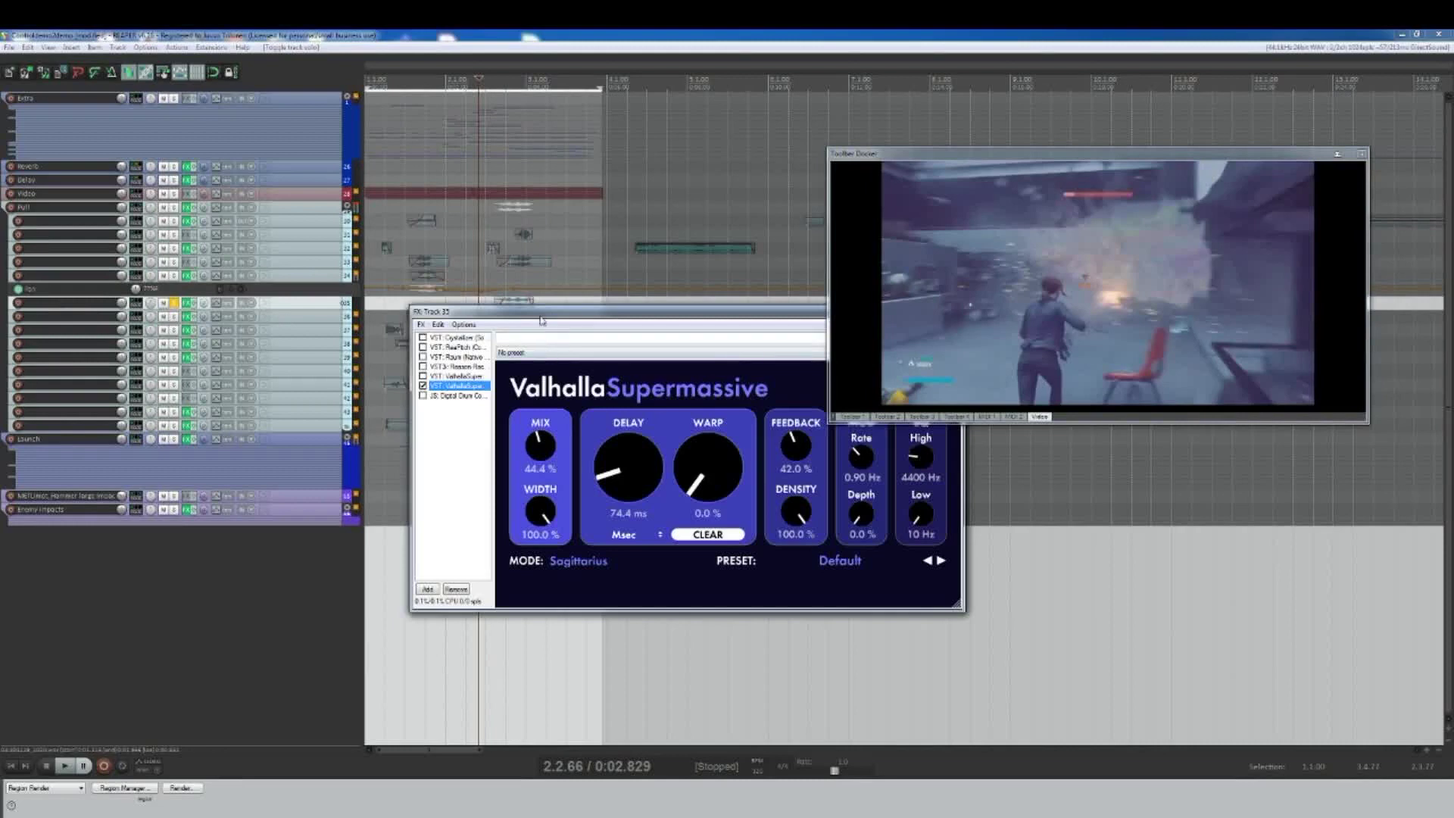
pyautogui.moveTo(541, 321); pyautogui.dragTo(326, 325)
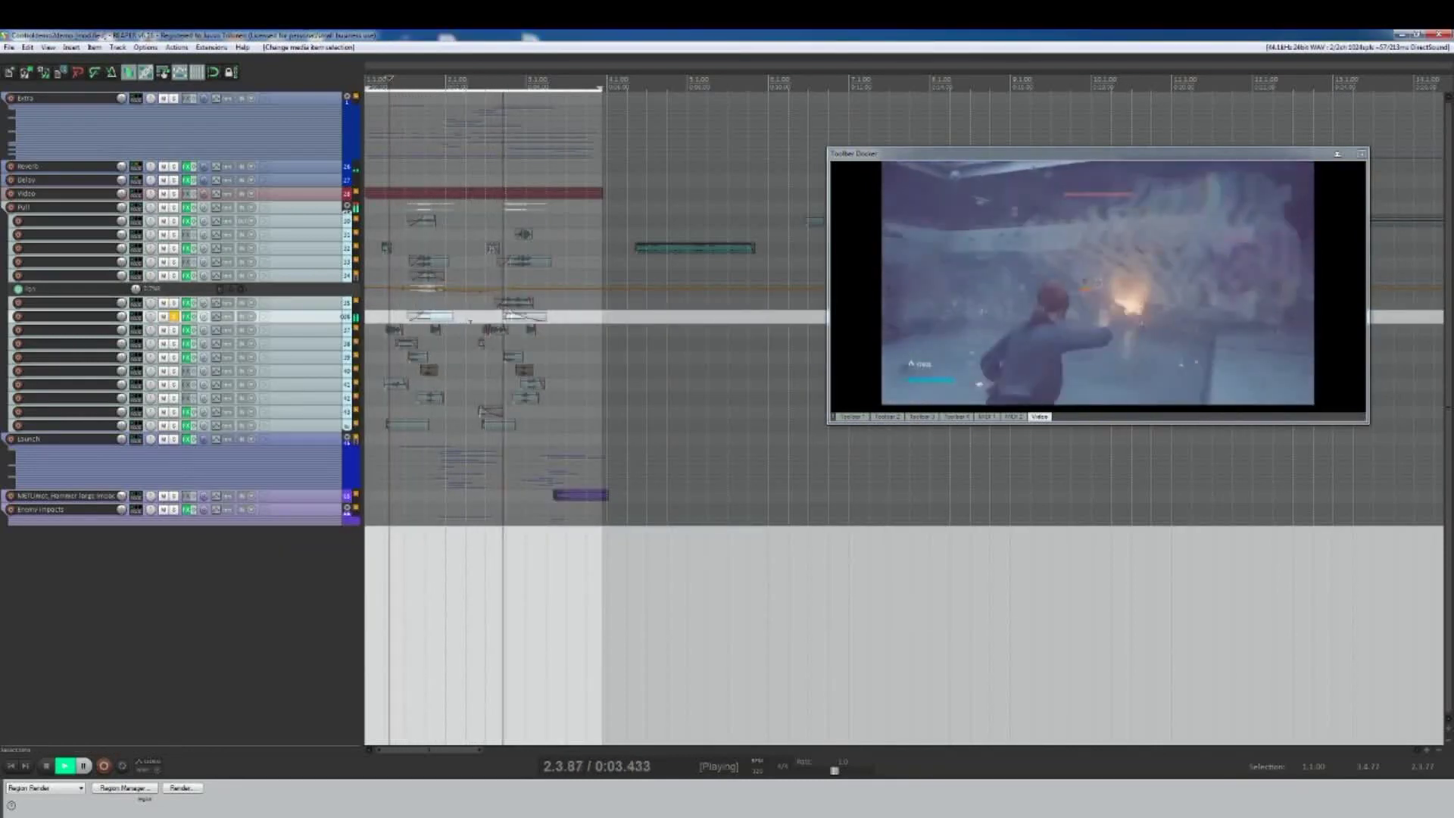
# Step: Bypass the soloed seventh Pull child track's effects and play its clips dry
pyautogui.press('space')
pyautogui.click(195, 317)
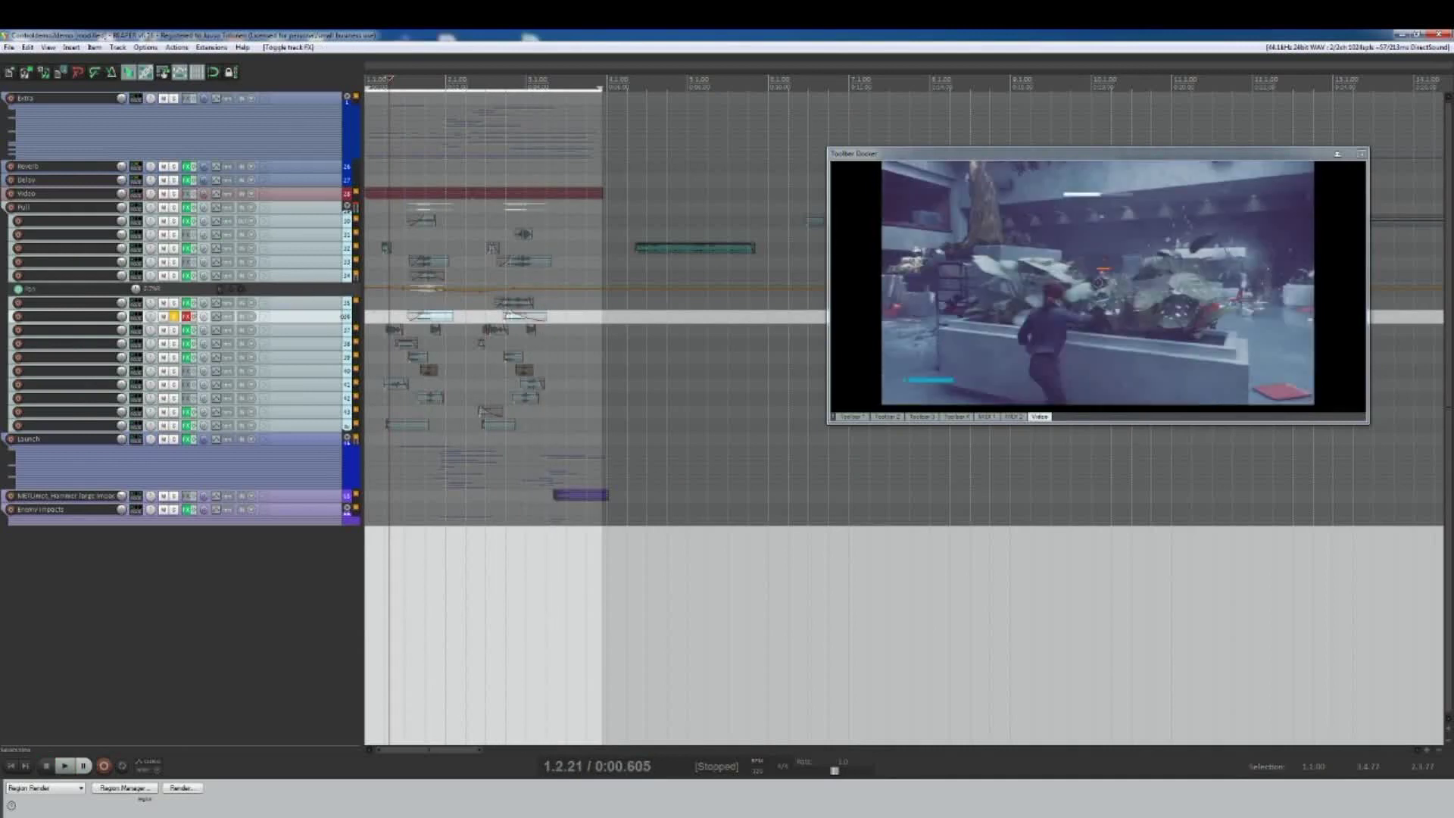
pyautogui.press('space')
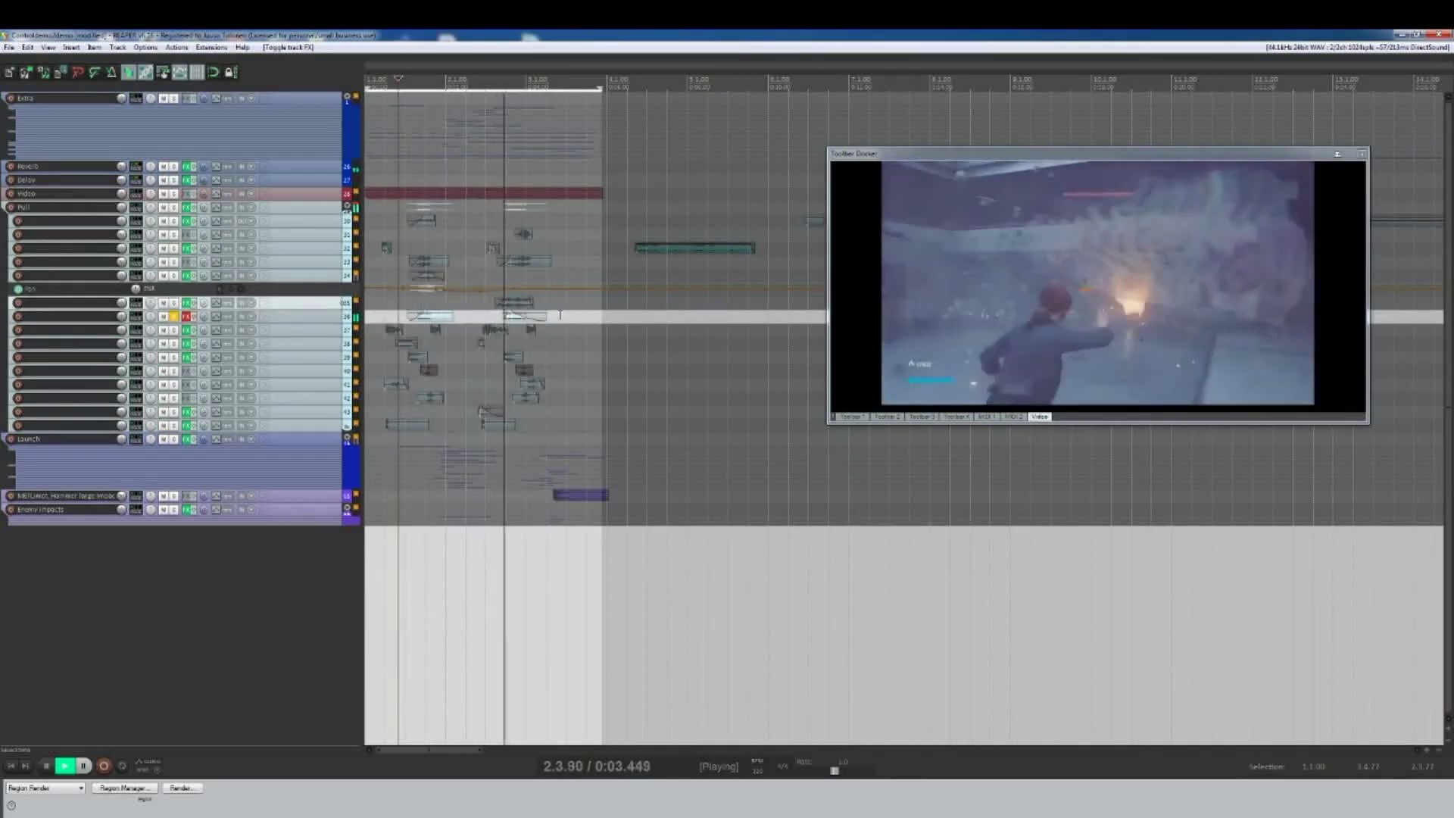
pyautogui.press('space')
# Step: Paste a copy of the seventh Pull child track's clip beyond the time selection, lengthen it, play its source, and delete it
pyautogui.moveTo(560, 315); pyautogui.dragTo(535, 317)
pyautogui.click(607, 317)
pyautogui.hotkey('ctrl', 'v')
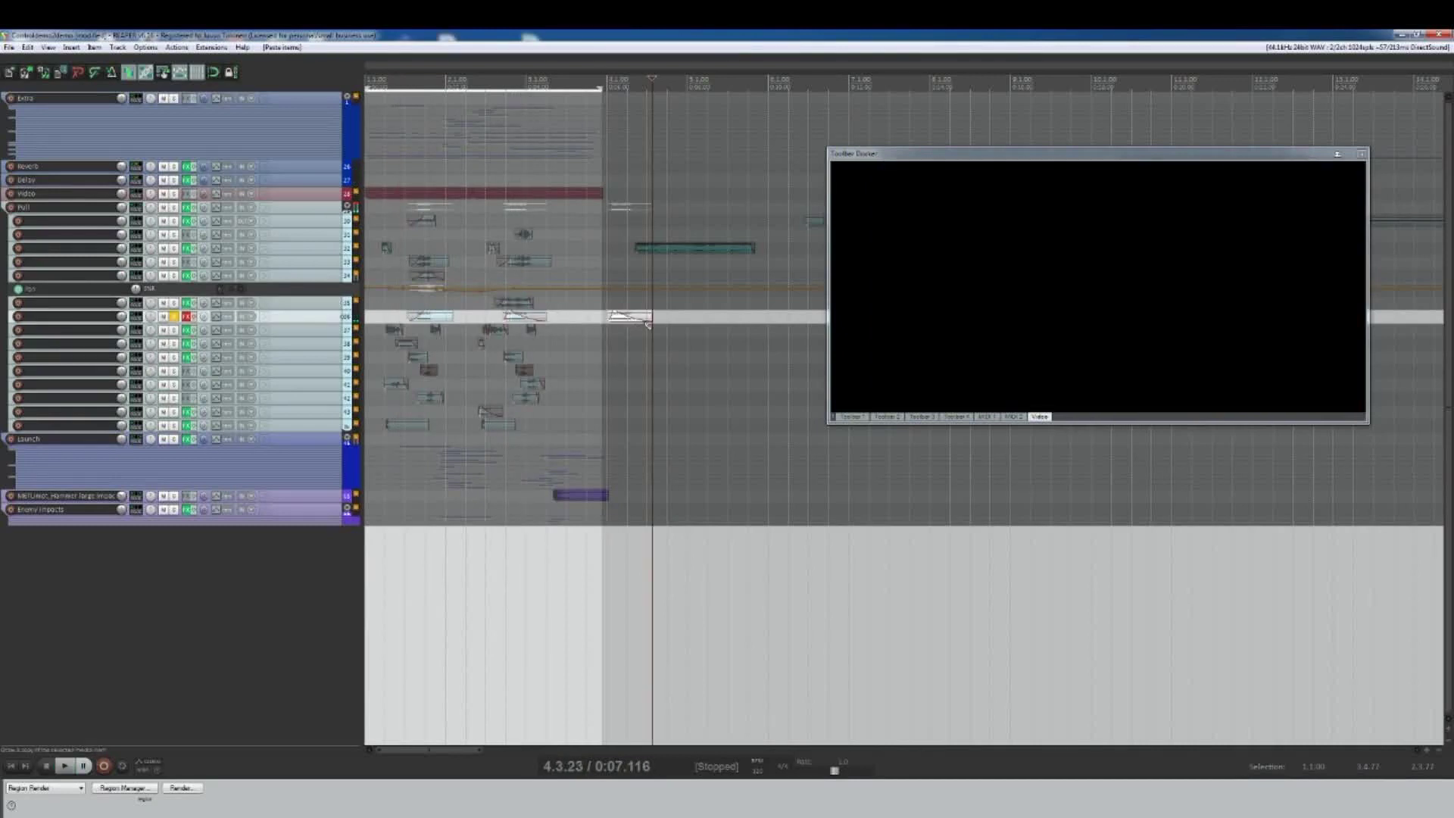
pyautogui.moveTo(649, 317); pyautogui.dragTo(817, 316)
pyautogui.click(600, 316)
pyautogui.press('space')
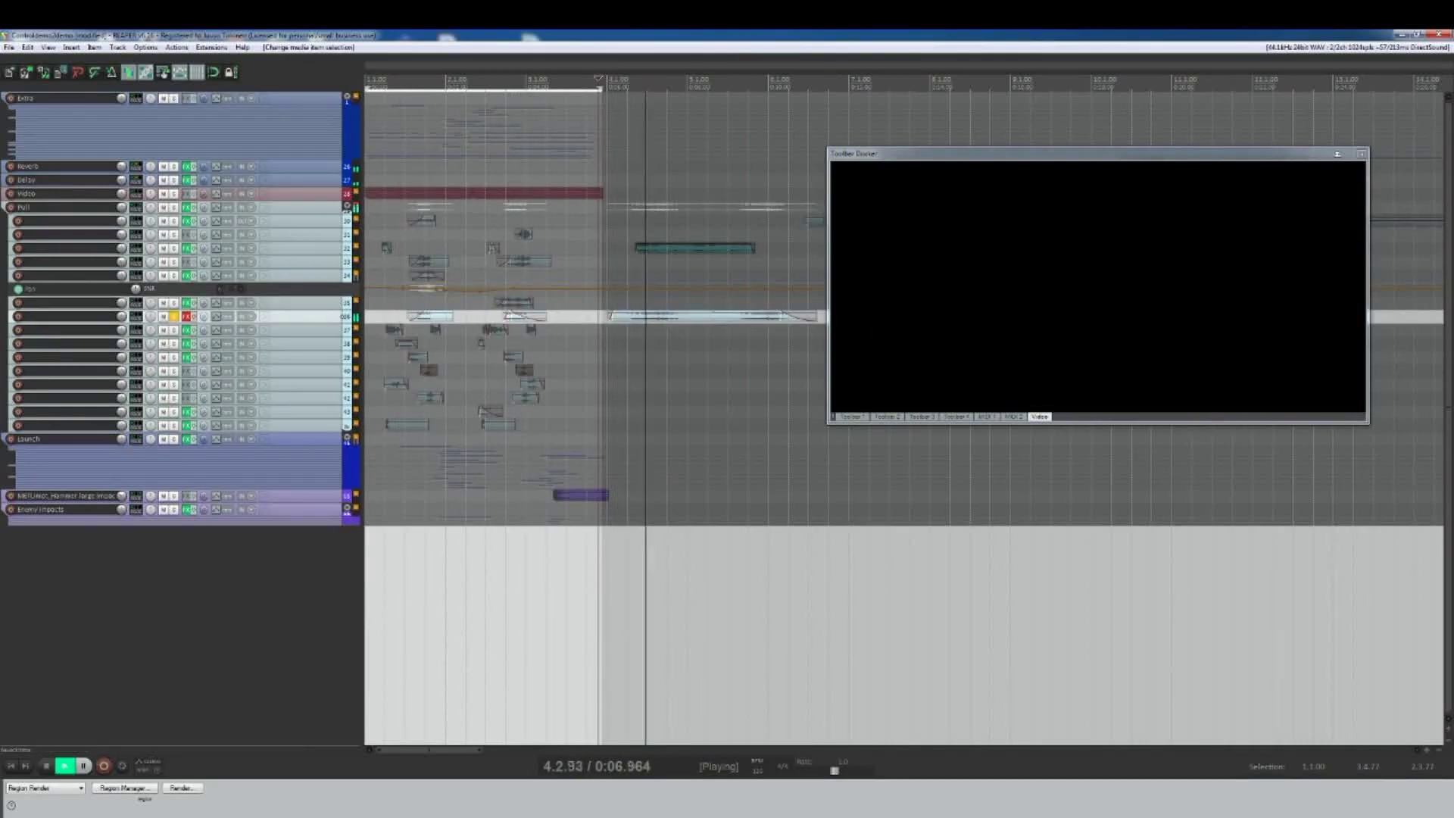
pyautogui.press('space')
pyautogui.click(683, 316)
pyautogui.press('Delete')
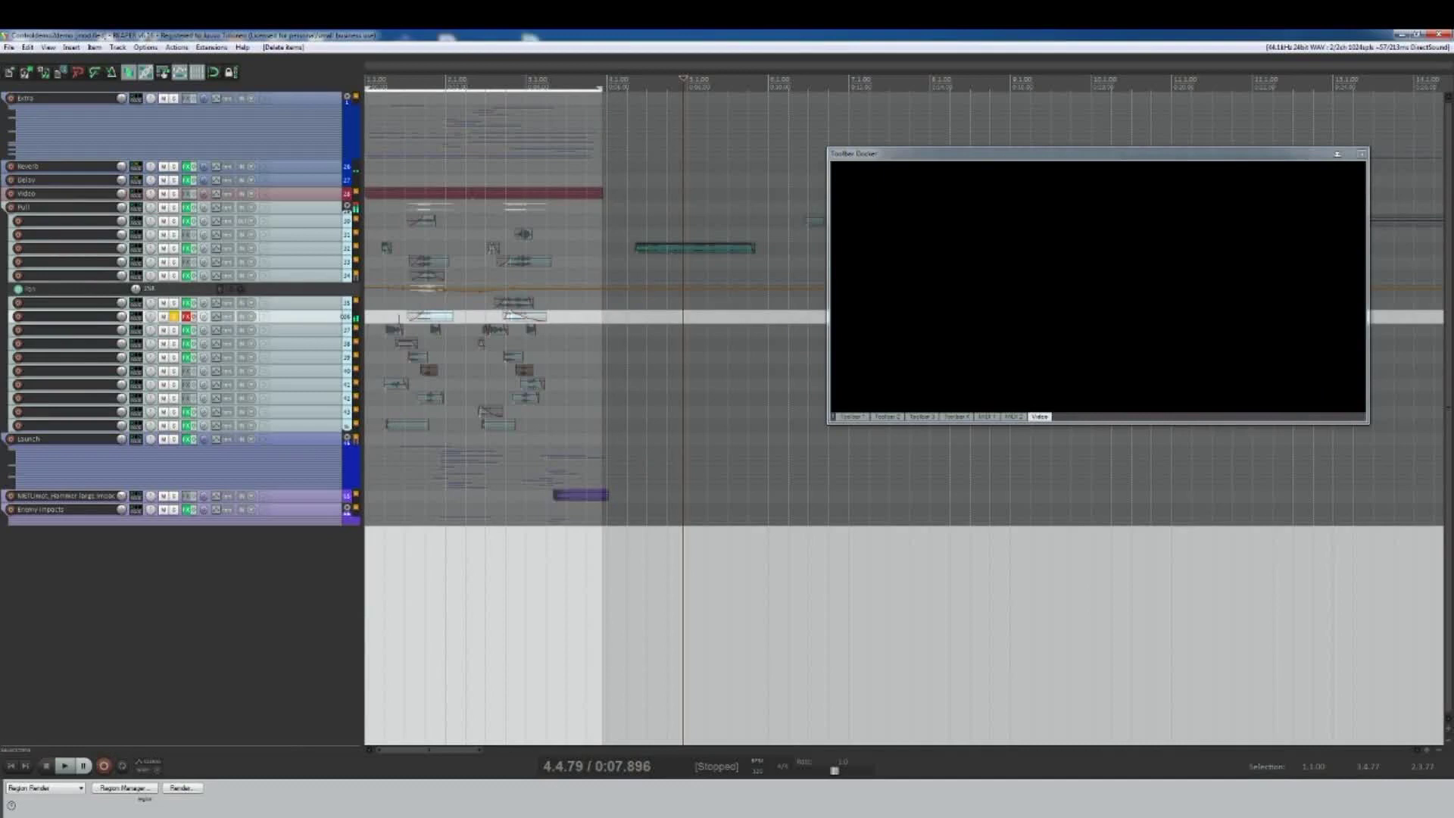
# Step: Re-enable the seventh Pull child track's effects, play its first clip with FilterFreak shown, and close the effects chain
pyautogui.click(398, 316)
pyautogui.click(188, 316)
pyautogui.moveTo(491, 243); pyautogui.dragTo(569, 374)
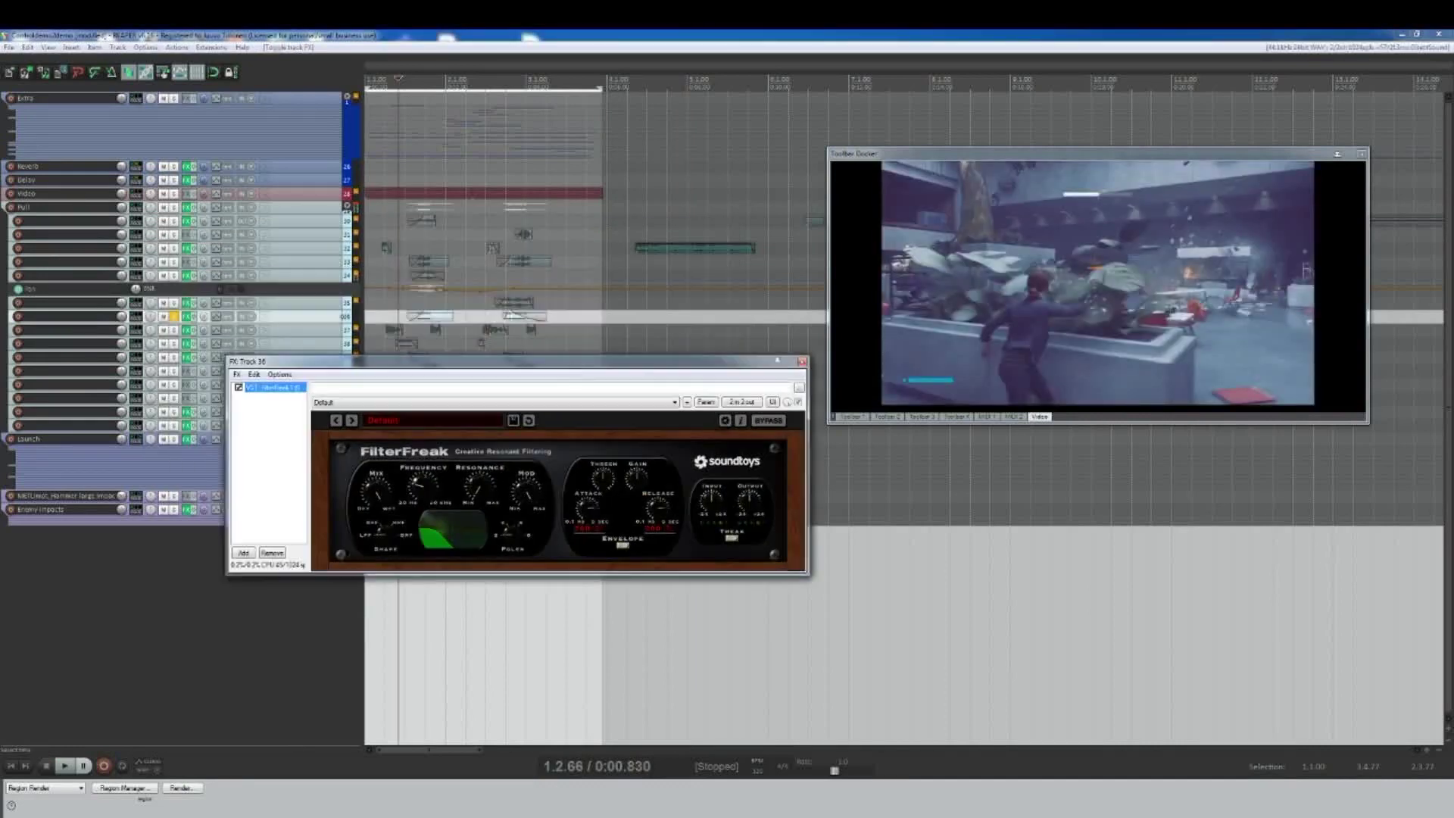
pyautogui.click(406, 315)
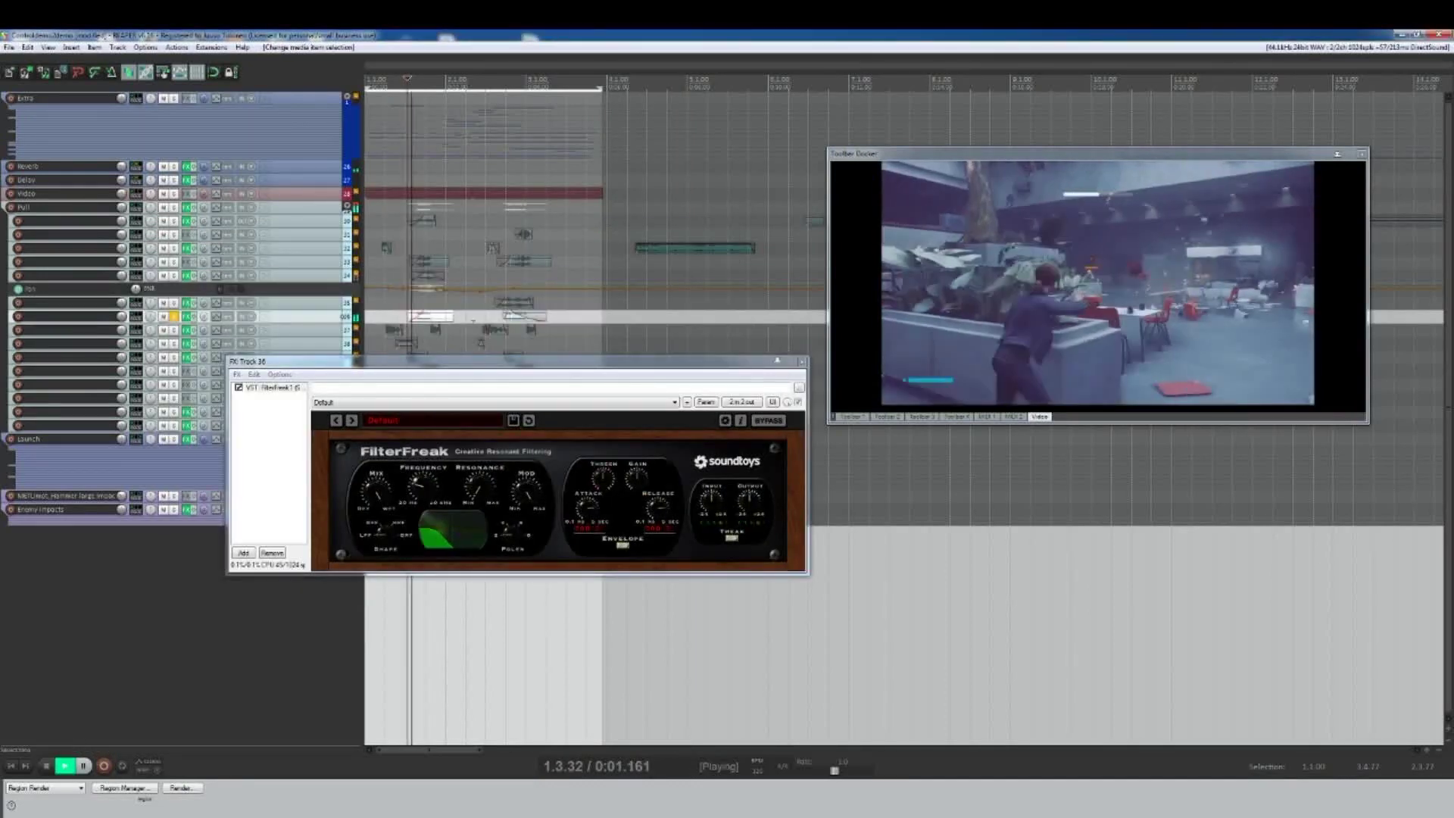
pyautogui.press('space')
pyautogui.click(801, 362)
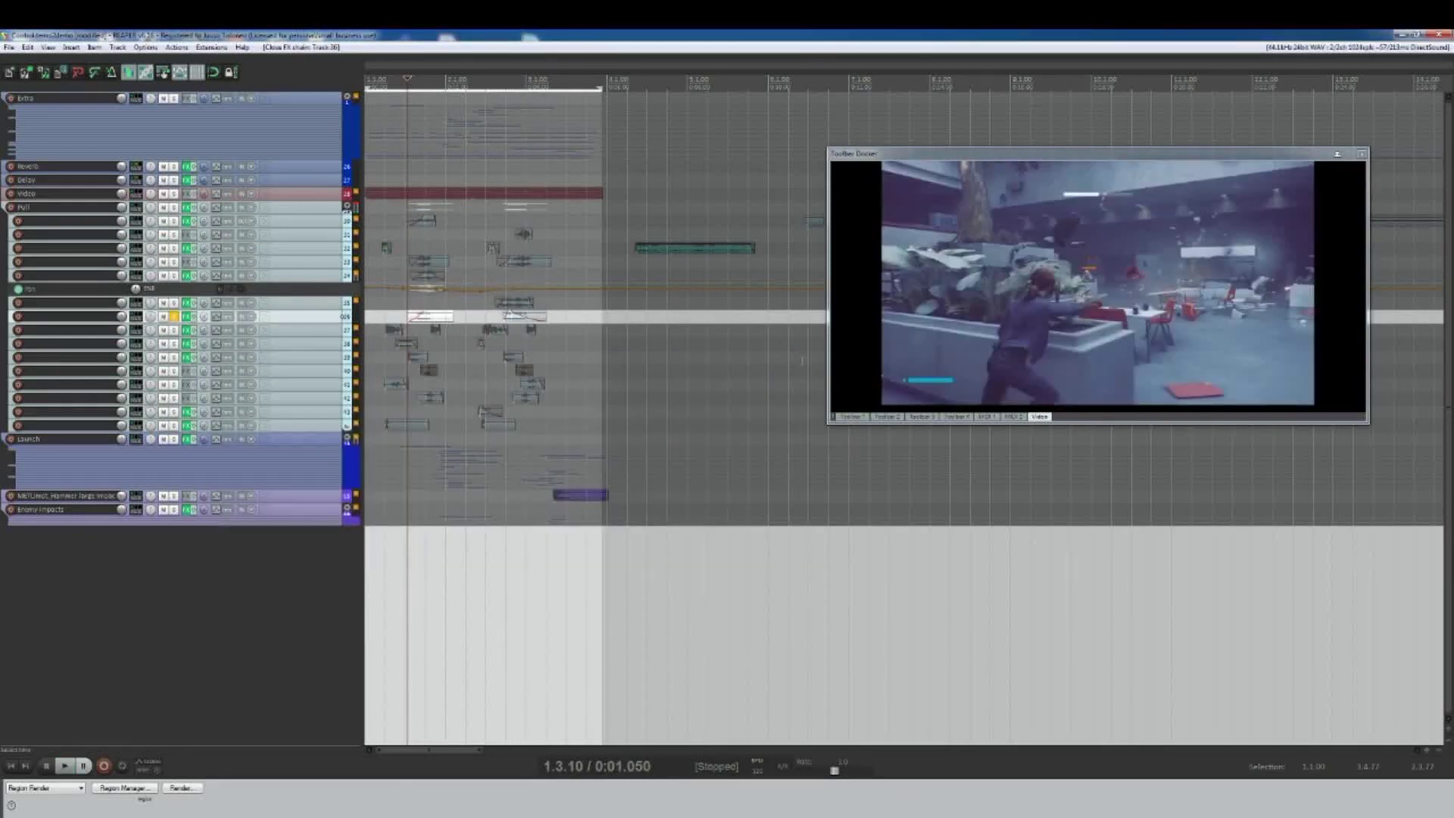
# Step: Solo the eighth Pull child track instead and play its clips from just before the first one
pyautogui.click(173, 330)
pyautogui.click(380, 330)
pyautogui.press('space')
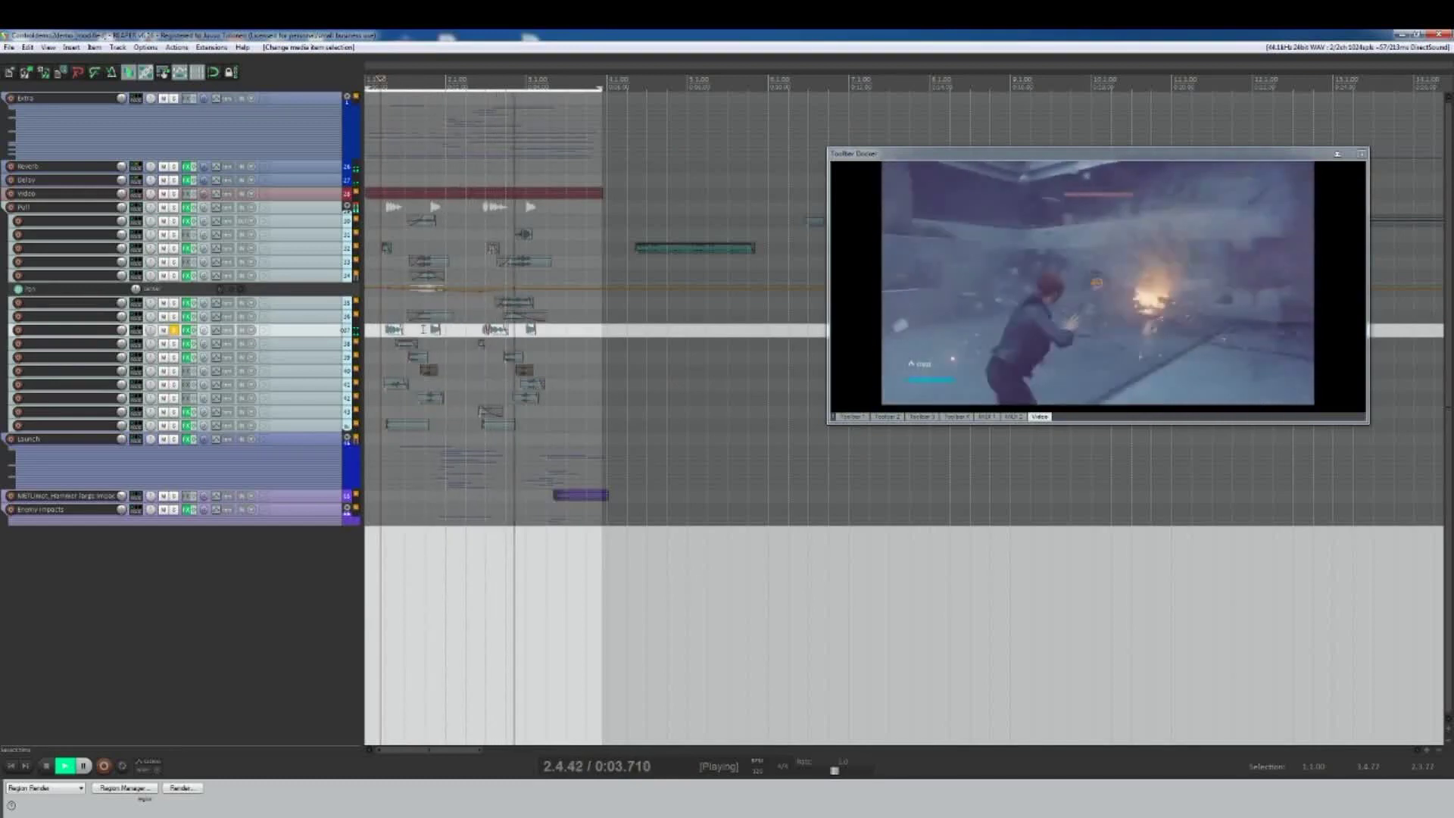
# Step: Open the eighth Pull child track's effects chain, bypass it to play the clips dry, re-enable it and show FilterFreak
pyautogui.press('space')
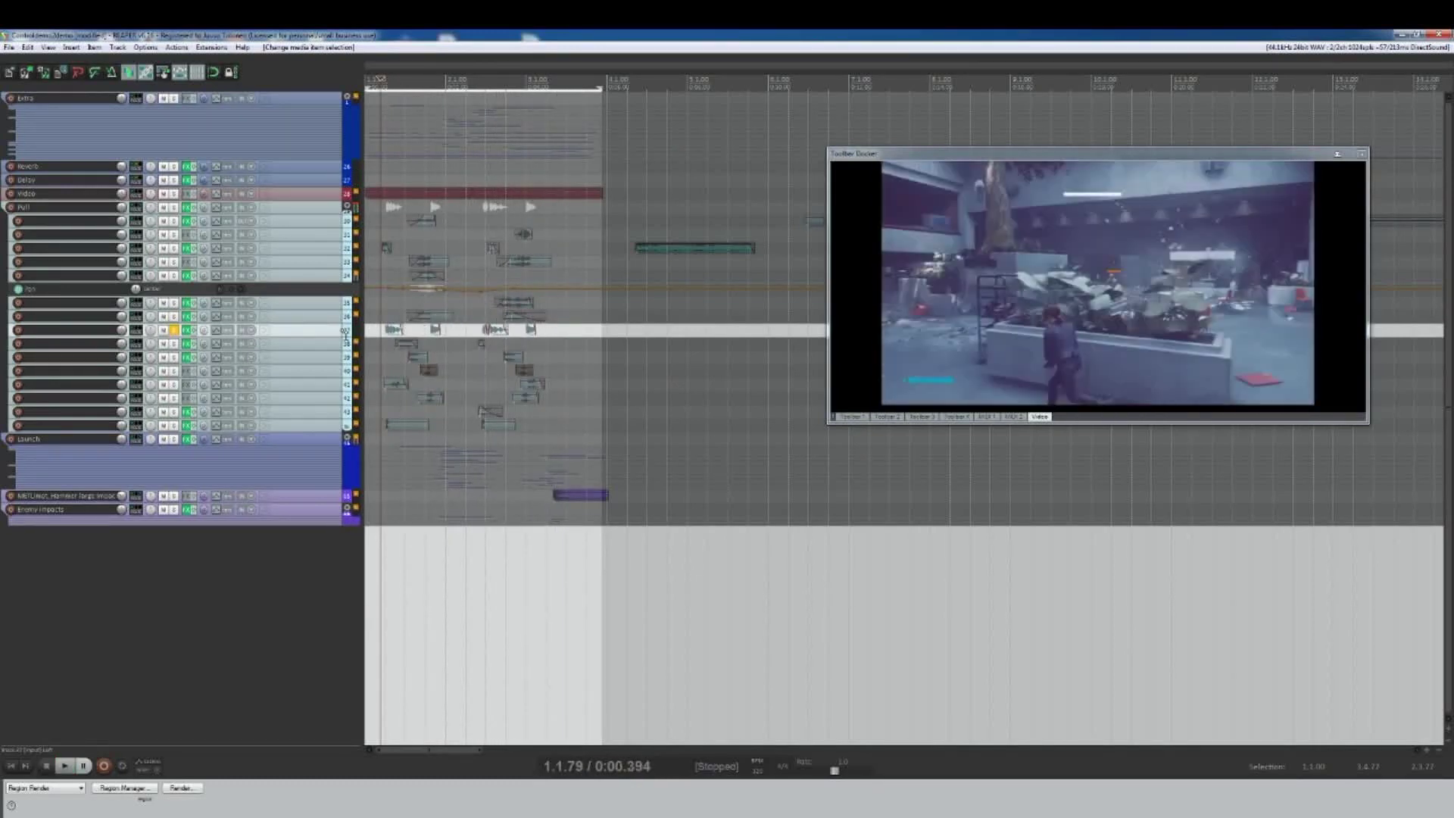
pyautogui.click(185, 330)
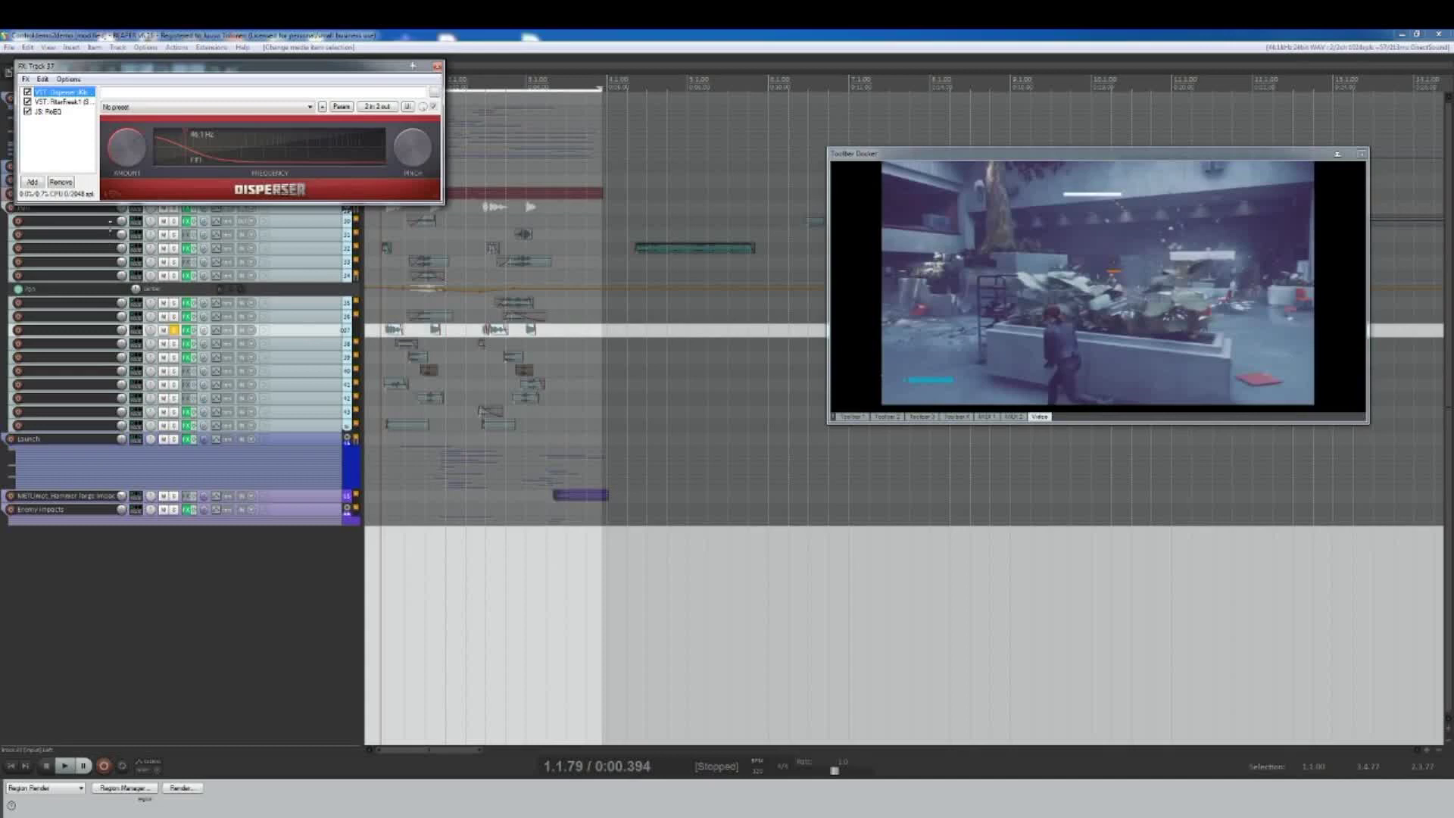
pyautogui.moveTo(111, 67); pyautogui.dragTo(450, 406)
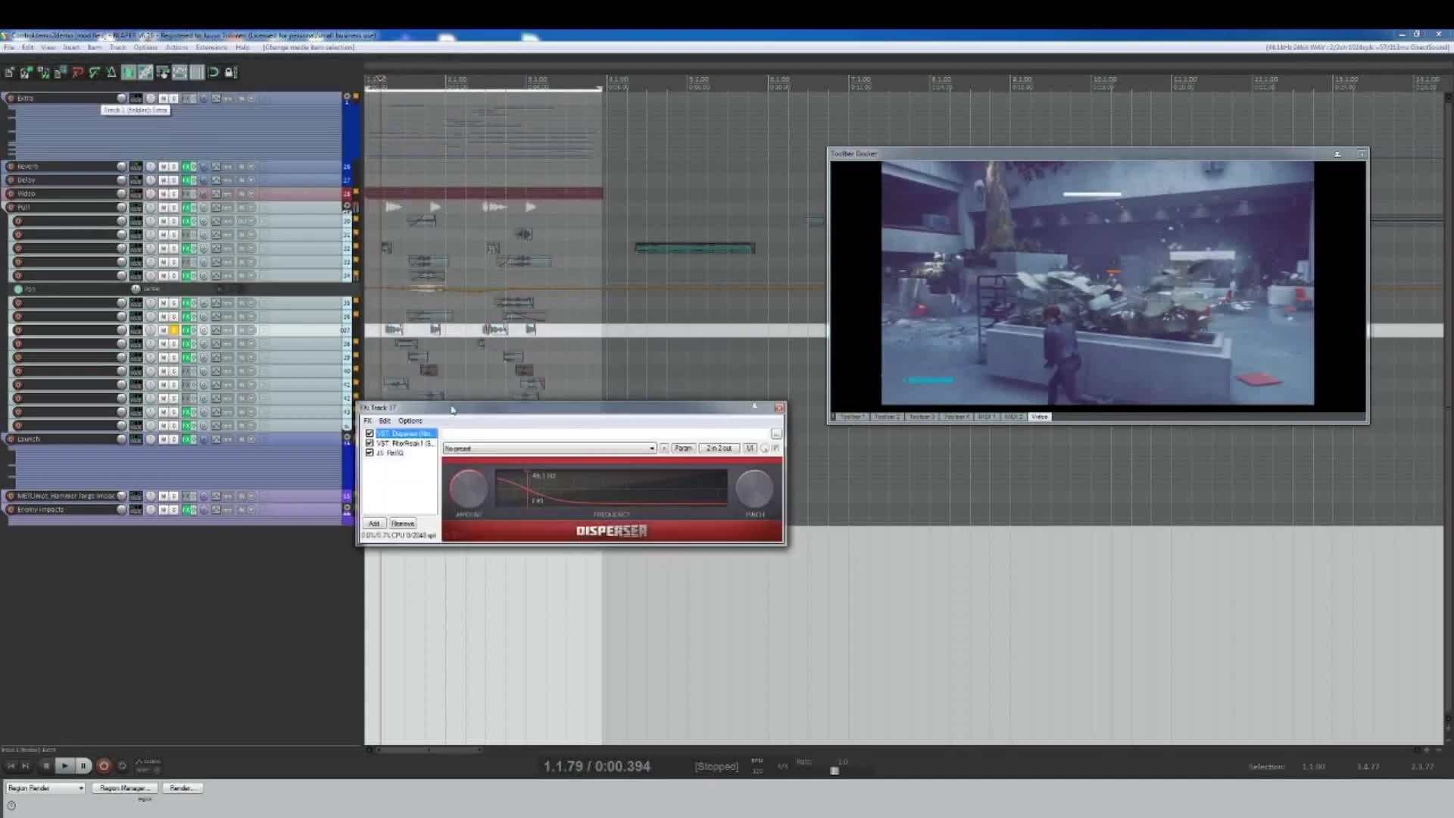
pyautogui.click(194, 330)
pyautogui.press('space')
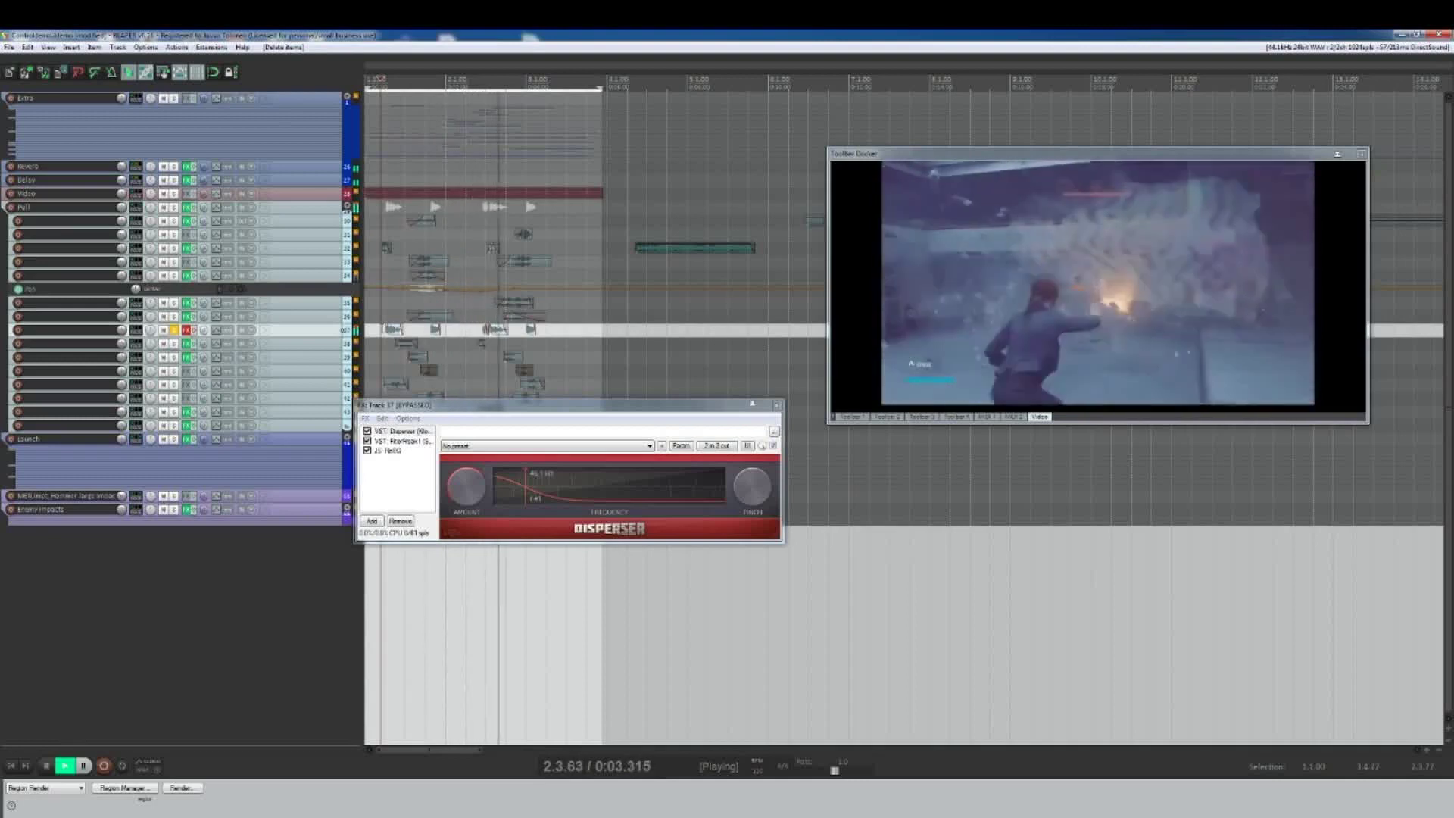
pyautogui.press('space')
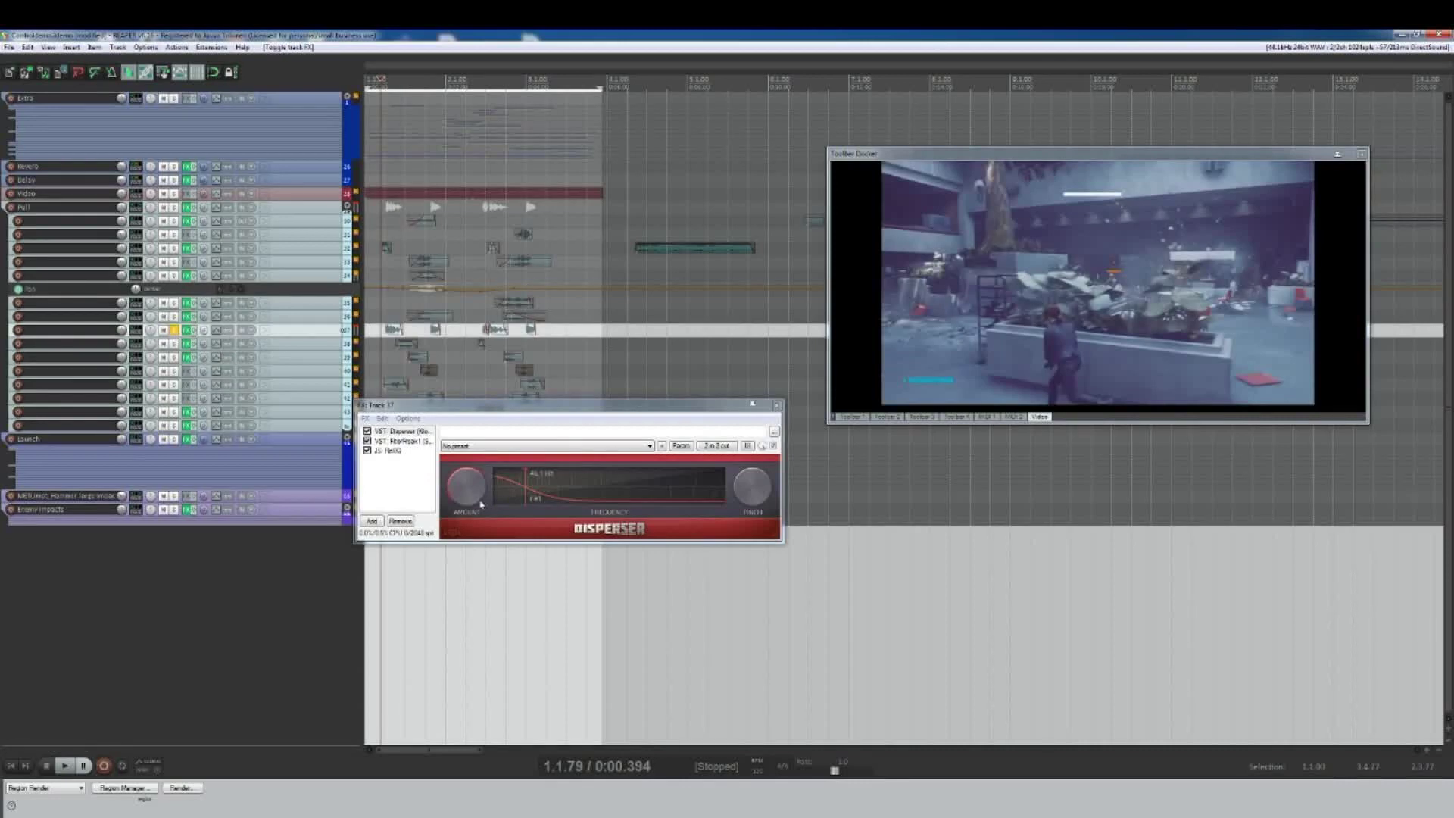
pyautogui.click(402, 440)
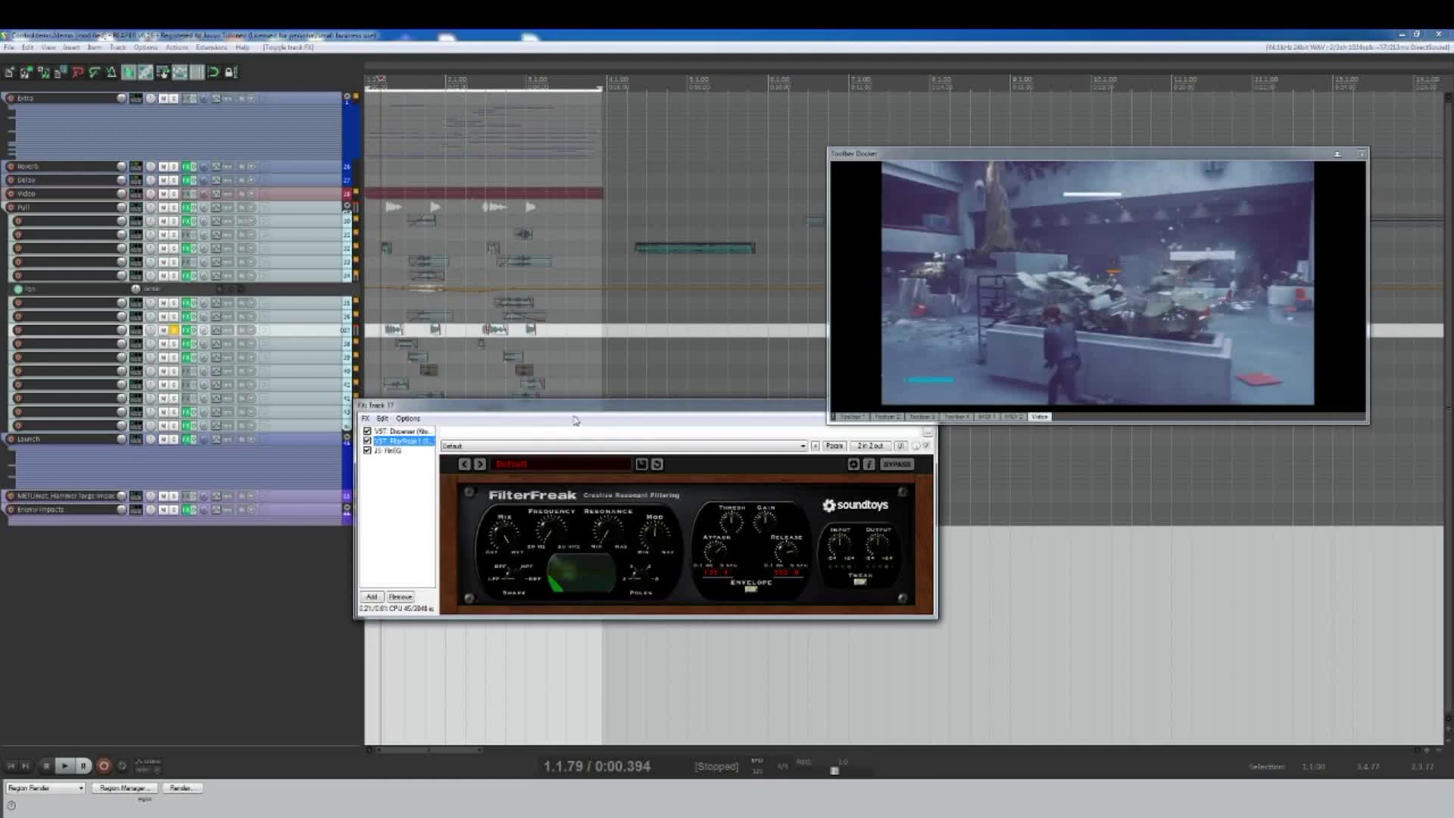
# Step: Solo the ninth Pull child track, play its clips, and view the FilterFreak settings in its effects chain
pyautogui.press('space')
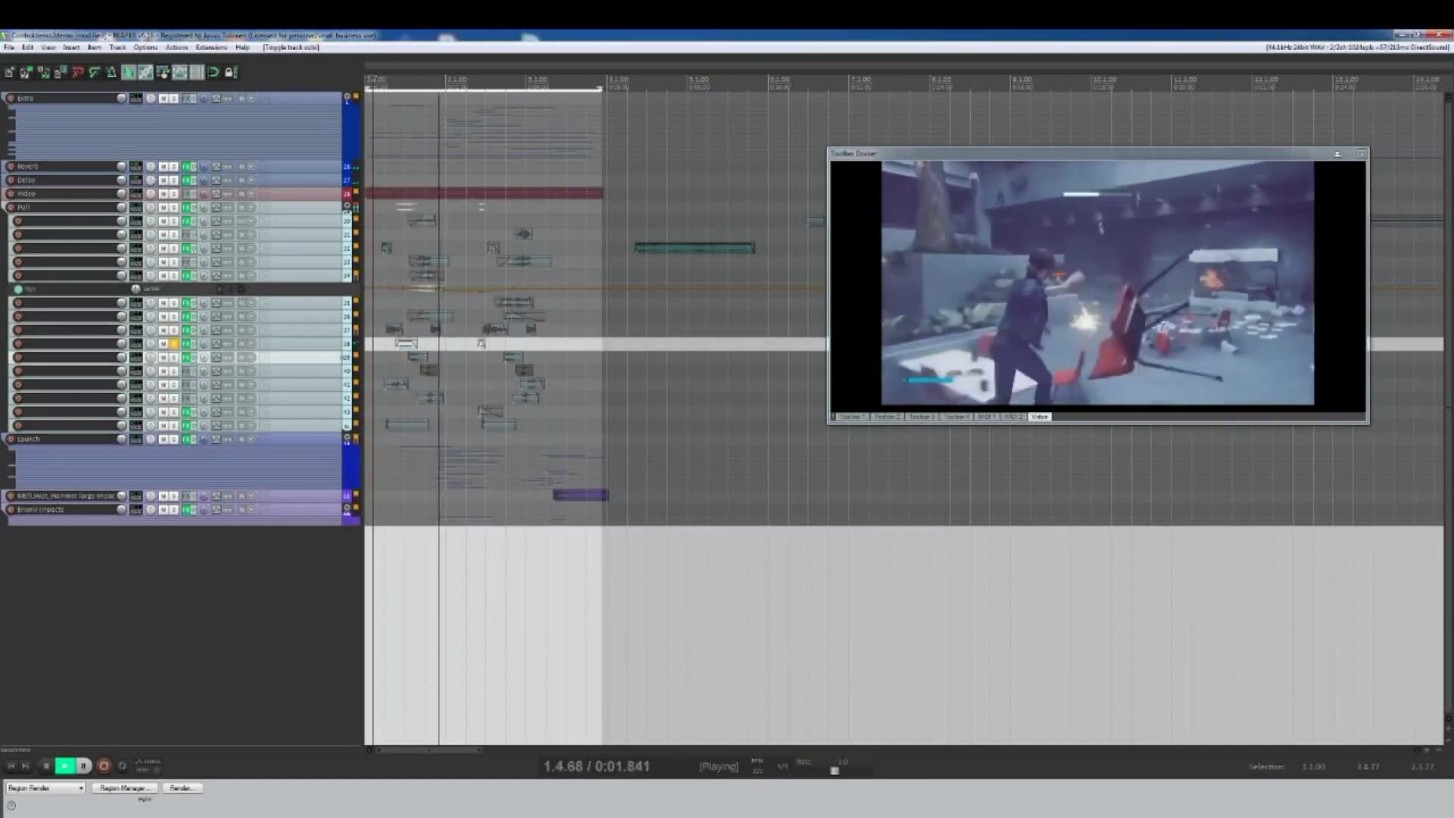
pyautogui.press('space')
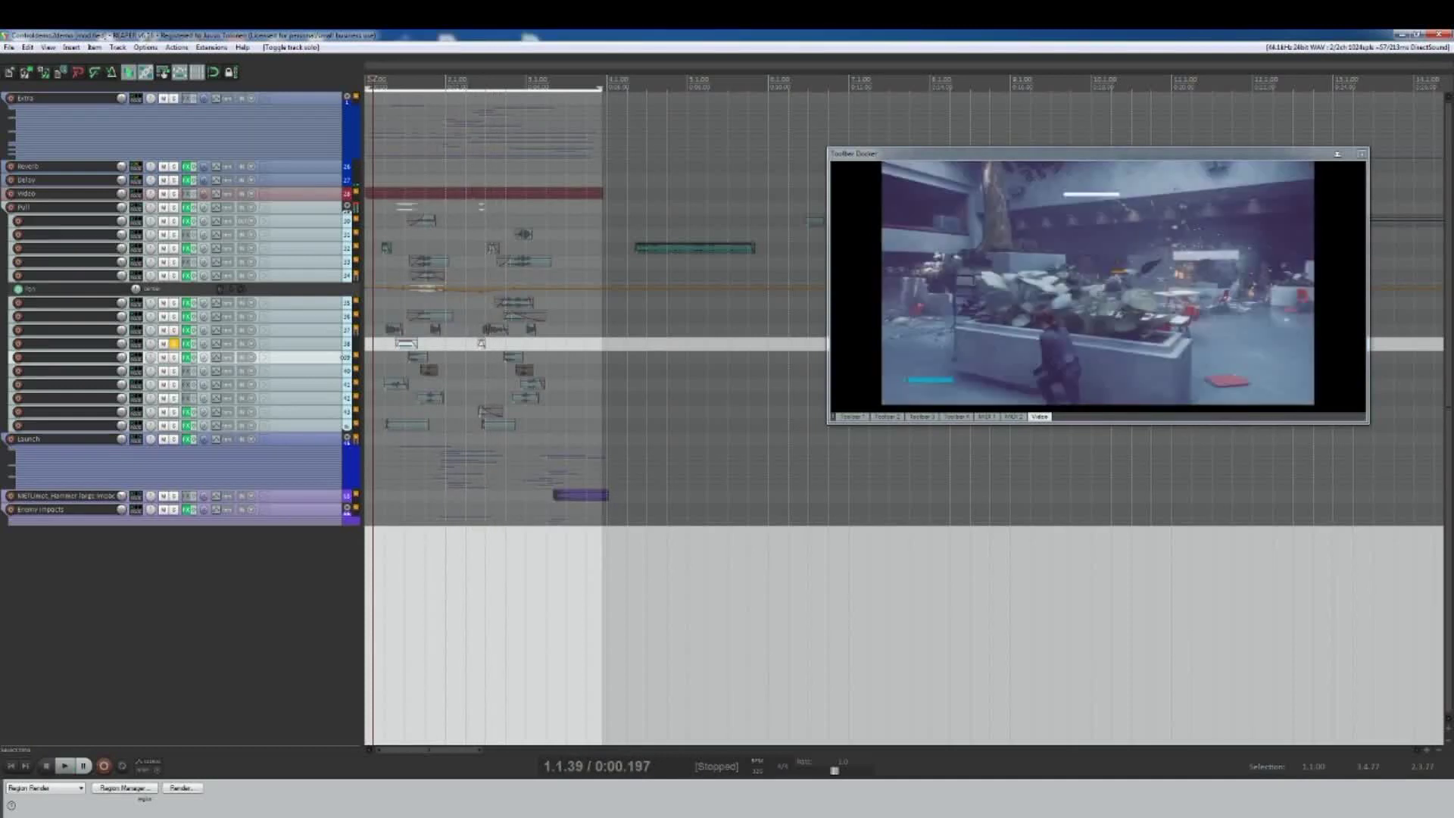
pyautogui.click(406, 345)
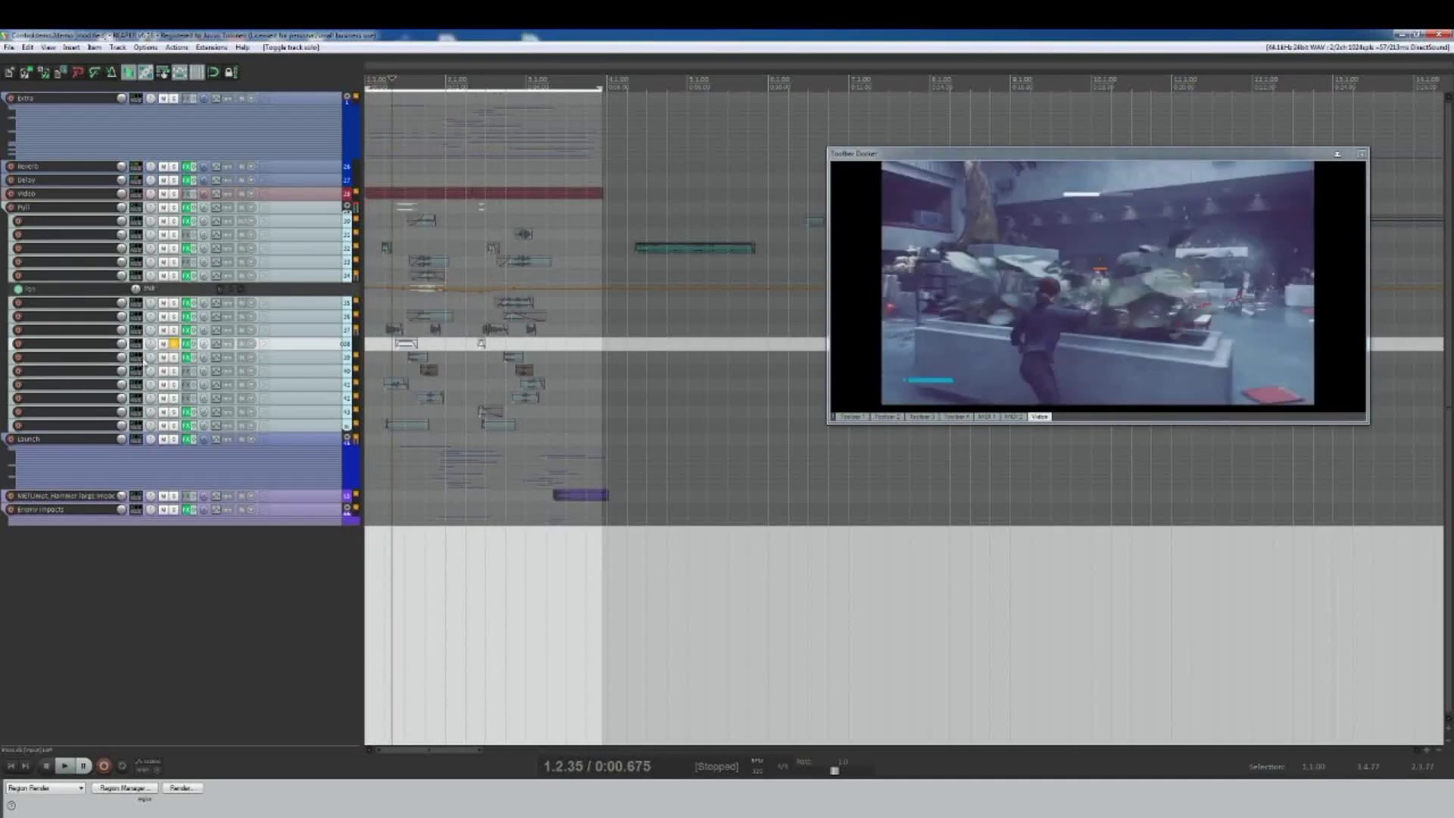
pyautogui.click(188, 345)
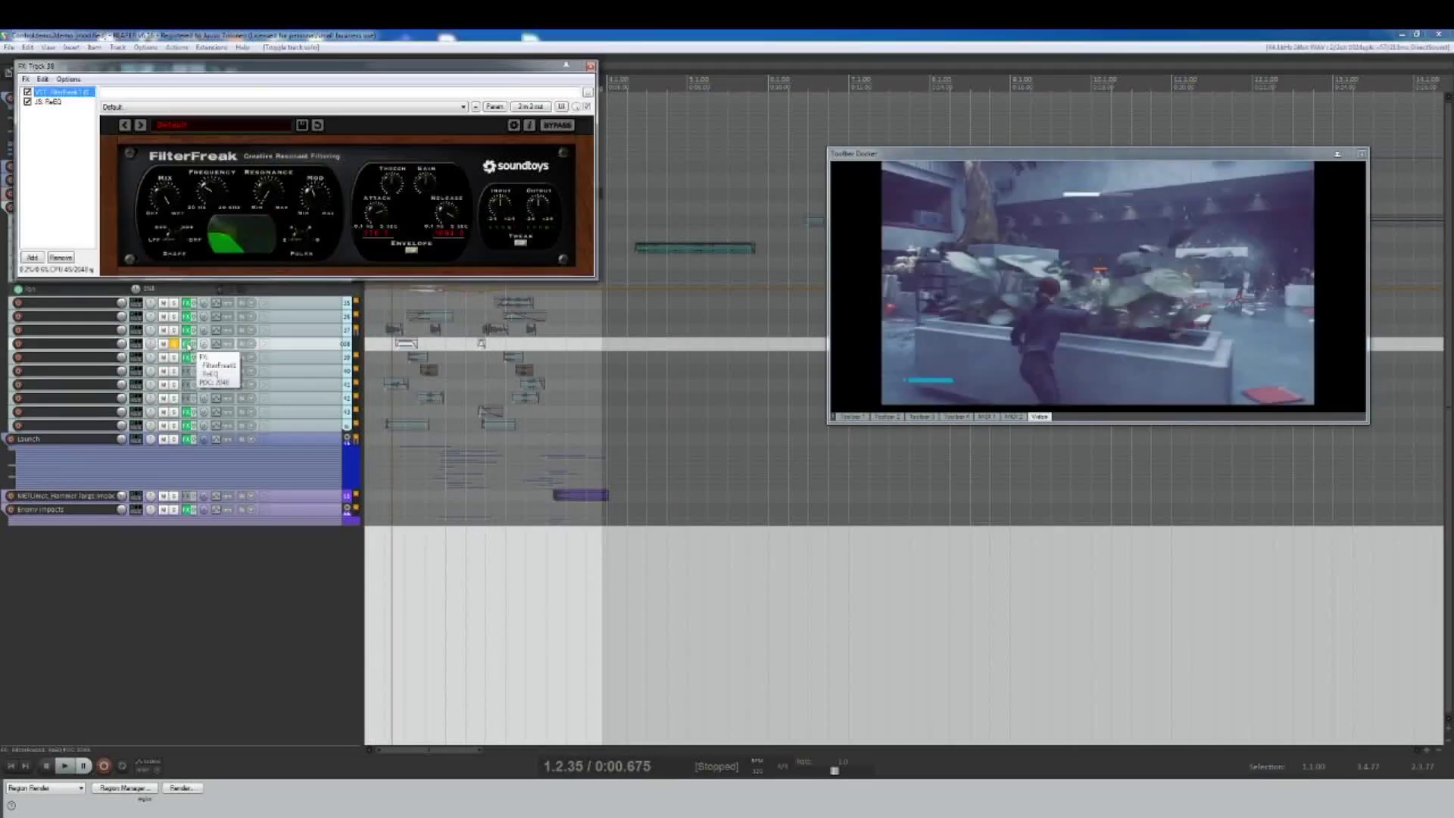
pyautogui.click(188, 344)
# Step: View Disperser and FilterFreak in the tenth Pull child track's effects chain and close the chain
pyautogui.click(174, 356)
pyautogui.press('space')
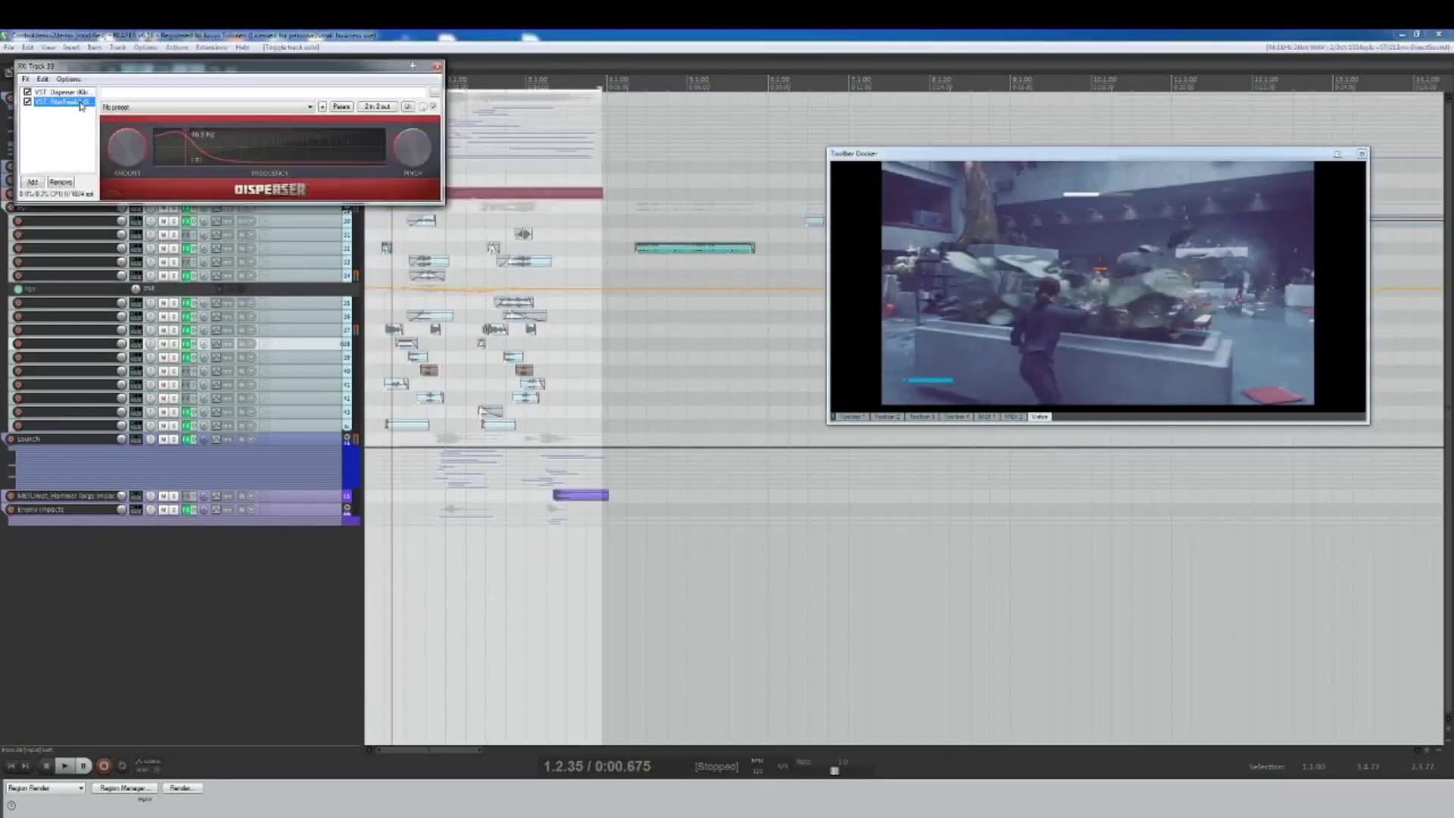
pyautogui.click(174, 357)
pyautogui.press('space')
pyautogui.click(188, 357)
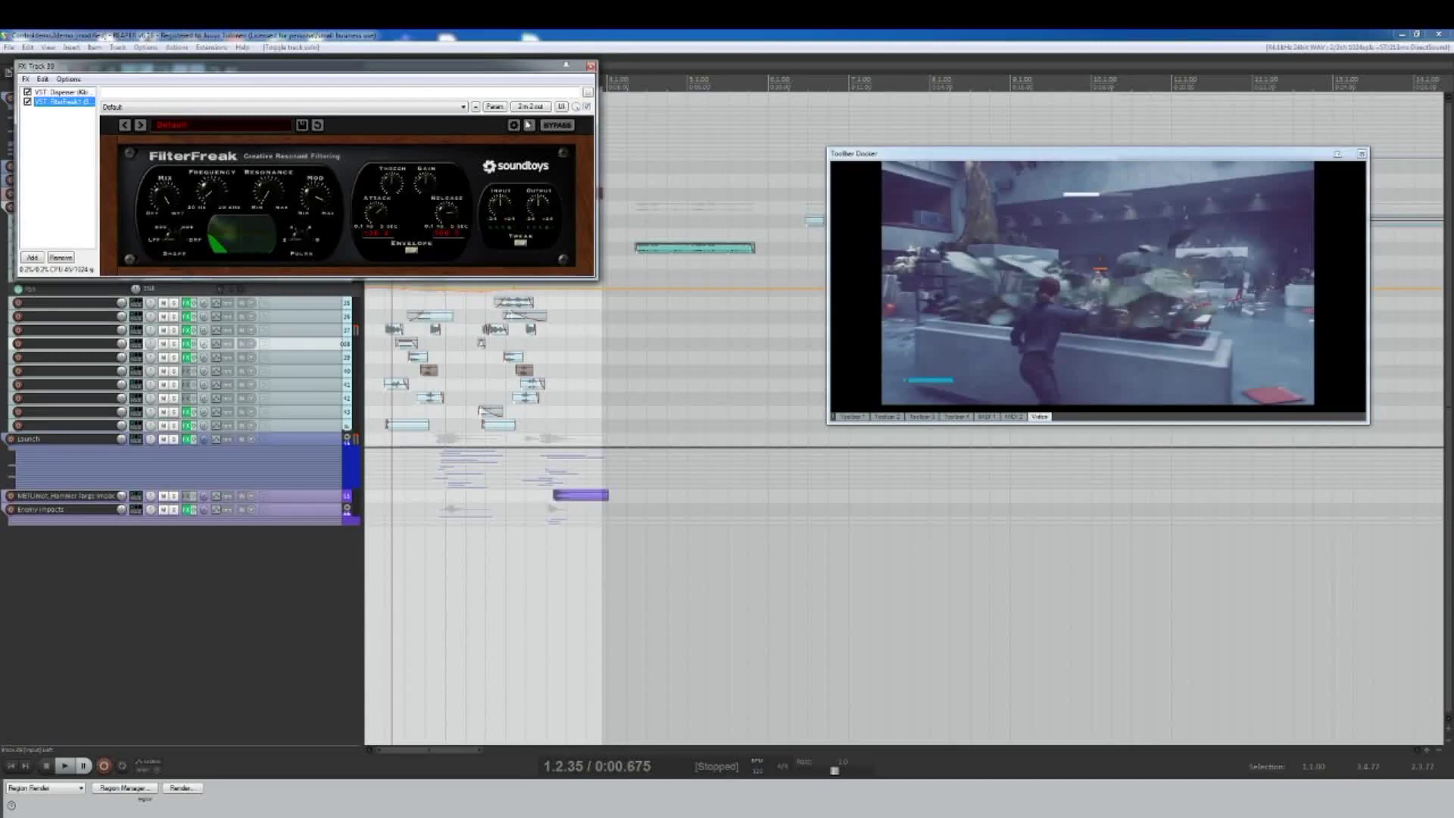
pyautogui.click(591, 67)
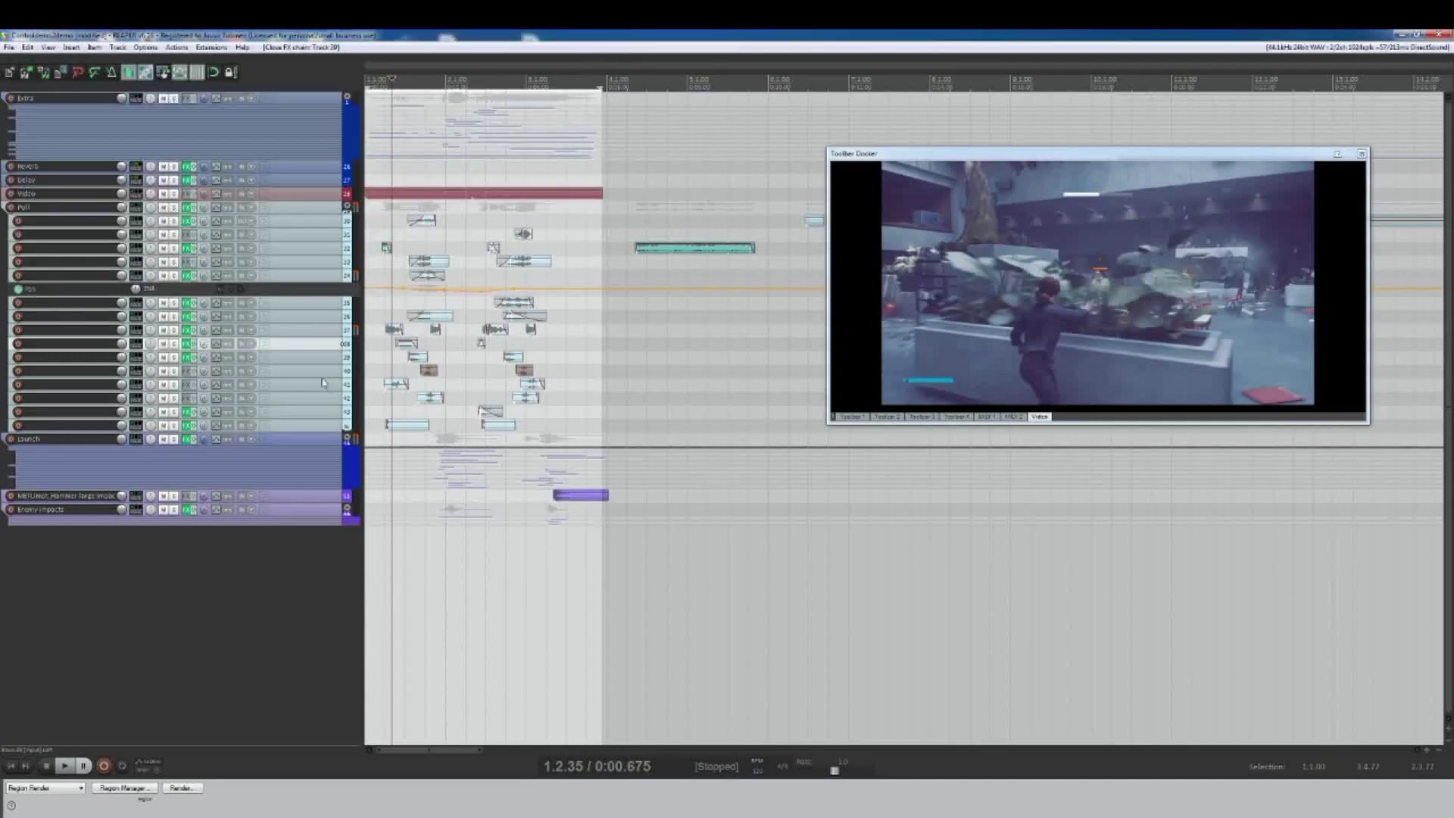
# Step: Solo the tenth and eleventh Pull child tracks in turn and play their clips
pyautogui.click(384, 369)
pyautogui.click(174, 357)
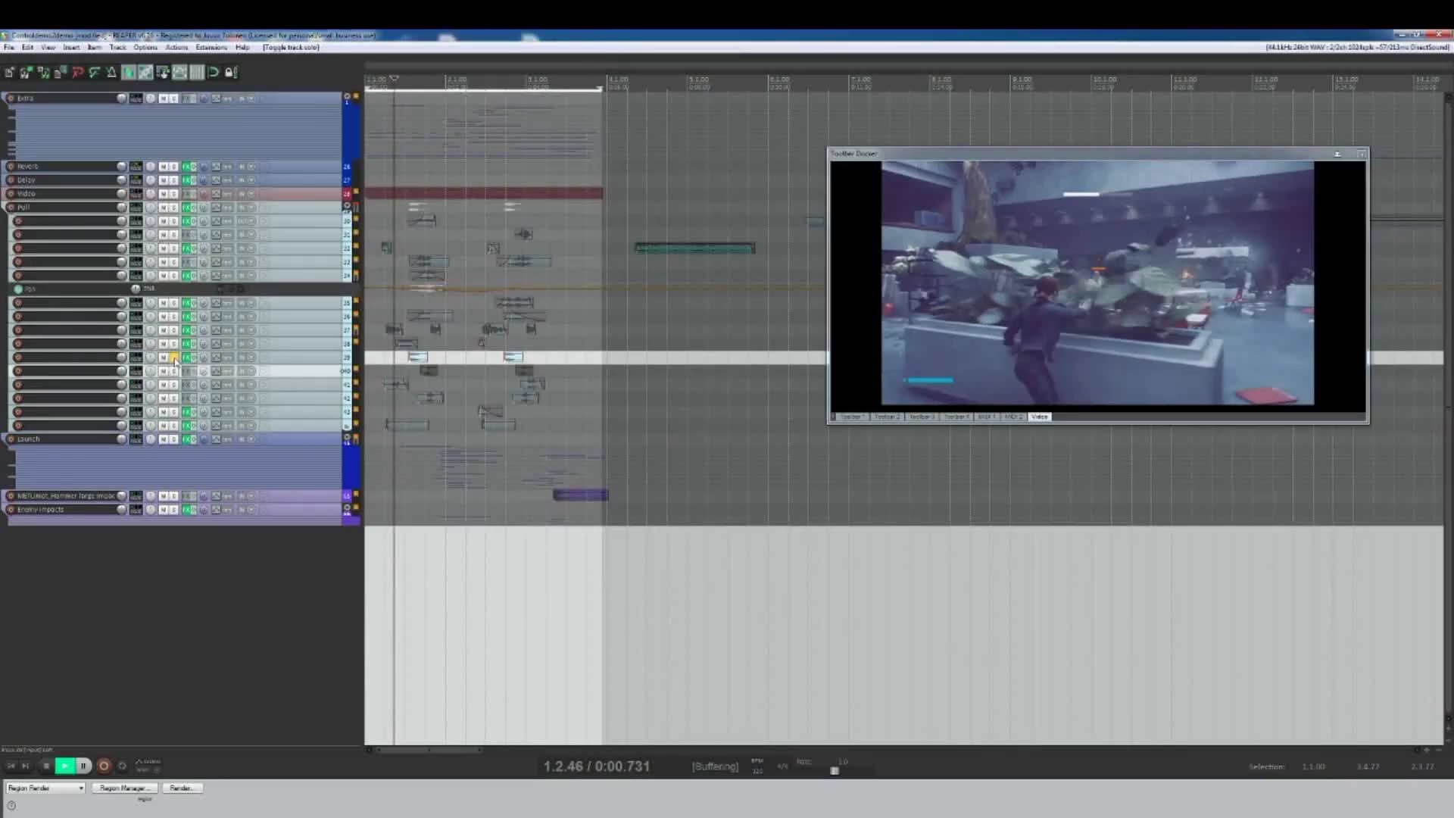
pyautogui.click(174, 370)
pyautogui.press('space')
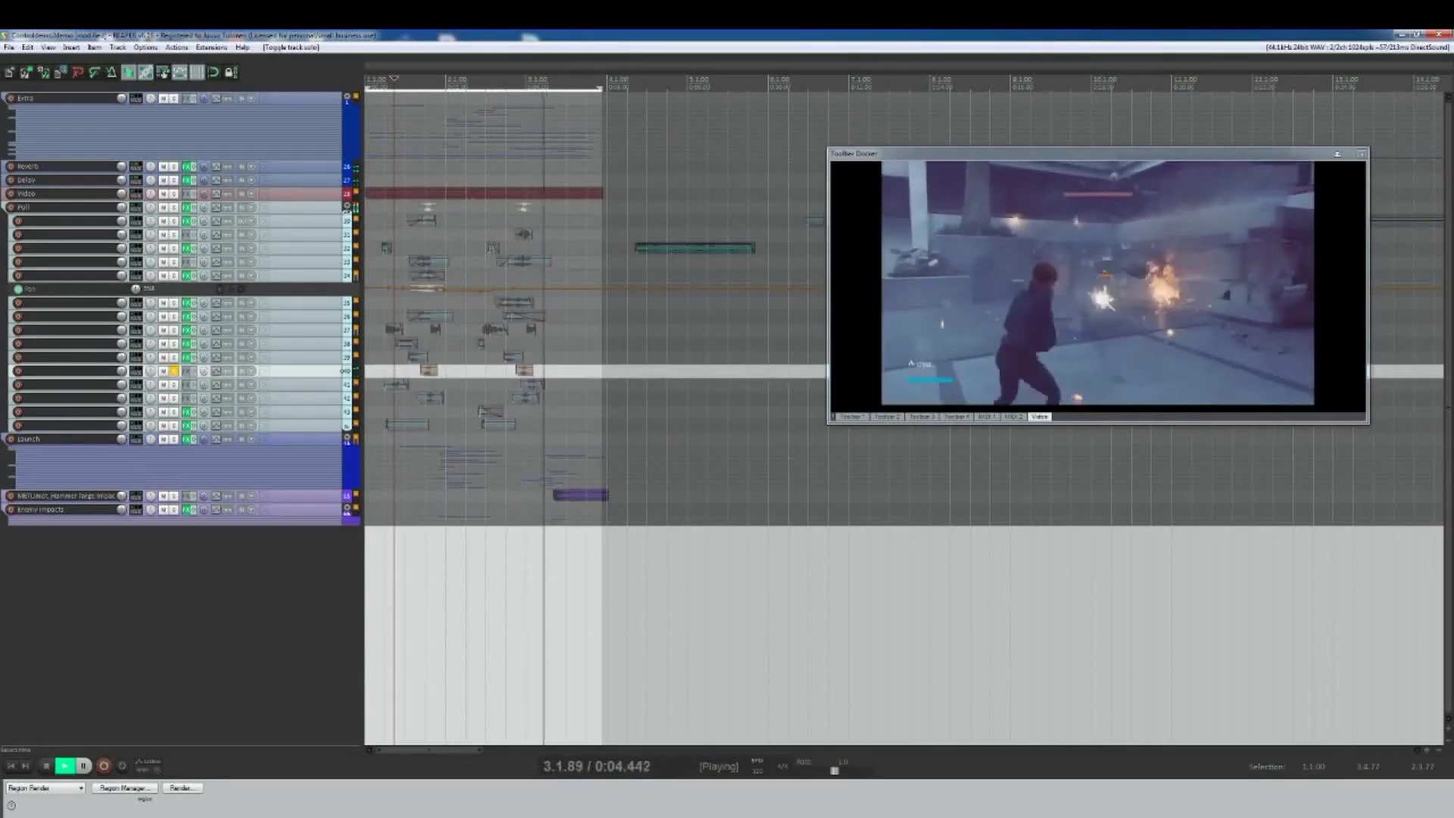
# Step: Solo the twelfth and thirteenth Pull child tracks in turn, play their clips, and stop playback
pyautogui.click(174, 384)
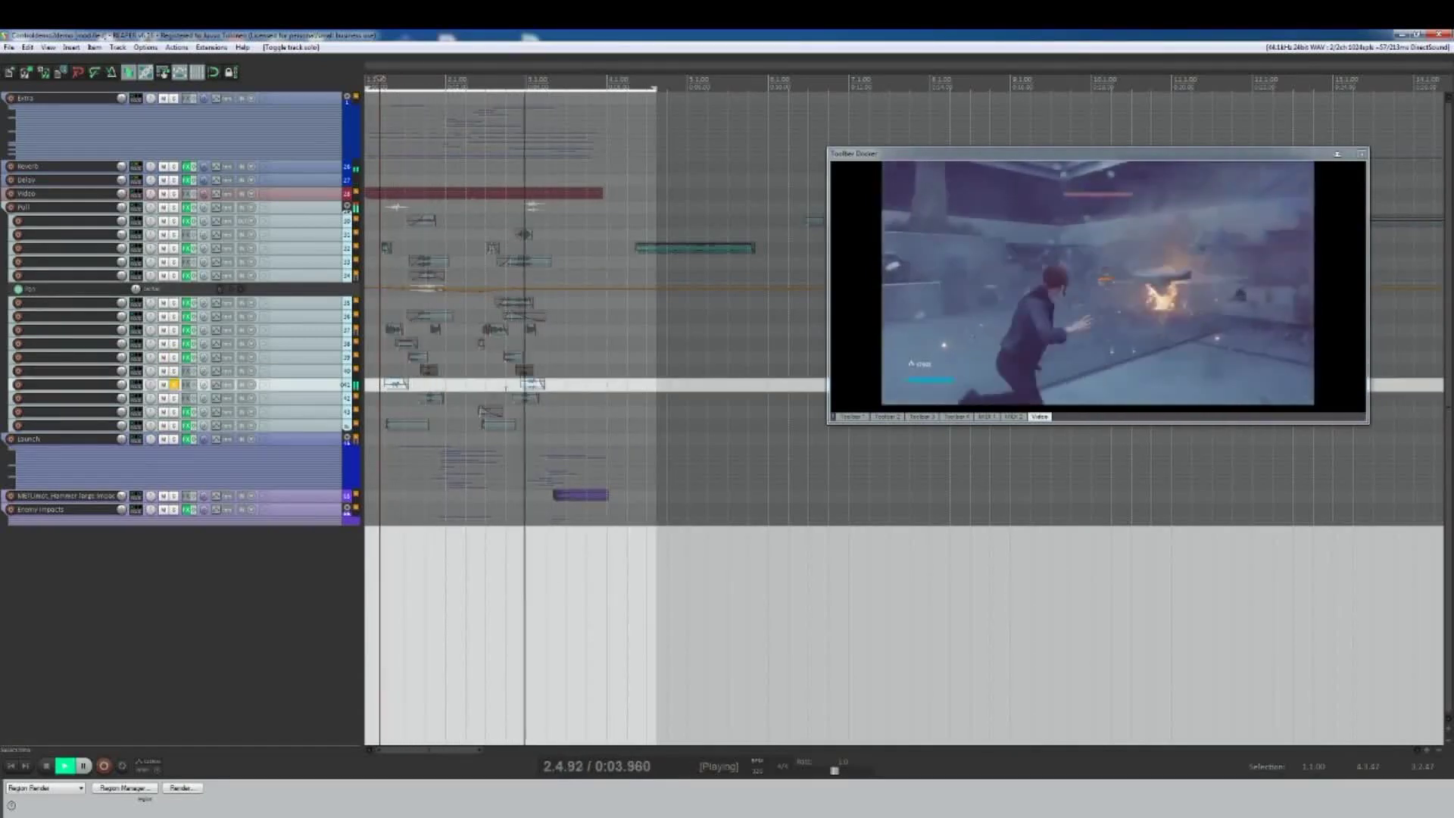
pyautogui.click(424, 398)
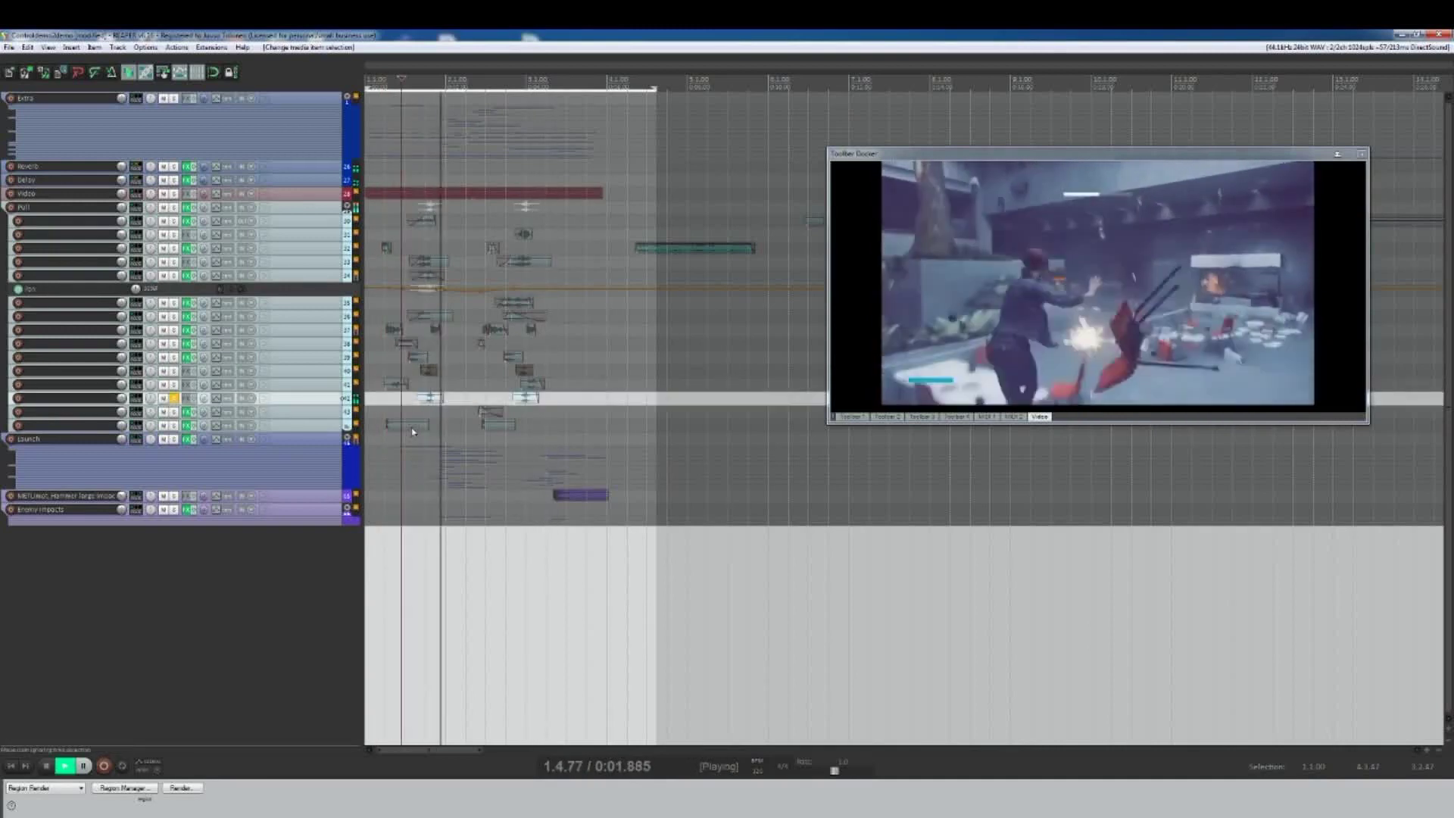
pyautogui.press('space')
pyautogui.click(429, 399)
pyautogui.doubleClick(429, 400)
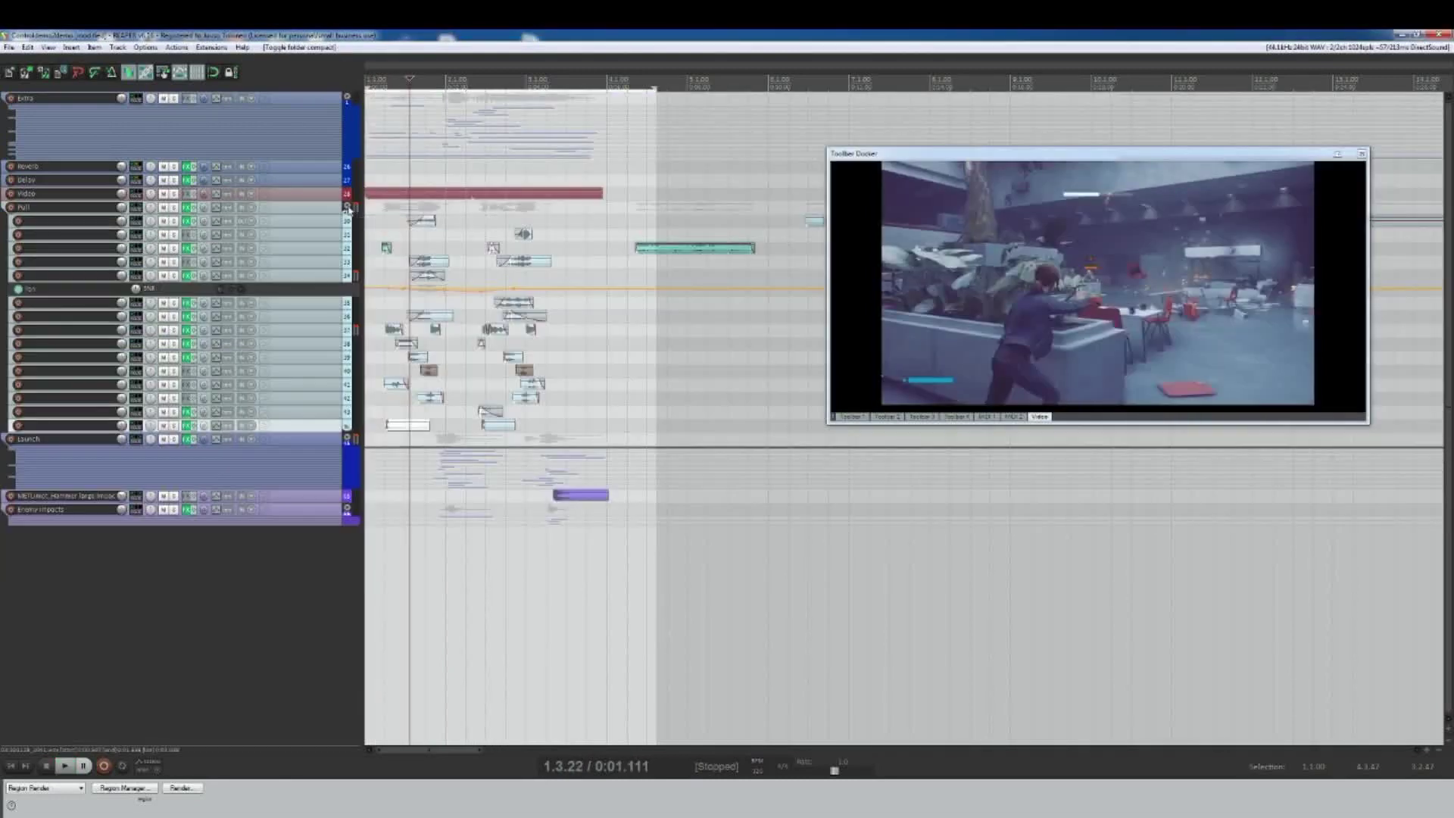
# Step: Collapse the Pull folder's child tracks, and solo and play the Launch folder
pyautogui.click(348, 210)
pyautogui.click(173, 255)
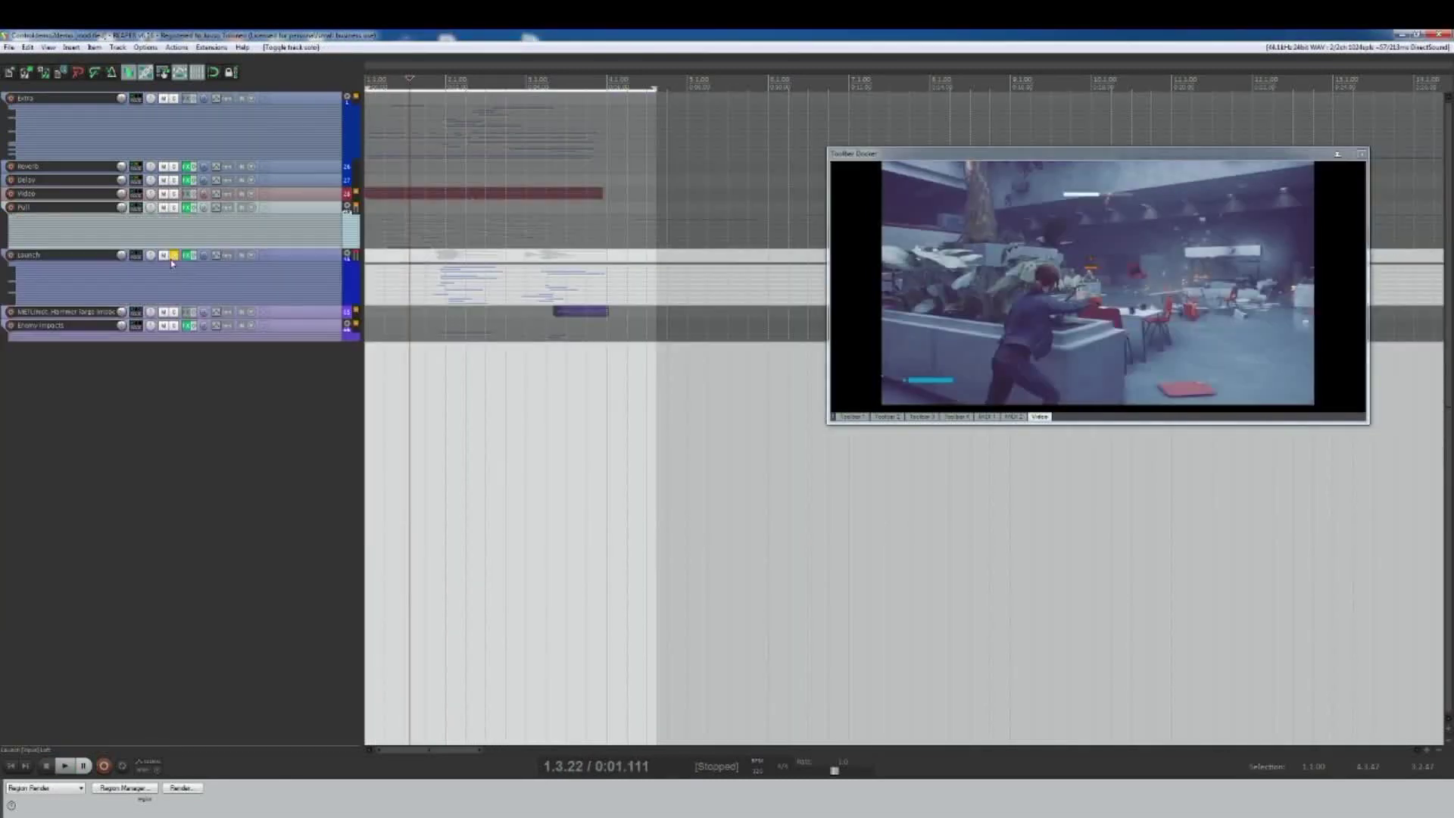
pyautogui.press('space')
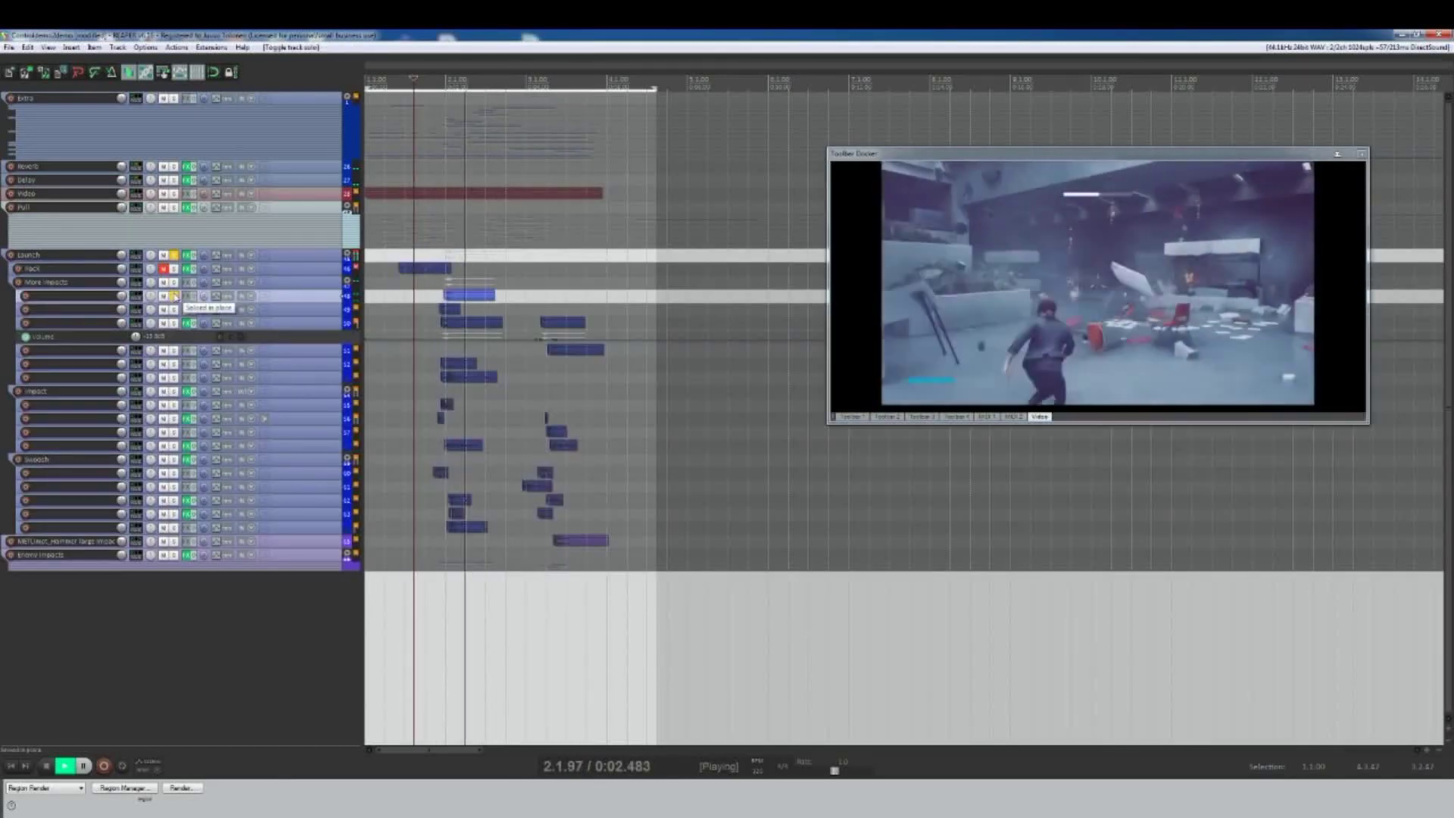
# Step: Solo and play the third More Impacts child track and open its effects chain at ValhallaSupermassive
pyautogui.press('space')
pyautogui.press('space')
pyautogui.click(174, 323)
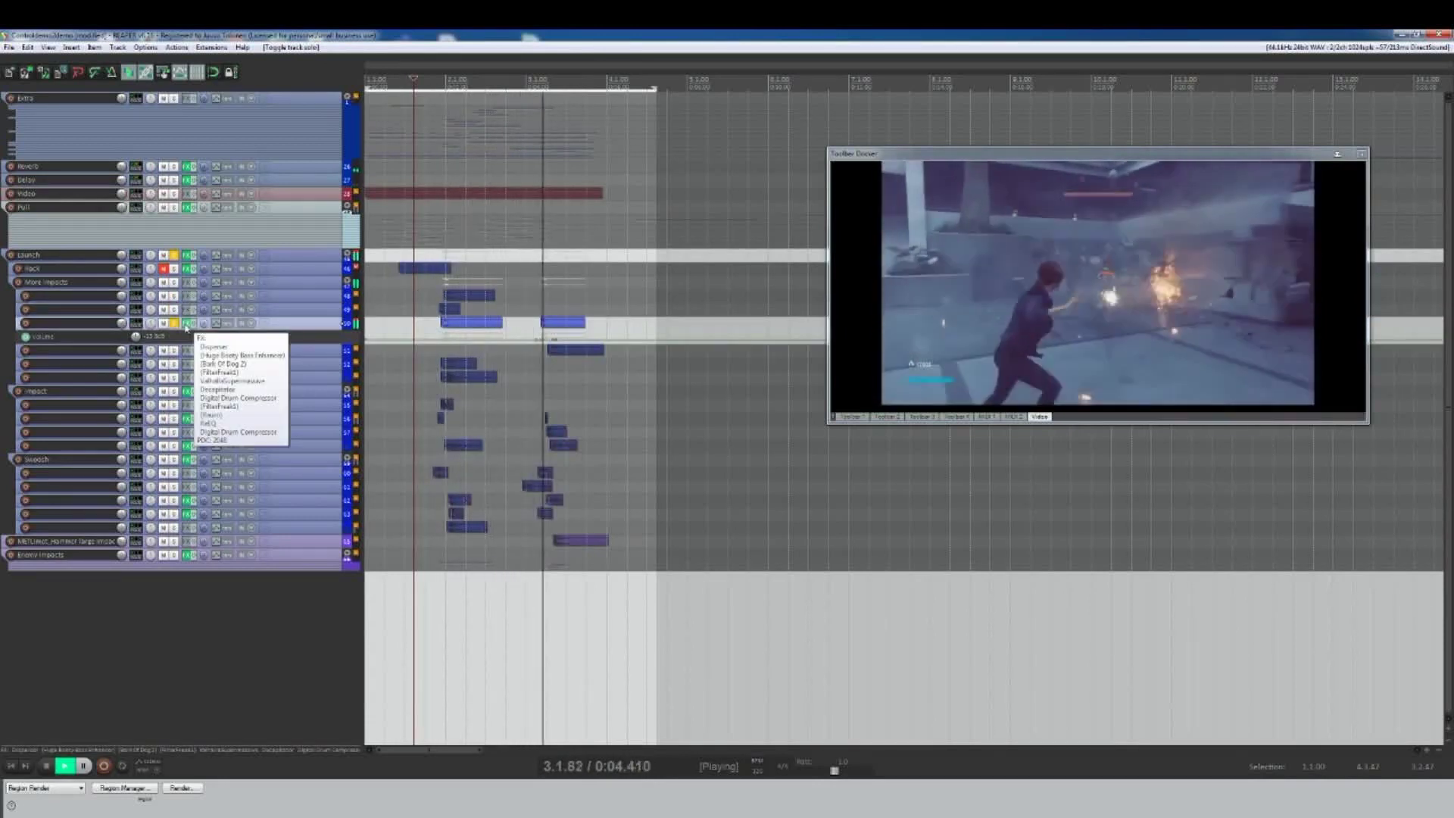
pyautogui.click(187, 323)
pyautogui.press('space')
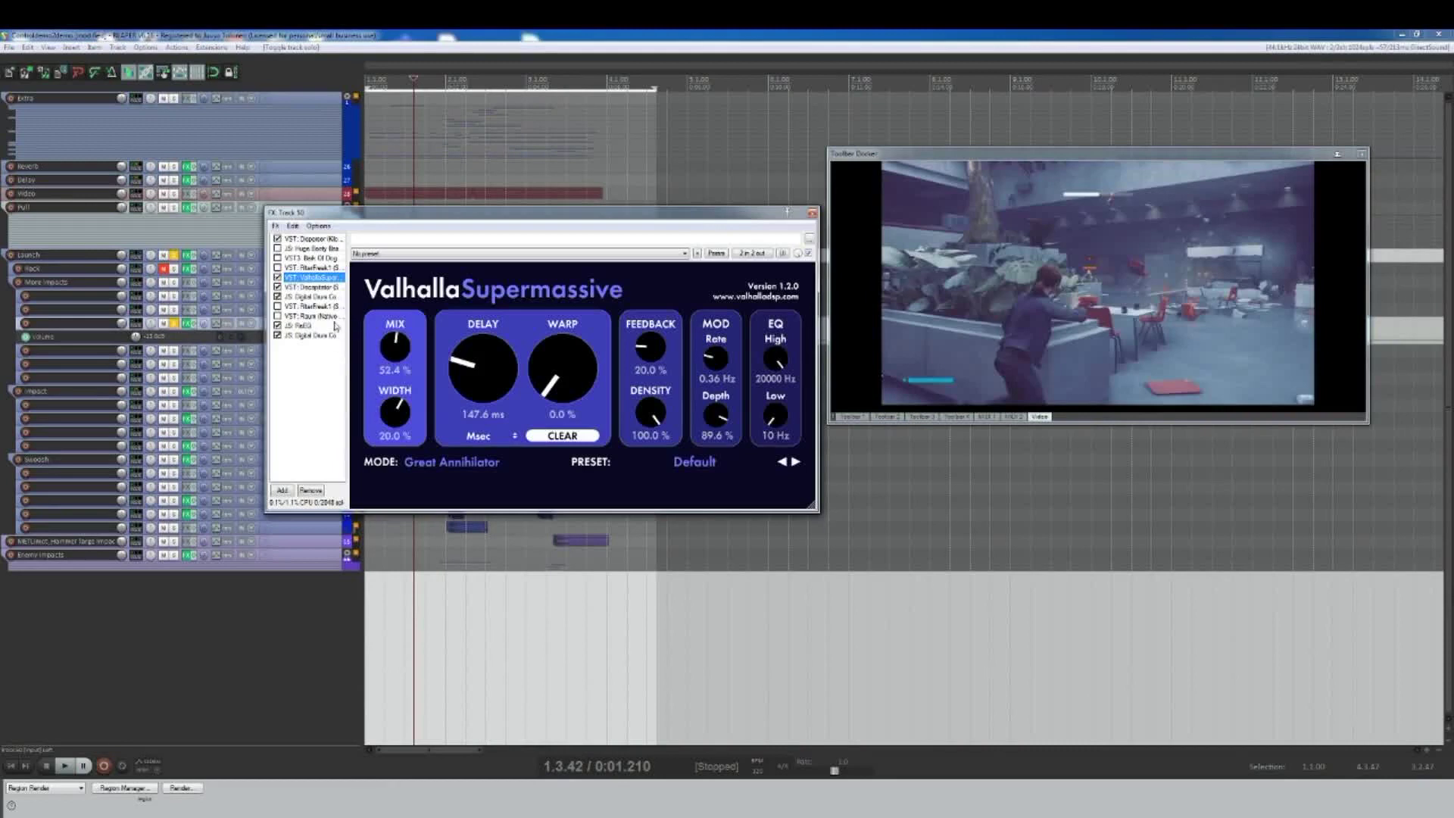
# Step: Move the effects chain window clear of the third More Impacts child track and replay its clips
pyautogui.moveTo(435, 217); pyautogui.dragTo(754, 378)
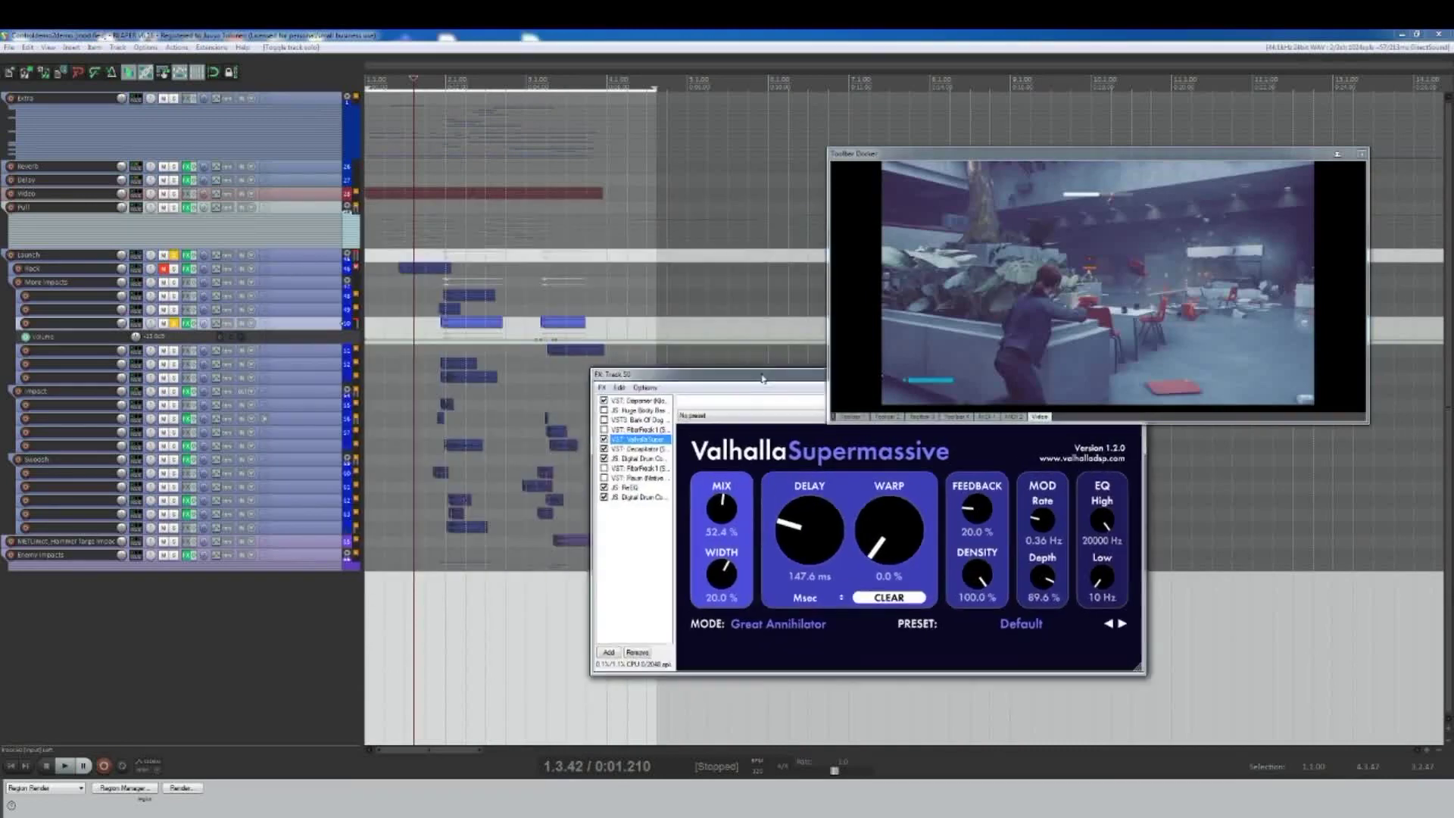
pyautogui.moveTo(638, 376); pyautogui.dragTo(608, 381)
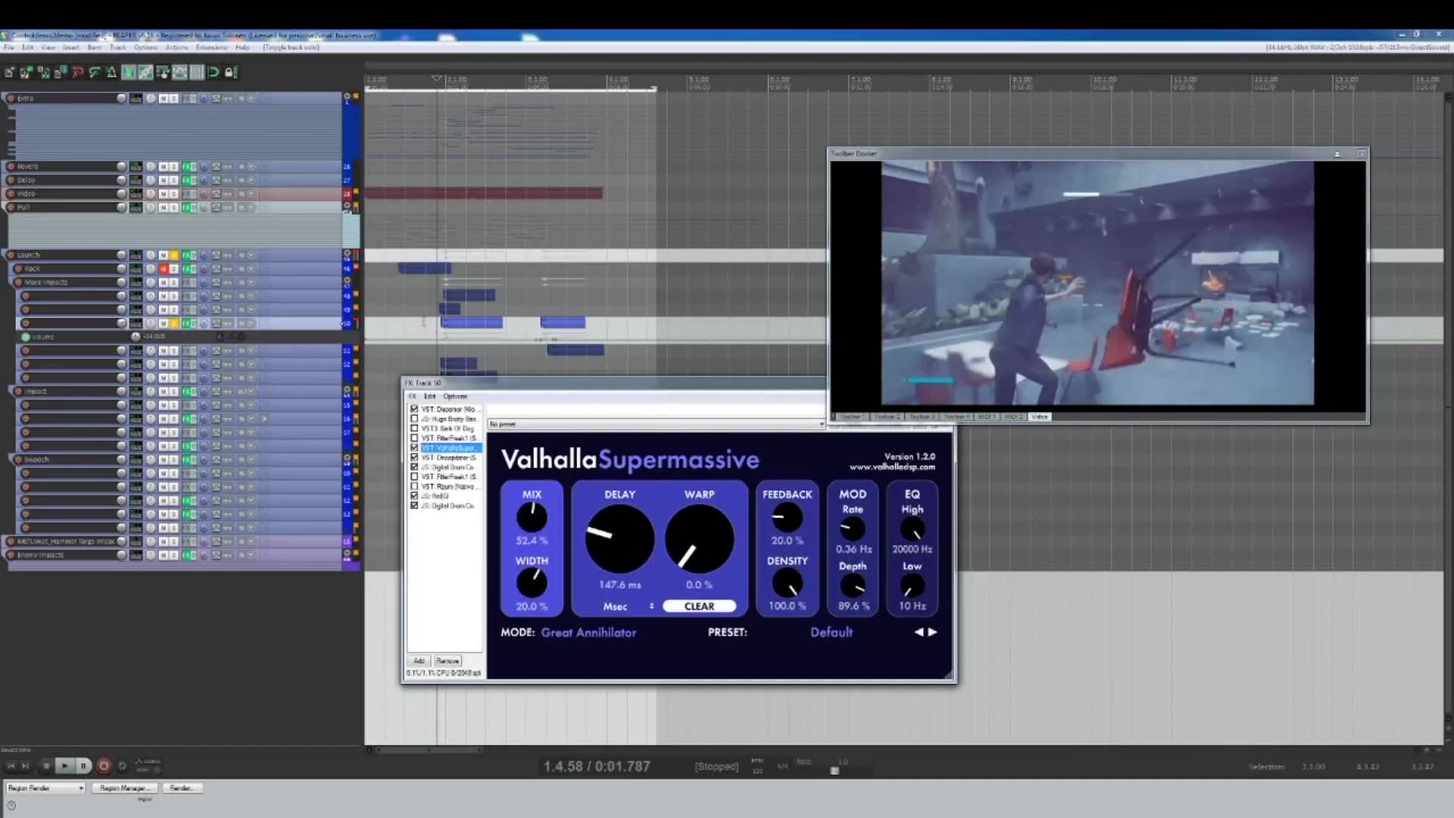
pyautogui.moveTo(477, 395); pyautogui.dragTo(506, 398)
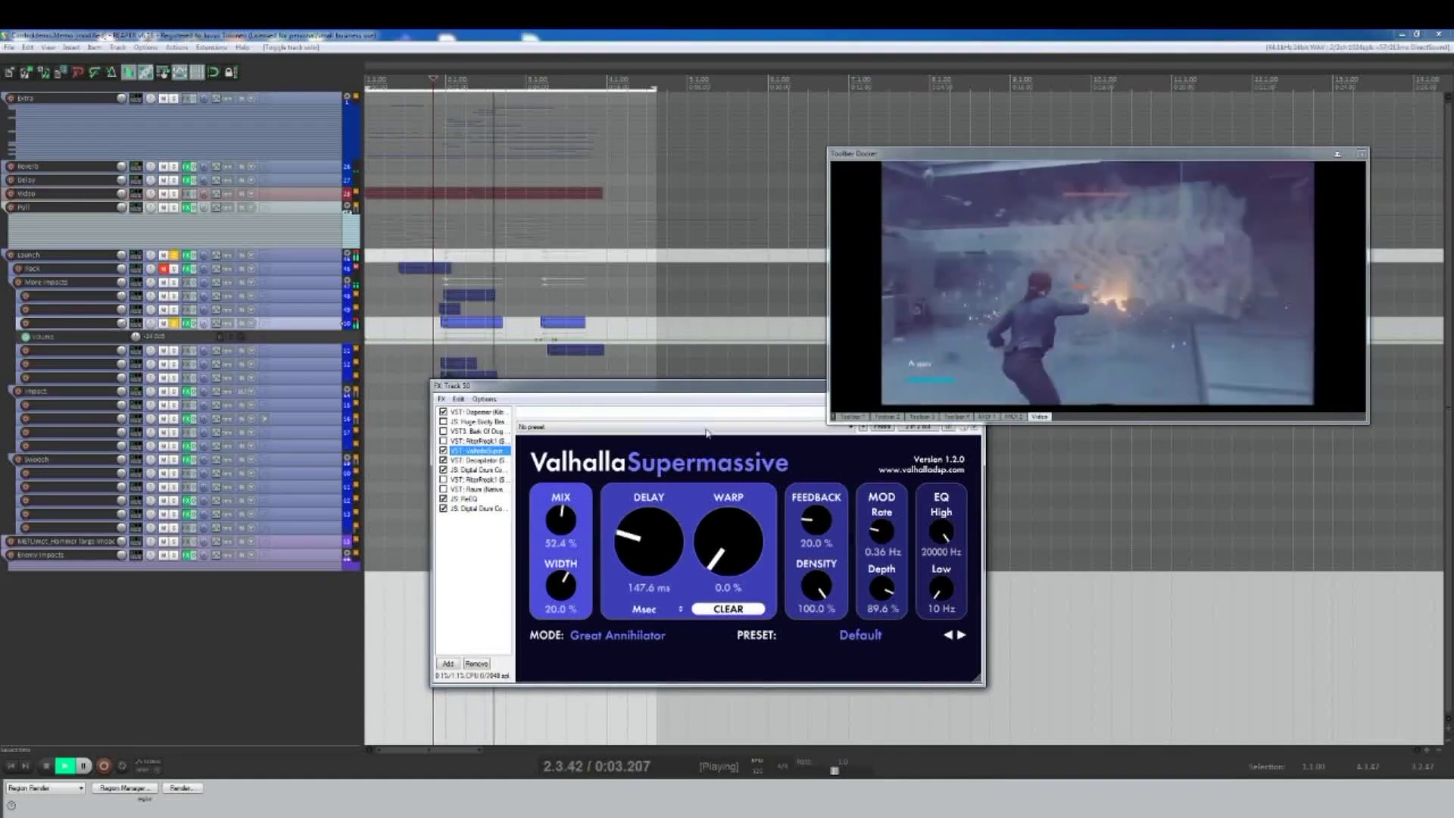
pyautogui.press('space')
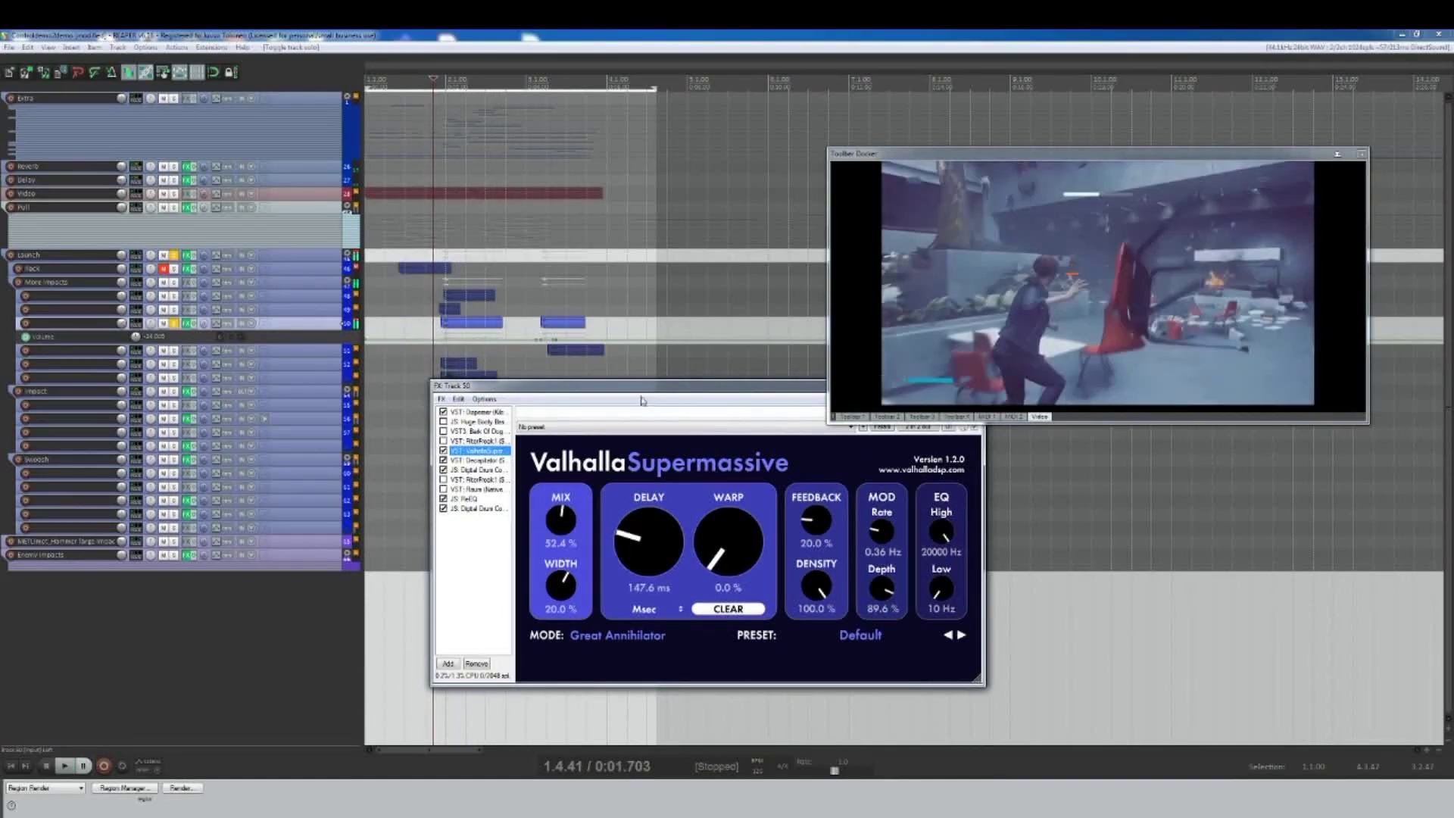
pyautogui.moveTo(644, 388); pyautogui.dragTo(551, 397)
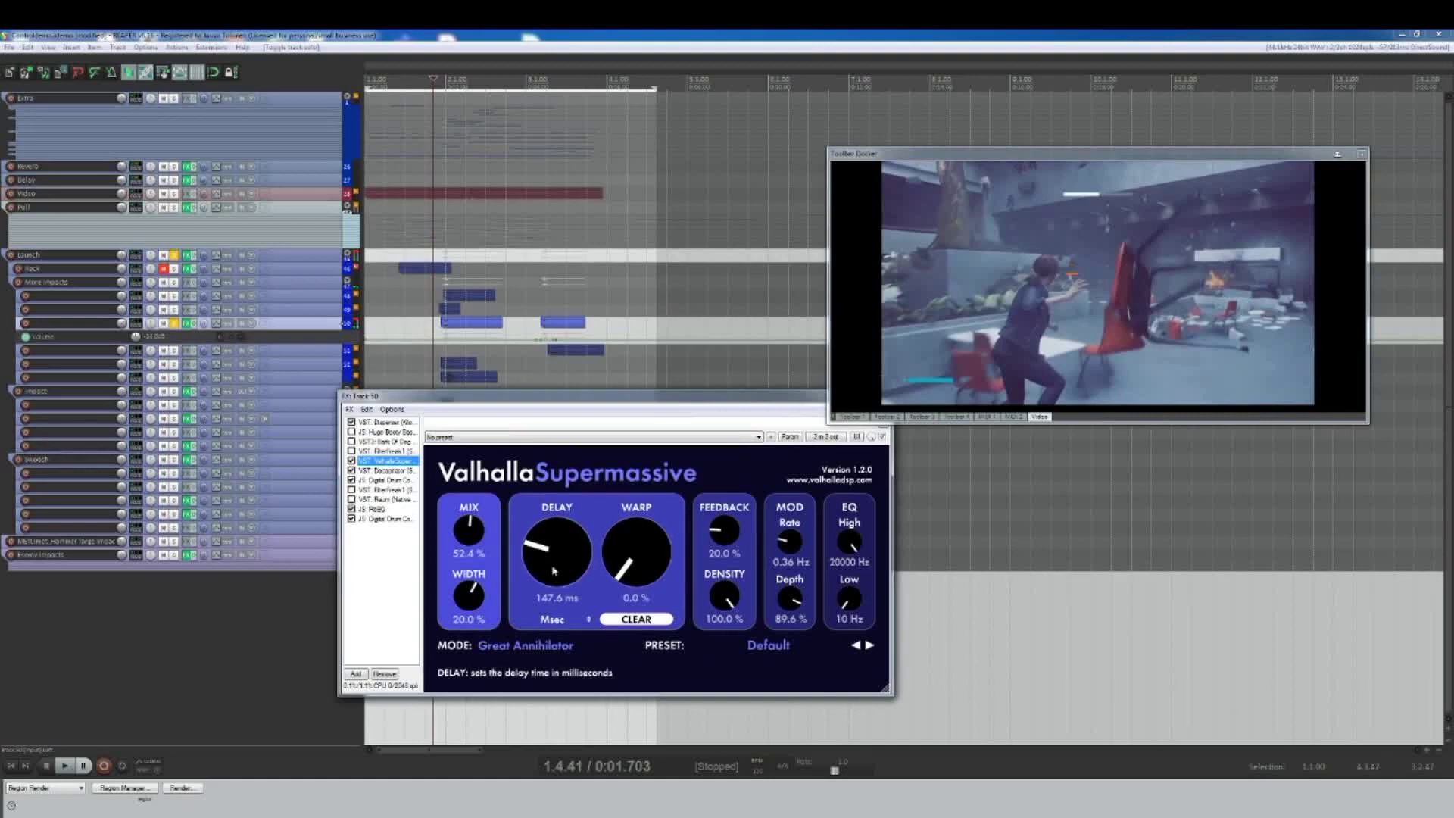
# Step: Show the parameter modulation of ValhallaSupermassive's Delay_Ms during playback, and close the modulation and effects windows
pyautogui.click(790, 437)
pyautogui.click(838, 488)
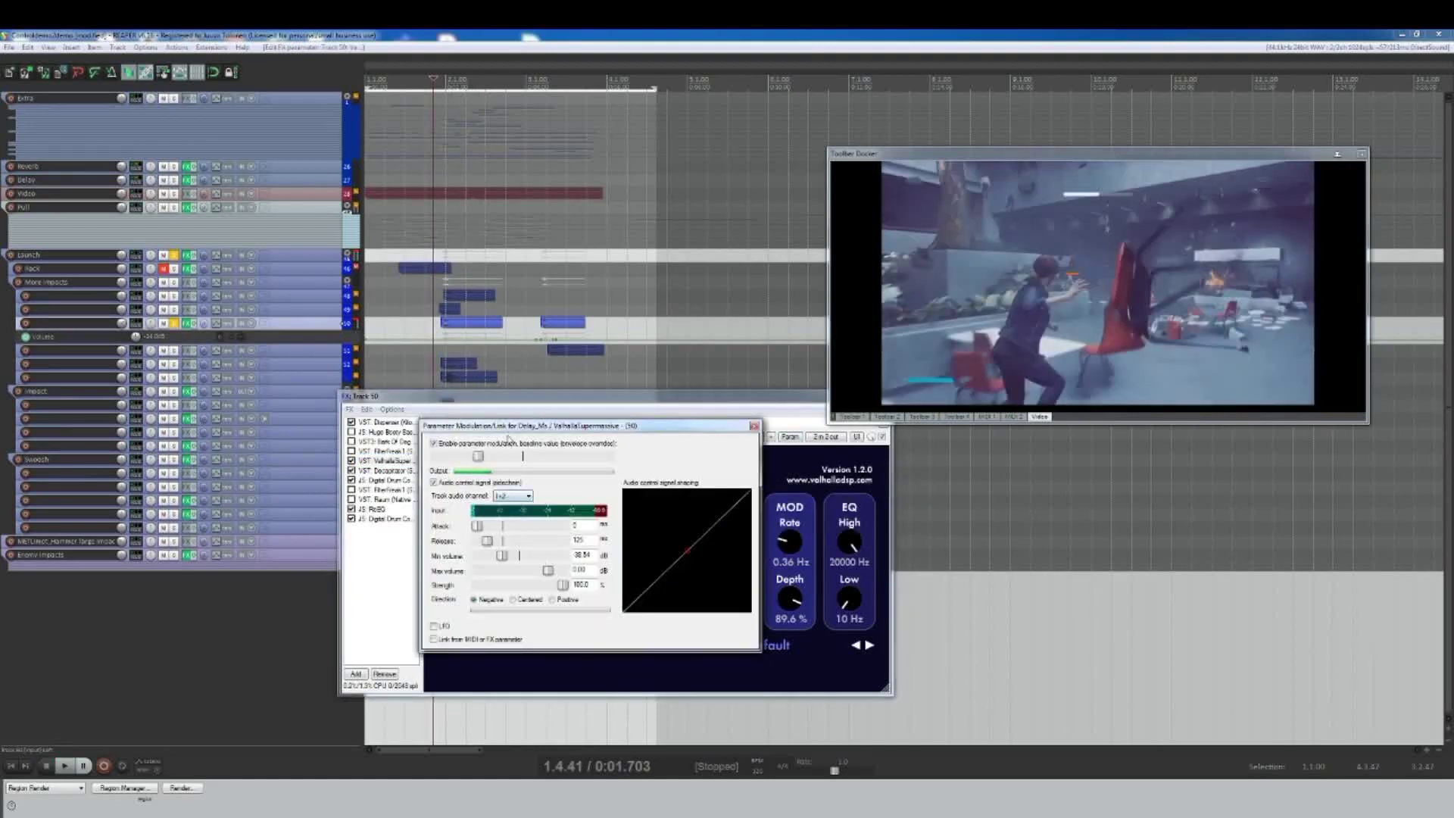
pyautogui.press('space')
pyautogui.moveTo(527, 427); pyautogui.dragTo(537, 429)
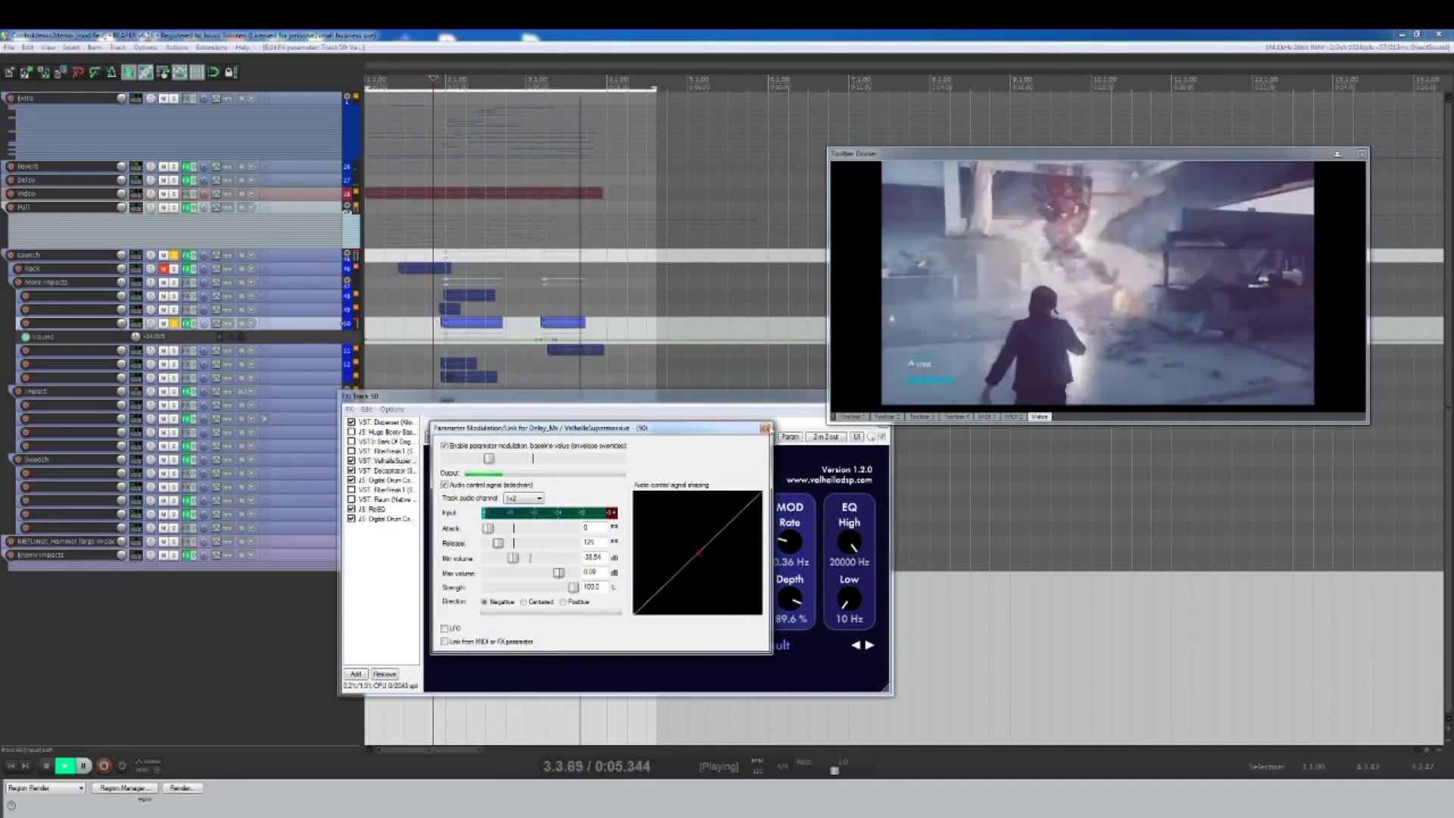
pyautogui.press('space')
pyautogui.click(767, 429)
pyautogui.moveTo(763, 397); pyautogui.dragTo(610, 405)
pyautogui.click(731, 405)
# Step: Delete volume envelope points under the third More Impacts child track's second clip and play that clip
pyautogui.scroll(2, 575, 340)
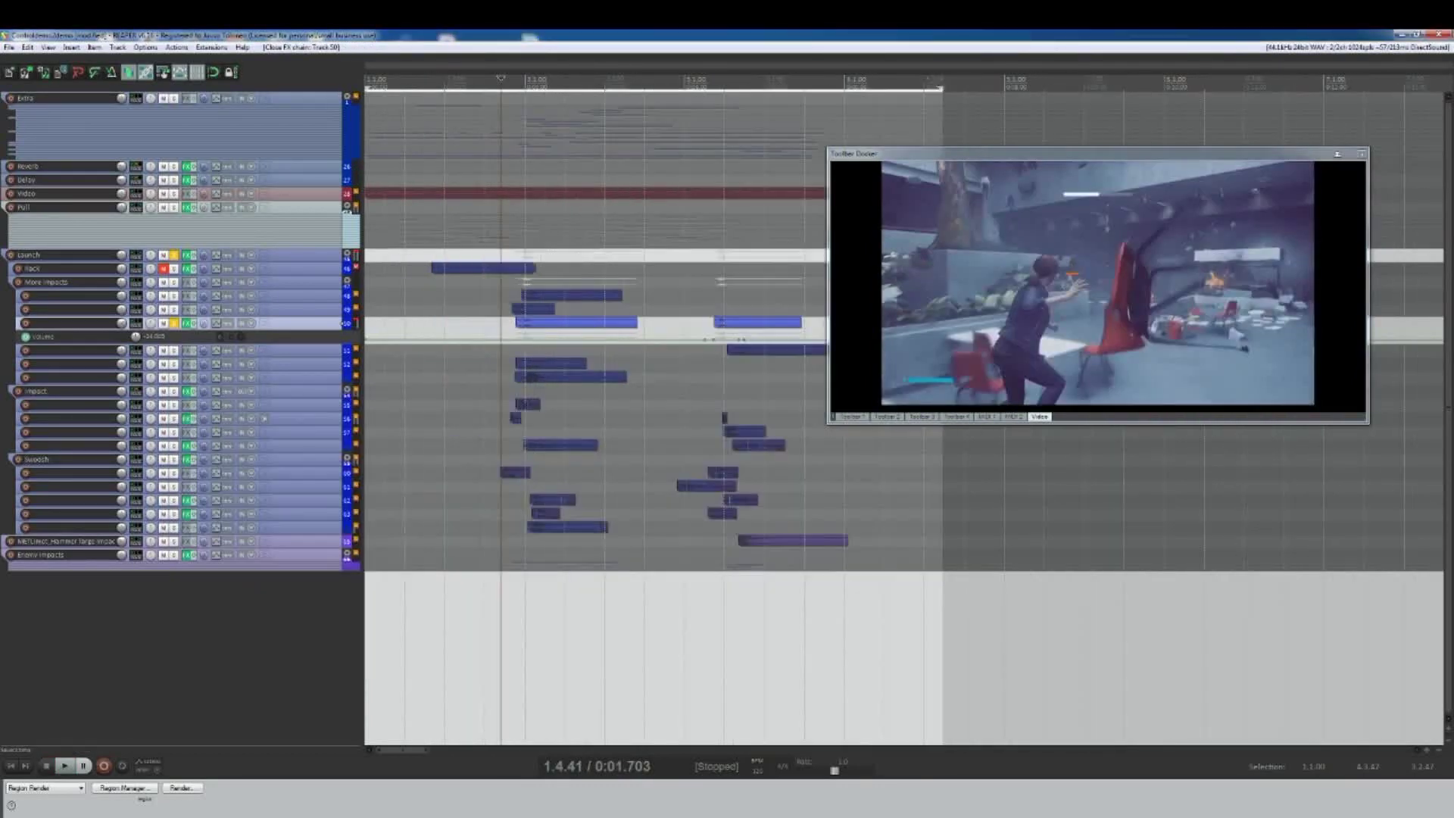
pyautogui.scroll(-2, 547, 330)
pyautogui.keyDown('alt'); pyautogui.click(563, 342); pyautogui.keyUp('alt')
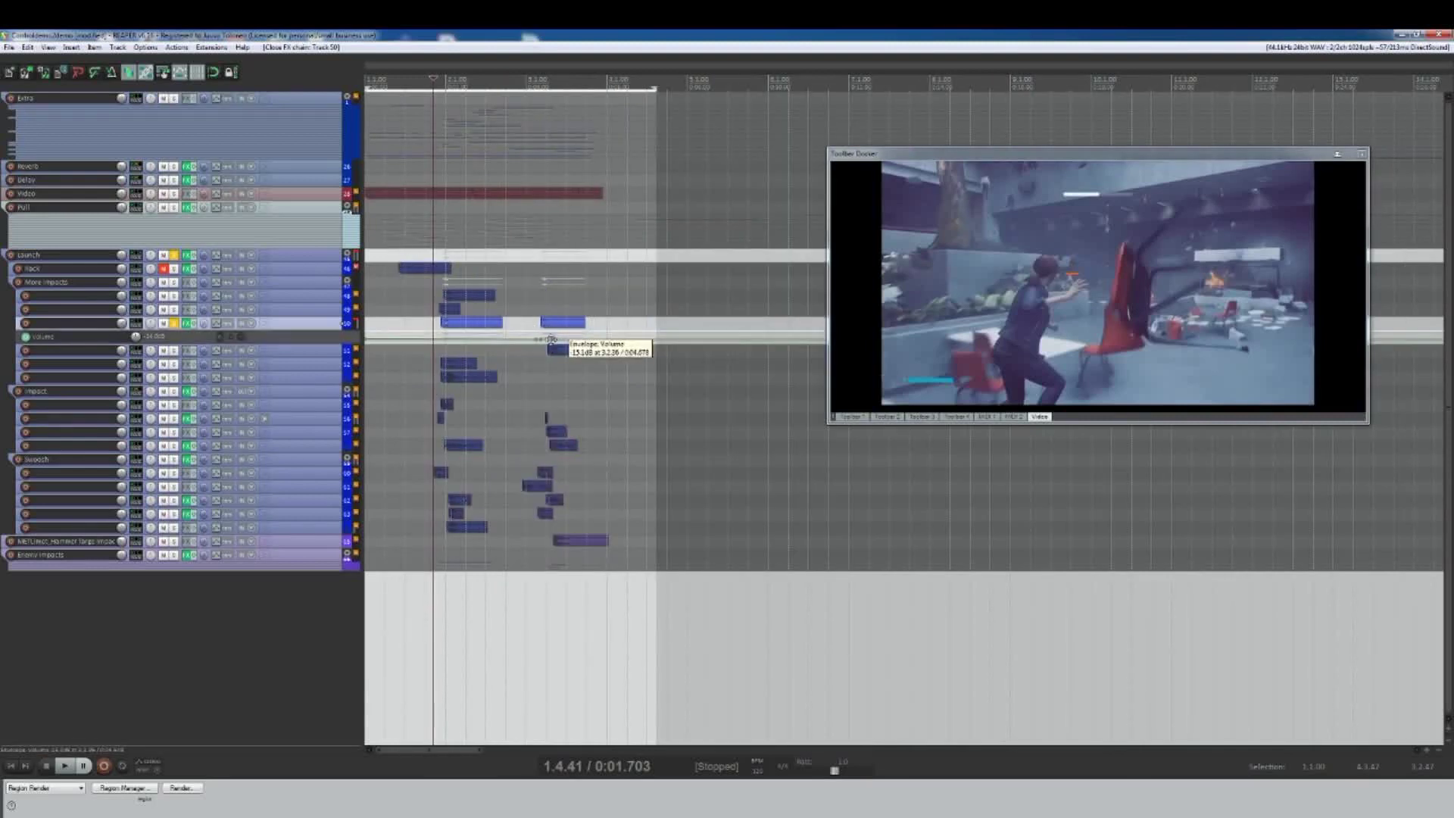
pyautogui.press('space')
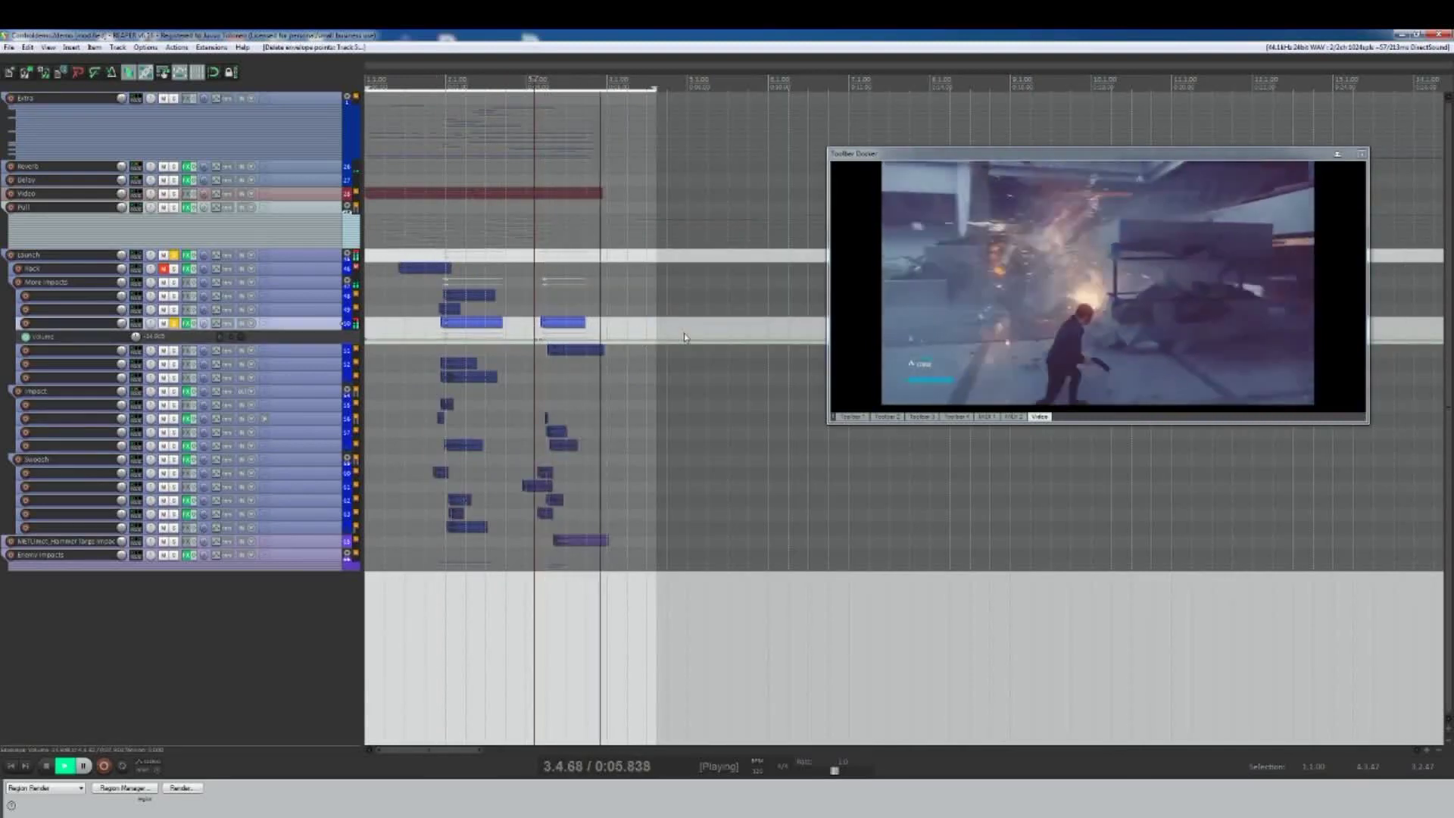
# Step: Play the fourth, fifth and sixth More Impacts child tracks in turn, each from just before its clip
pyautogui.click(532, 350)
pyautogui.click(428, 363)
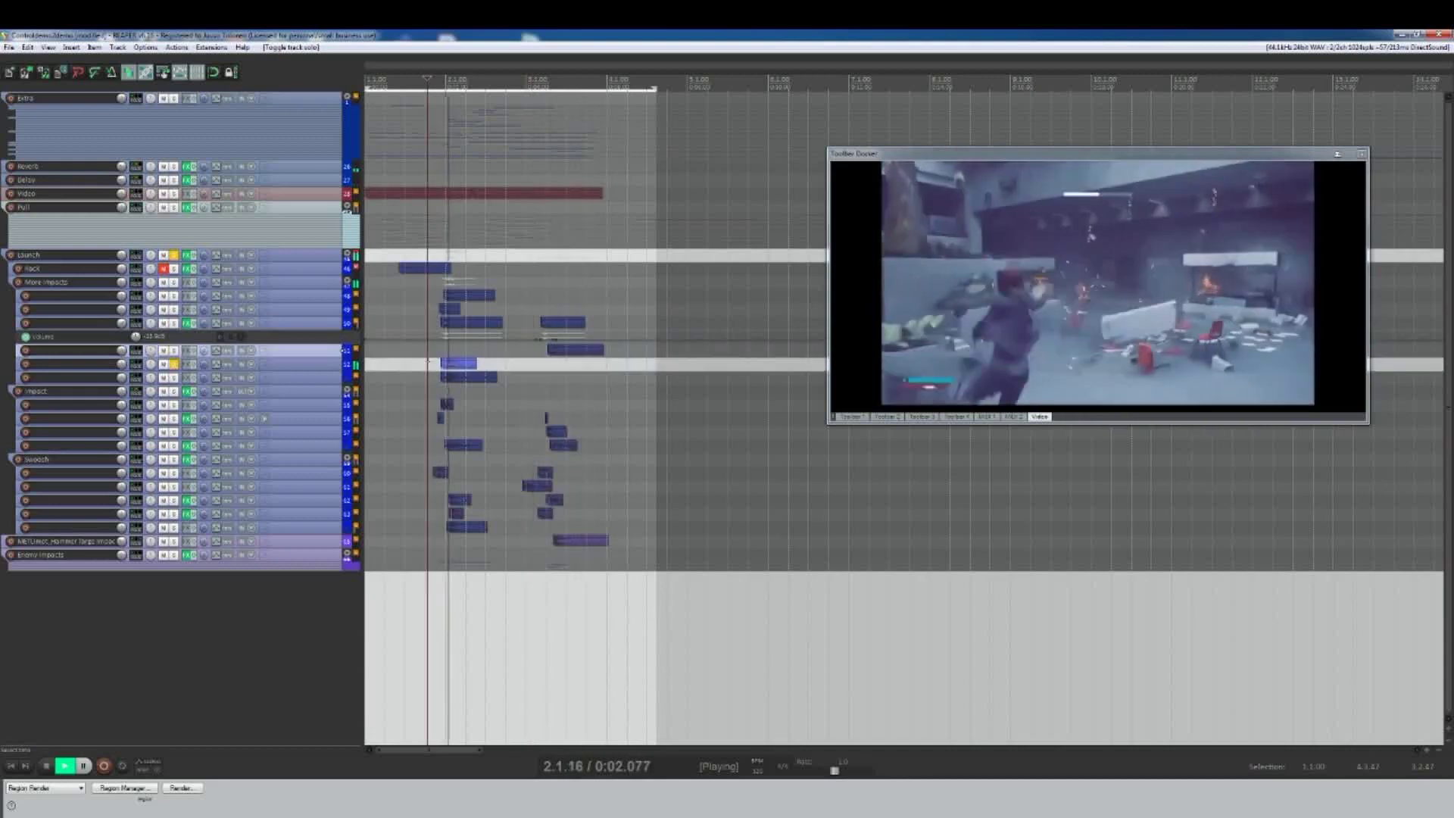
pyautogui.click(428, 377)
# Step: Solo the first and second Impact child tracks in turn, and play the second track's later clip
pyautogui.click(174, 405)
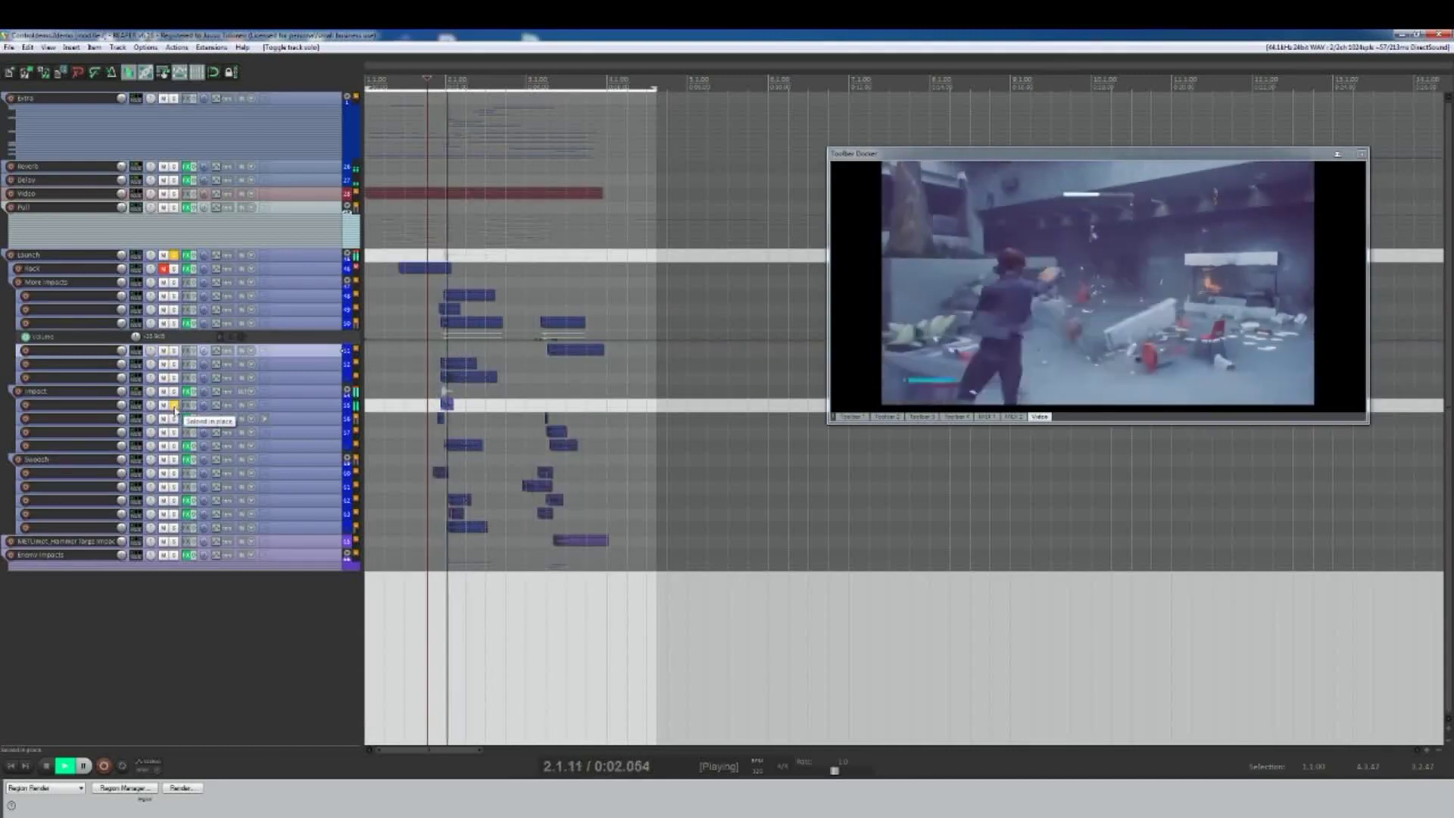
pyautogui.click(174, 419)
pyautogui.click(529, 421)
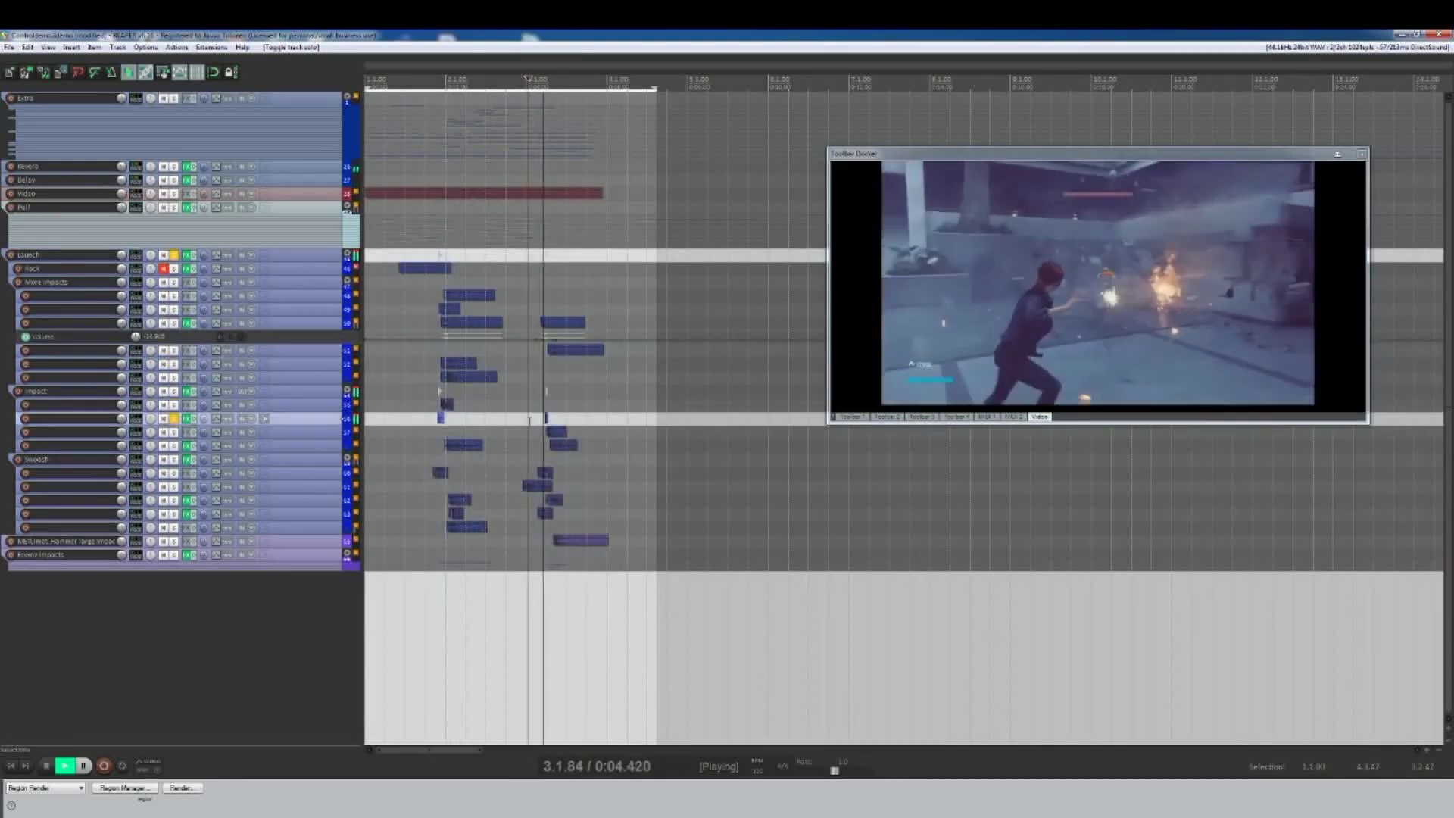
# Step: Play the third and fourth Impact child tracks in turn, with only the current one soloed
pyautogui.click(428, 432)
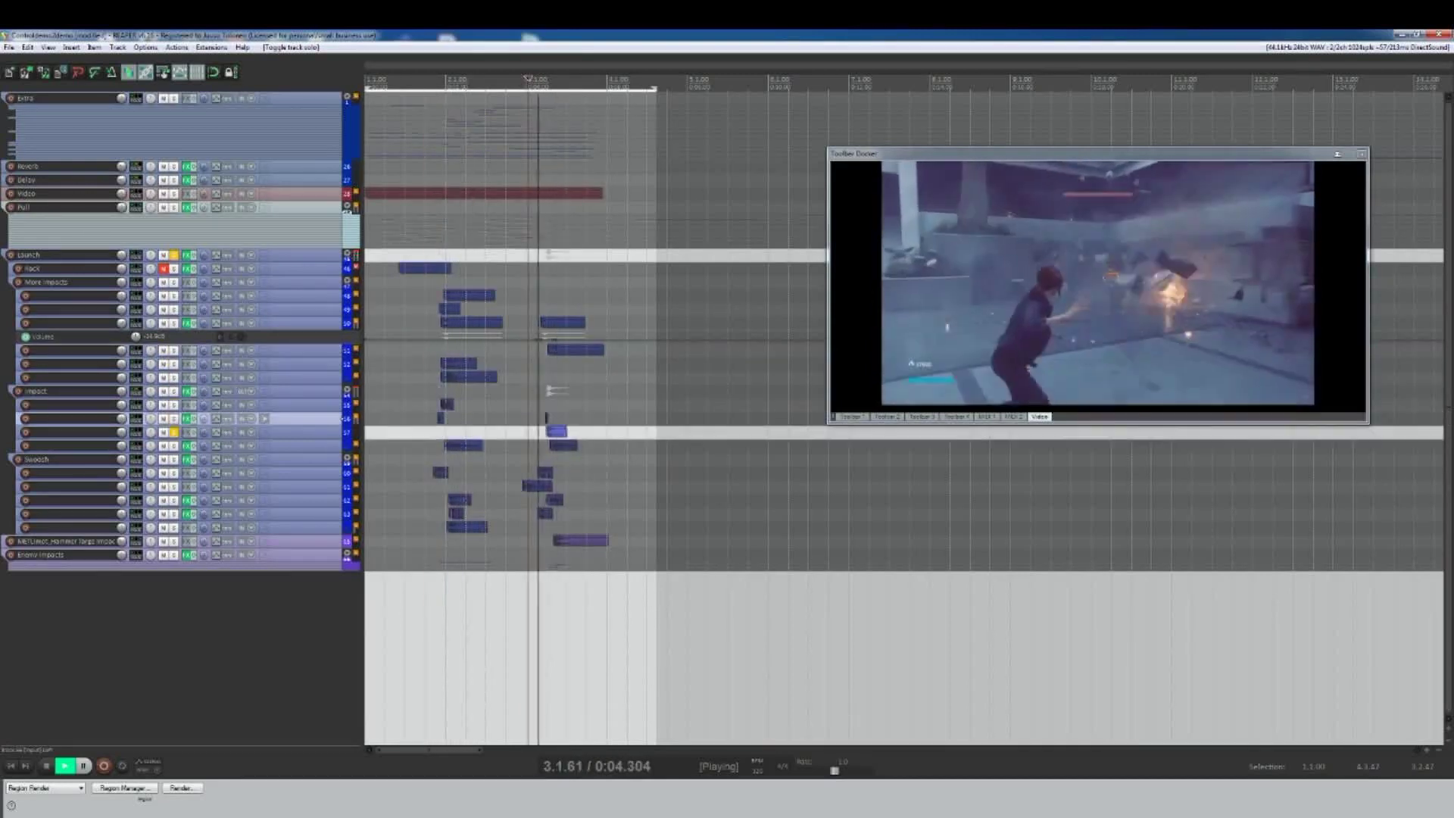
pyautogui.click(427, 446)
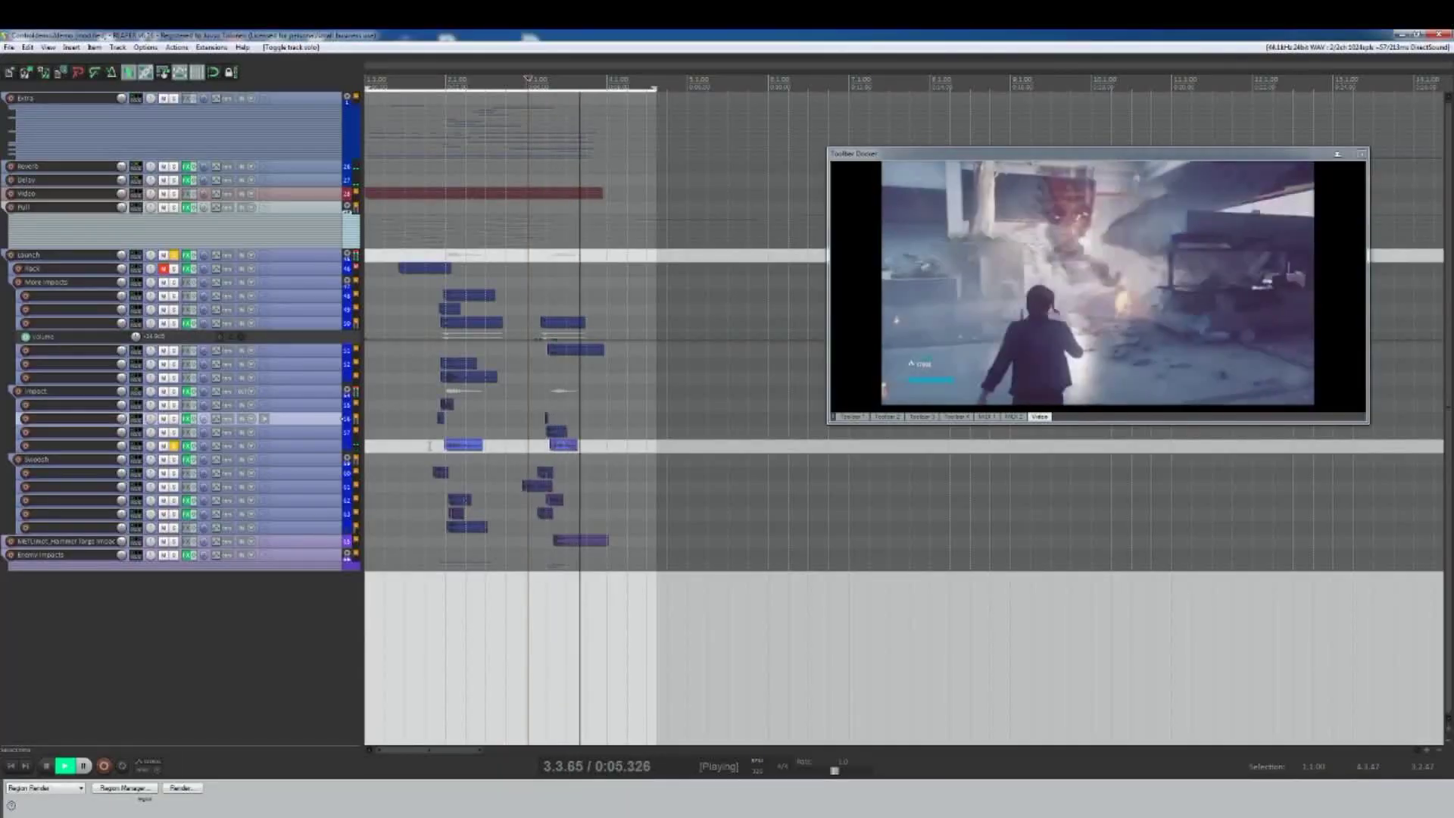
pyautogui.click(427, 446)
# Step: Play the whole Swoosh folder from just before its first clips, and play its first and second child tracks individually
pyautogui.click(412, 472)
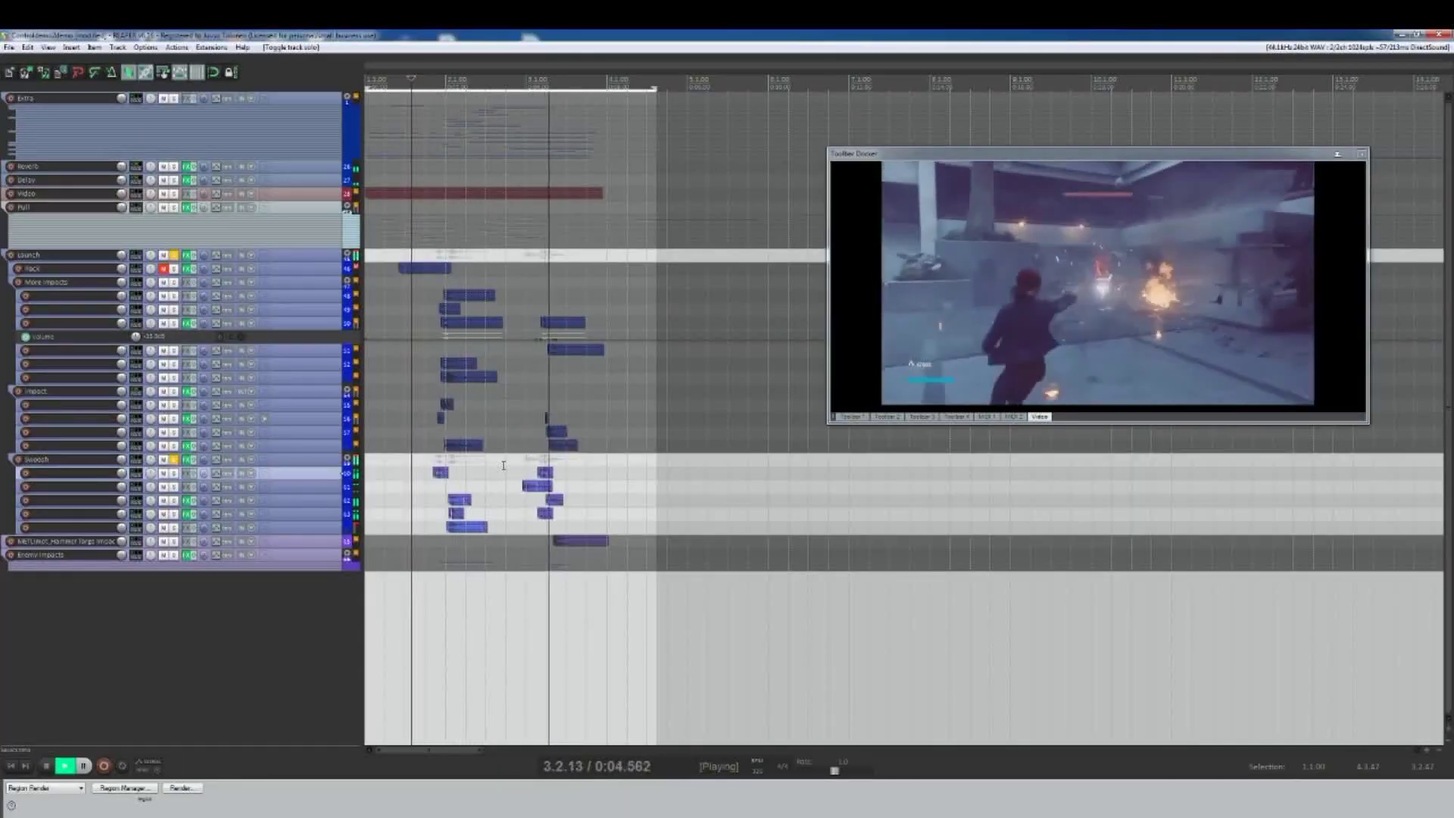
pyautogui.press('space')
pyautogui.click(174, 472)
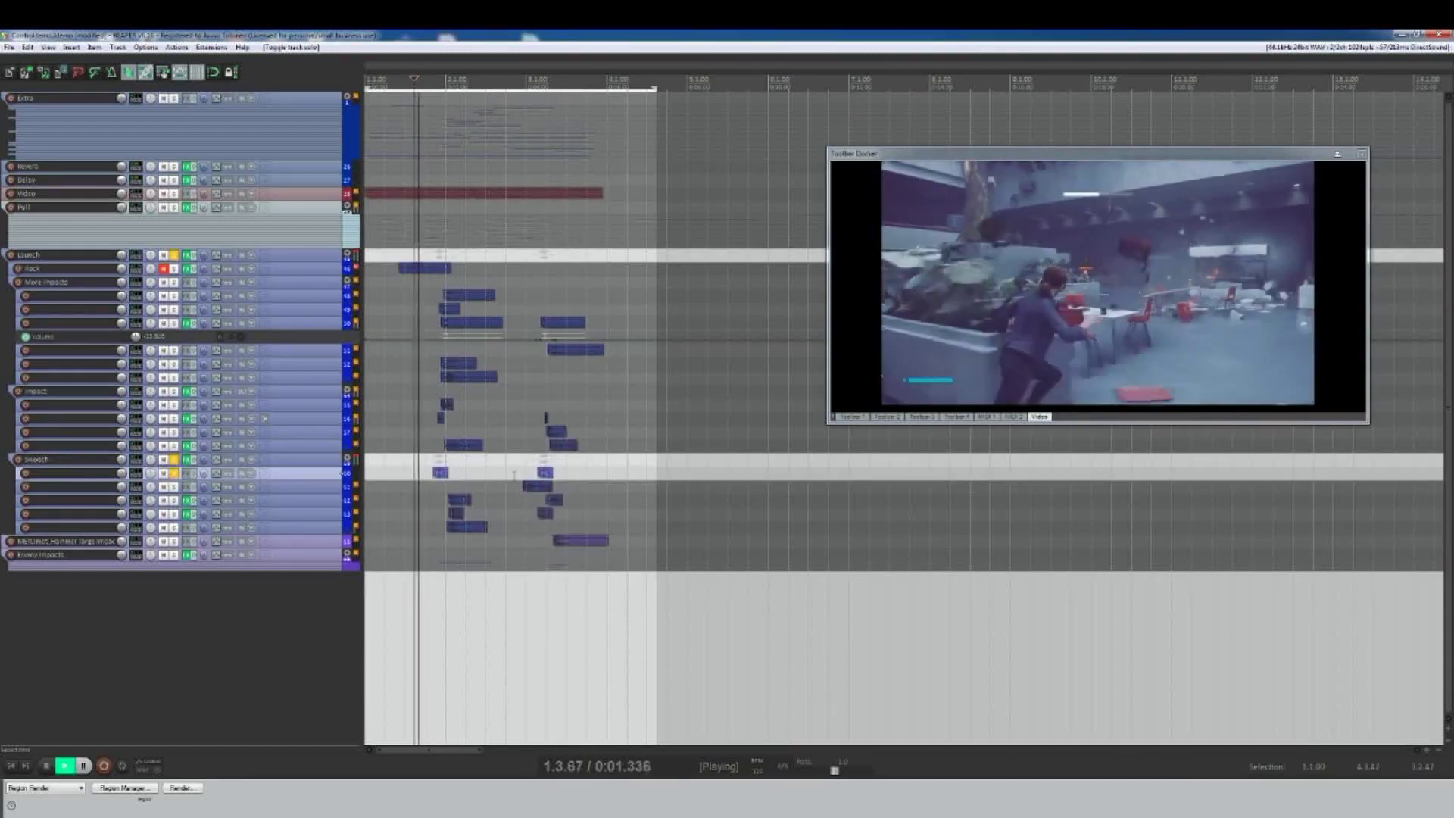
pyautogui.click(507, 486)
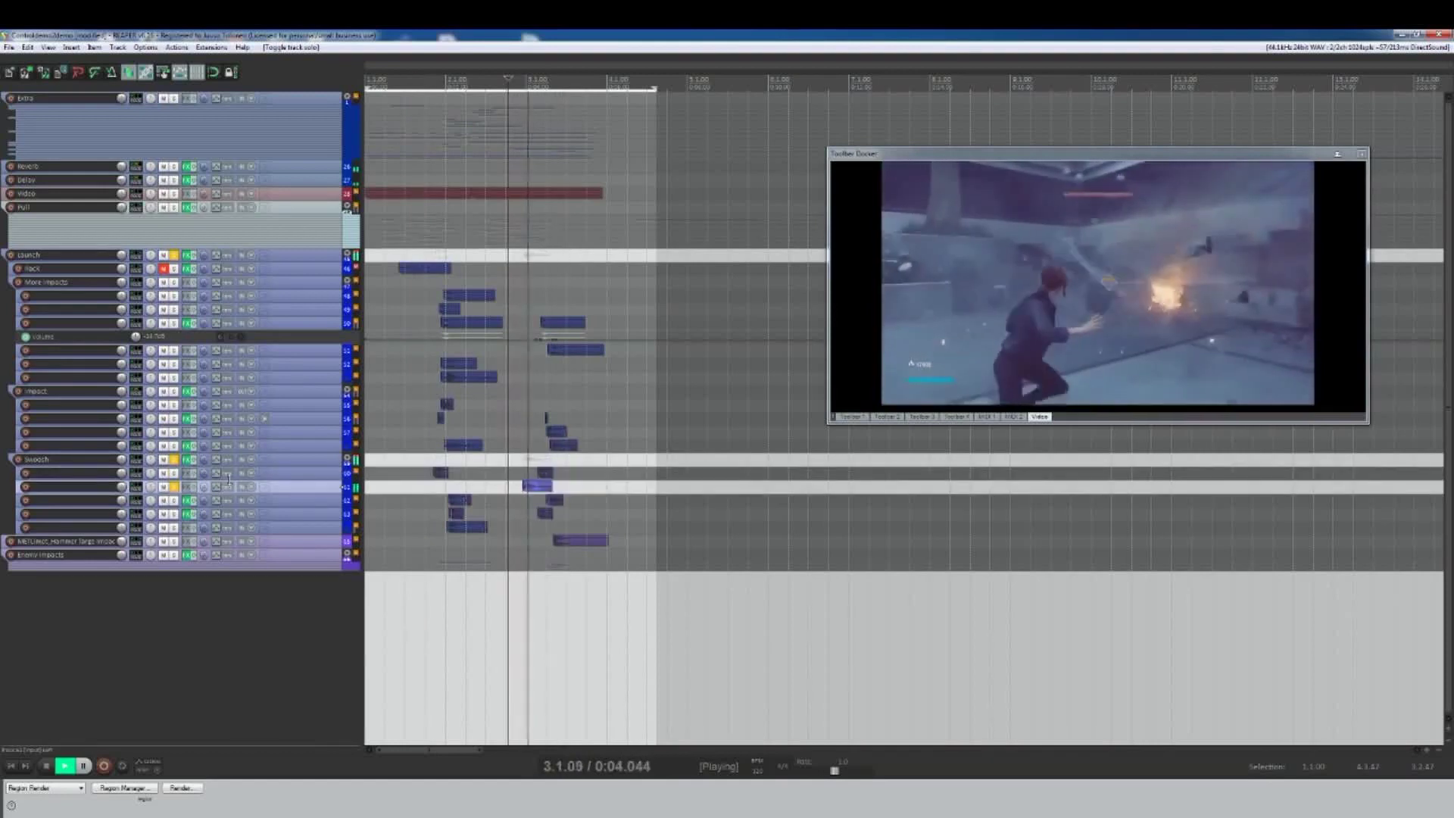
# Step: Examine the third Swoosh child track's ReaEQ curve and compare its playback with the effects bypassed and enabled
pyautogui.click(187, 500)
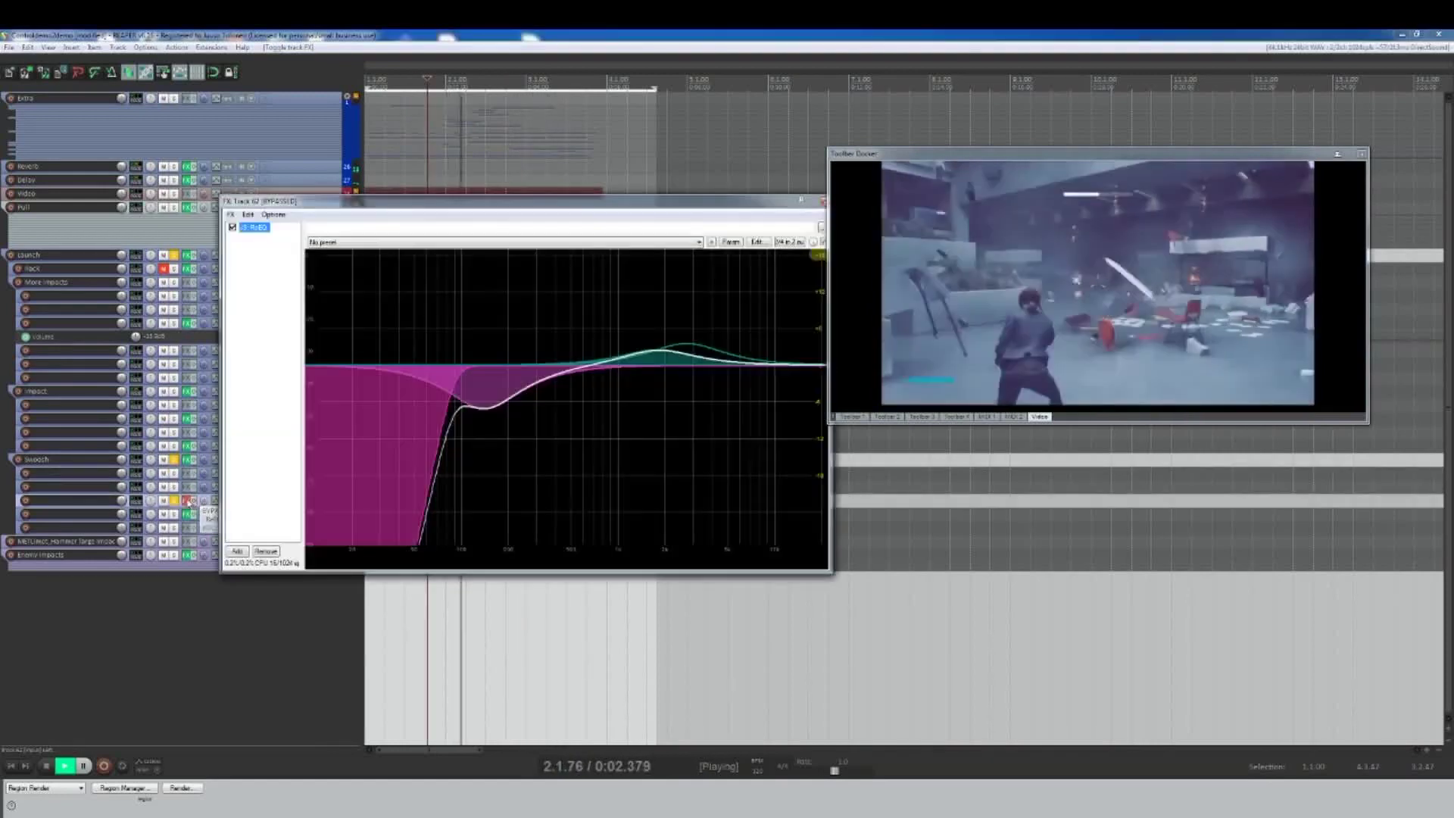
pyautogui.press('space')
pyautogui.click(187, 501)
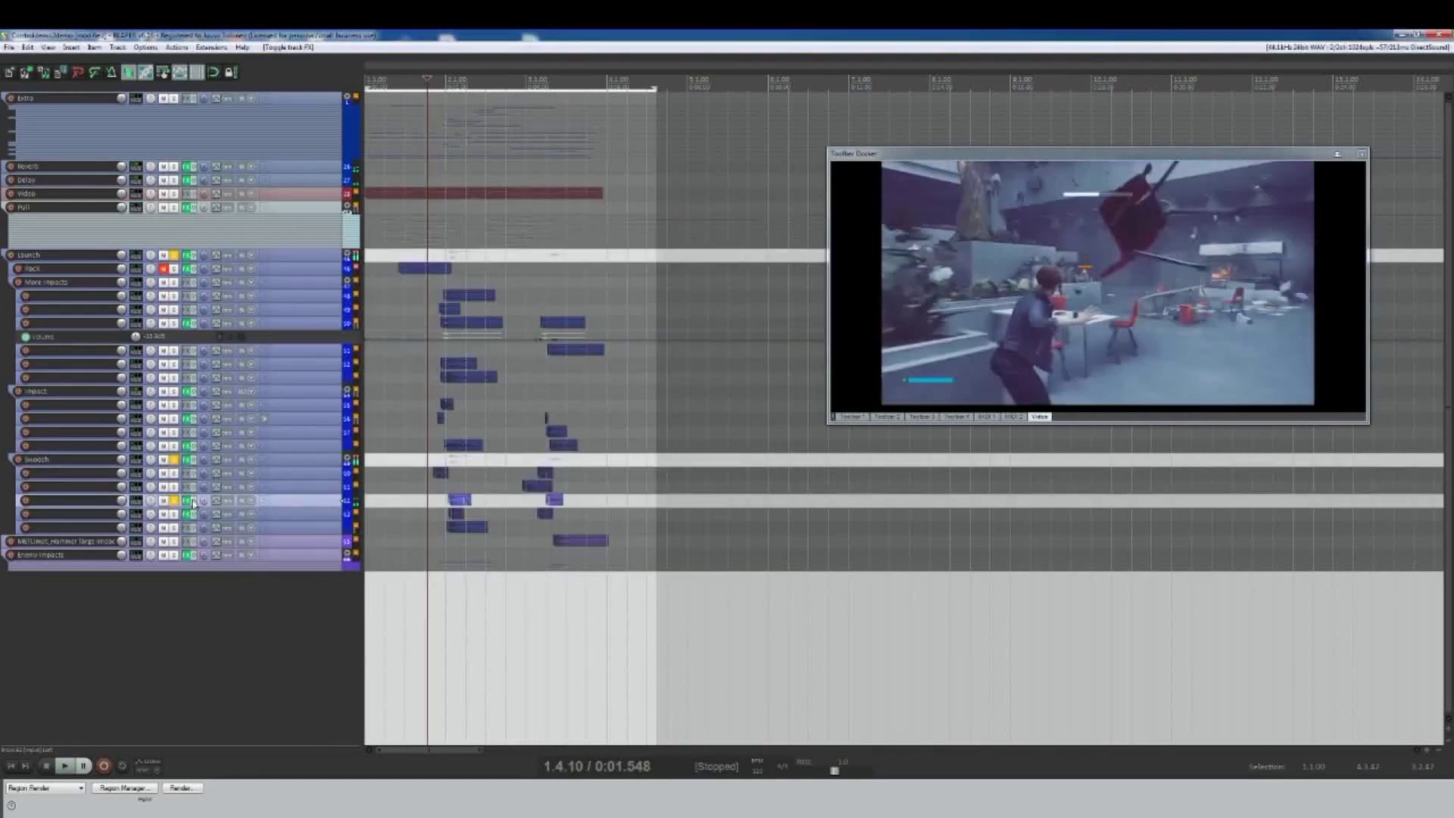
pyautogui.press('space')
# Step: Solo the fourth and fifth Swoosh child tracks in turn, and toggle solo on the third Enemy Impacts child track
pyautogui.click(173, 514)
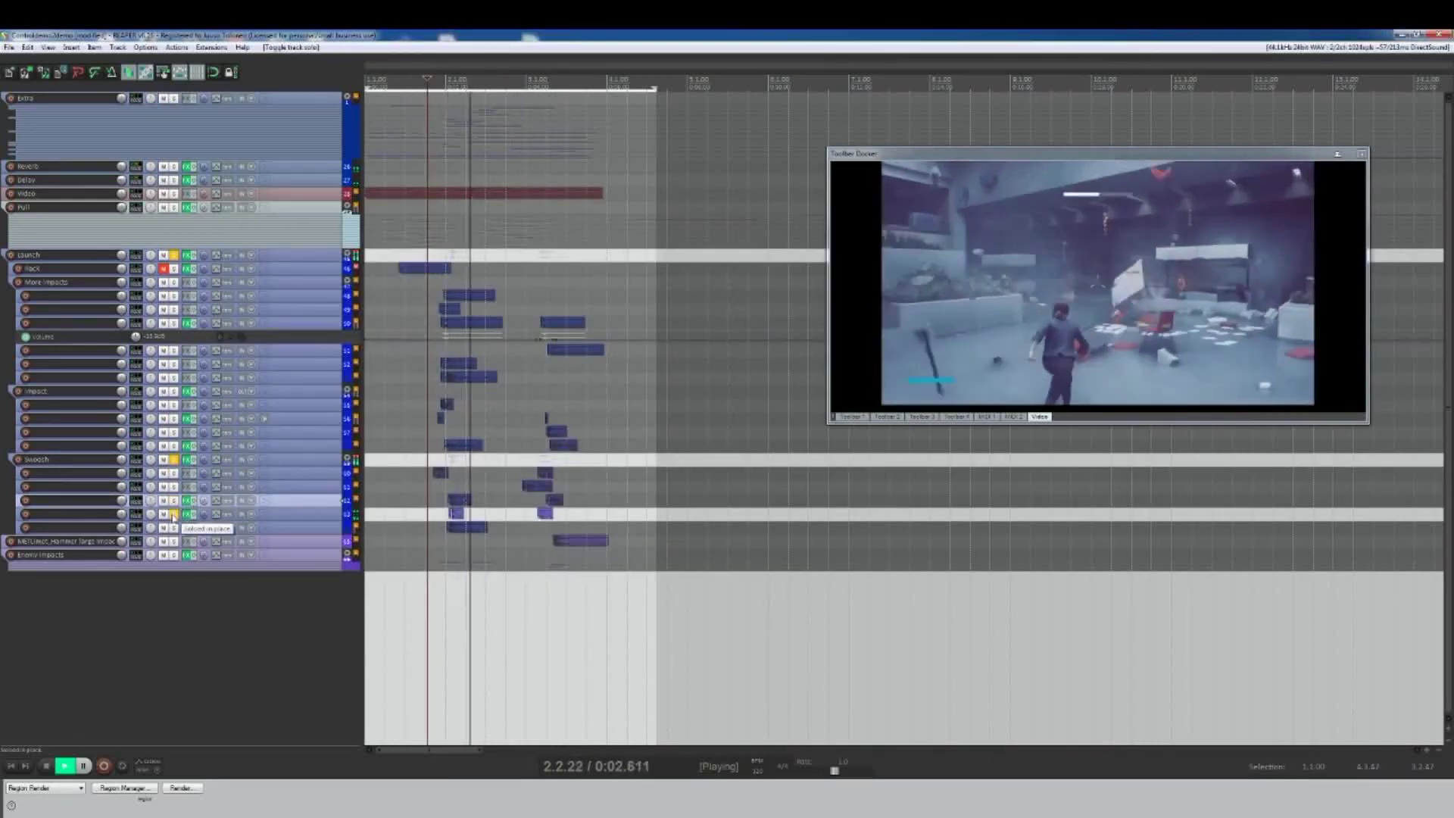
pyautogui.click(174, 527)
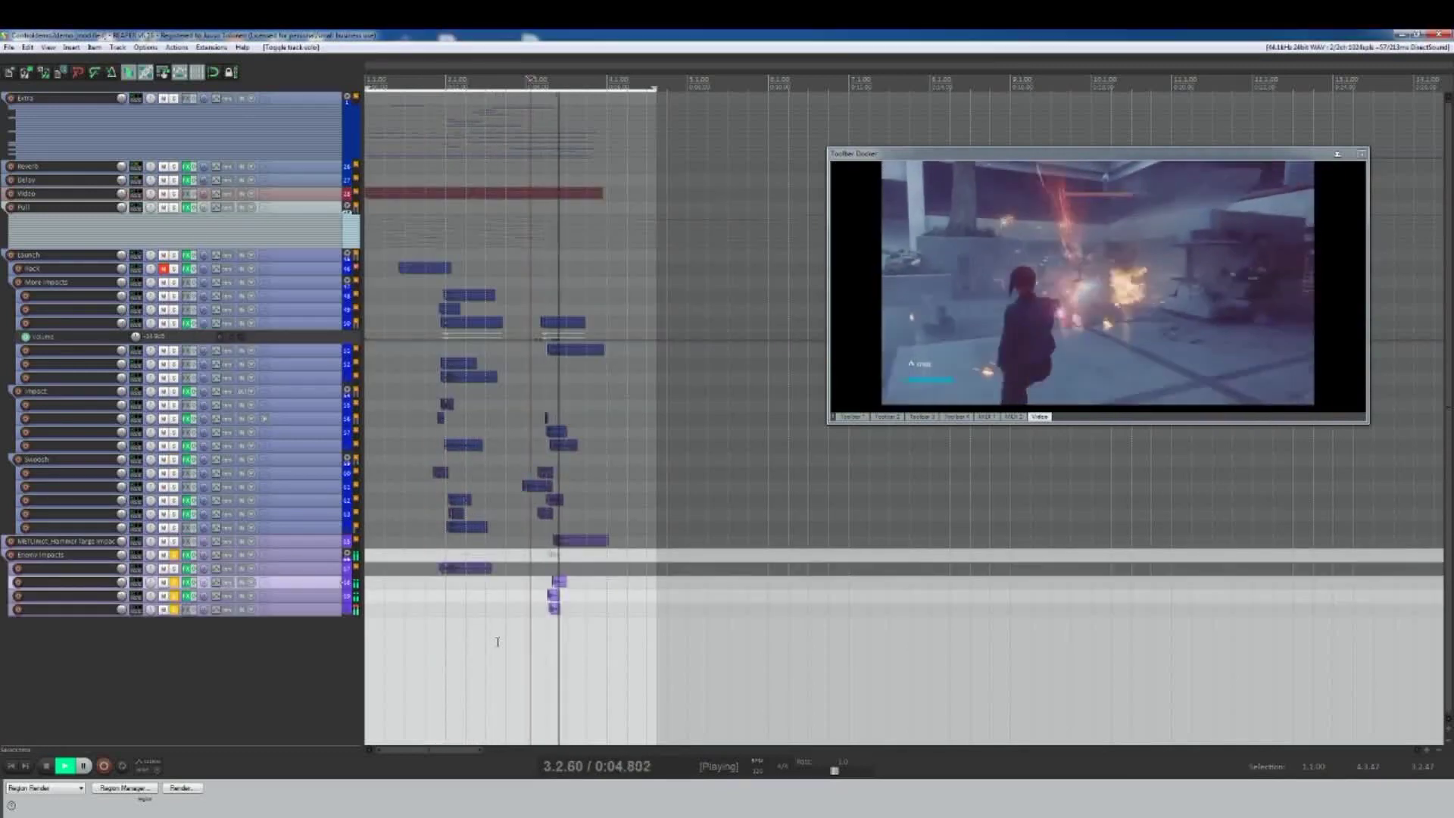
pyautogui.click(175, 596)
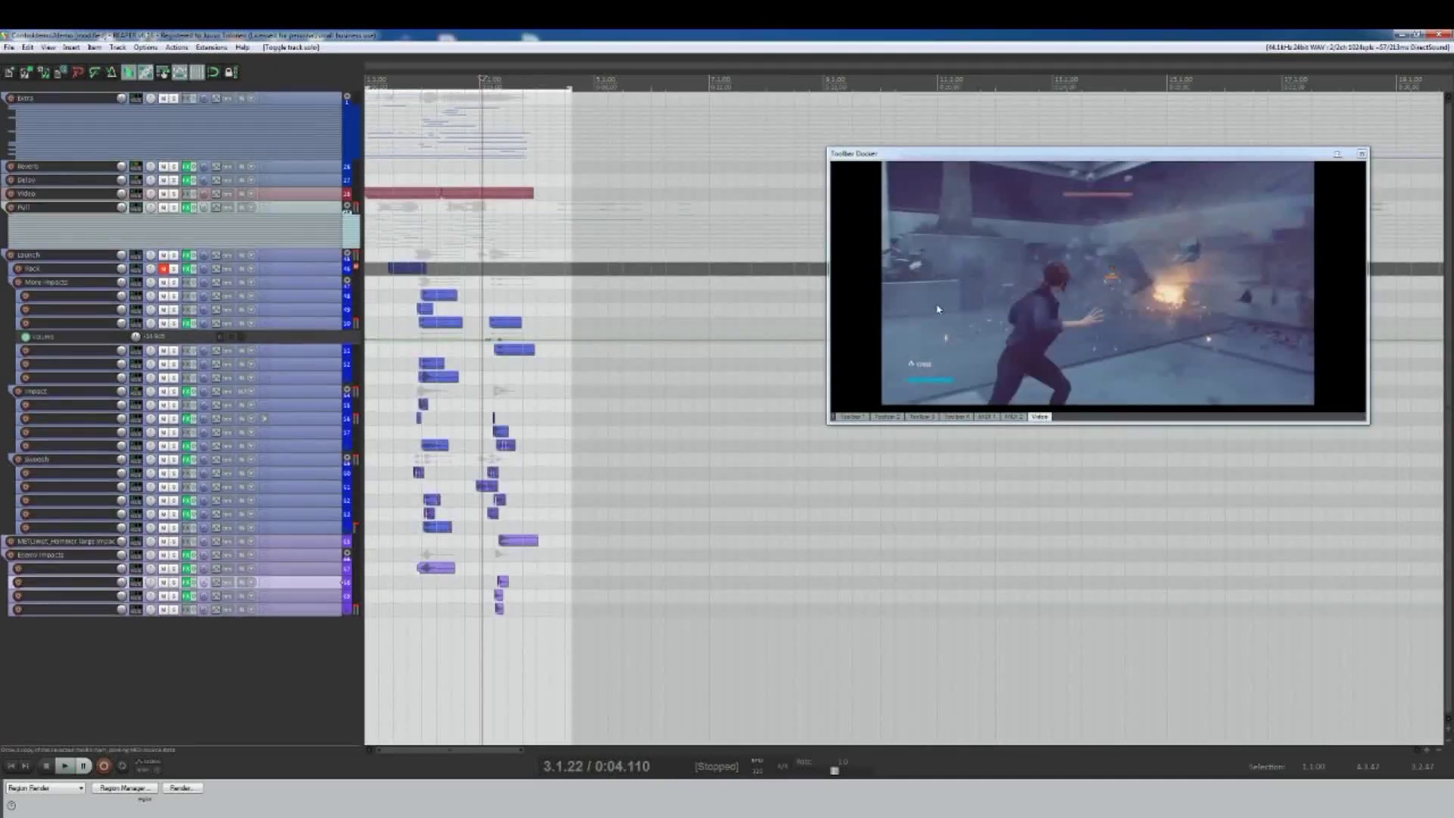
# Step: Hide the video window and collapse the More Impacts, Impact, Swoosh, Enemy Impacts and Launch folders
pyautogui.hotkey('ctrl', 'shift', 'v')
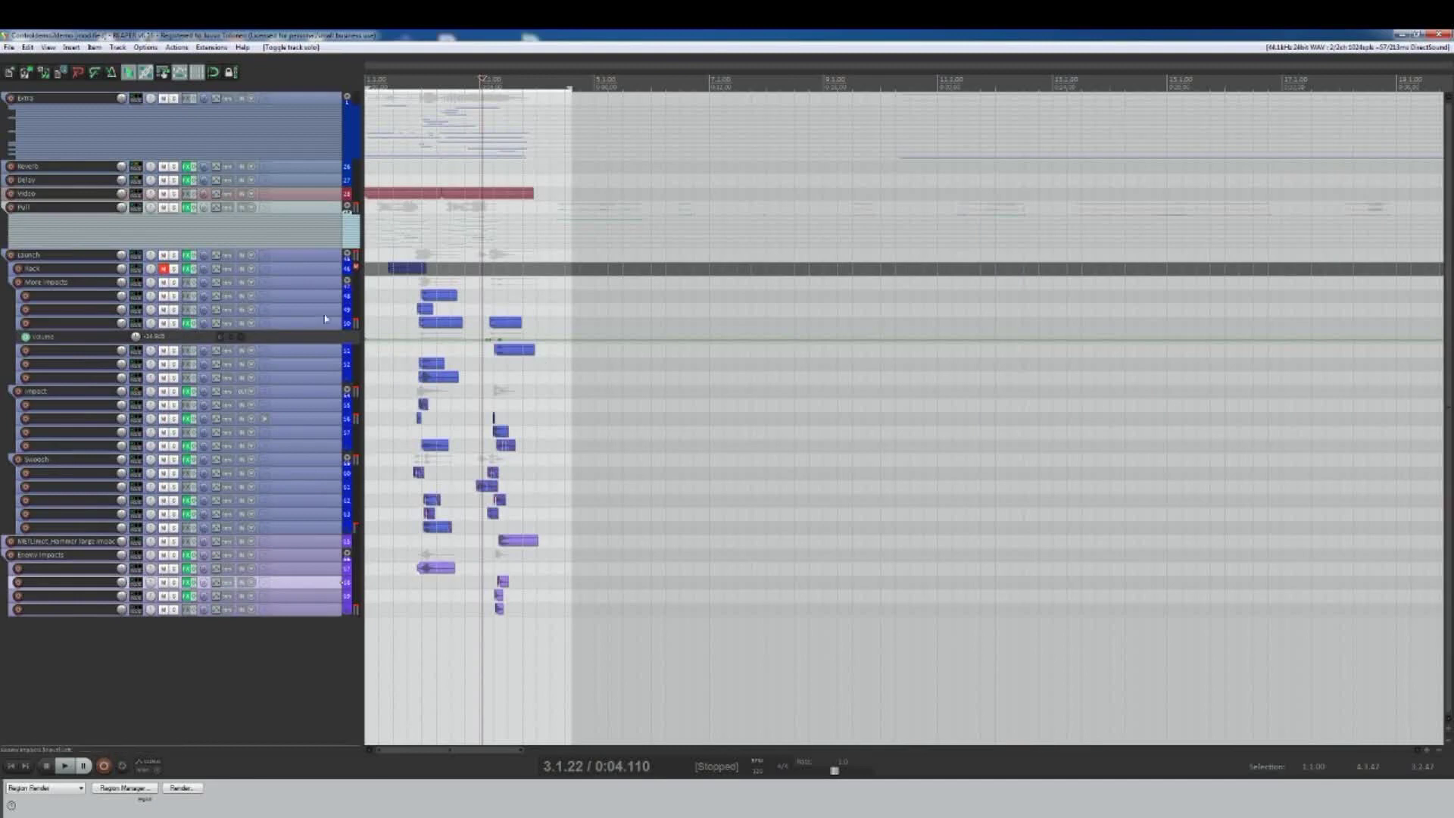
pyautogui.click(346, 281)
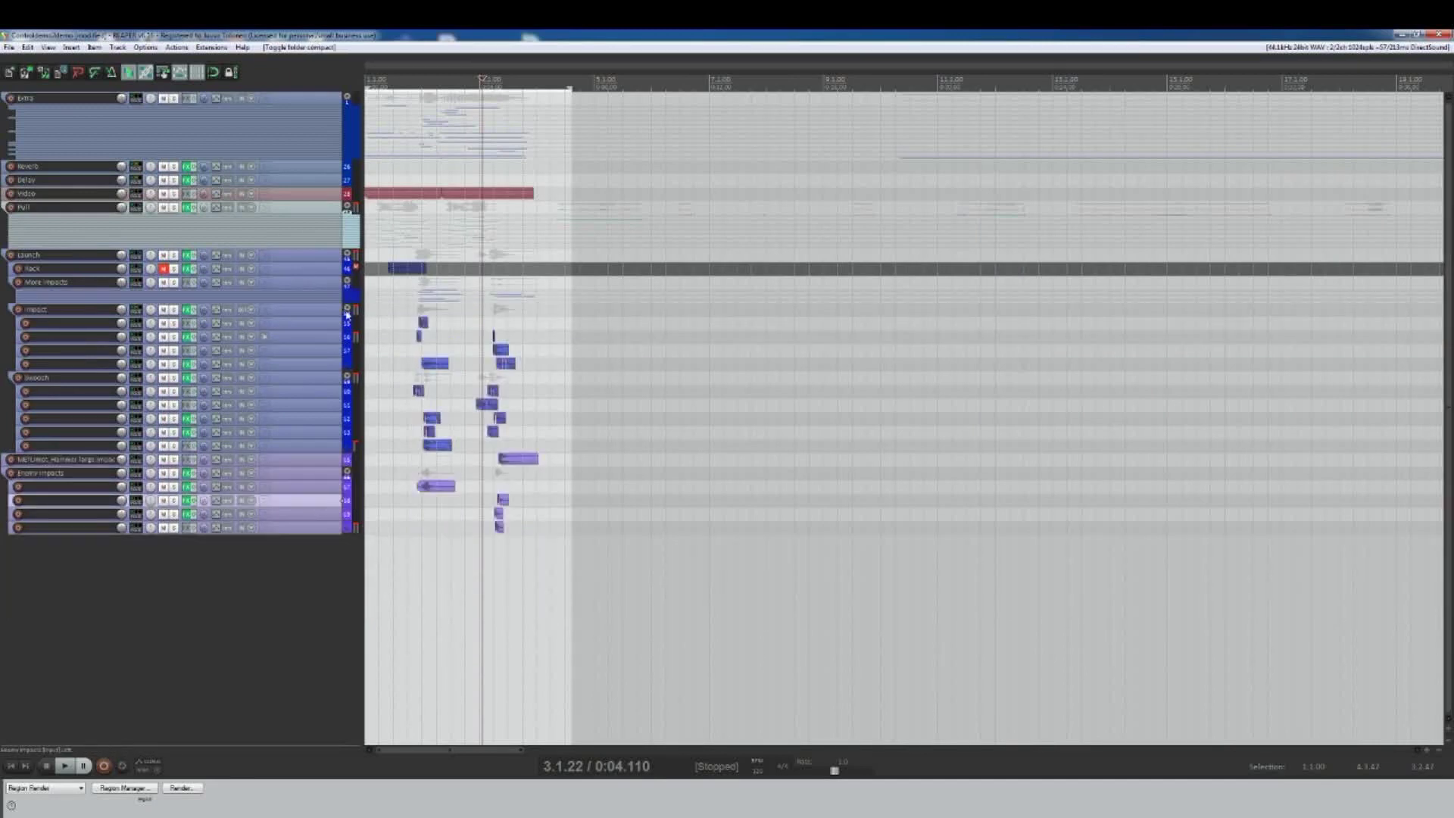
pyautogui.click(347, 310)
pyautogui.click(347, 333)
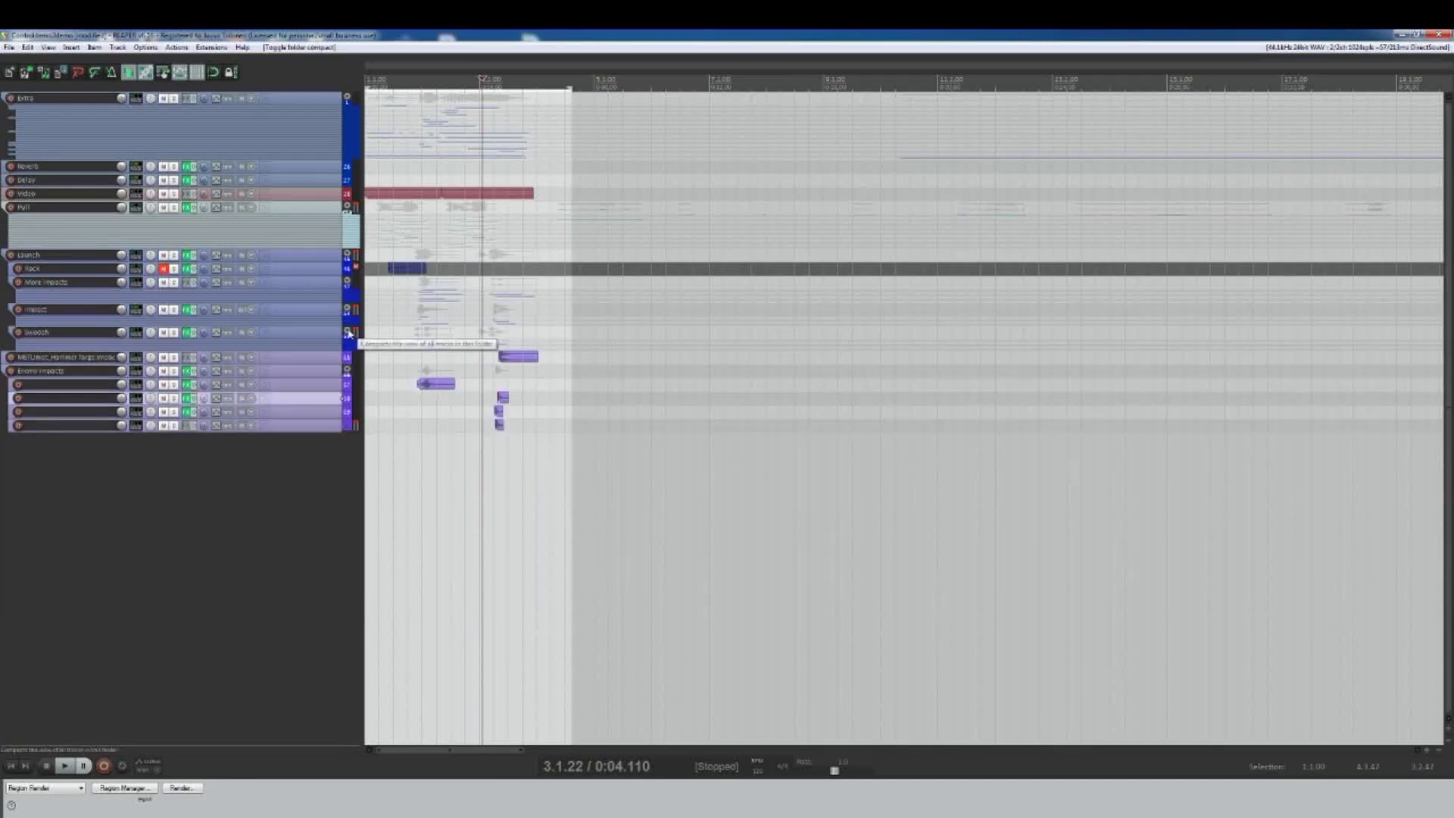
pyautogui.click(347, 371)
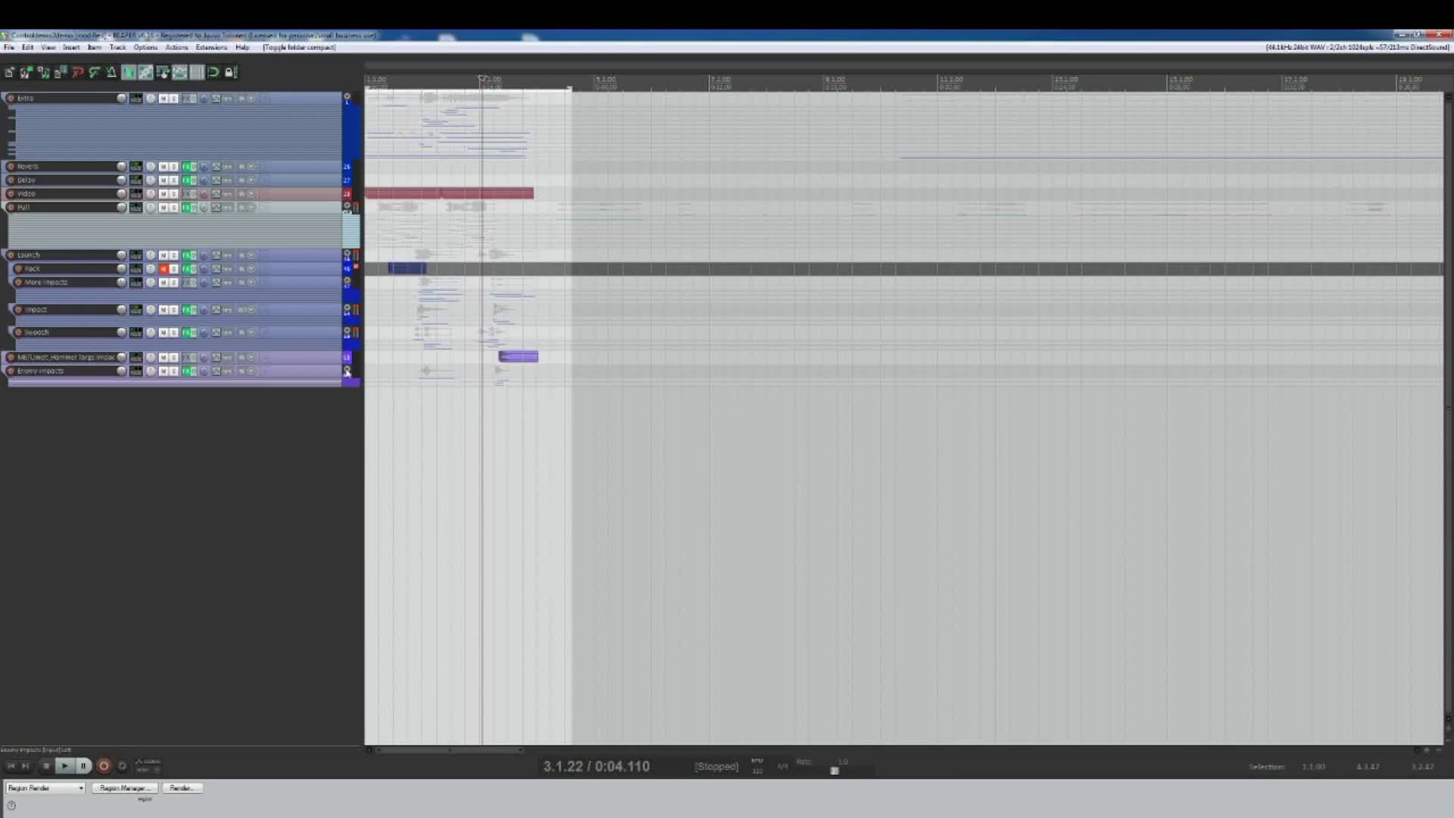
pyautogui.click(347, 255)
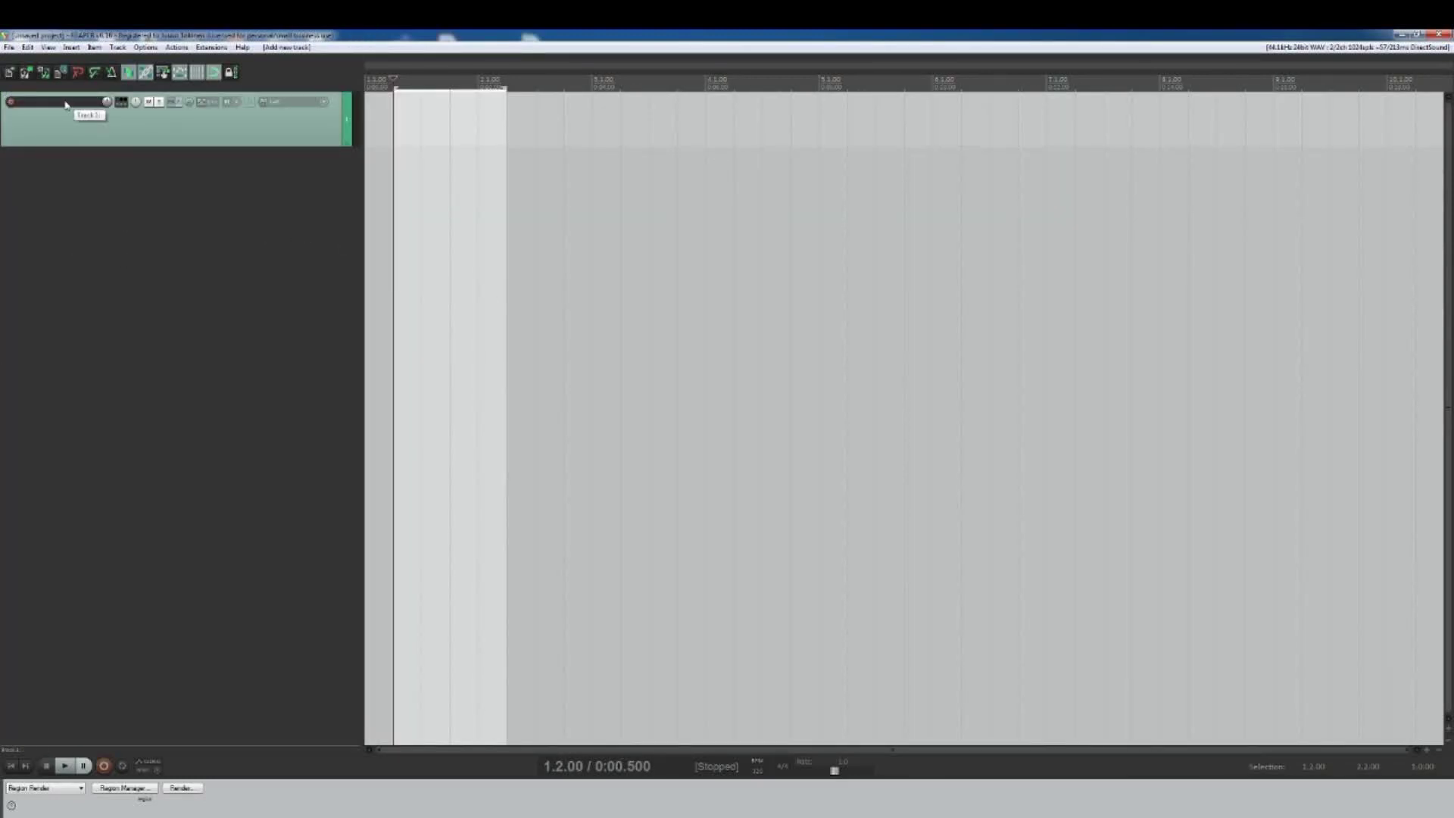
# Step: Add the Reason Rack Plugin instrument to the new project's track, reset its Thor synth to the init patch, and look over Thor's programmer
pyautogui.click(121, 102)
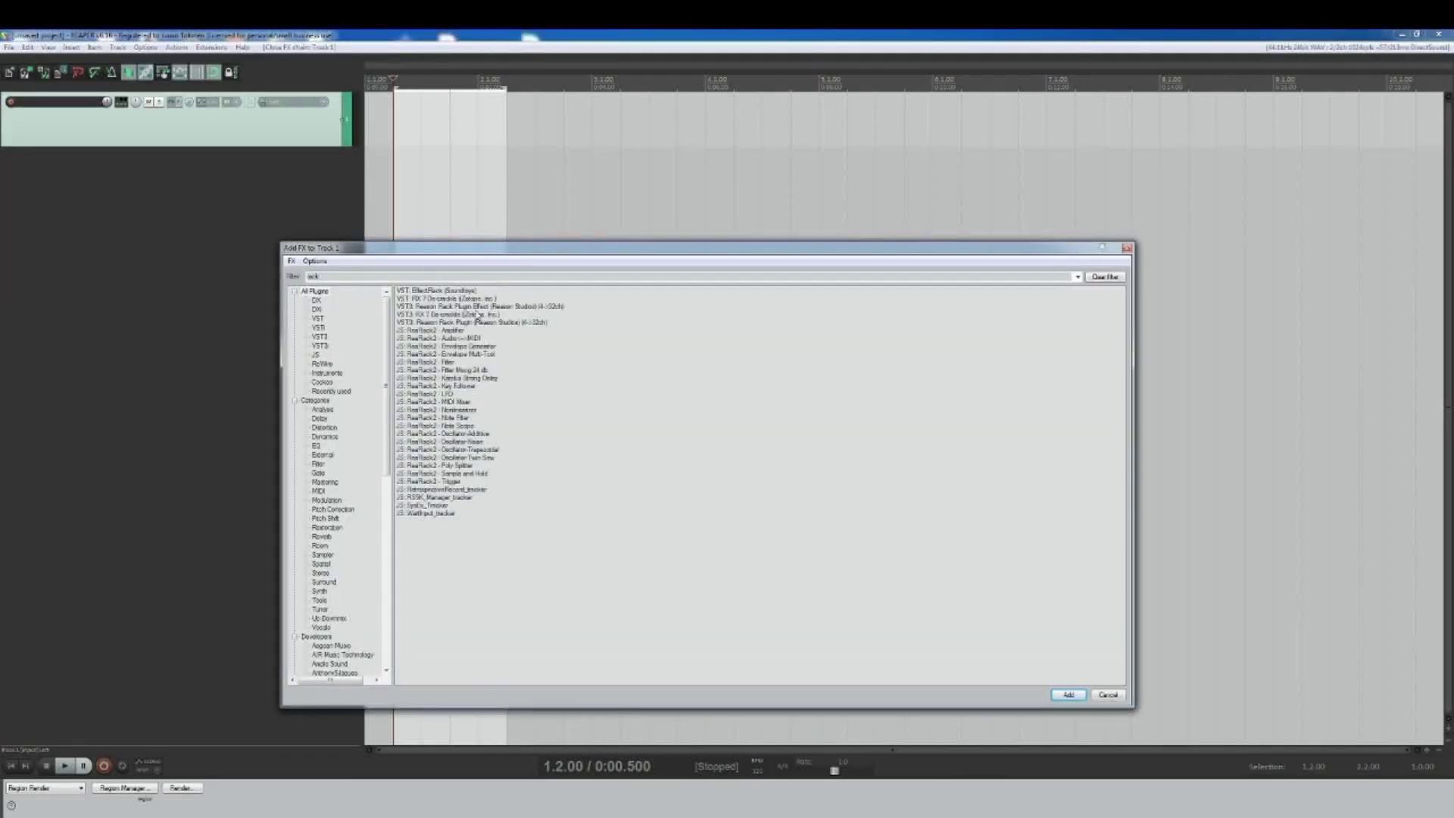
pyautogui.doubleClick(477, 321)
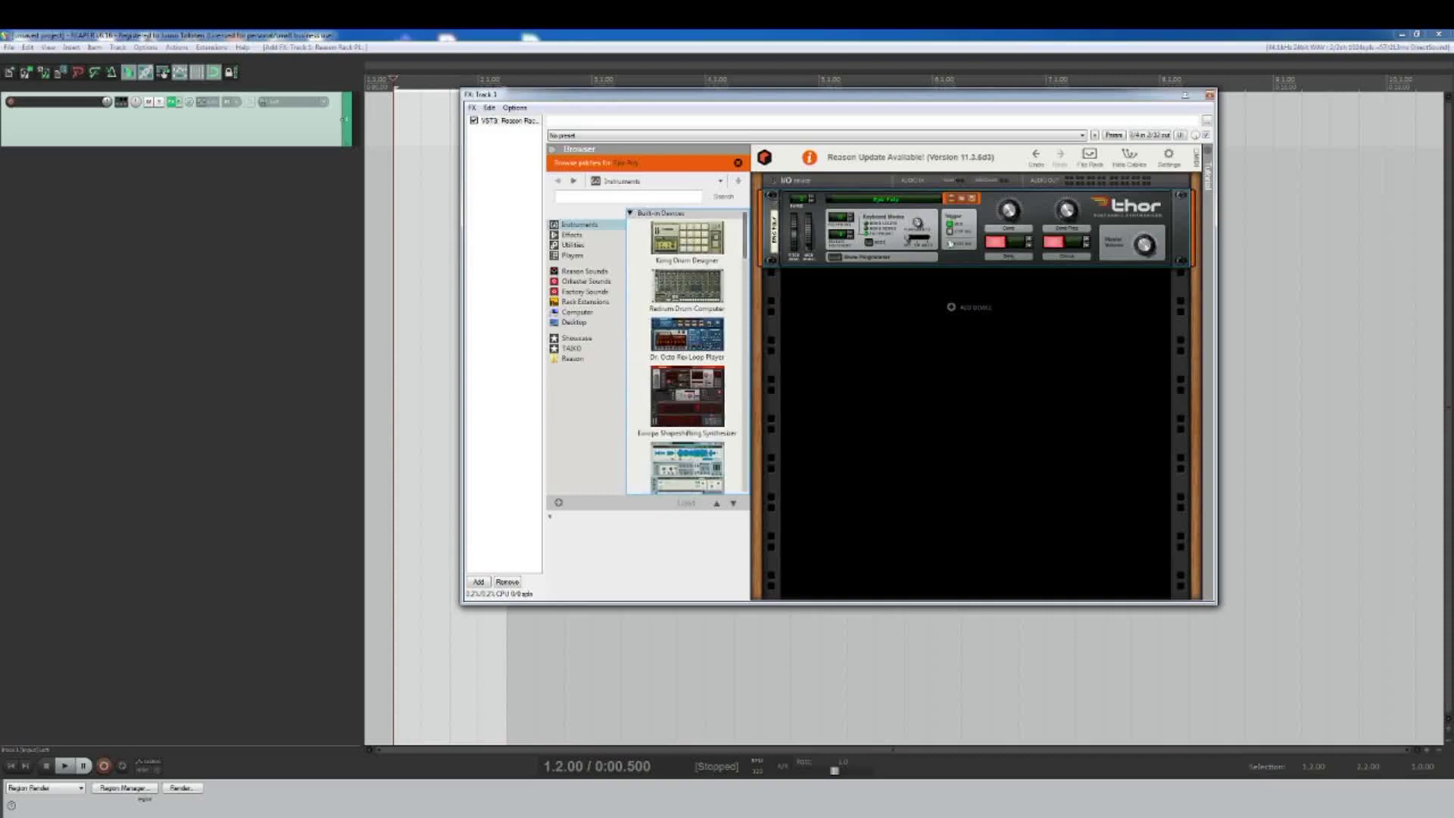
pyautogui.rightClick(947, 399)
pyautogui.click(1004, 472)
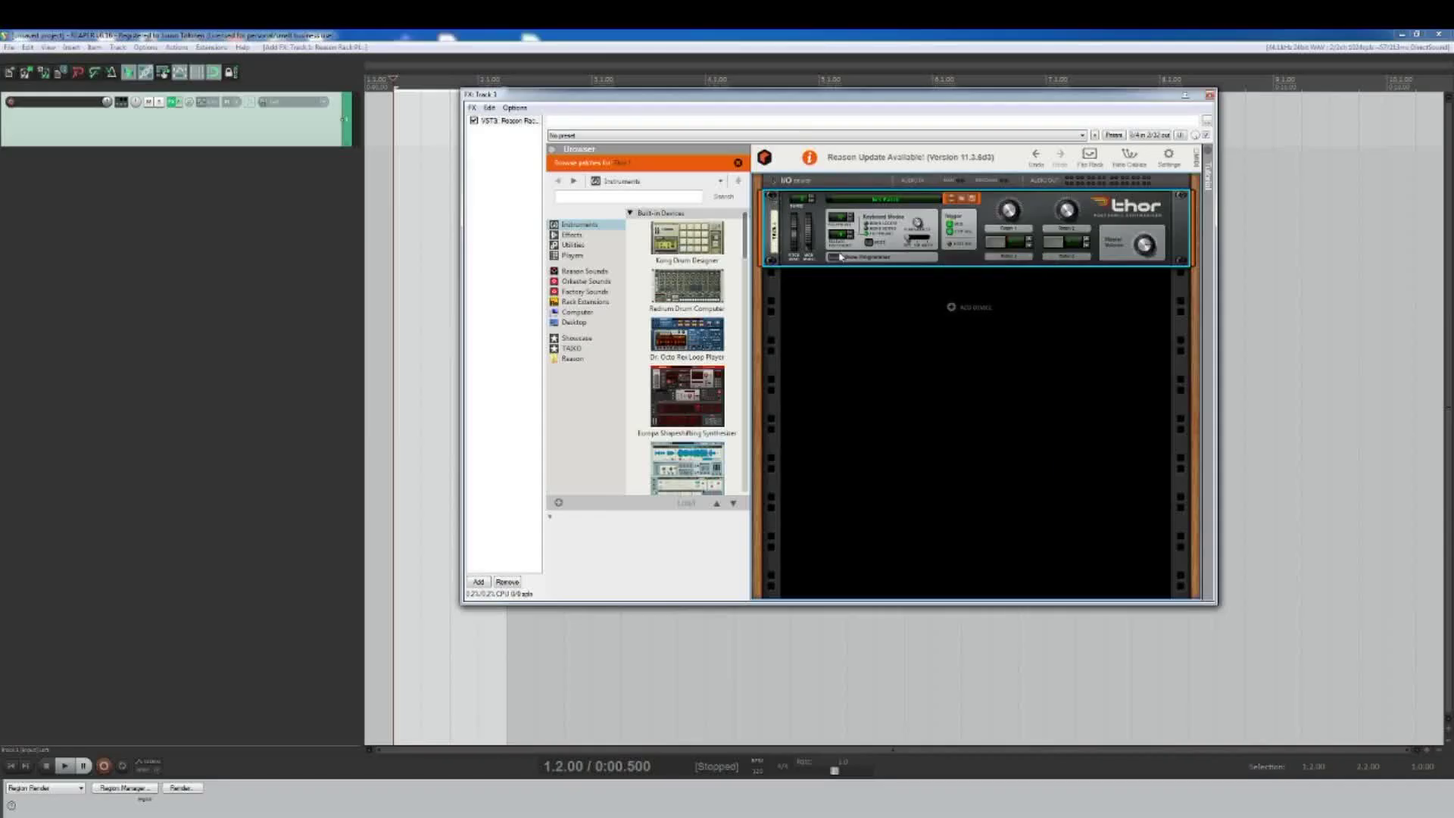
pyautogui.click(840, 257)
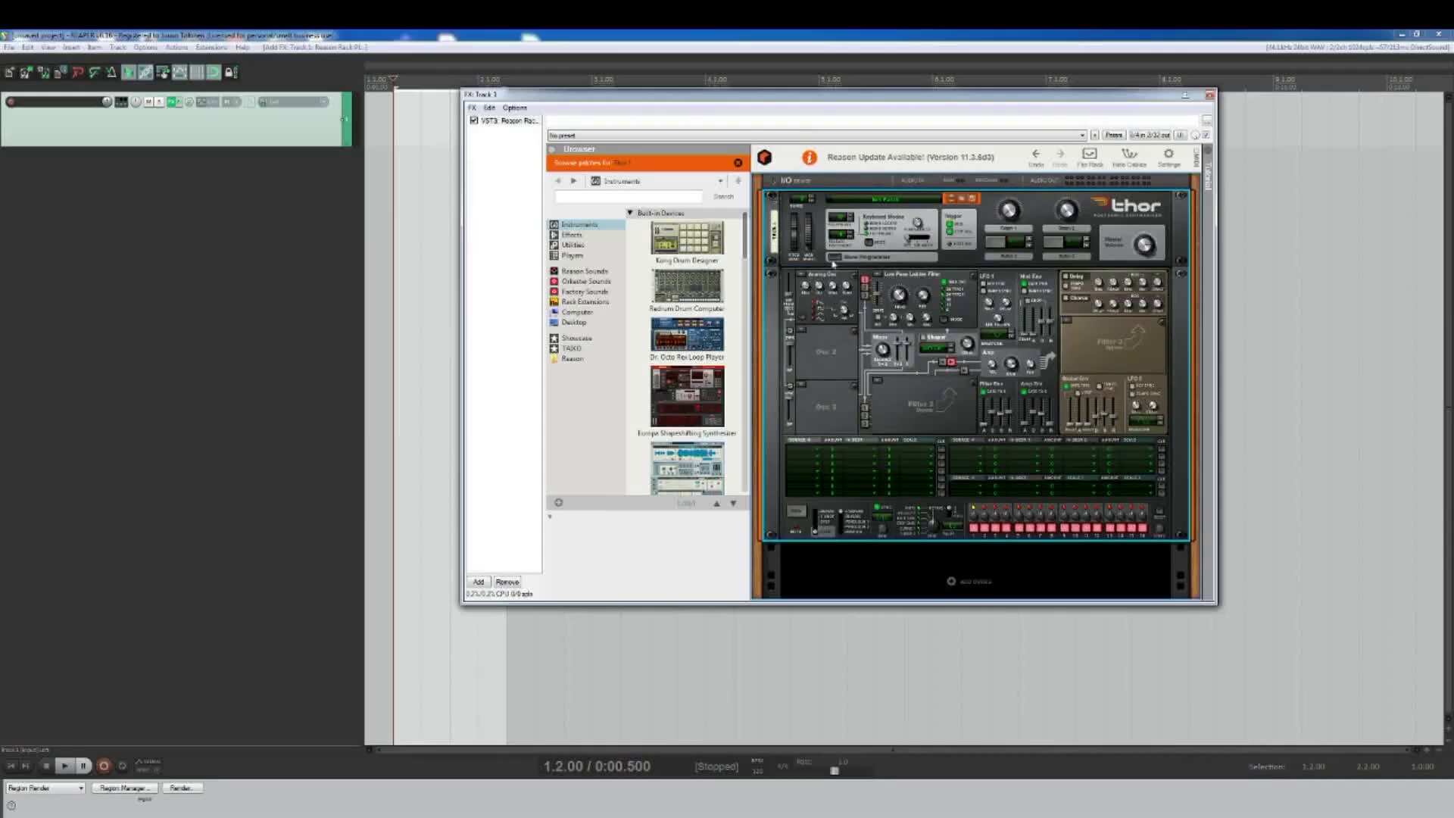
pyautogui.click(834, 257)
# Step: Add the VST3 TRAVELER plugin after the Reason Rack and move the effects window clear of the track's clip area
pyautogui.doubleClick(502, 194)
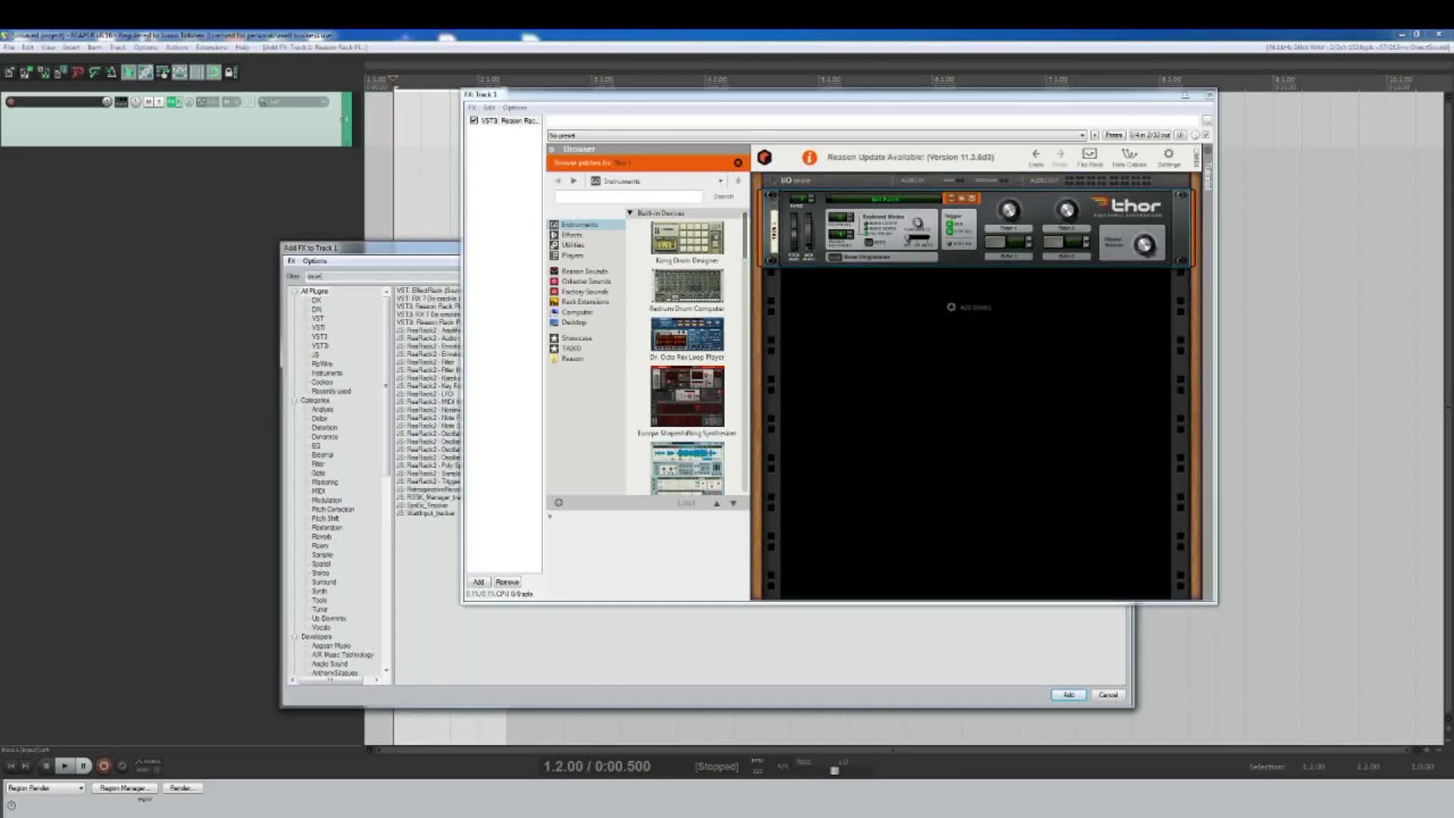
pyautogui.moveTo(408, 248); pyautogui.dragTo(254, 257)
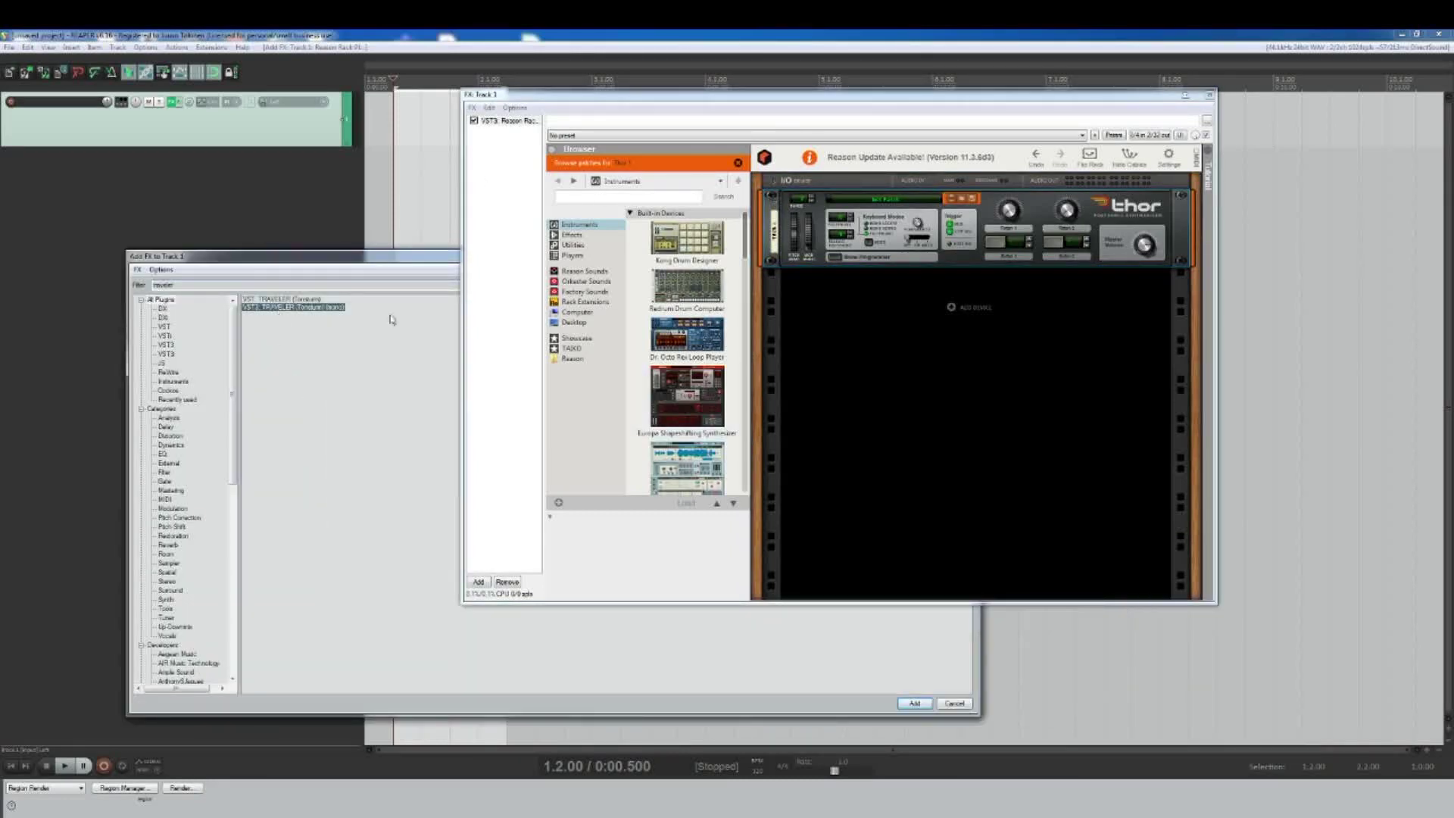
pyautogui.press('Return')
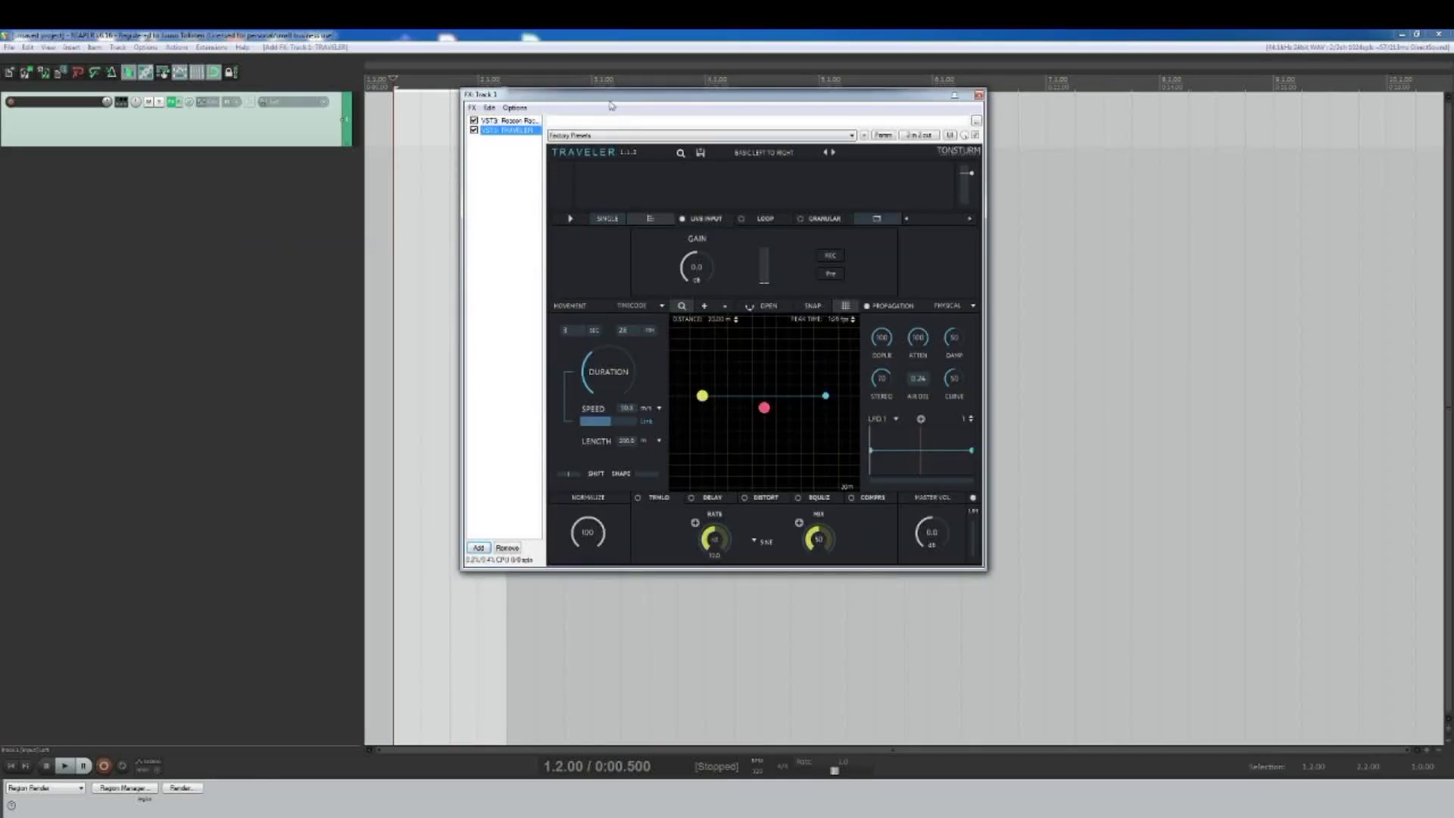
pyautogui.moveTo(612, 106); pyautogui.dragTo(710, 148)
# Step: Insert a MIDI item across the time selection, enter one long note spanning most of it, and close the MIDI editor
pyautogui.hotkey('ctrl', 'alt', 'n')
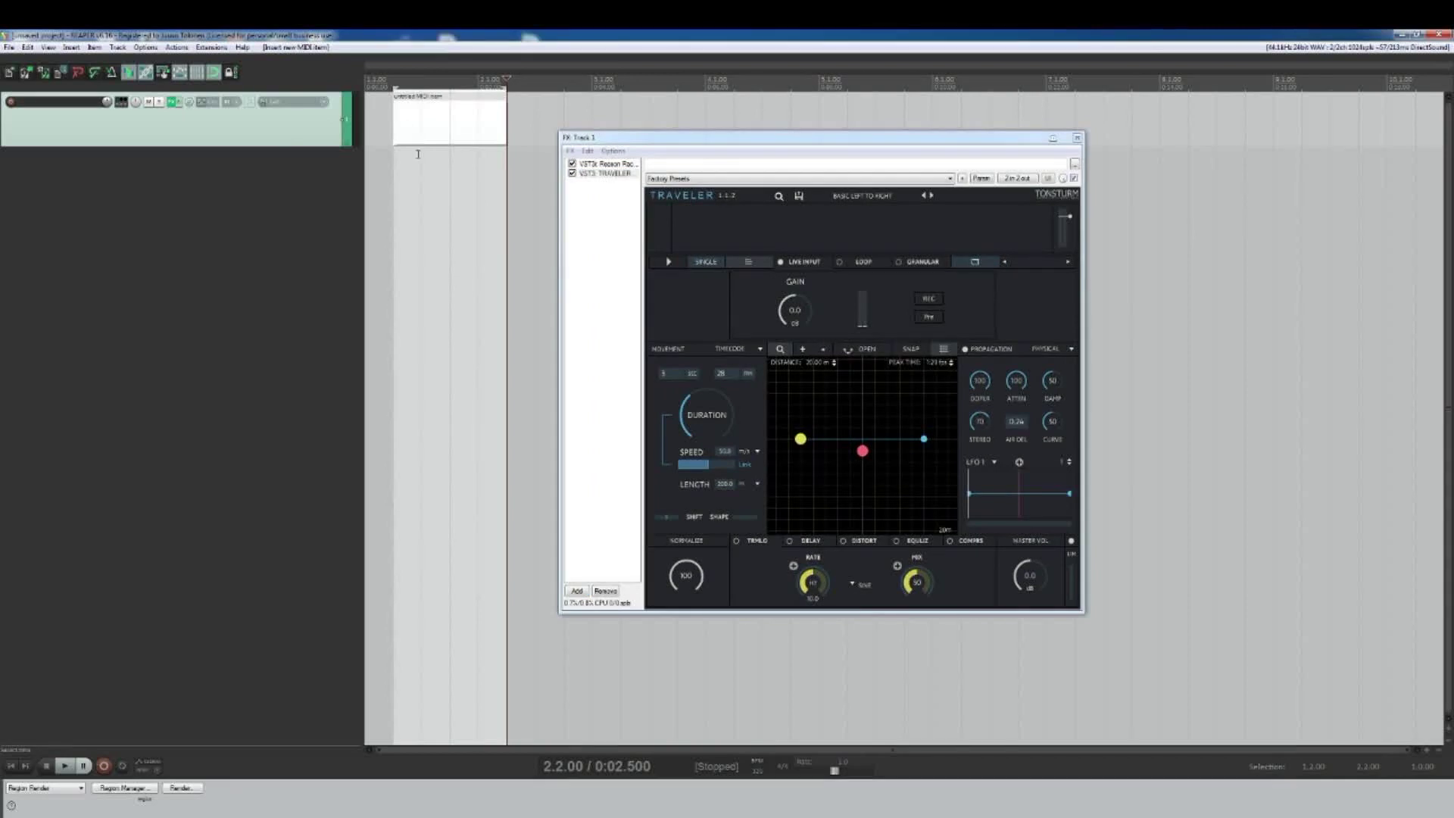
pyautogui.doubleClick(420, 121)
pyautogui.moveTo(984, 302); pyautogui.dragTo(945, 253)
pyautogui.moveTo(870, 443); pyautogui.dragTo(1231, 446)
pyautogui.click(1239, 253)
# Step: Reshape Traveler's movement path into a steep curve passing close to the listener, and adjust its speed and duration
pyautogui.moveTo(921, 436); pyautogui.dragTo(908, 474)
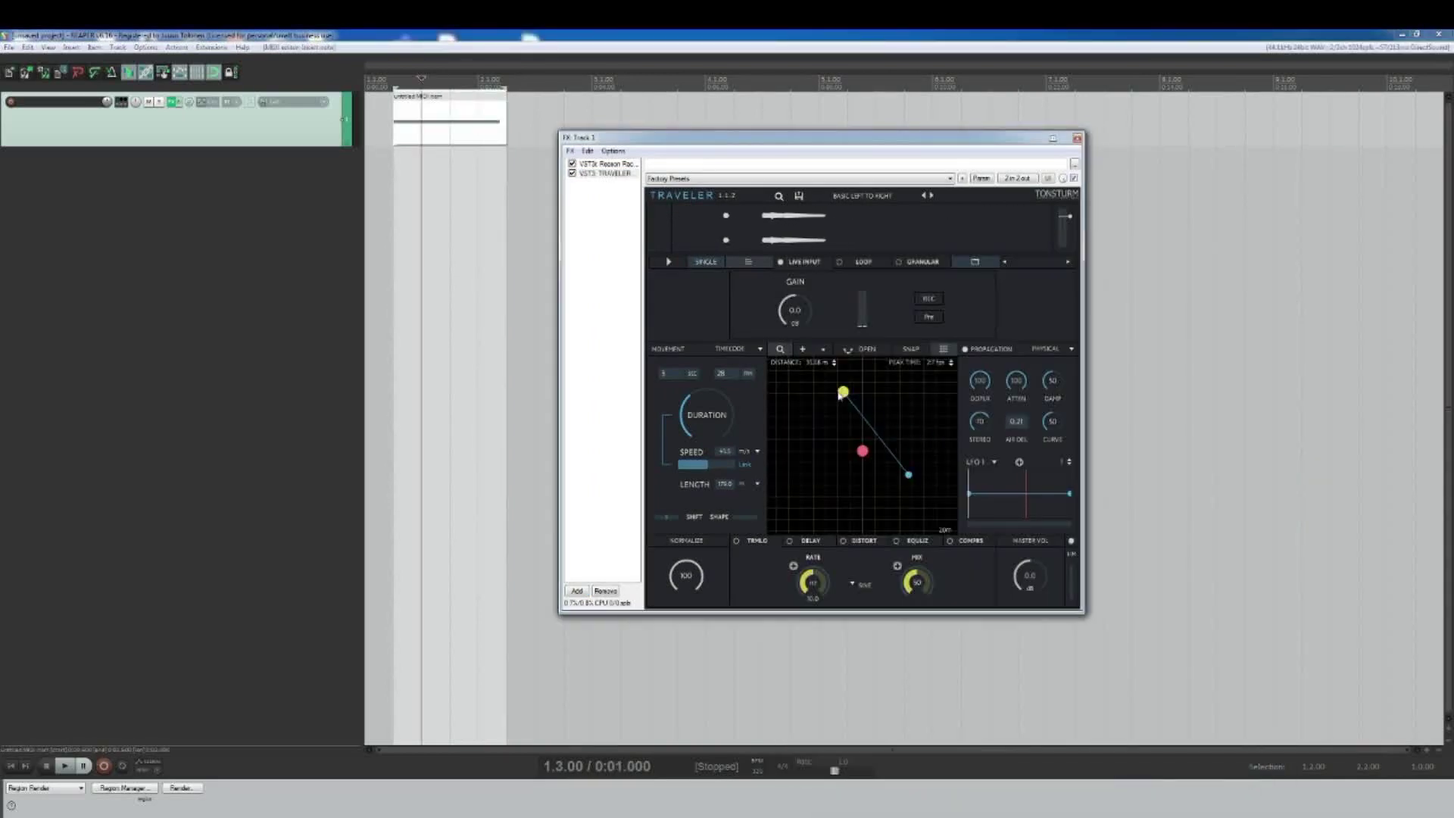
pyautogui.moveTo(844, 393); pyautogui.dragTo(879, 370)
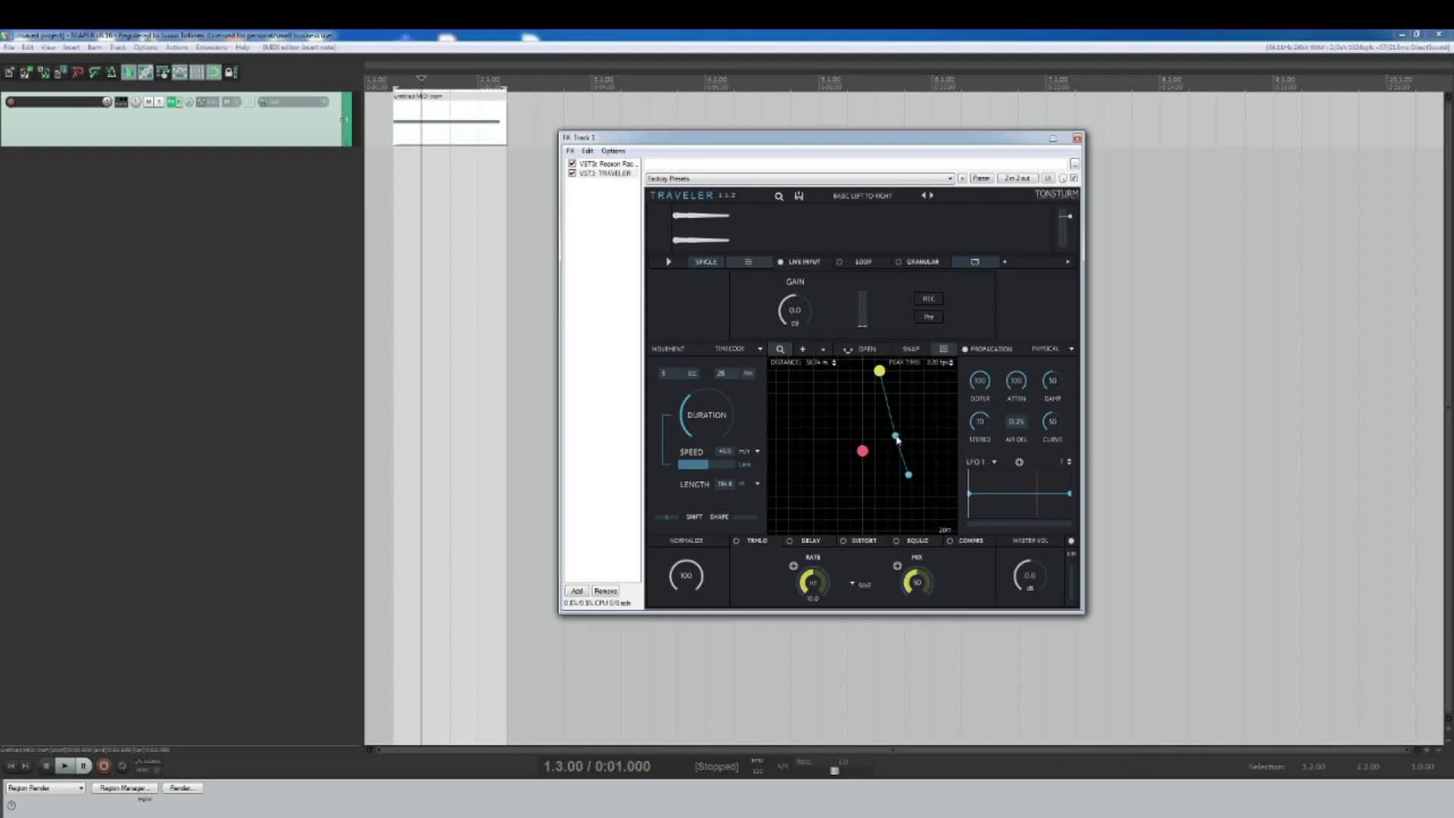
pyautogui.moveTo(896, 437); pyautogui.dragTo(884, 440)
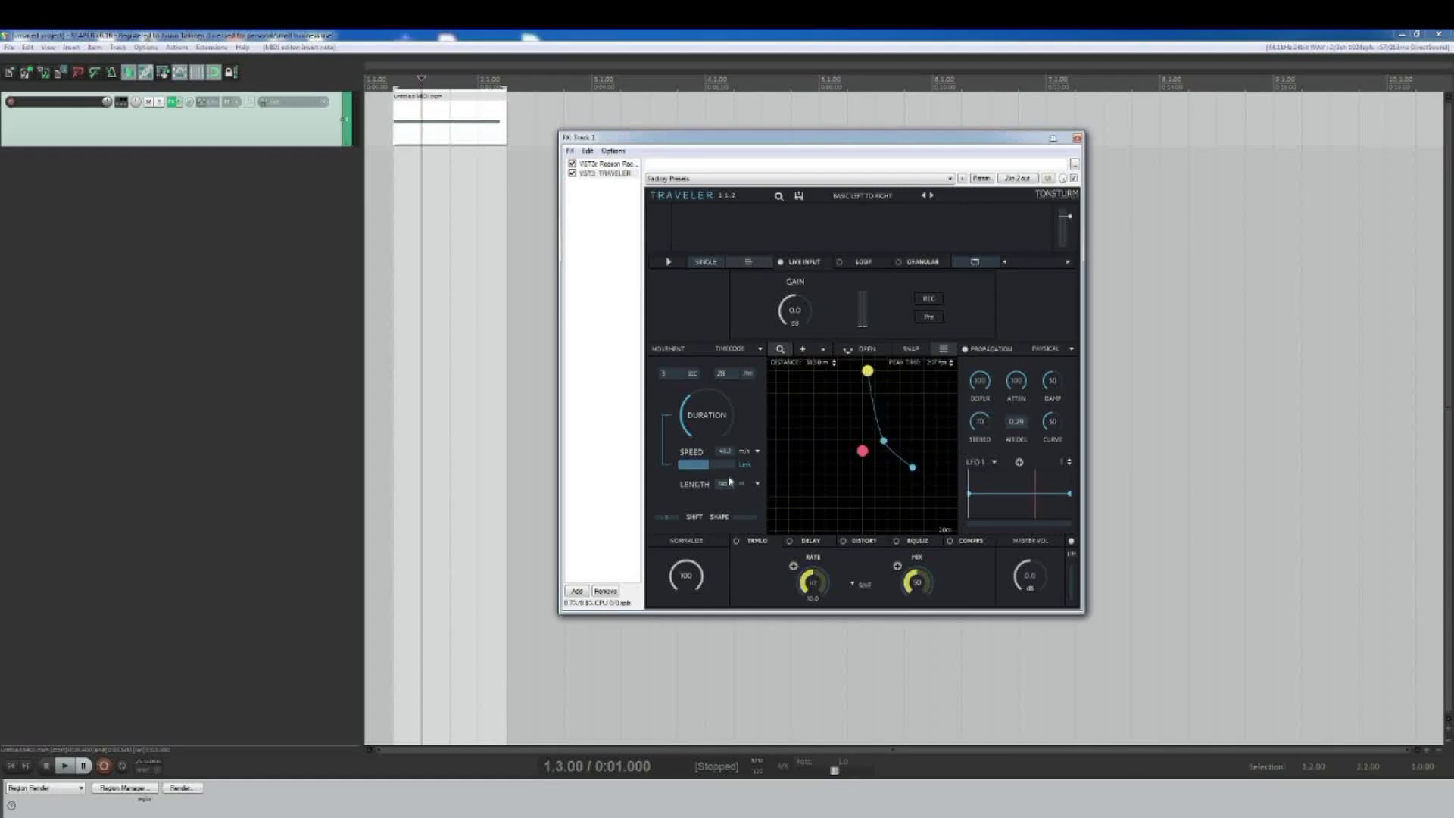
pyautogui.moveTo(715, 468); pyautogui.dragTo(724, 467)
pyautogui.moveTo(707, 418)
pyautogui.mouseDown()
pyautogui.moveTo(709, 437)
pyautogui.moveTo(721, 421)
pyautogui.mouseUp()
# Step: Play the note through Traveler repeatedly while shortening the movement duration to under one second
pyautogui.click(403, 216)
pyautogui.press('space')
pyautogui.press('space')
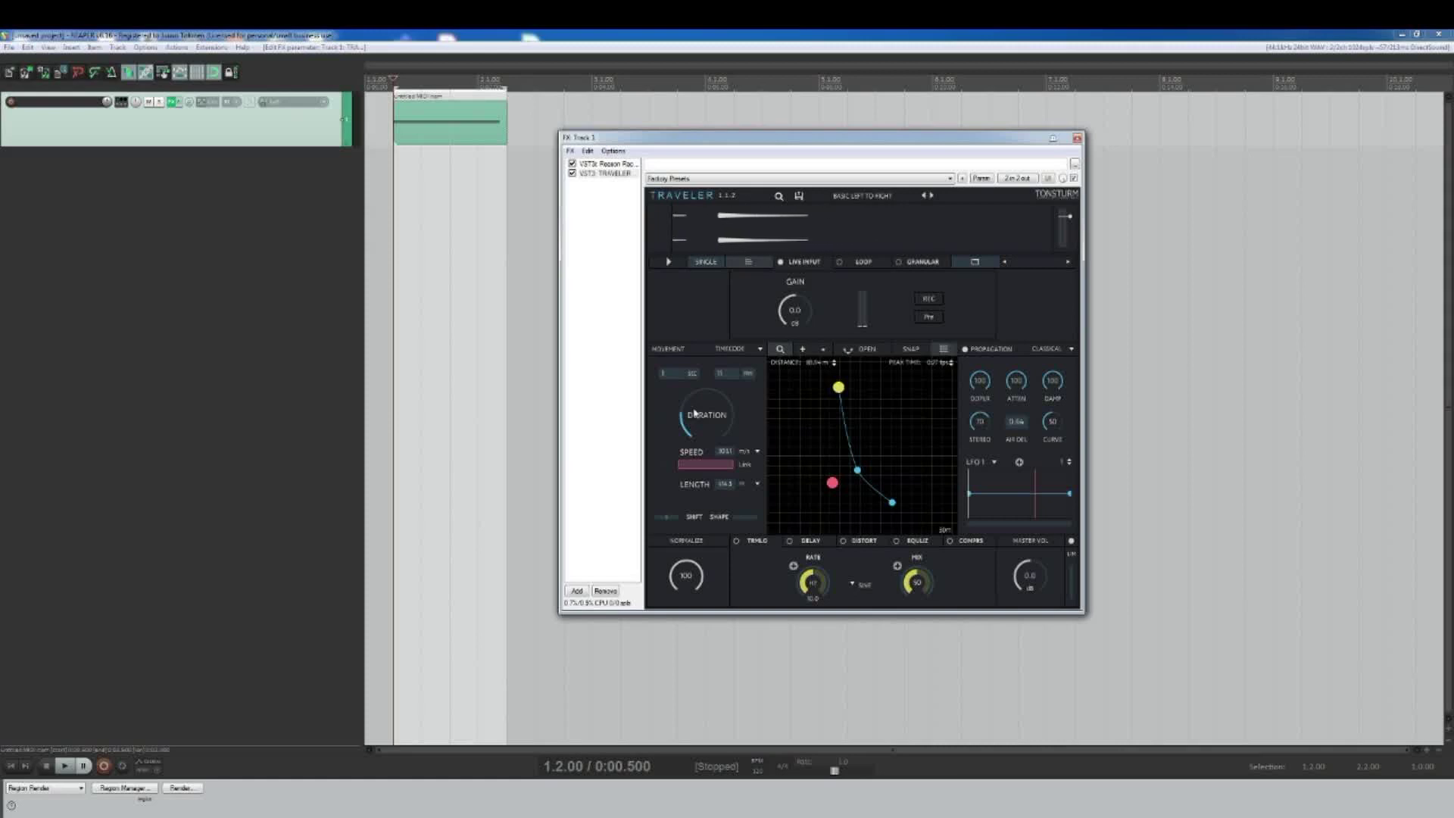
pyautogui.press('space')
pyautogui.press('space')
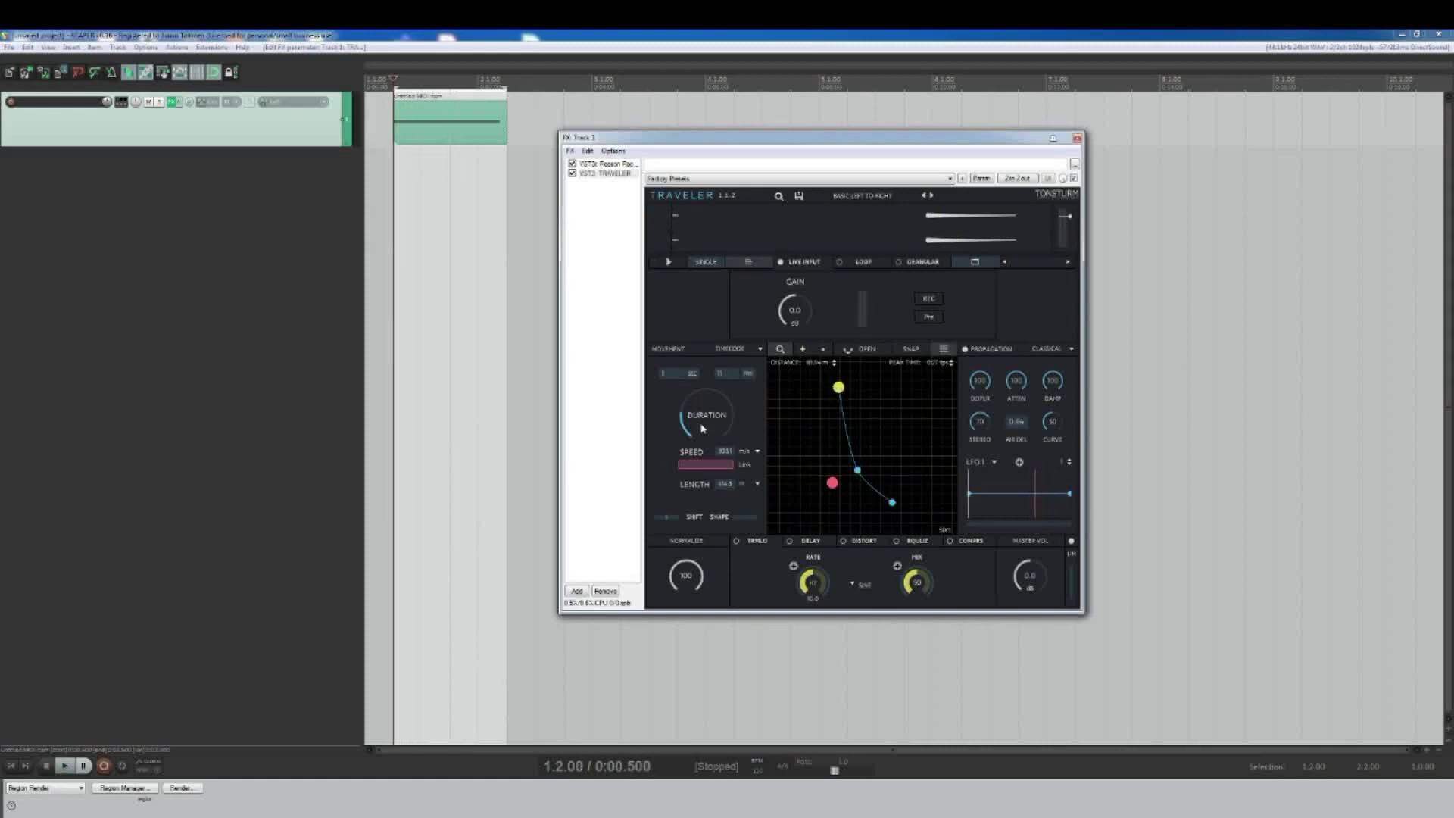
pyautogui.press('space')
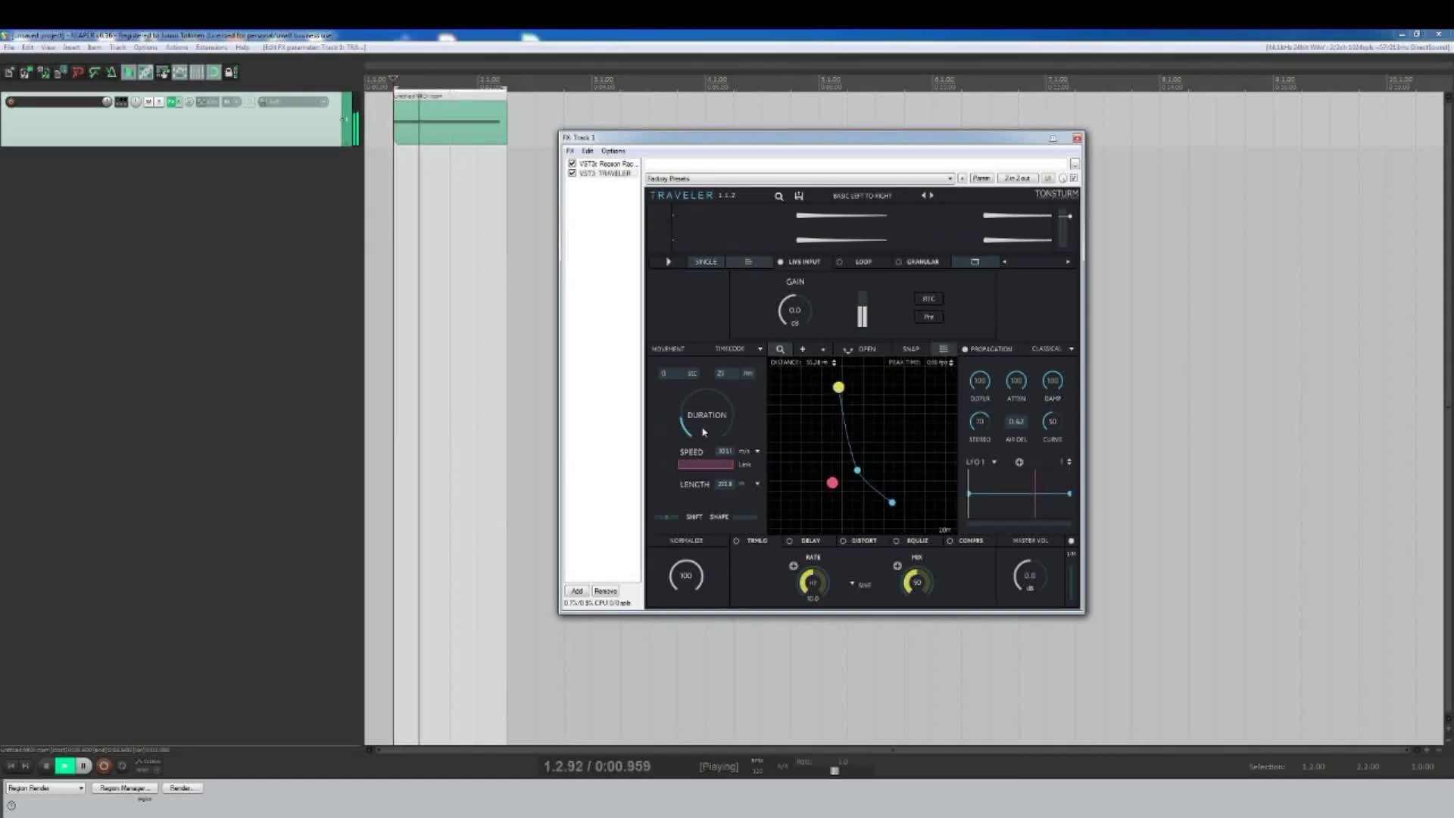
pyautogui.press('space')
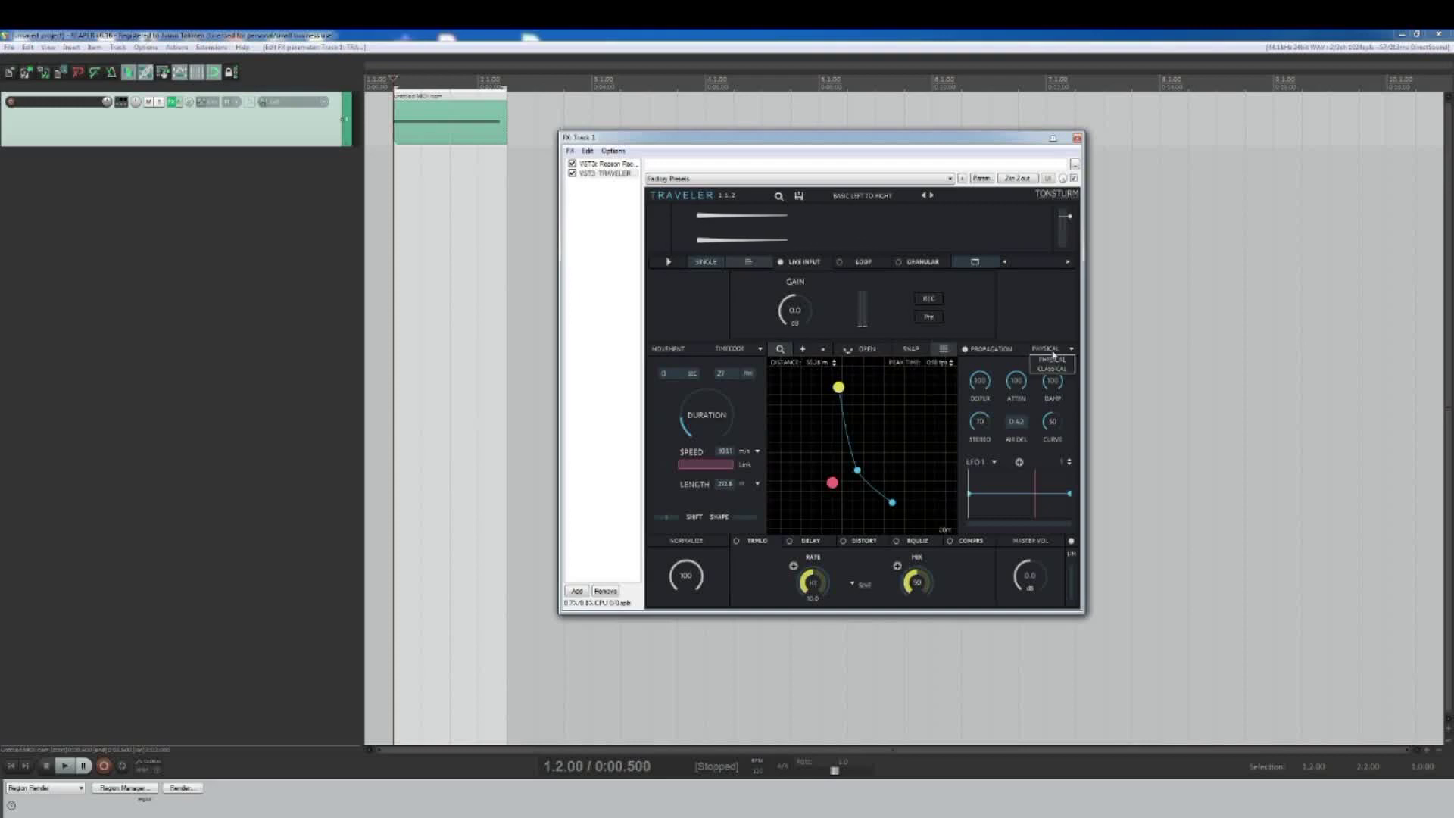
# Step: Play the note with Traveler's damping at 0, and again with damping restored to 100, to compare the sound
pyautogui.moveTo(1052, 474); pyautogui.dragTo(1061, 543)
pyautogui.press('space')
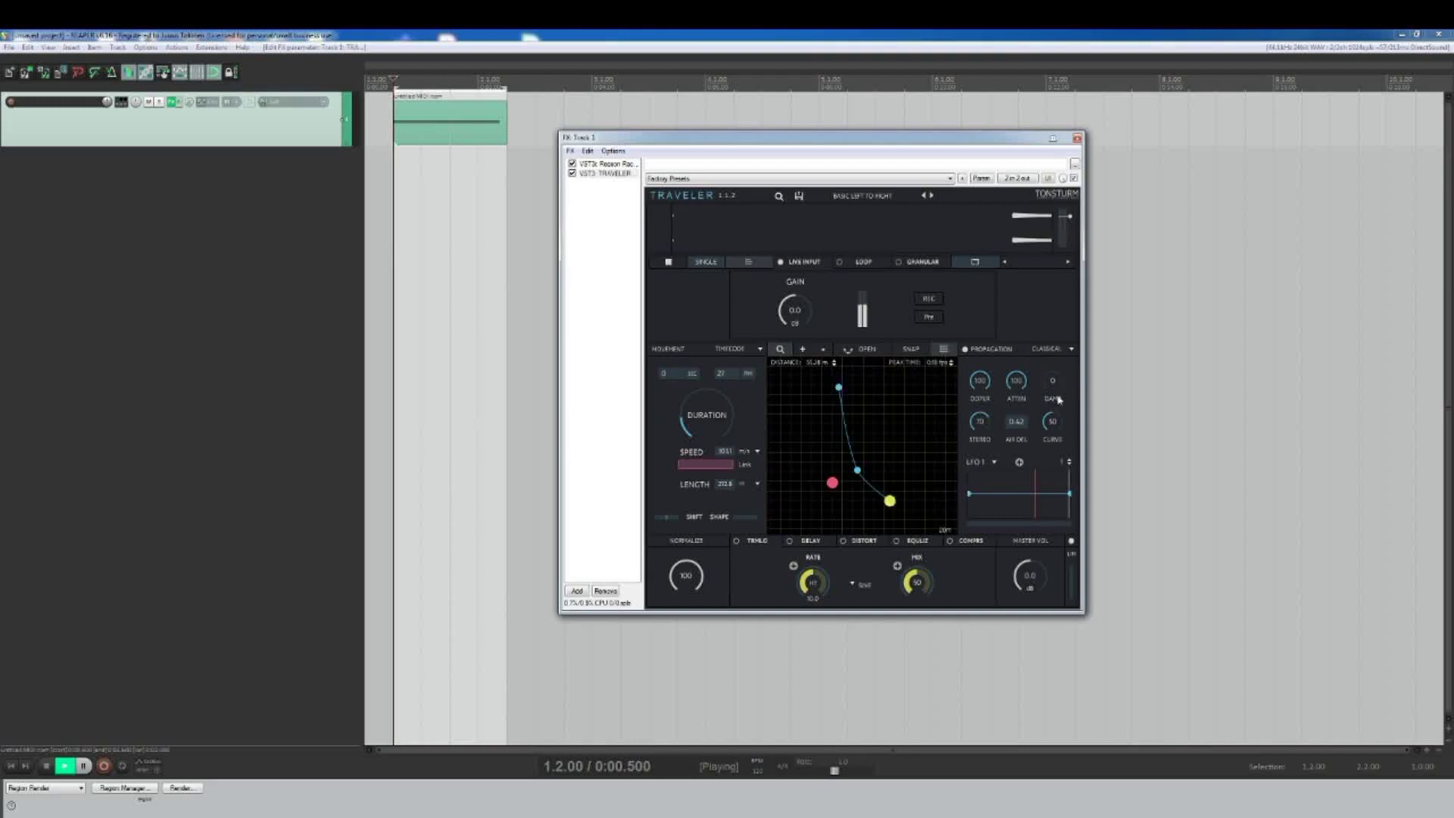
pyautogui.press('space')
pyautogui.doubleClick(1054, 384)
pyautogui.press('space')
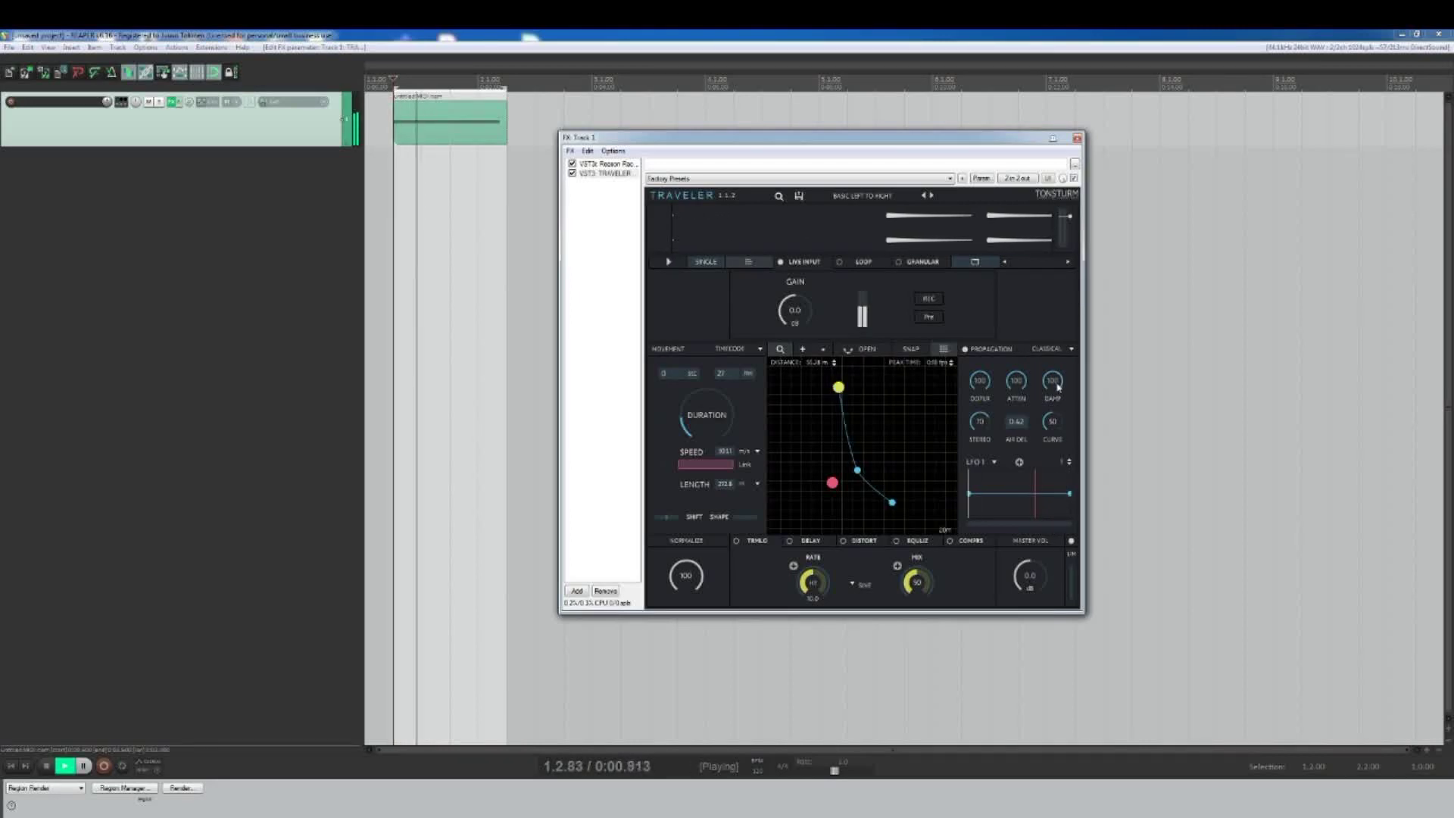
pyautogui.press('space')
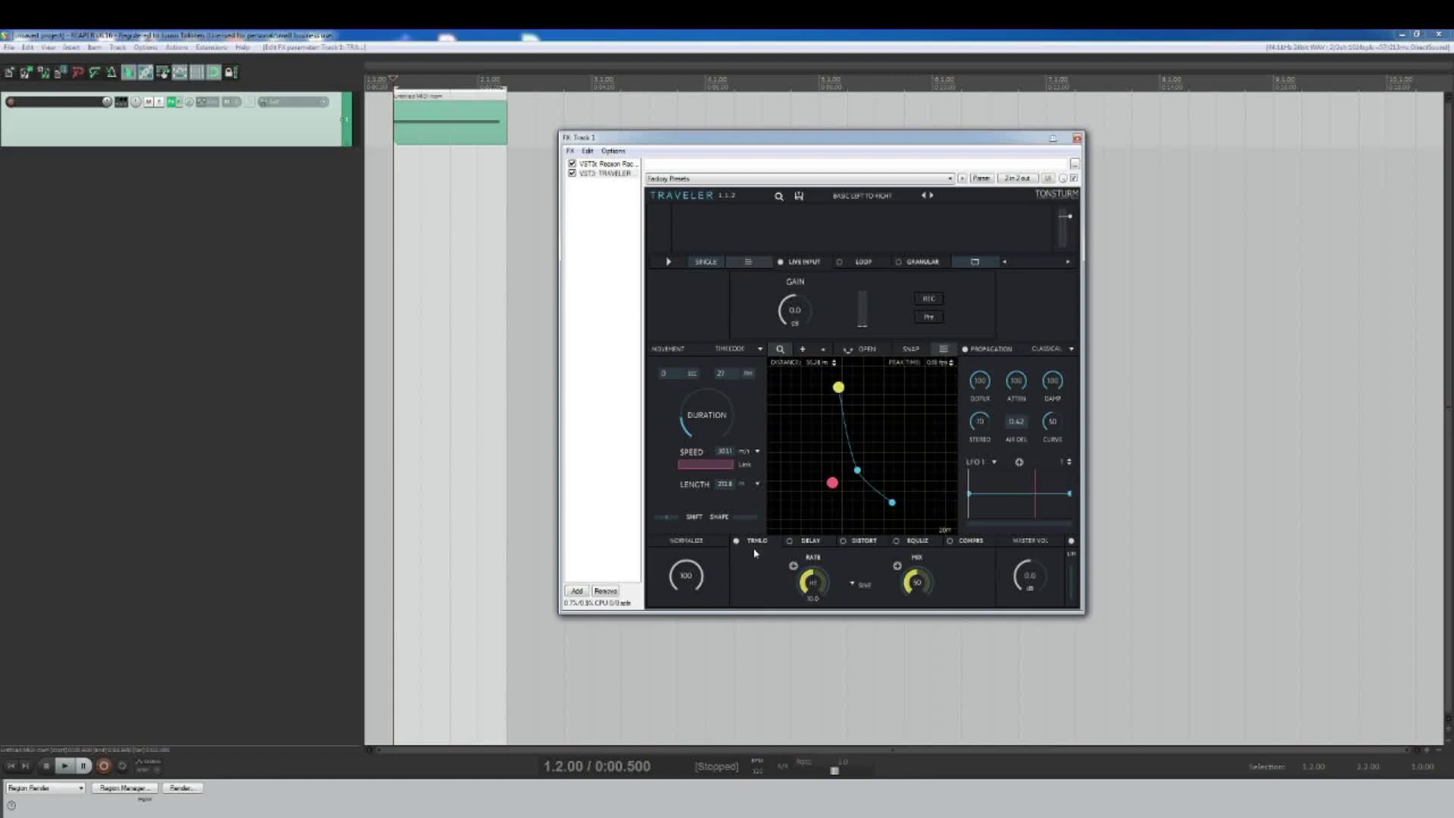
# Step: Enable Traveler's distortion alongside its tremolo and play the note through both effects
pyautogui.click(847, 547)
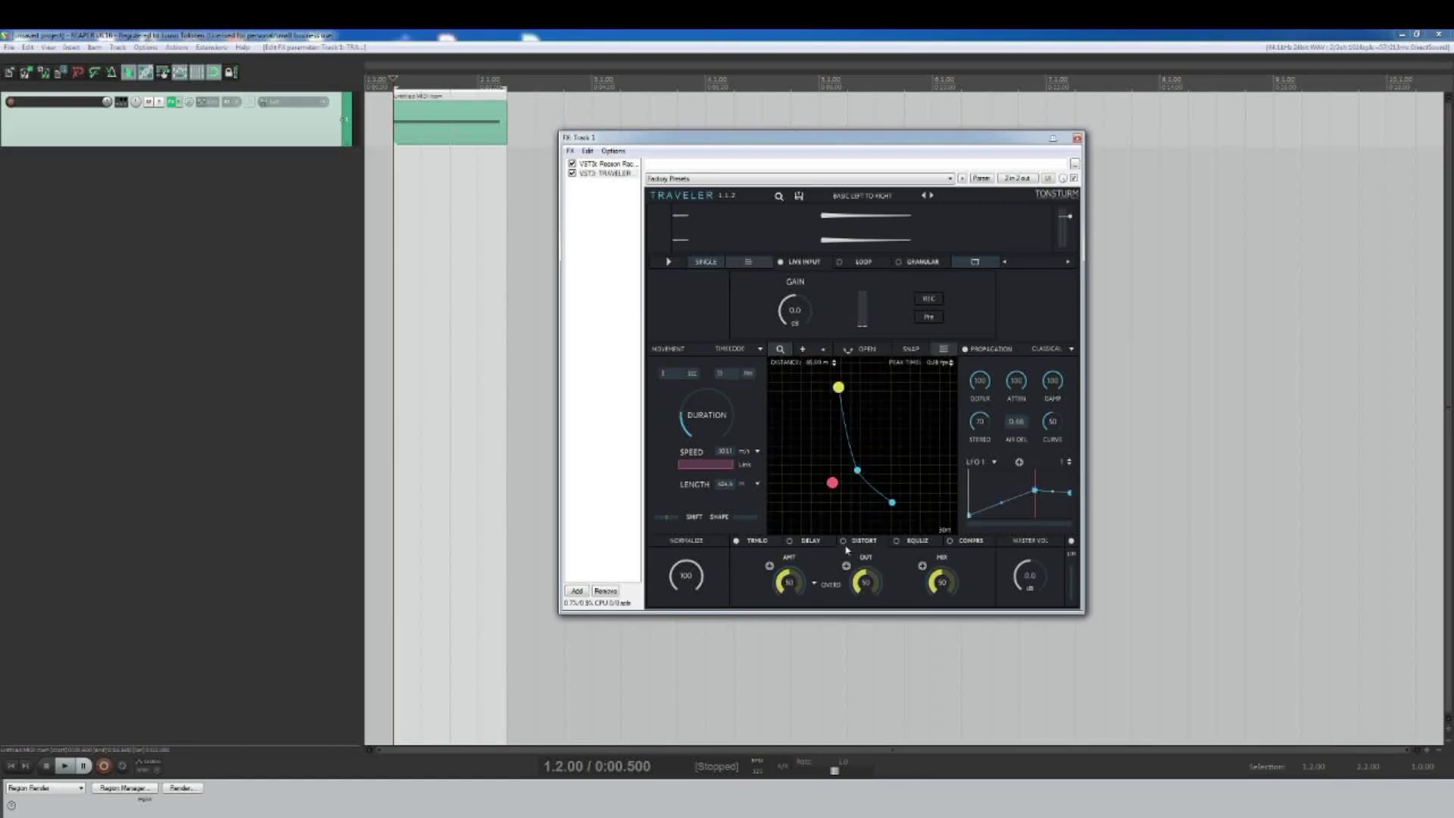
pyautogui.press('space')
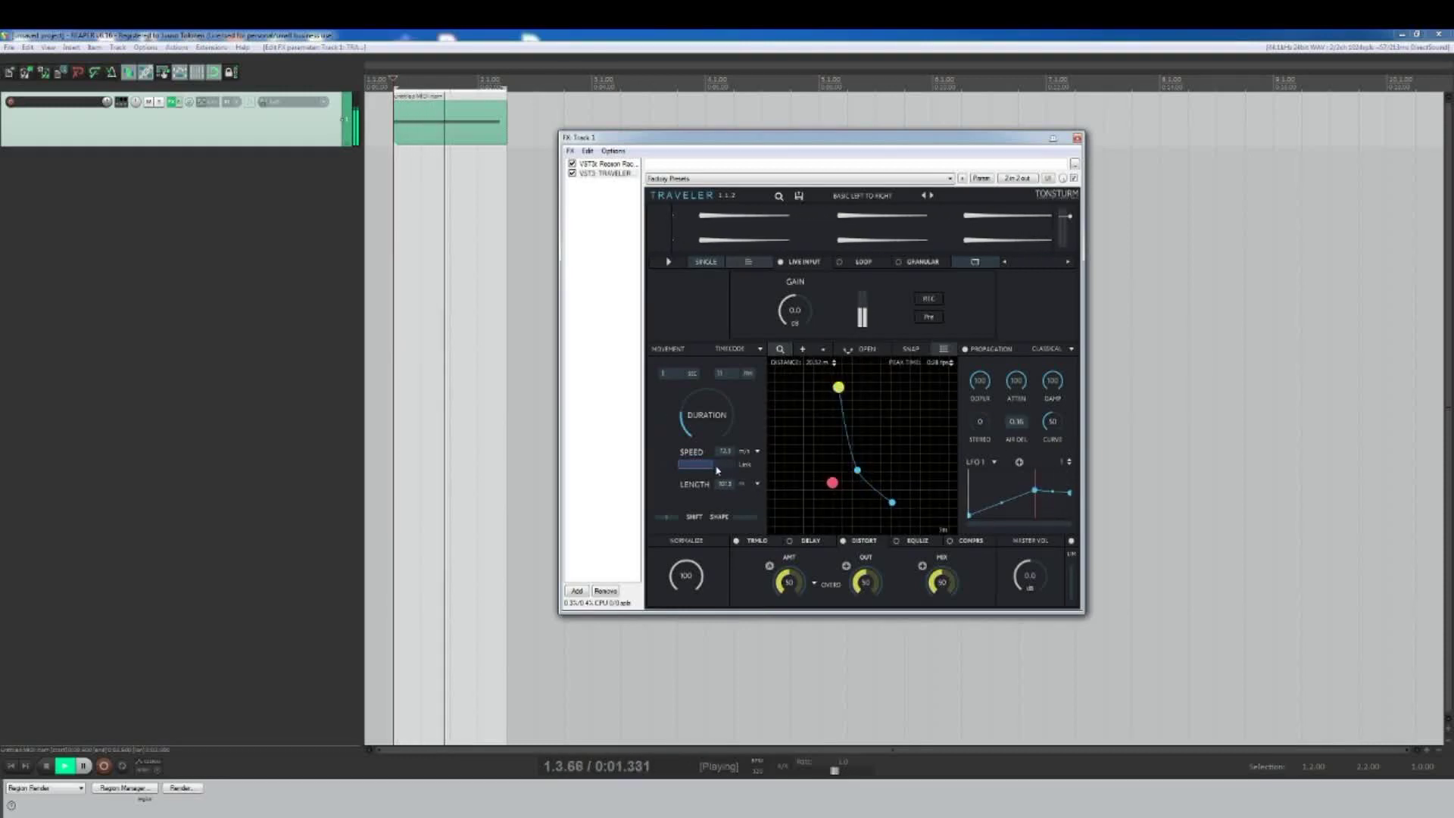
# Step: Raise Traveler's movement speed, shorten its duration to just under one second, and play the note to check the pass
pyautogui.press('space')
pyautogui.scroll(5, 719, 469)
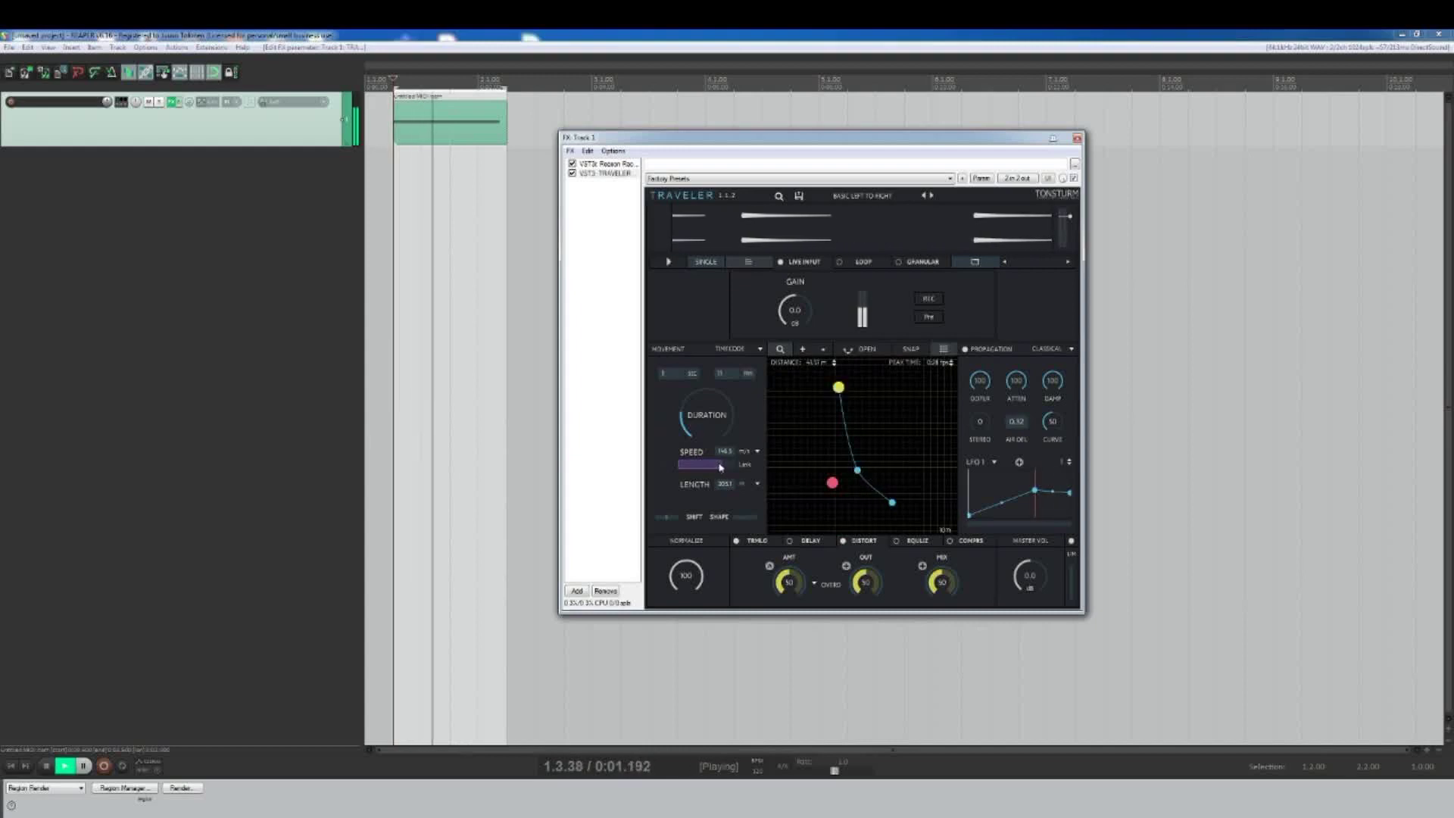
pyautogui.moveTo(718, 467); pyautogui.dragTo(714, 430)
pyautogui.press('space')
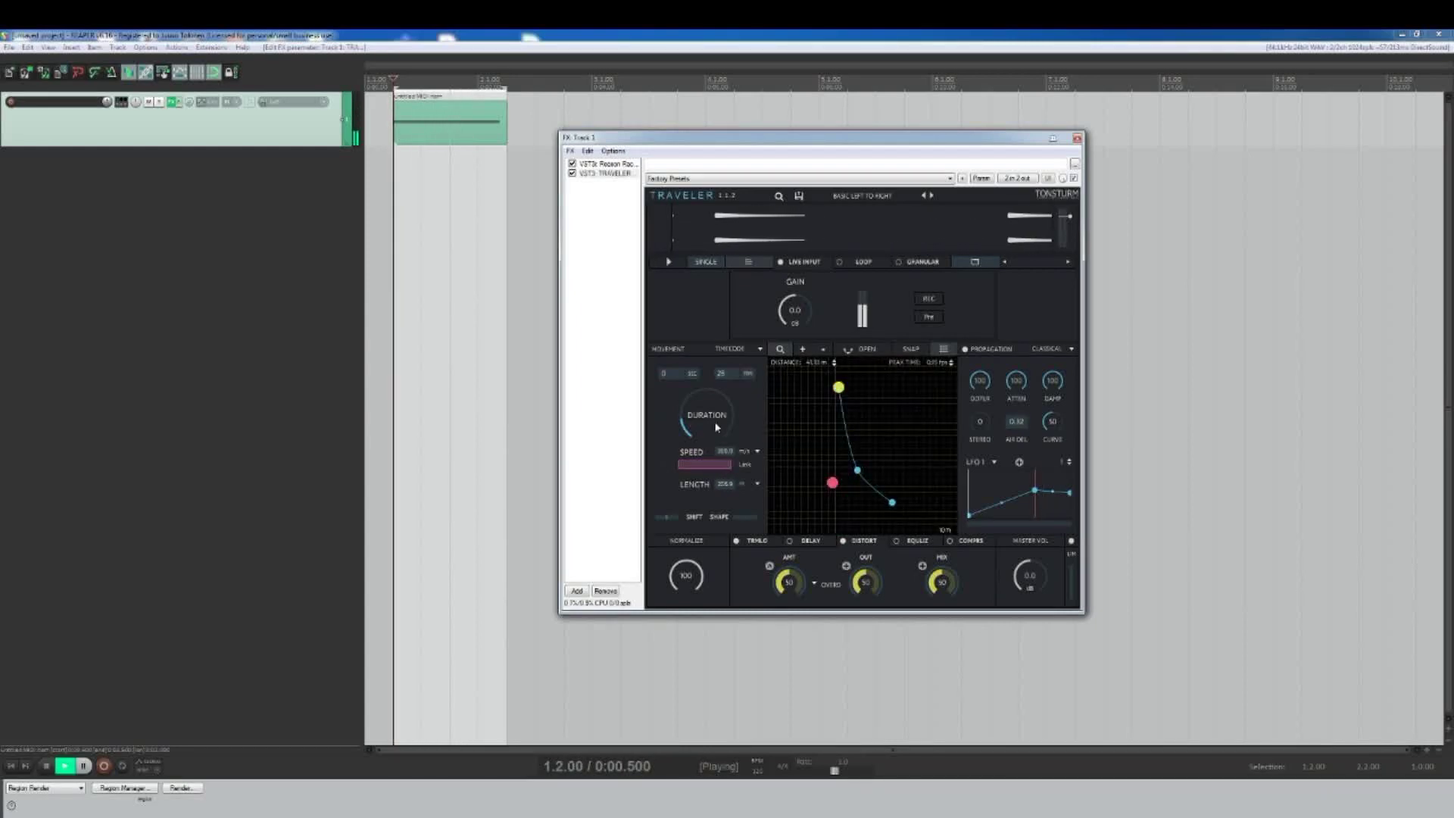
pyautogui.press('space')
pyautogui.press('space')
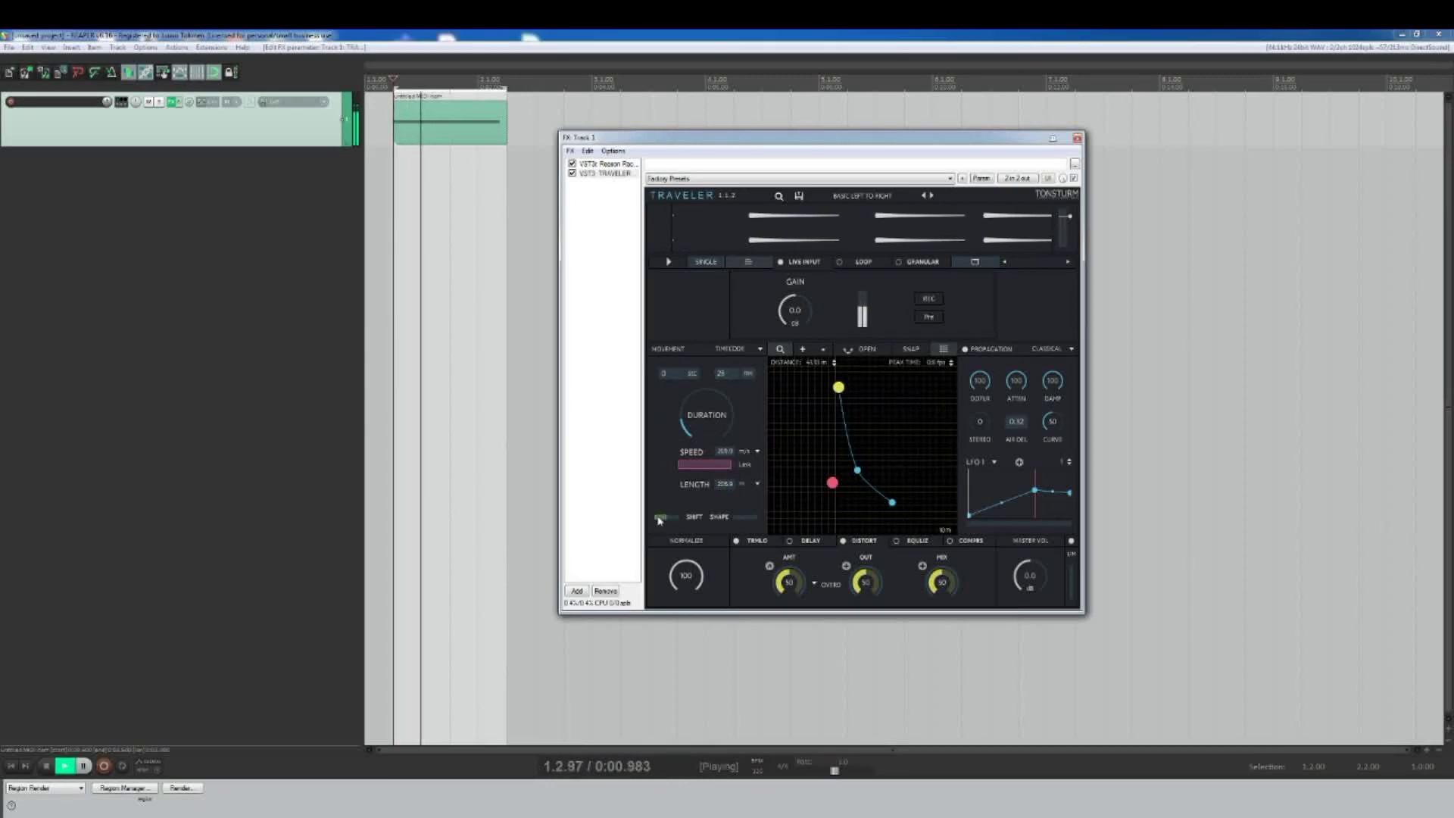
# Step: Adjust Traveler's movement shift slightly and play the note again with the new timing
pyautogui.moveTo(659, 520); pyautogui.dragTo(663, 522)
pyautogui.press('space')
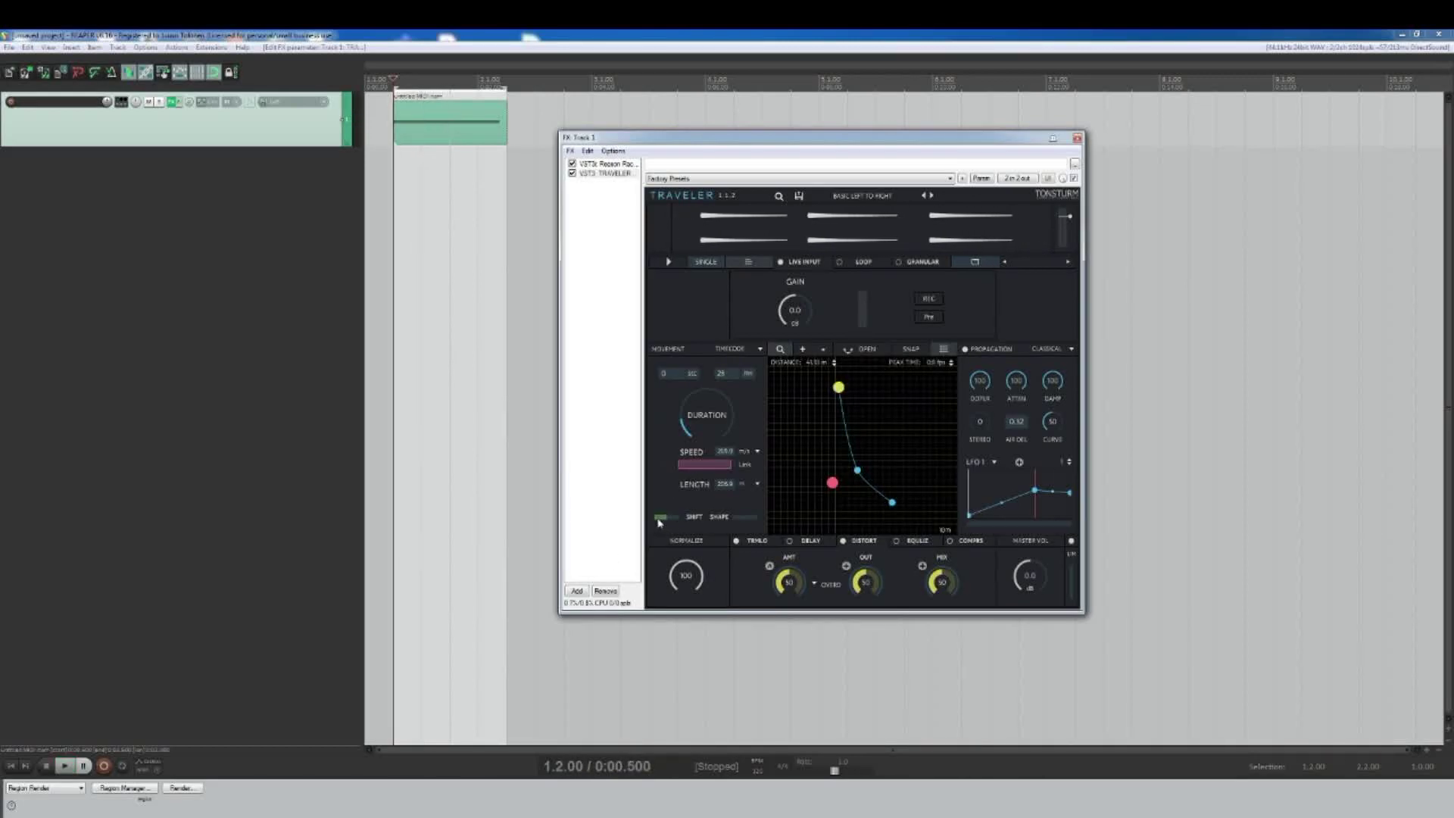
pyautogui.press('space')
pyautogui.press('space')
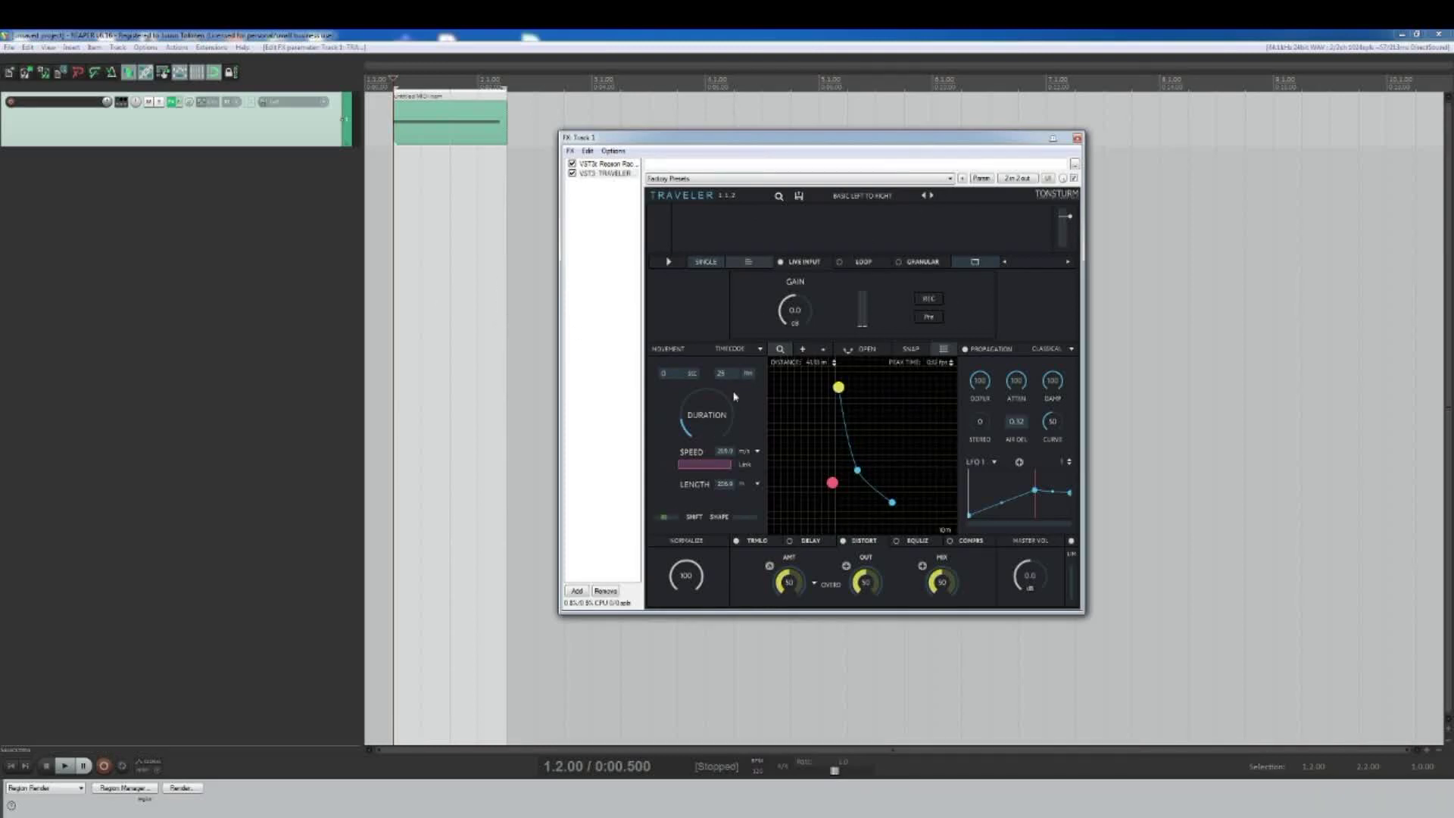
# Step: Add a second track, send track 1 to it, and arm it to record its output
pyautogui.doubleClick(40, 206)
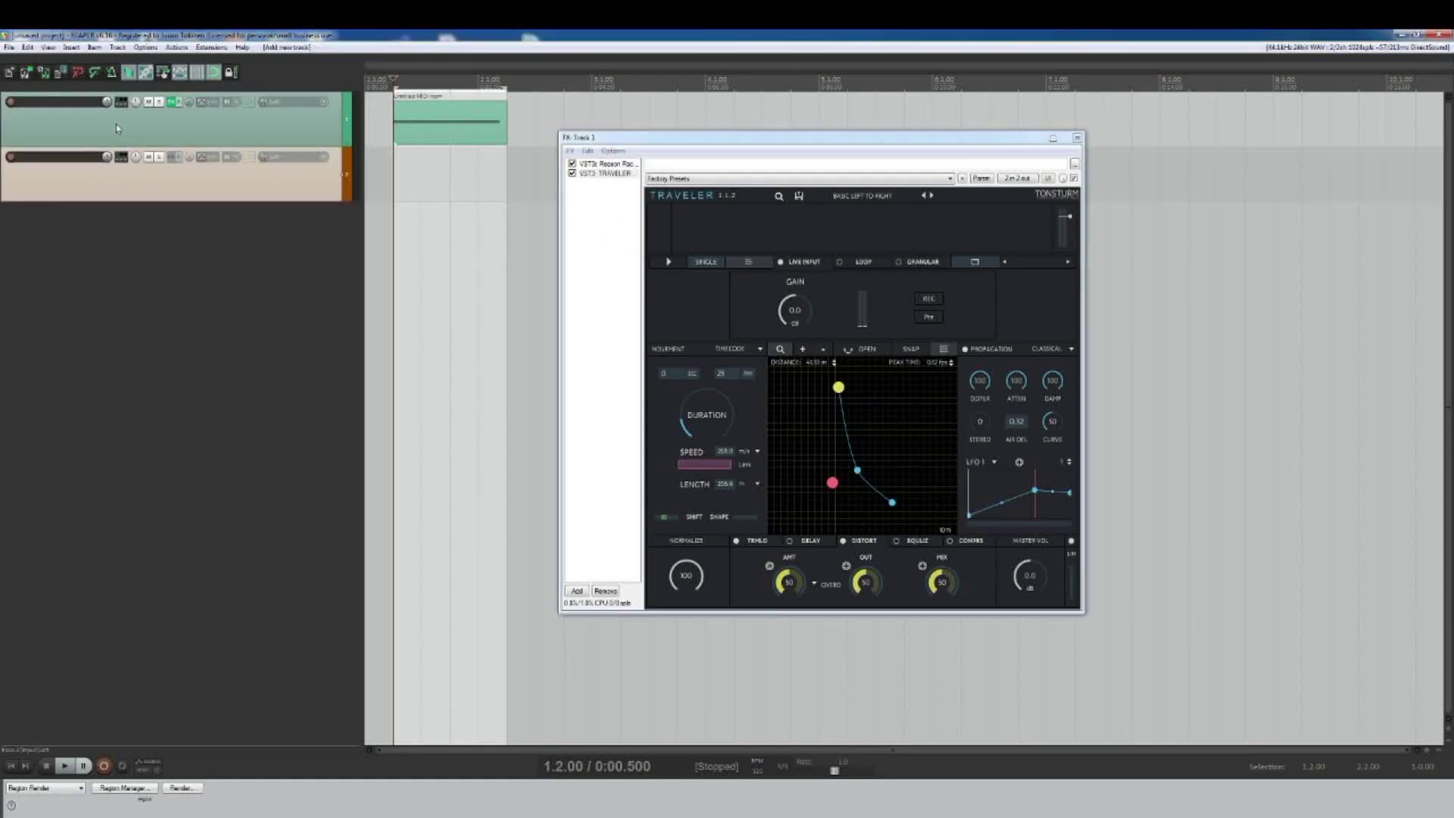
pyautogui.moveTo(124, 104); pyautogui.dragTo(130, 167)
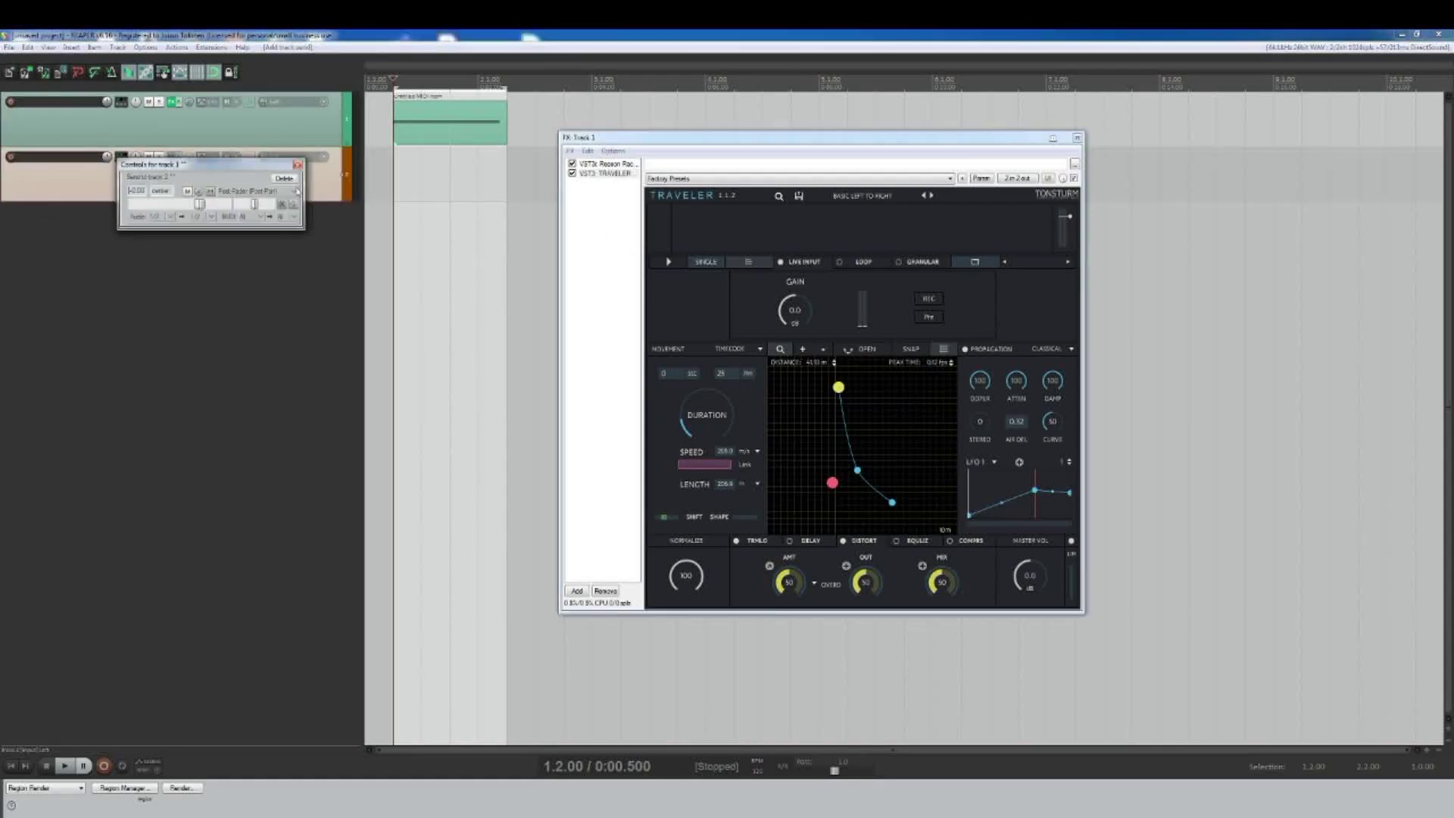
pyautogui.click(298, 165)
pyautogui.rightClick(11, 157)
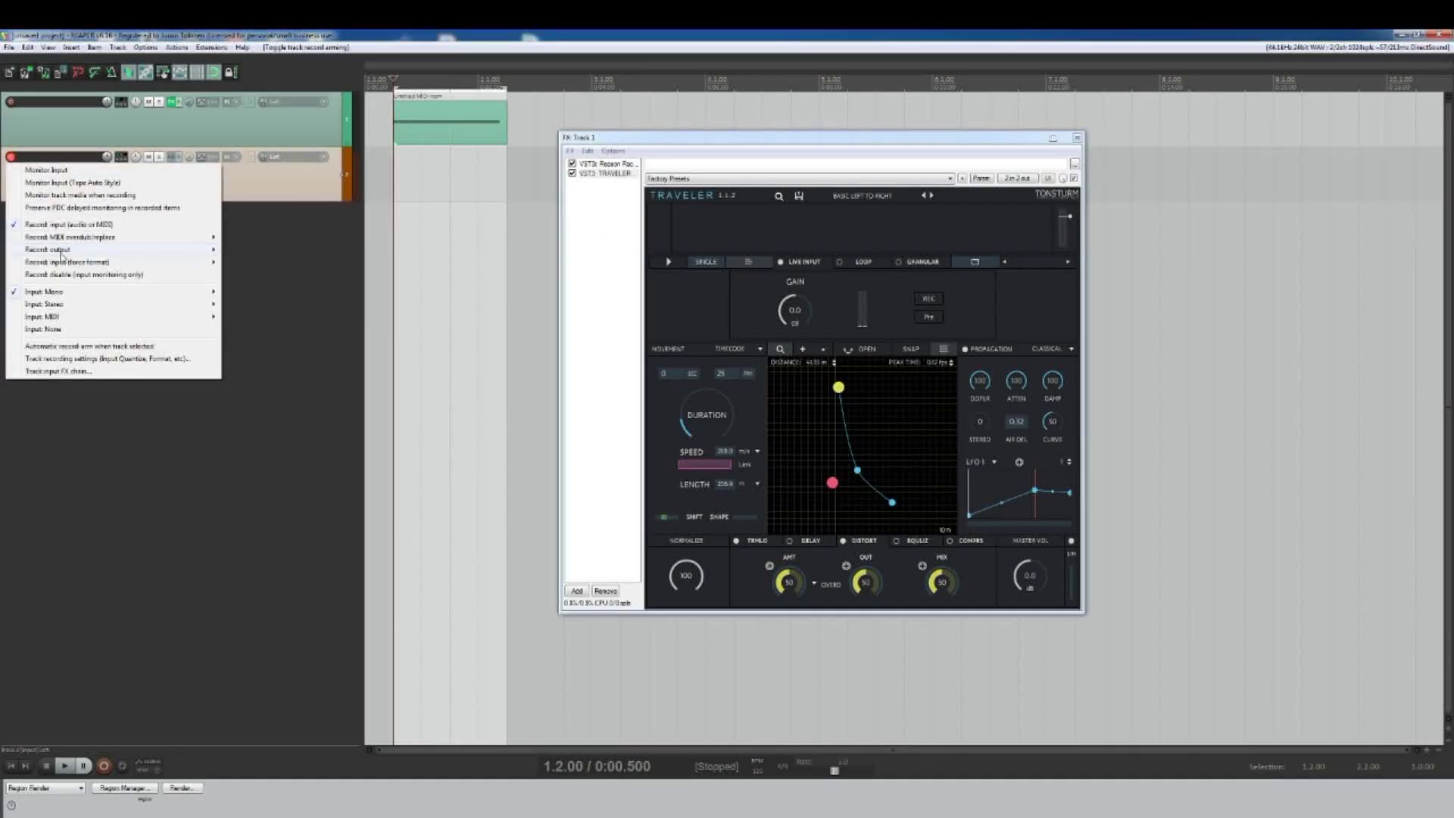
pyautogui.moveTo(151, 250)
pyautogui.click(307, 288)
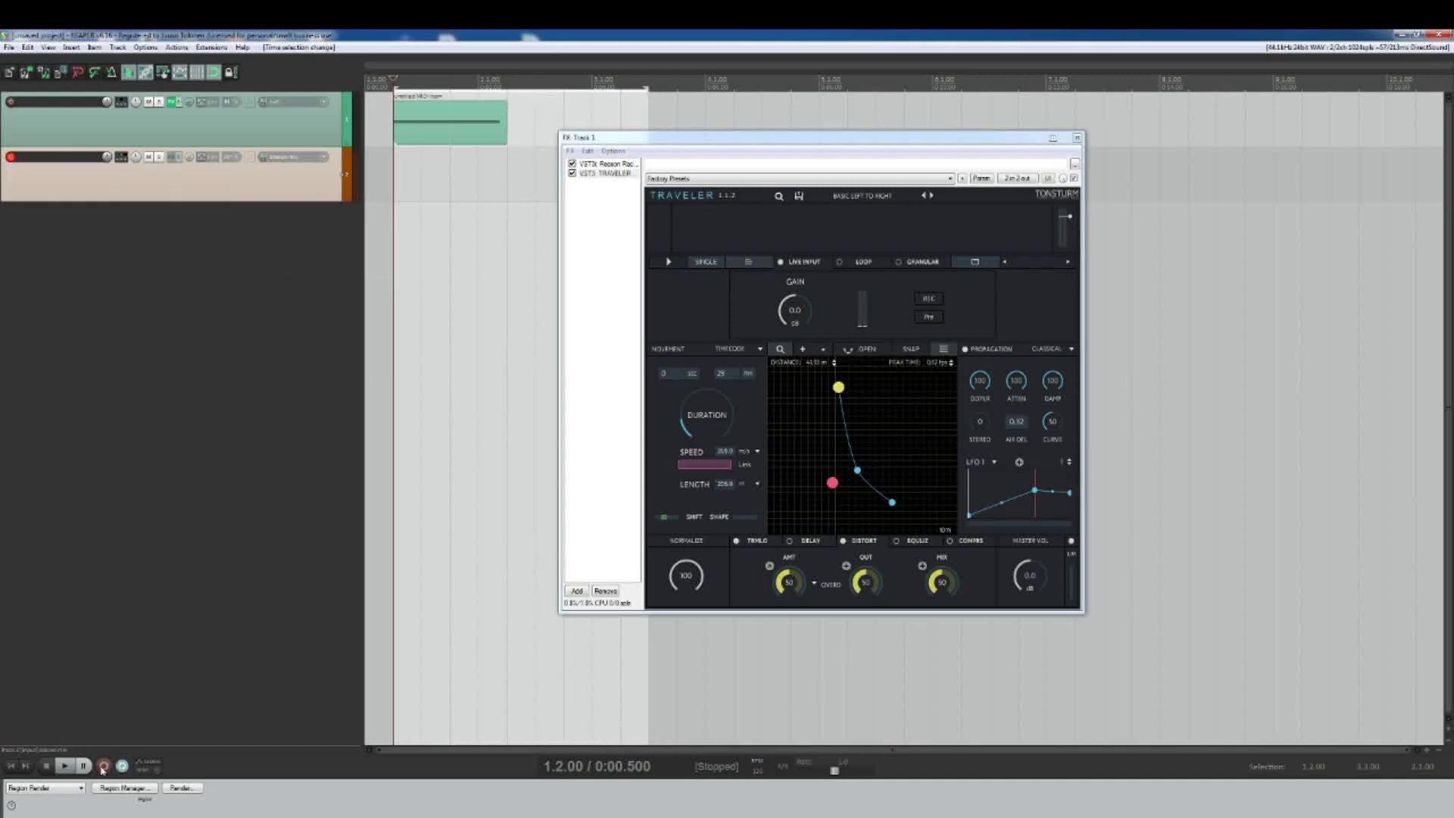
# Step: Record the processed note onto the second track and move the recorded clip further along the timeline
pyautogui.hotkey('ctrl', 'r')
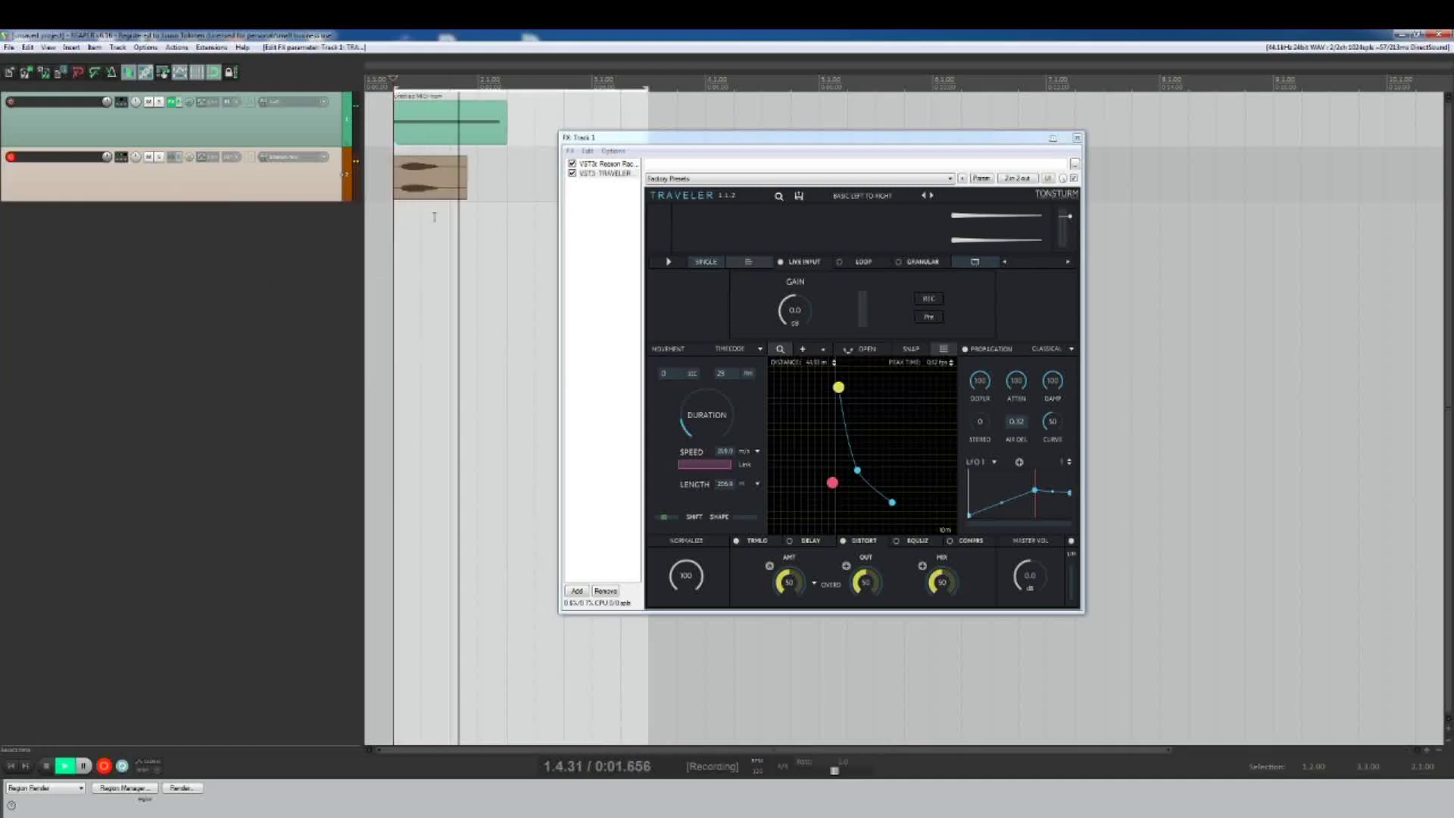
pyautogui.press('space')
pyautogui.press('Return')
pyautogui.moveTo(430, 194); pyautogui.dragTo(619, 182)
# Step: Replace Thor with the Europa synthesizer in the Reason Rack, load the Dark Drive patch, and play the note
pyautogui.click(615, 165)
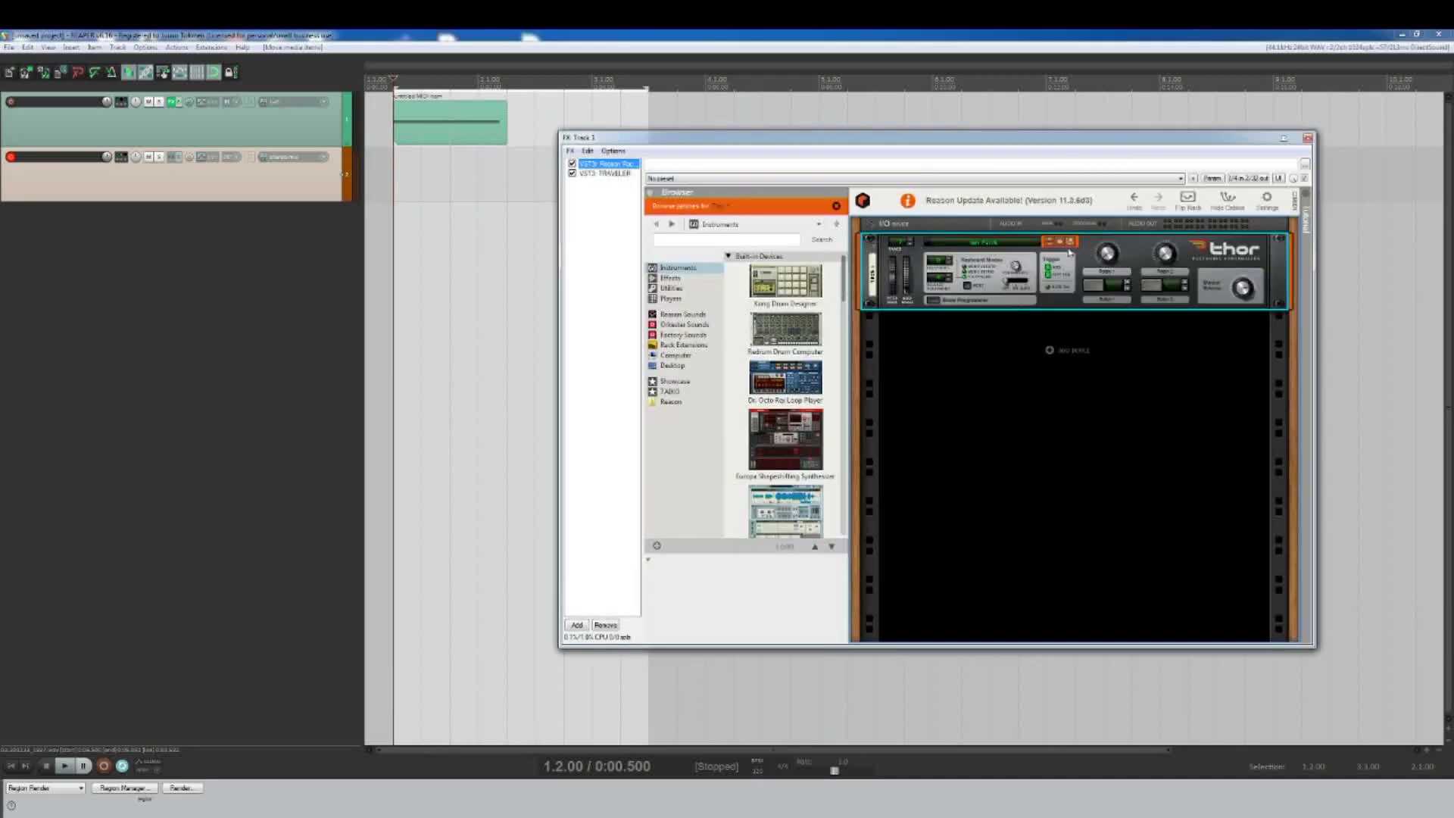
pyautogui.scroll(-1, 816, 429)
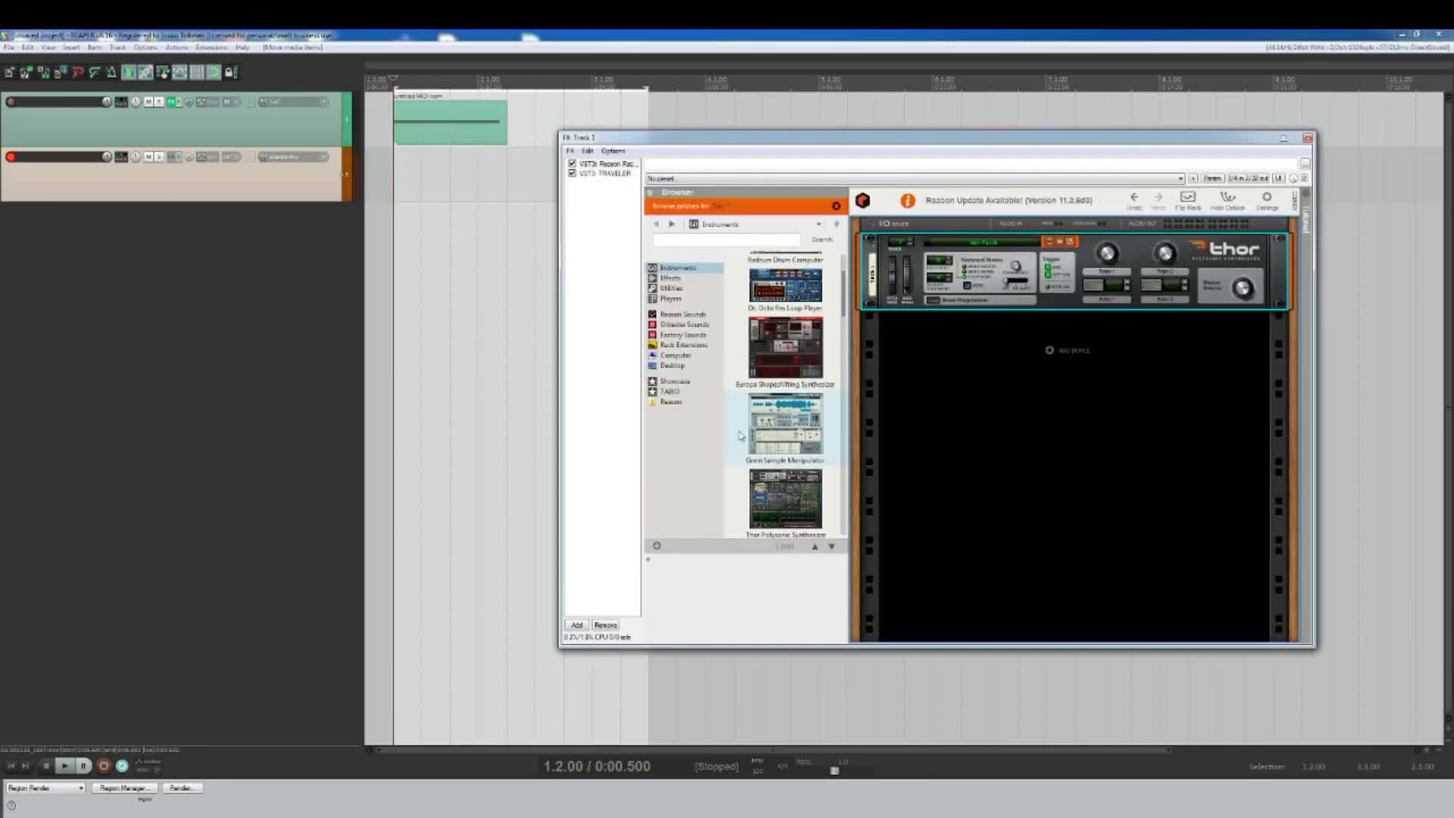
pyautogui.moveTo(787, 348); pyautogui.dragTo(970, 286)
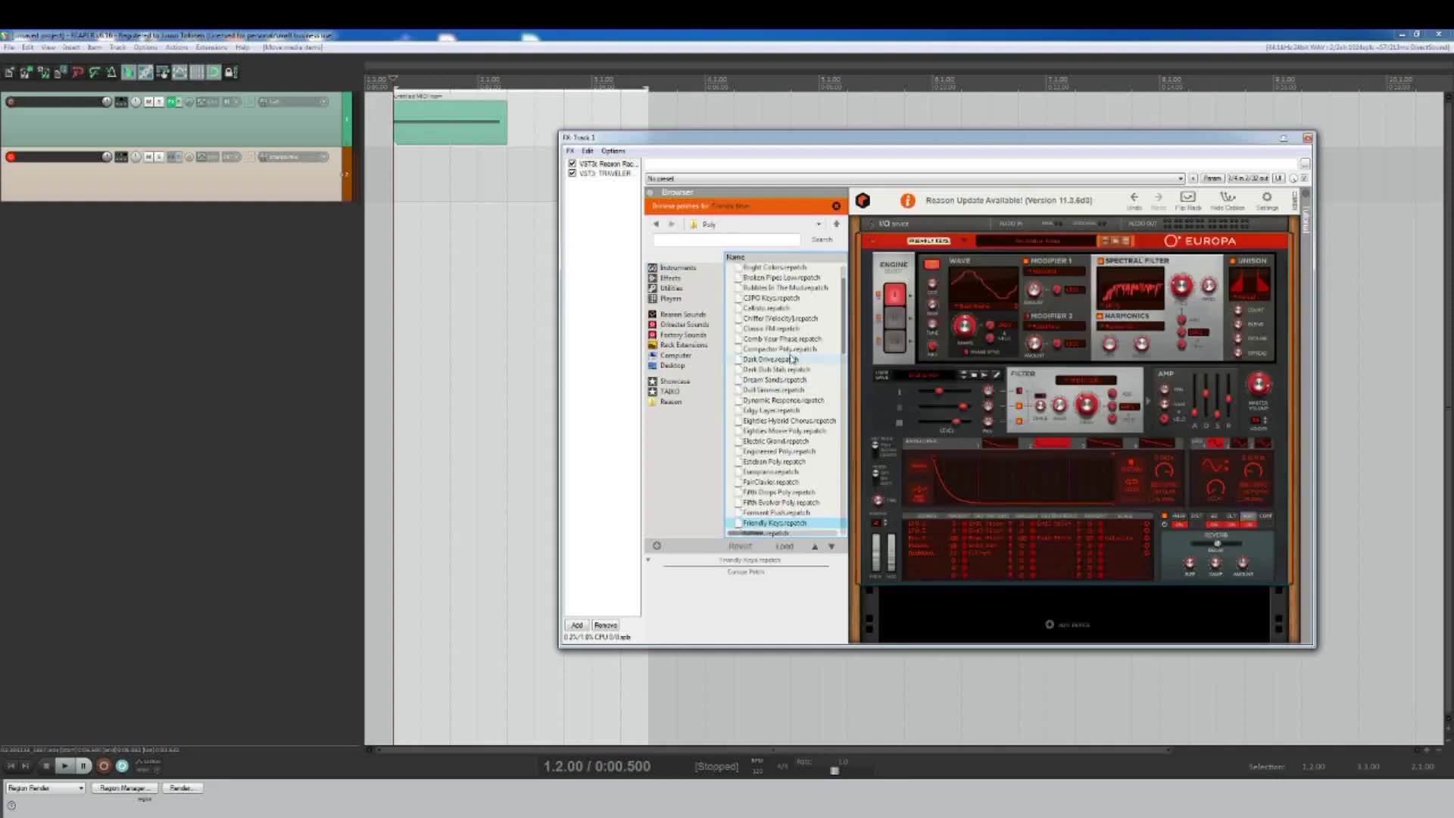
pyautogui.click(792, 359)
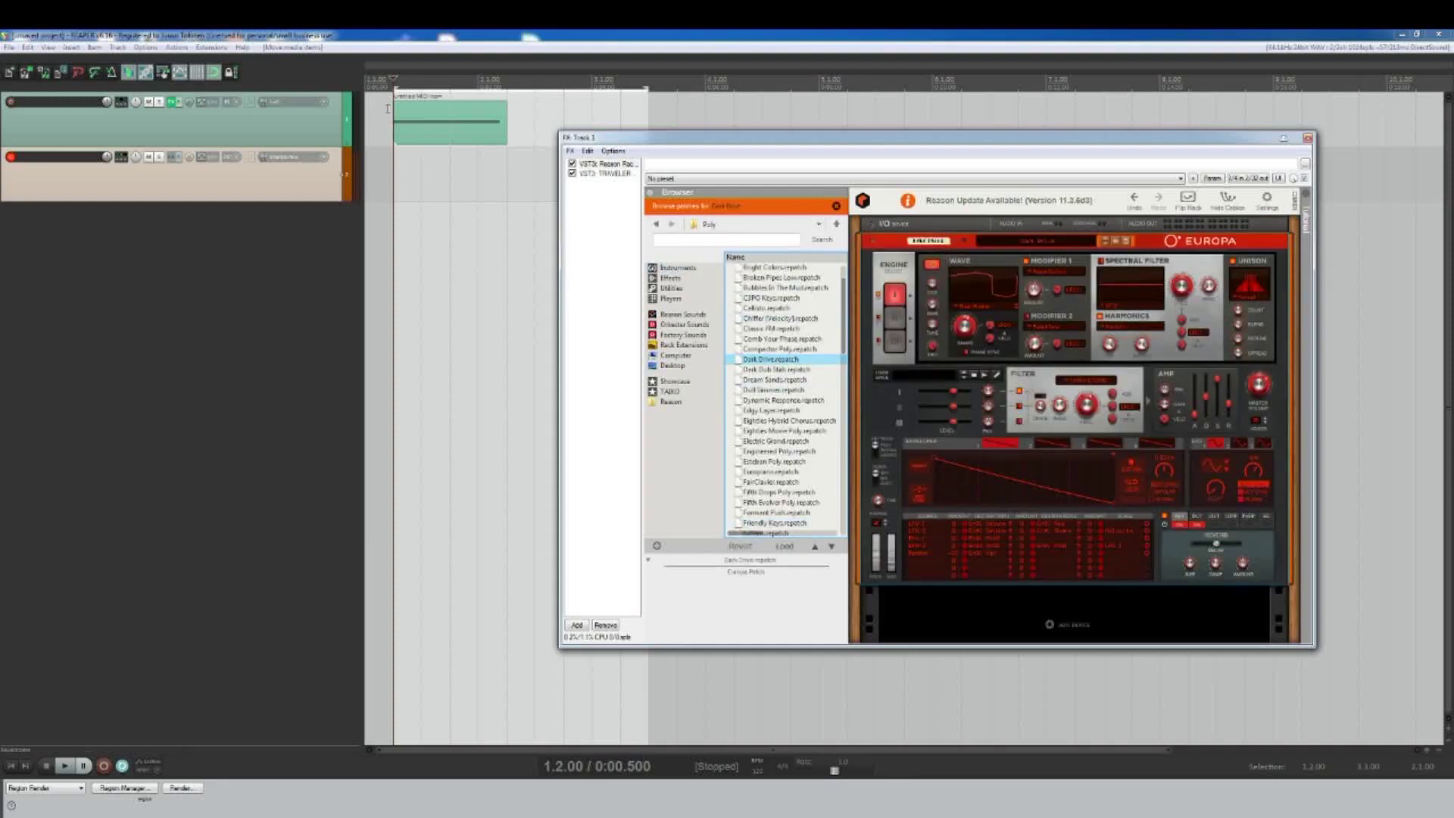
pyautogui.click(386, 108)
pyautogui.press('space')
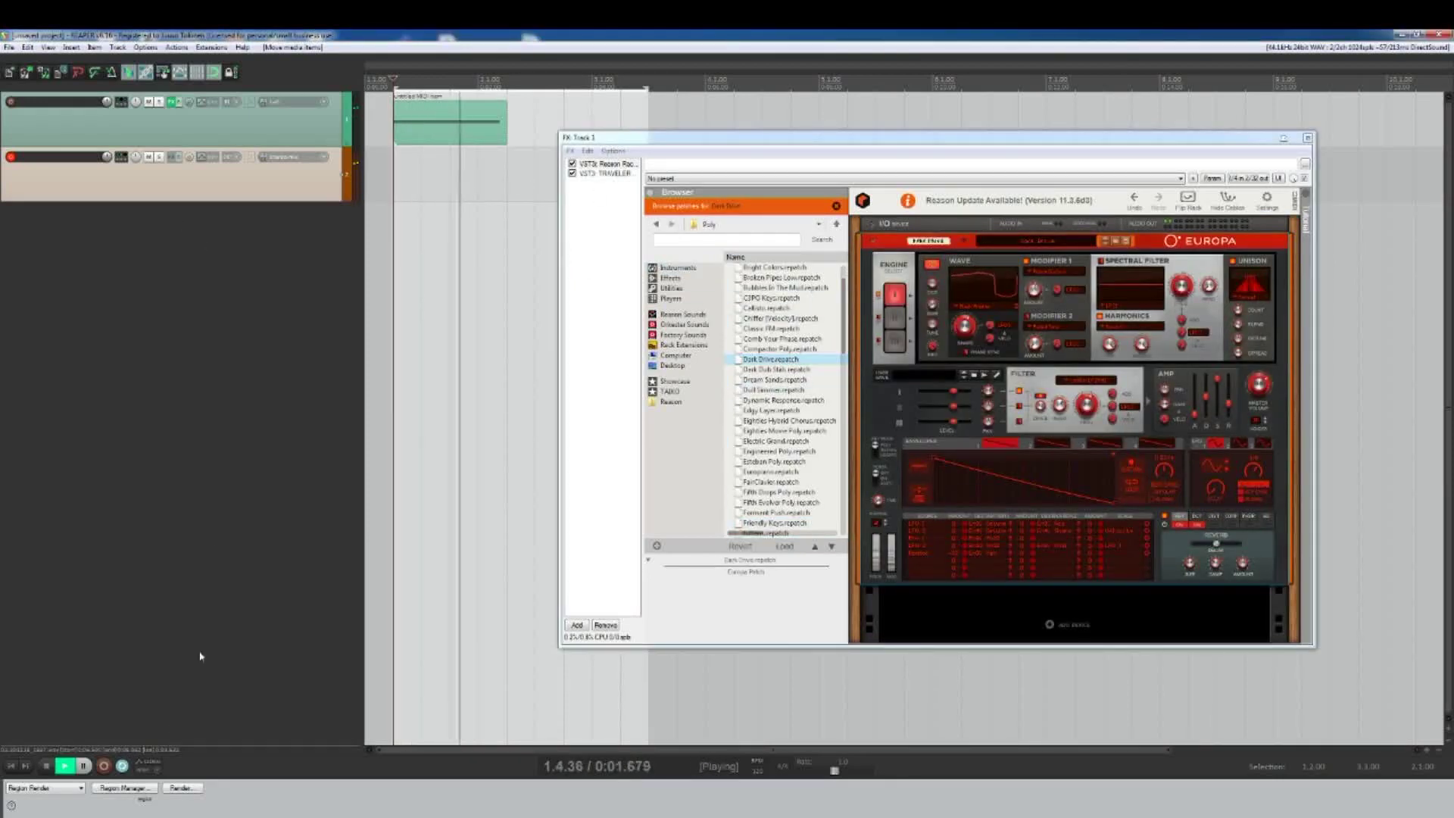
pyautogui.press('space')
# Step: Record the Europa sound onto the second track and move the take alongside the earlier recording
pyautogui.hotkey('ctrl', 'r')
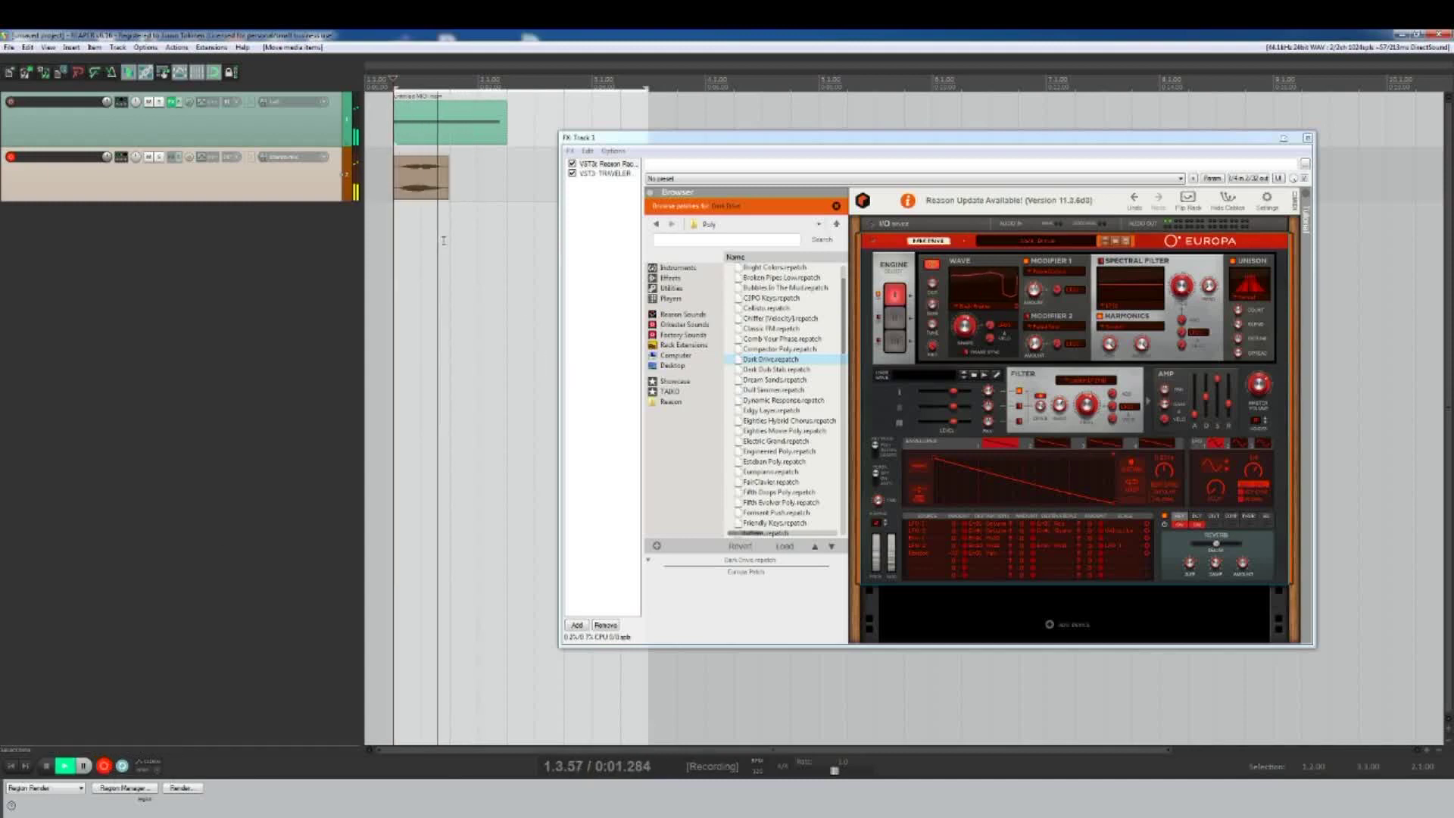
pyautogui.press('space')
pyautogui.hotkey('ctrl', 'z')
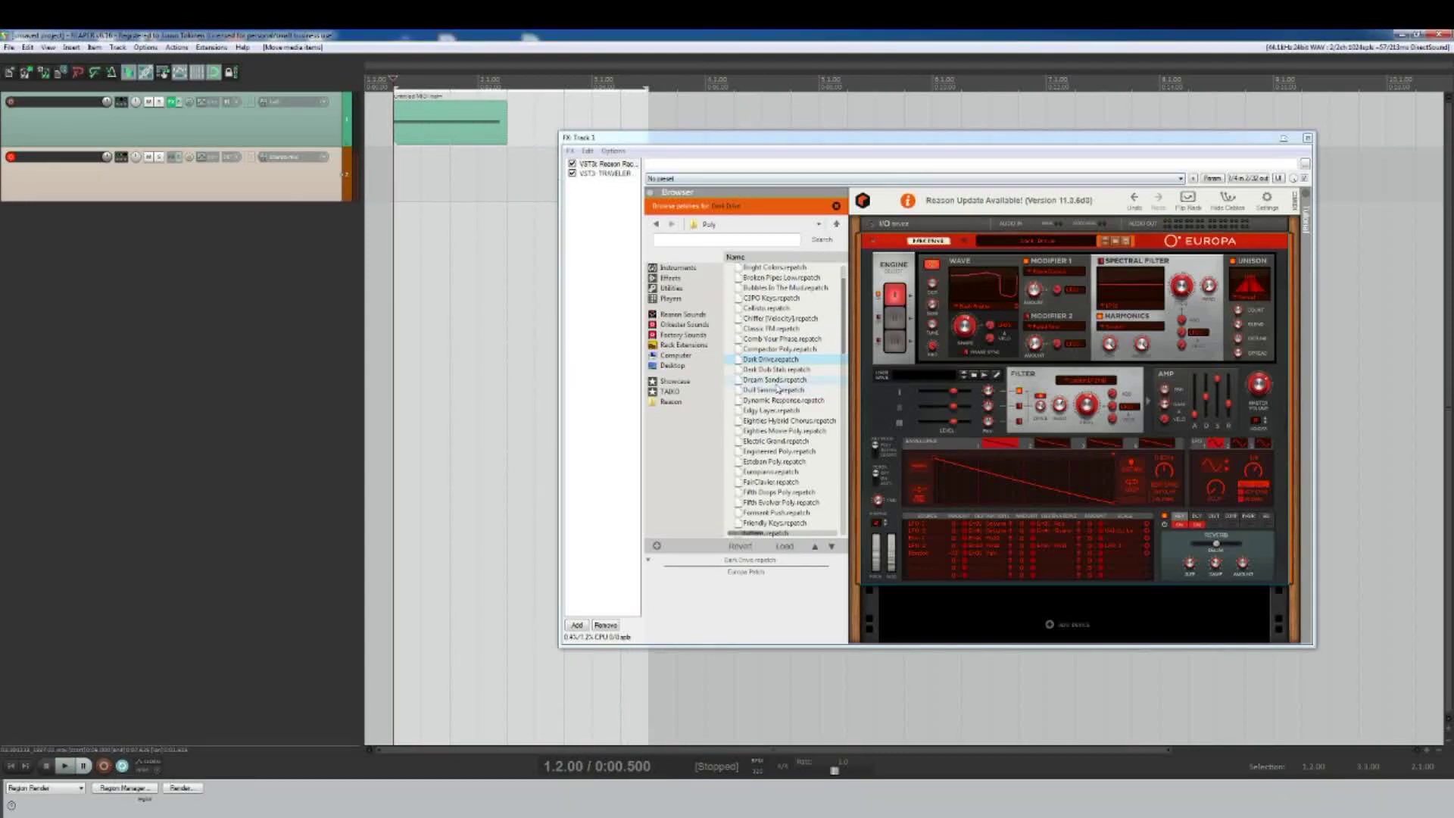
# Step: Load the patch below Dist Sync Bass from Europa's Bass folder, and play the note through it
pyautogui.scroll(-5, 776, 386)
pyautogui.click(729, 225)
pyautogui.click(746, 249)
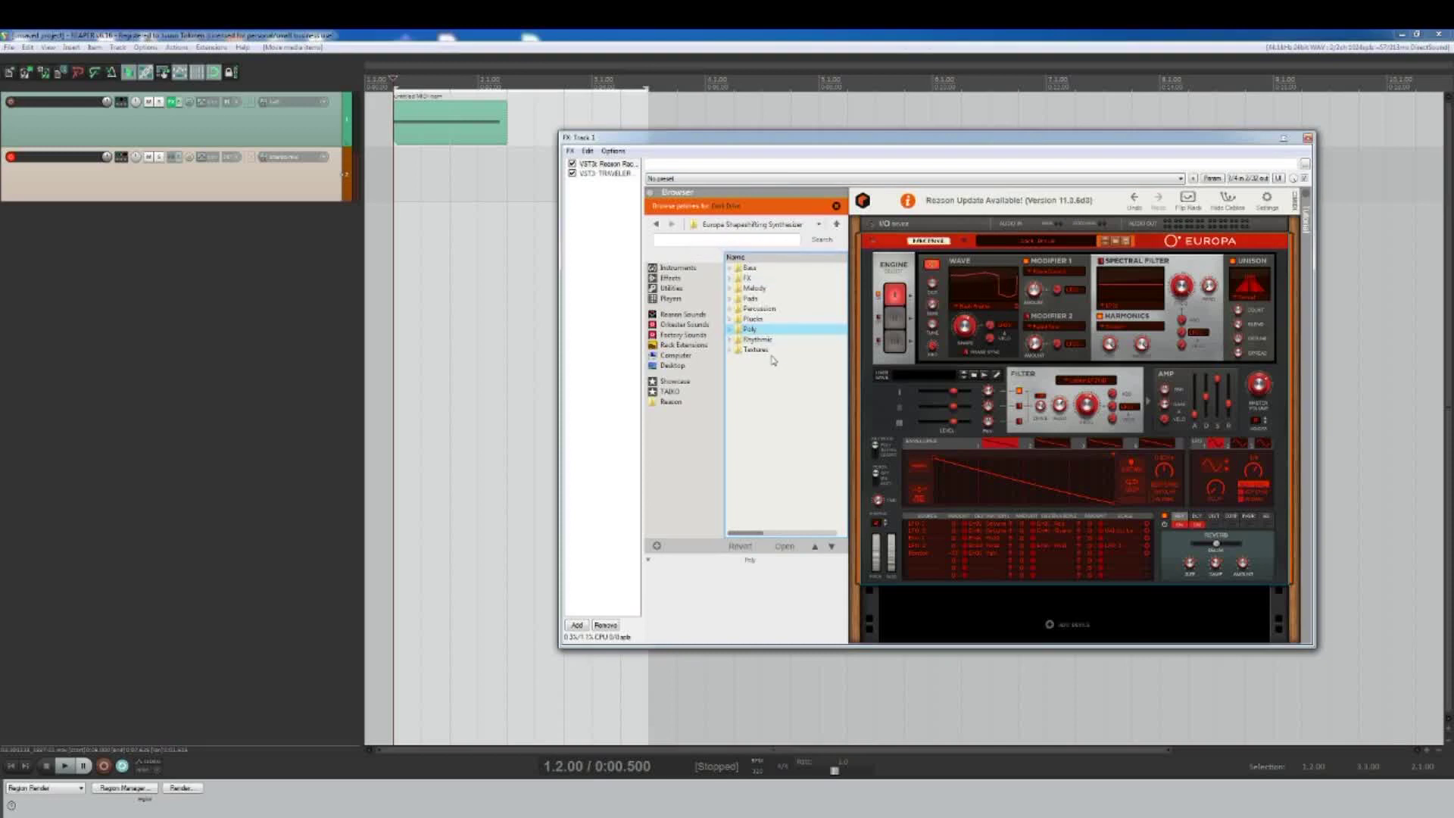
pyautogui.doubleClick(776, 268)
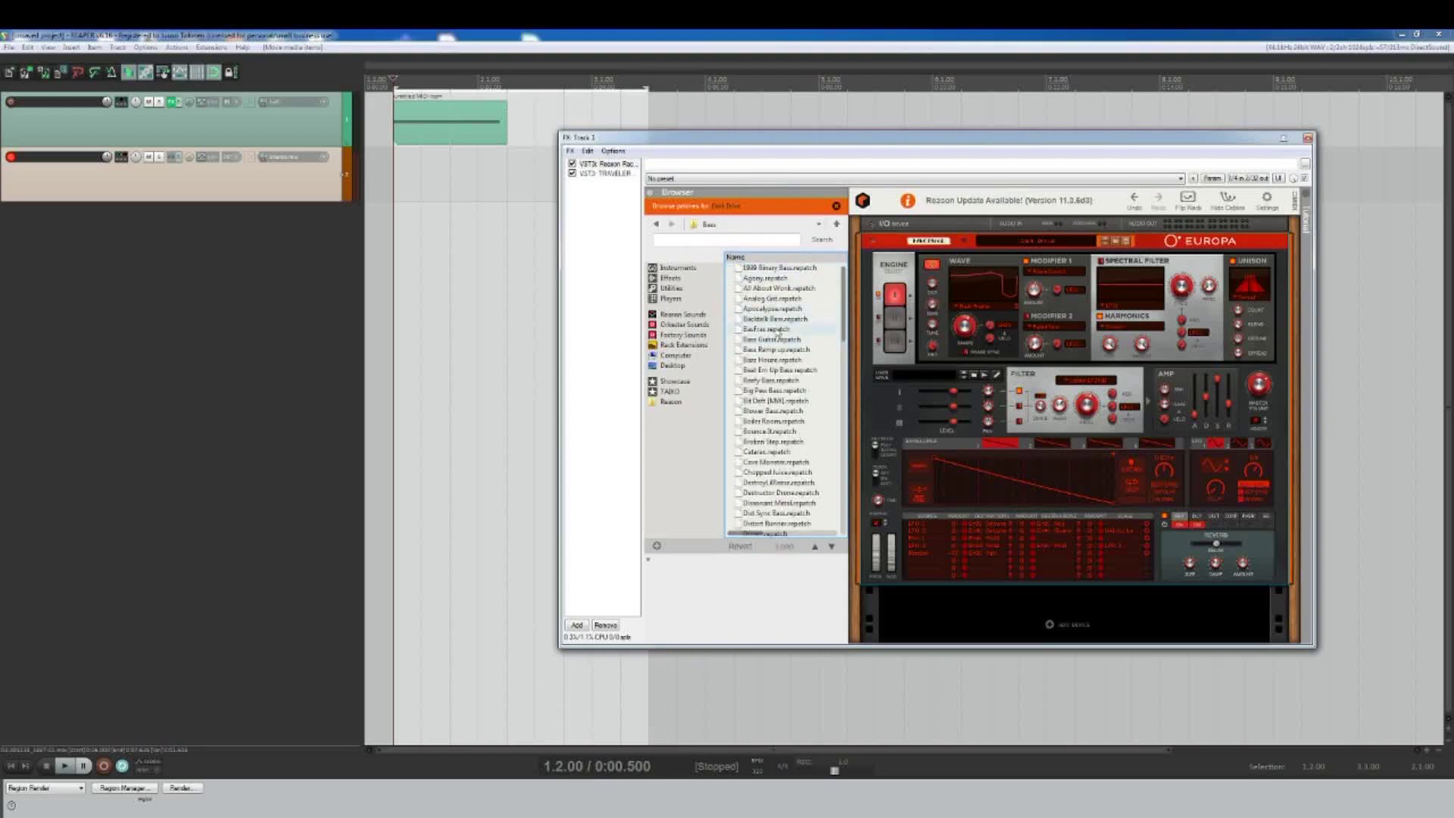
pyautogui.scroll(-4, 778, 333)
pyautogui.click(784, 402)
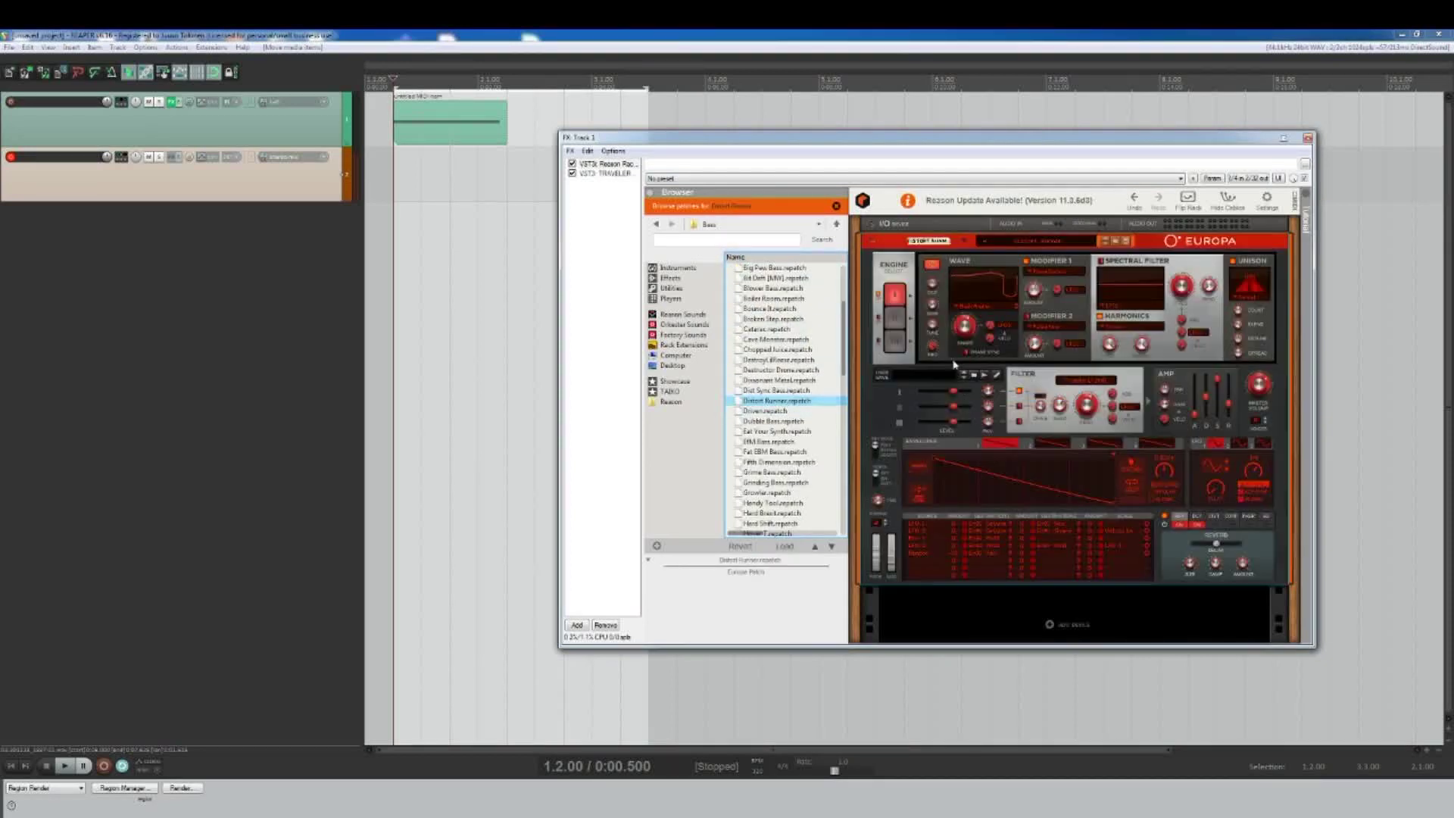
pyautogui.moveTo(686, 142); pyautogui.dragTo(761, 133)
pyautogui.press('space')
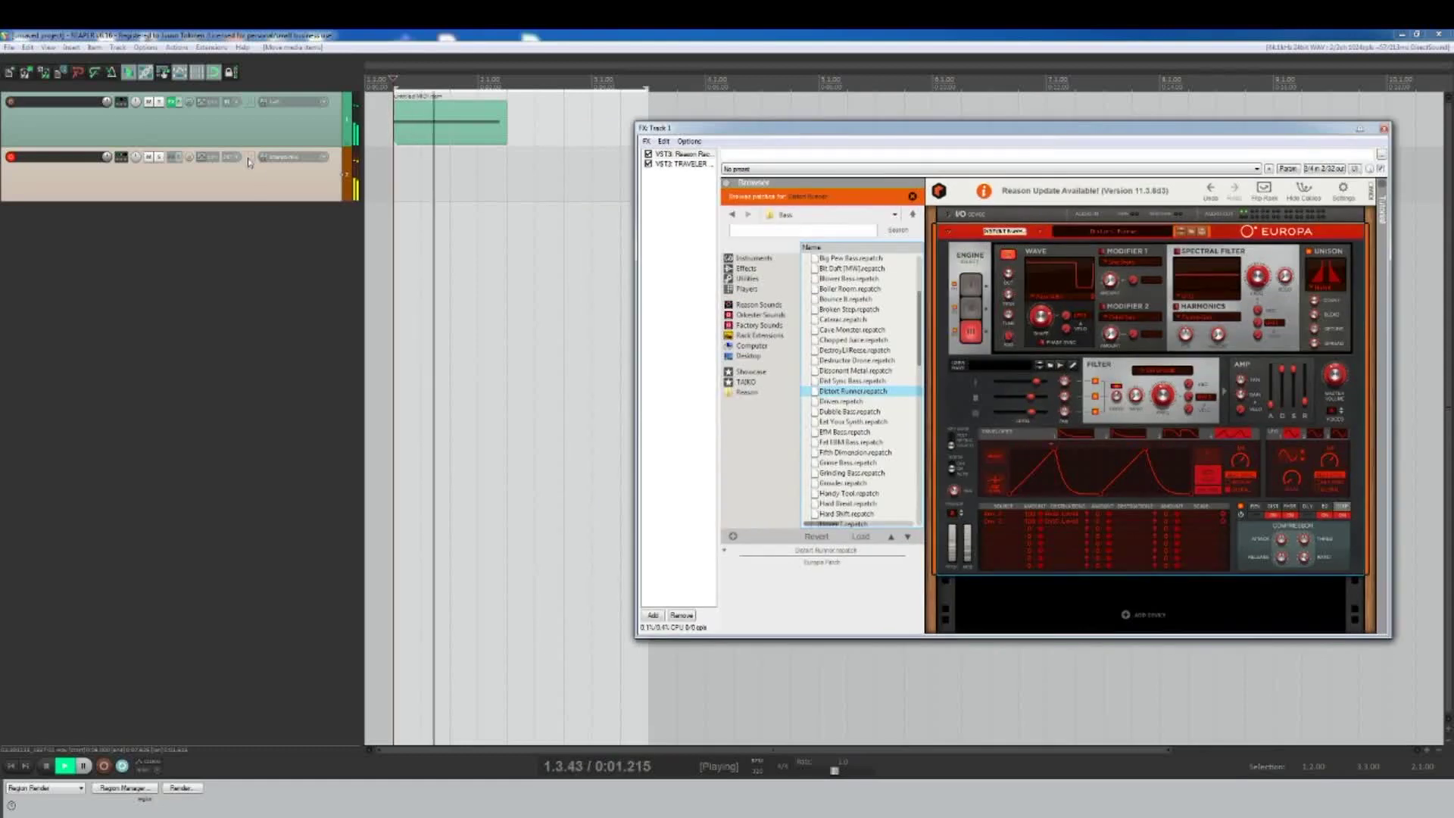
pyautogui.press('space')
# Step: Close the rack and reopen track 1's effects with Traveler's controls showing
pyautogui.press('Escape')
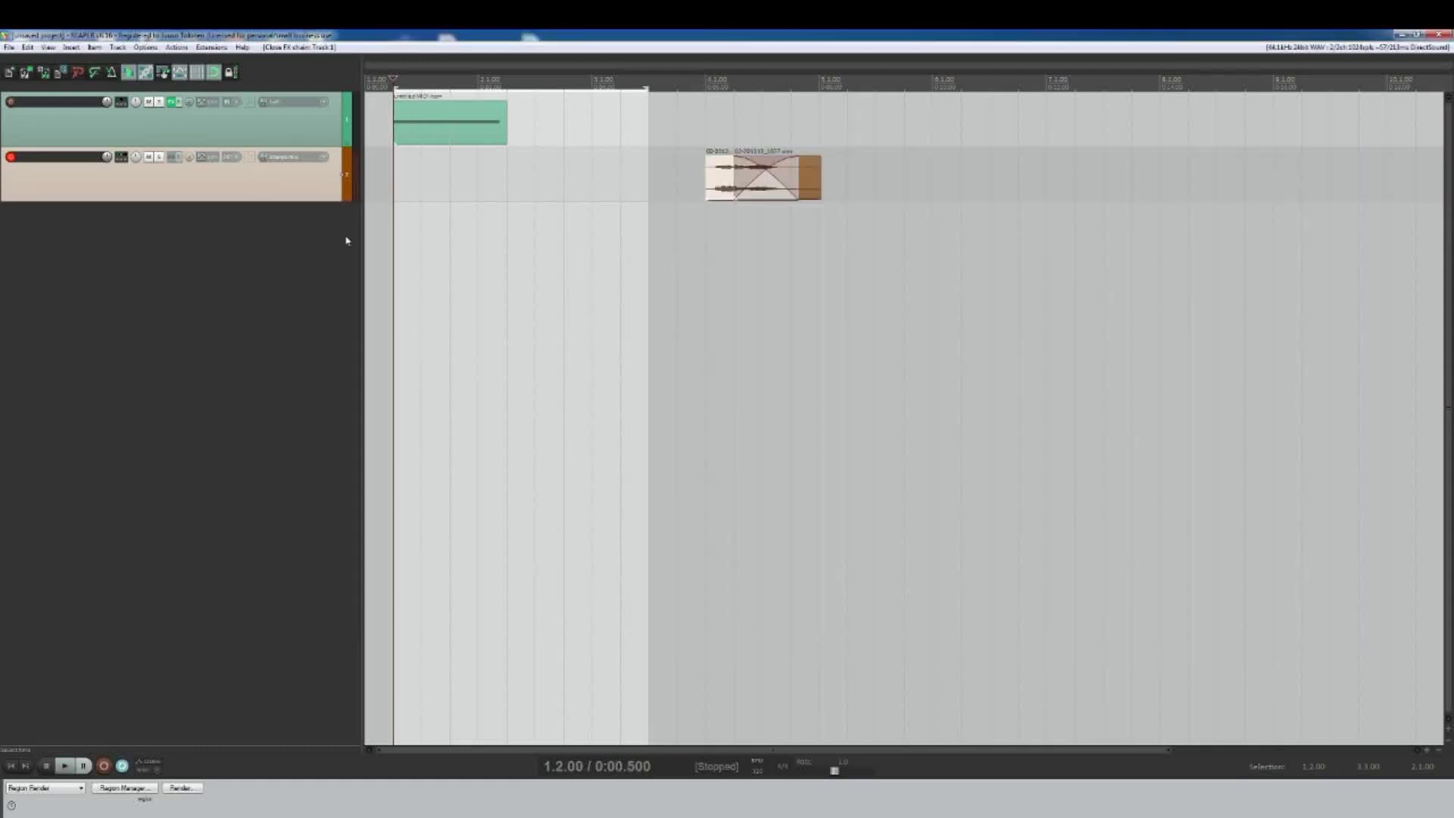
pyautogui.click(173, 103)
pyautogui.click(681, 163)
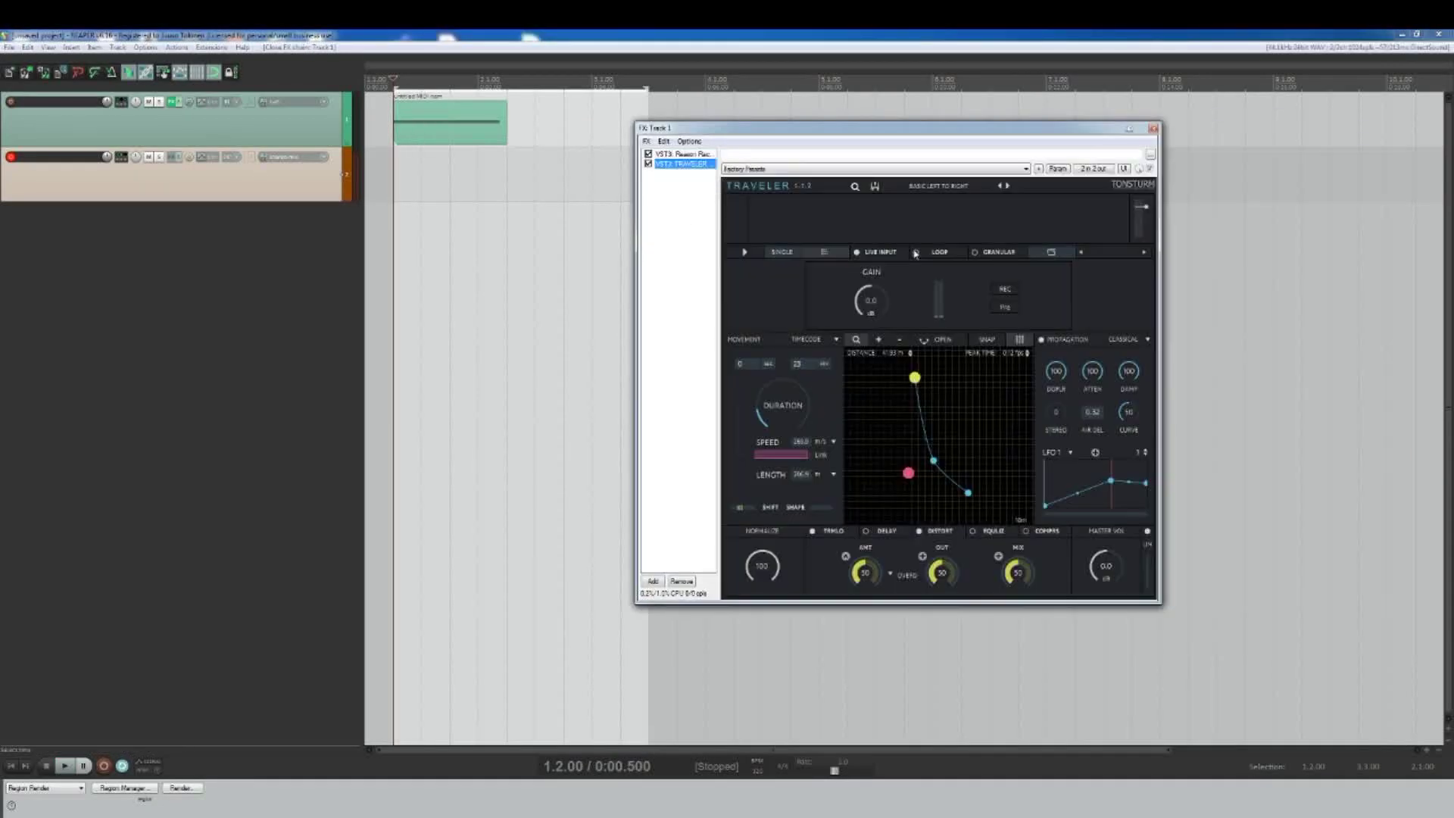
pyautogui.click(227, 182)
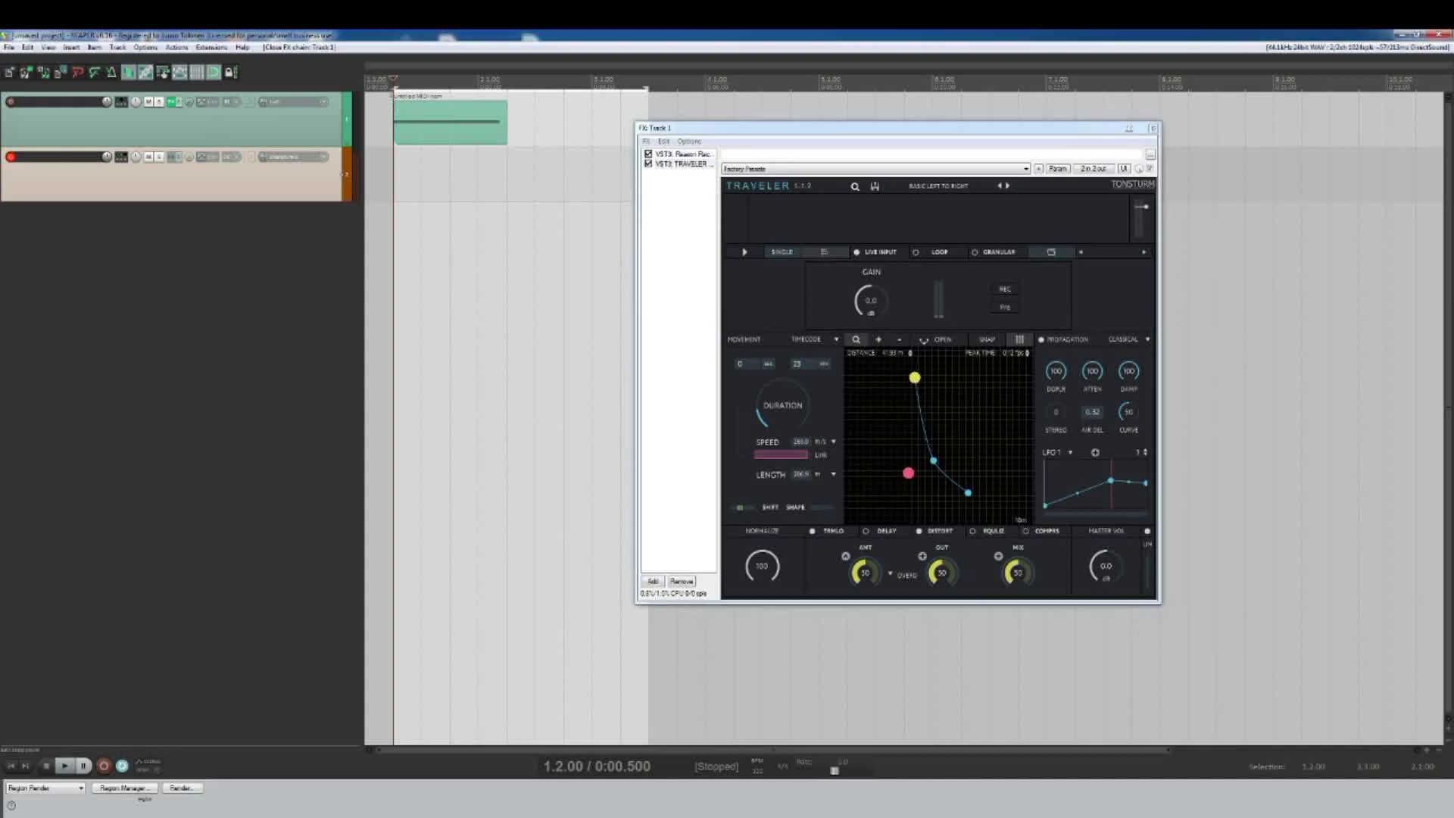
# Step: Turn off snapping, place the edit cursor just before the note clip, and play from there
pyautogui.moveTo(392, 79); pyautogui.dragTo(375, 76)
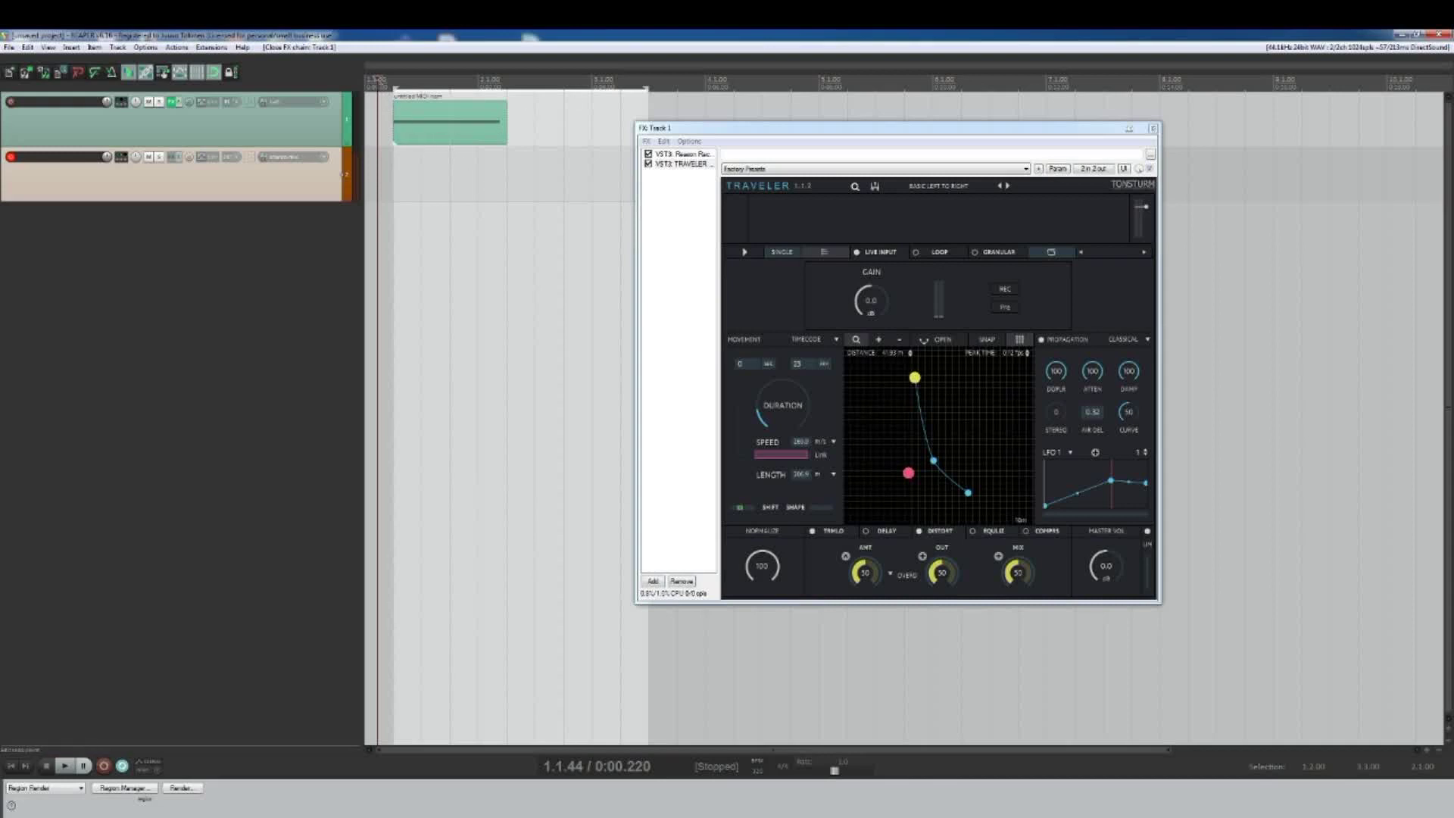
pyautogui.moveTo(374, 76)
pyautogui.mouseDown()
pyautogui.moveTo(394, 77)
pyautogui.moveTo(366, 77)
pyautogui.mouseUp()
pyautogui.press('space')
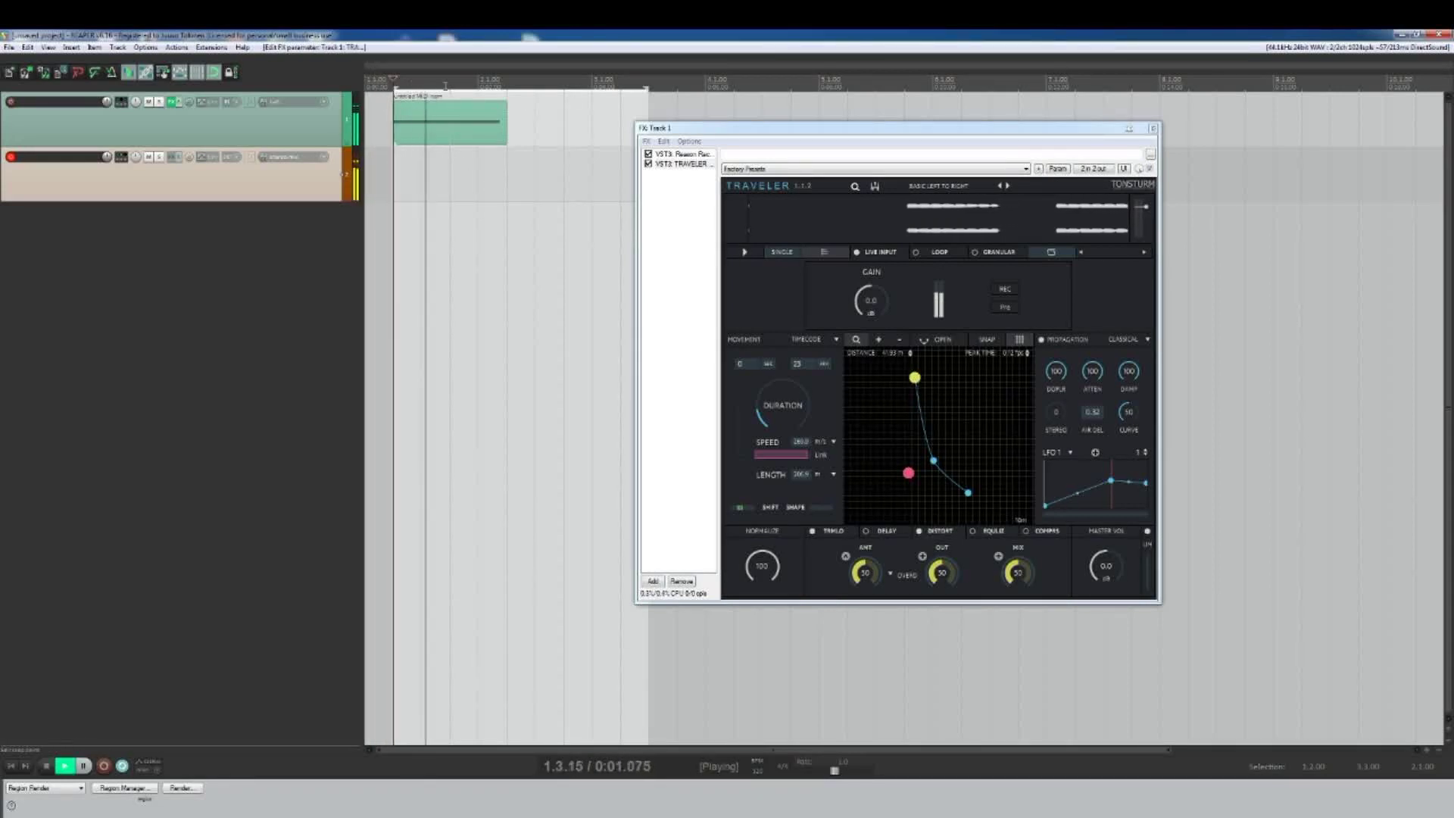
pyautogui.press('space')
pyautogui.click(213, 73)
pyautogui.click(386, 78)
pyautogui.press('space')
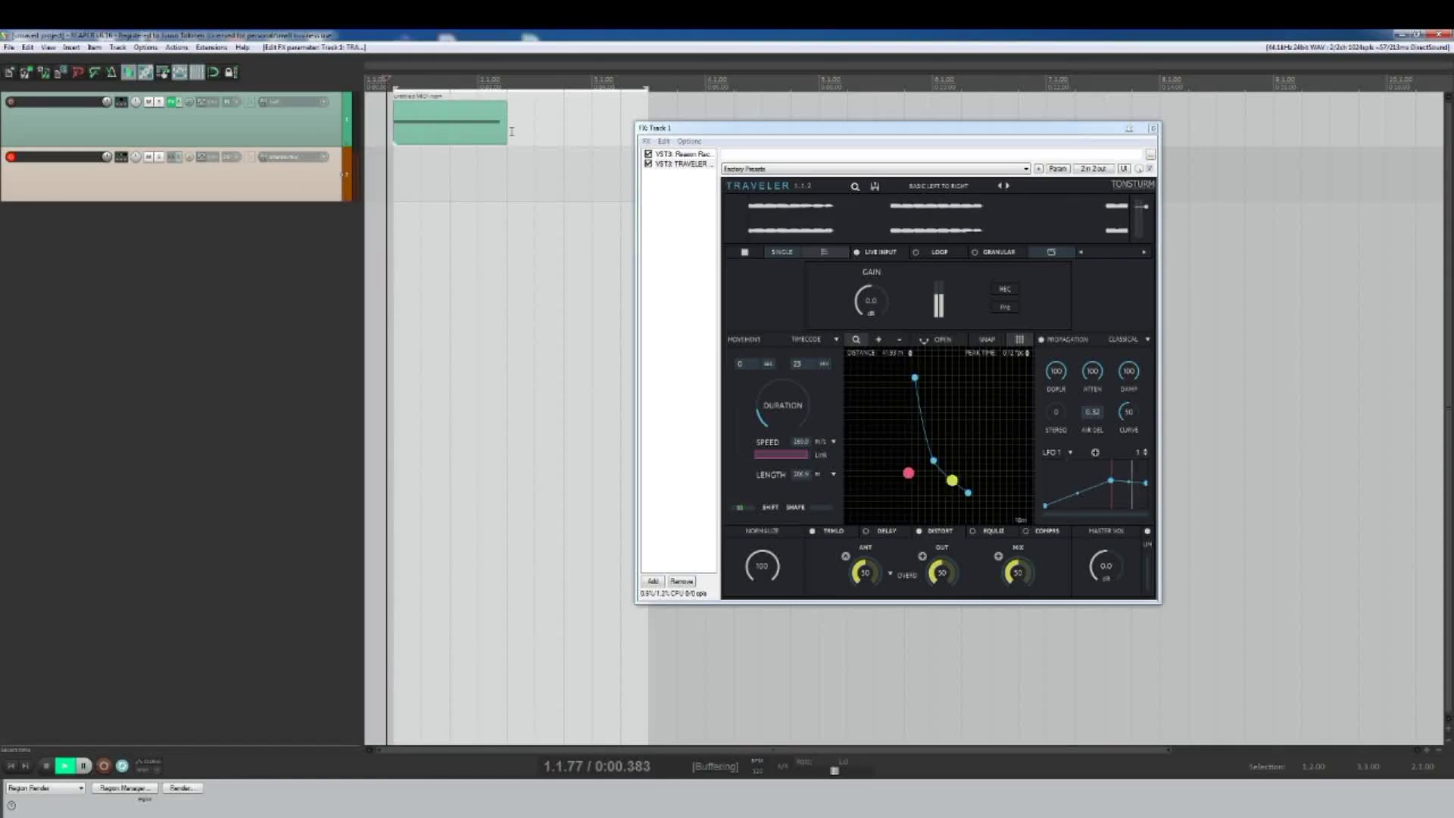
pyautogui.press('space')
# Step: Lengthen Traveler's duration to just over two seconds, lower its speed, show the tremolo settings, and play the note
pyautogui.moveTo(780, 402); pyautogui.dragTo(782, 387)
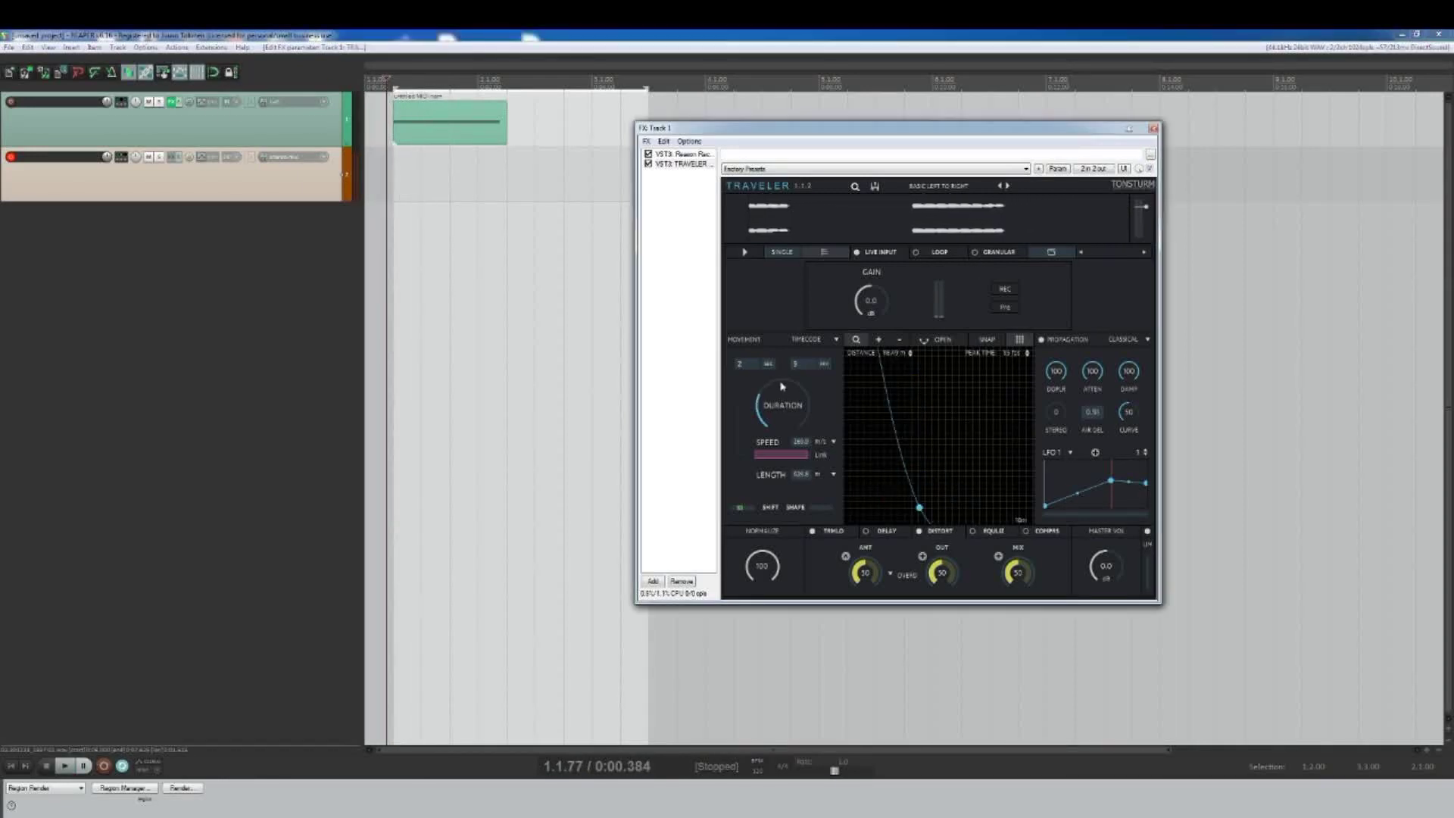
pyautogui.moveTo(805, 455); pyautogui.dragTo(798, 457)
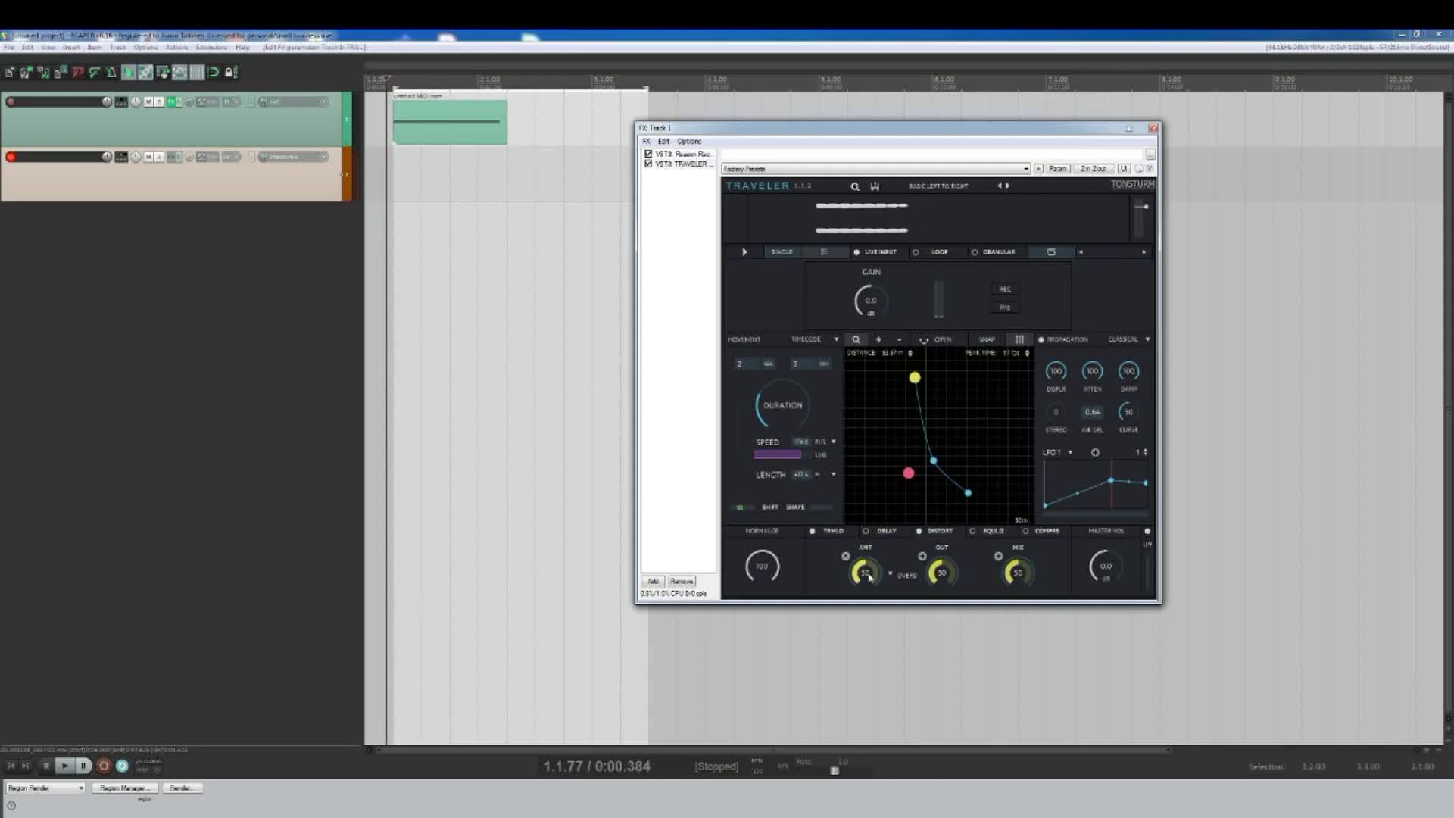
pyautogui.click(834, 535)
pyautogui.press('space')
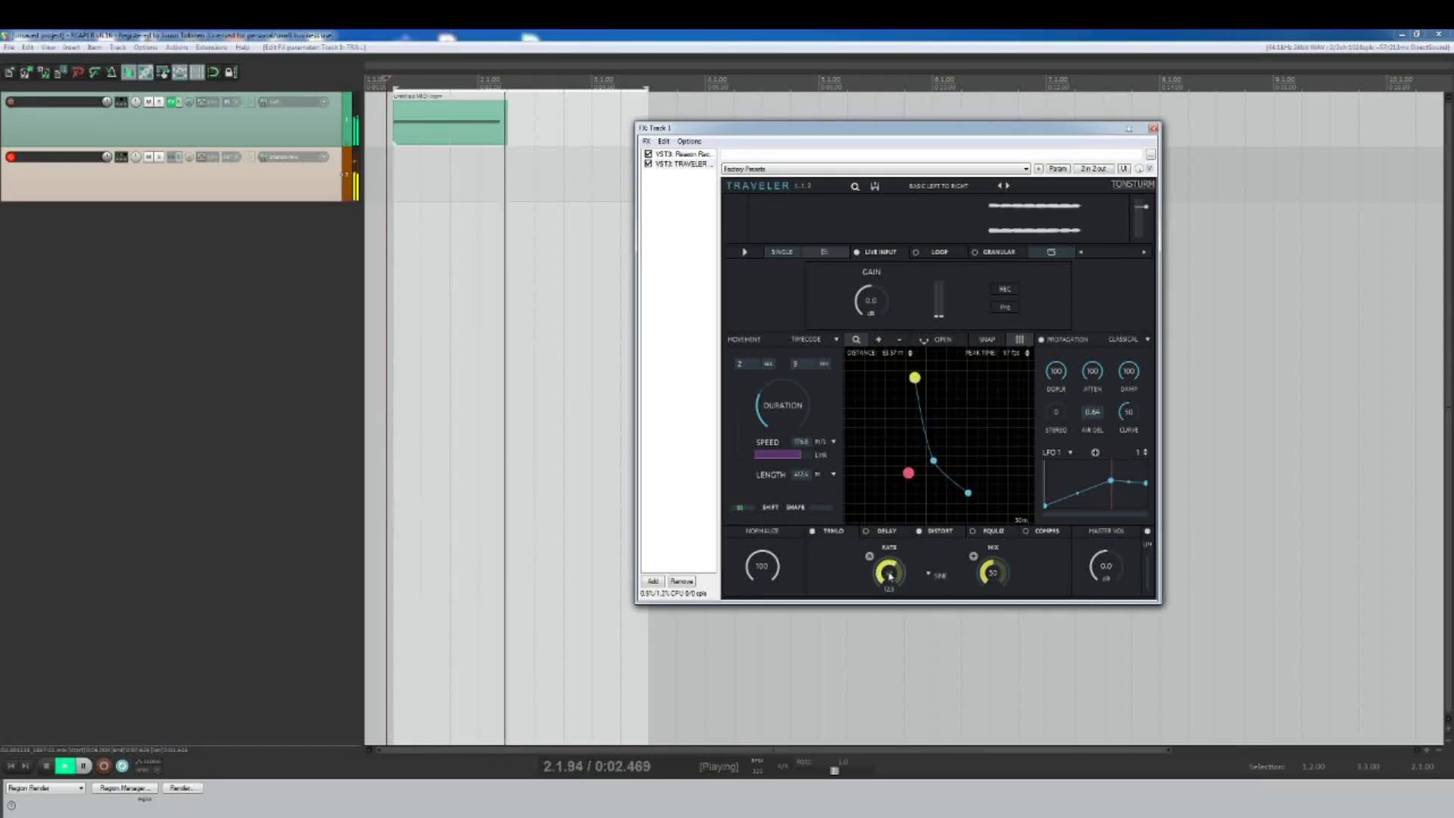
pyautogui.press('space')
# Step: Move the first recorded clip earlier on the second track to separate it from the overlapping take
pyautogui.scroll(-3, 507, 175)
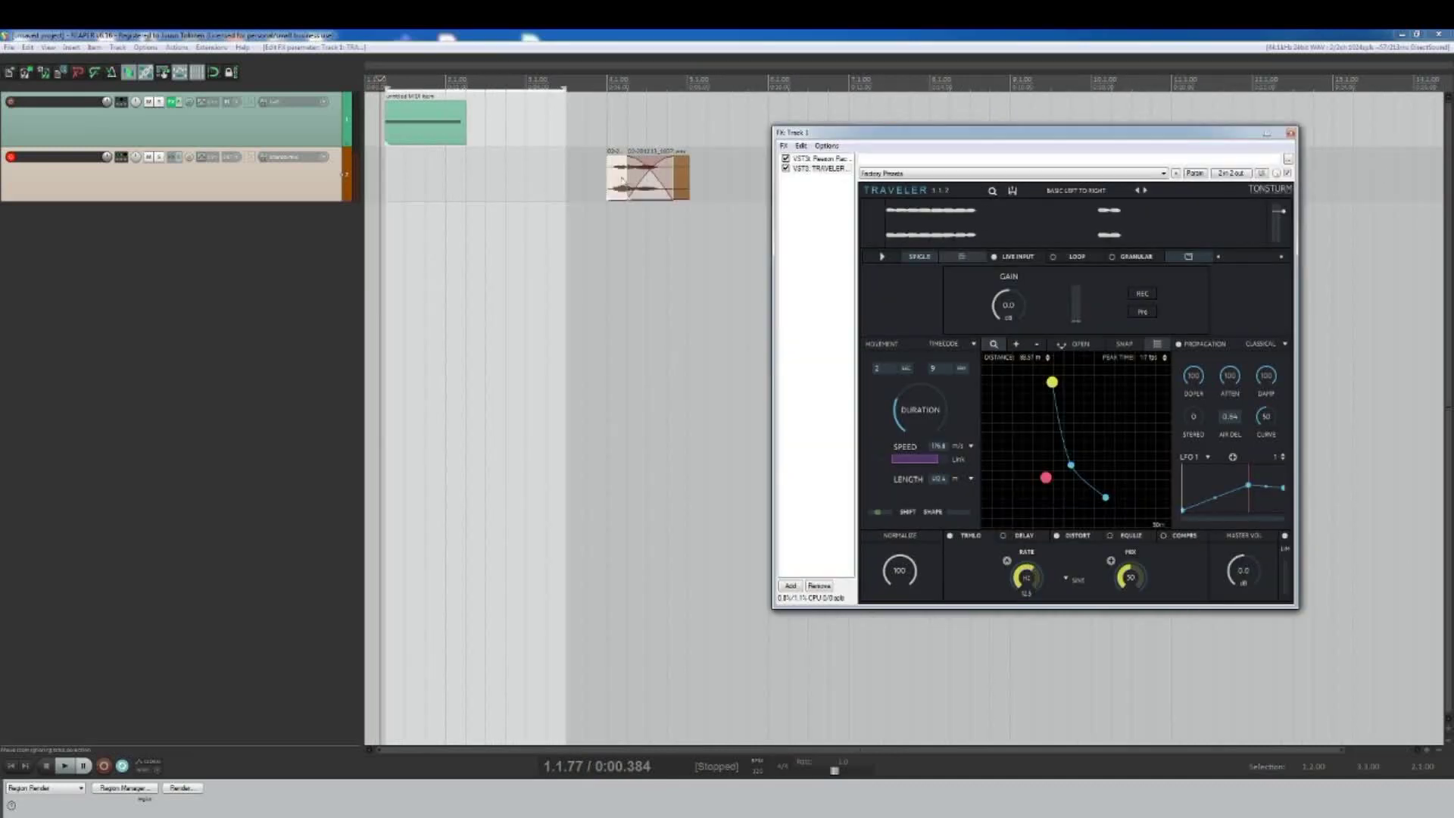
pyautogui.moveTo(616, 180); pyautogui.dragTo(529, 180)
pyautogui.click(579, 173)
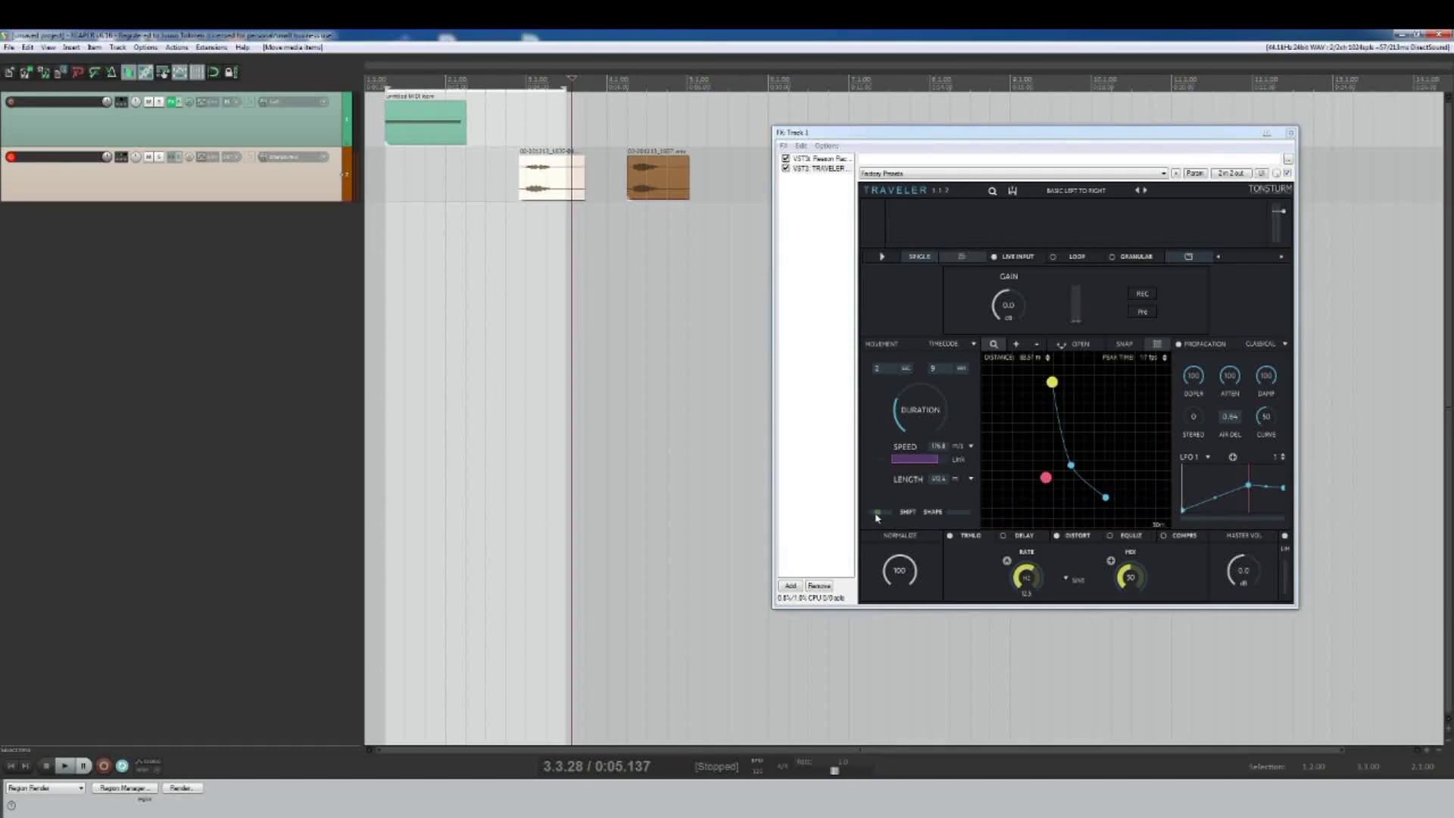
# Step: Change Traveler's movement shift, play the note from before the clip, and readjust the shift slightly
pyautogui.moveTo(876, 518); pyautogui.dragTo(872, 516)
pyautogui.click(380, 101)
pyautogui.press('space')
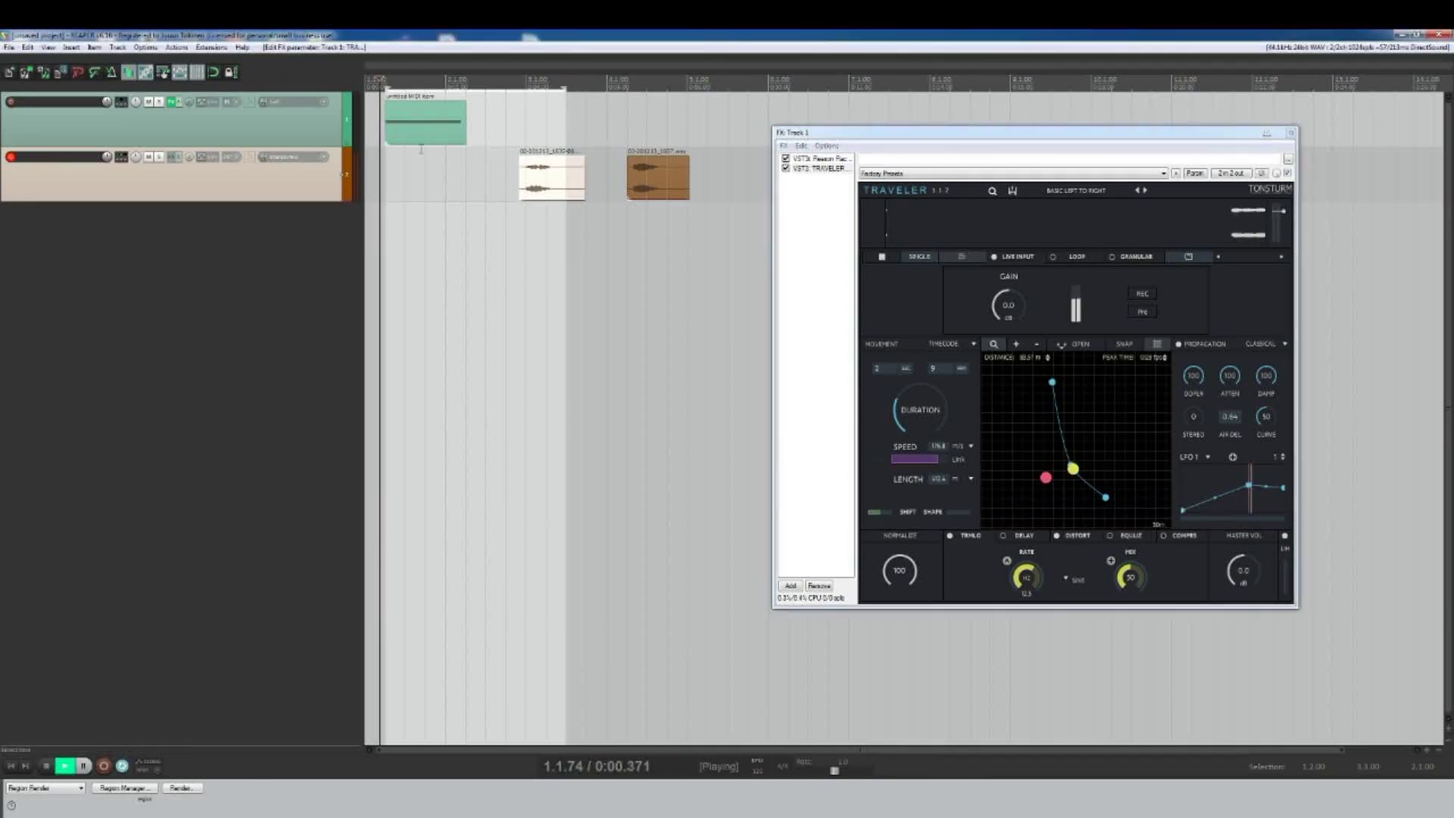
pyautogui.press('space')
pyautogui.moveTo(872, 516); pyautogui.dragTo(876, 517)
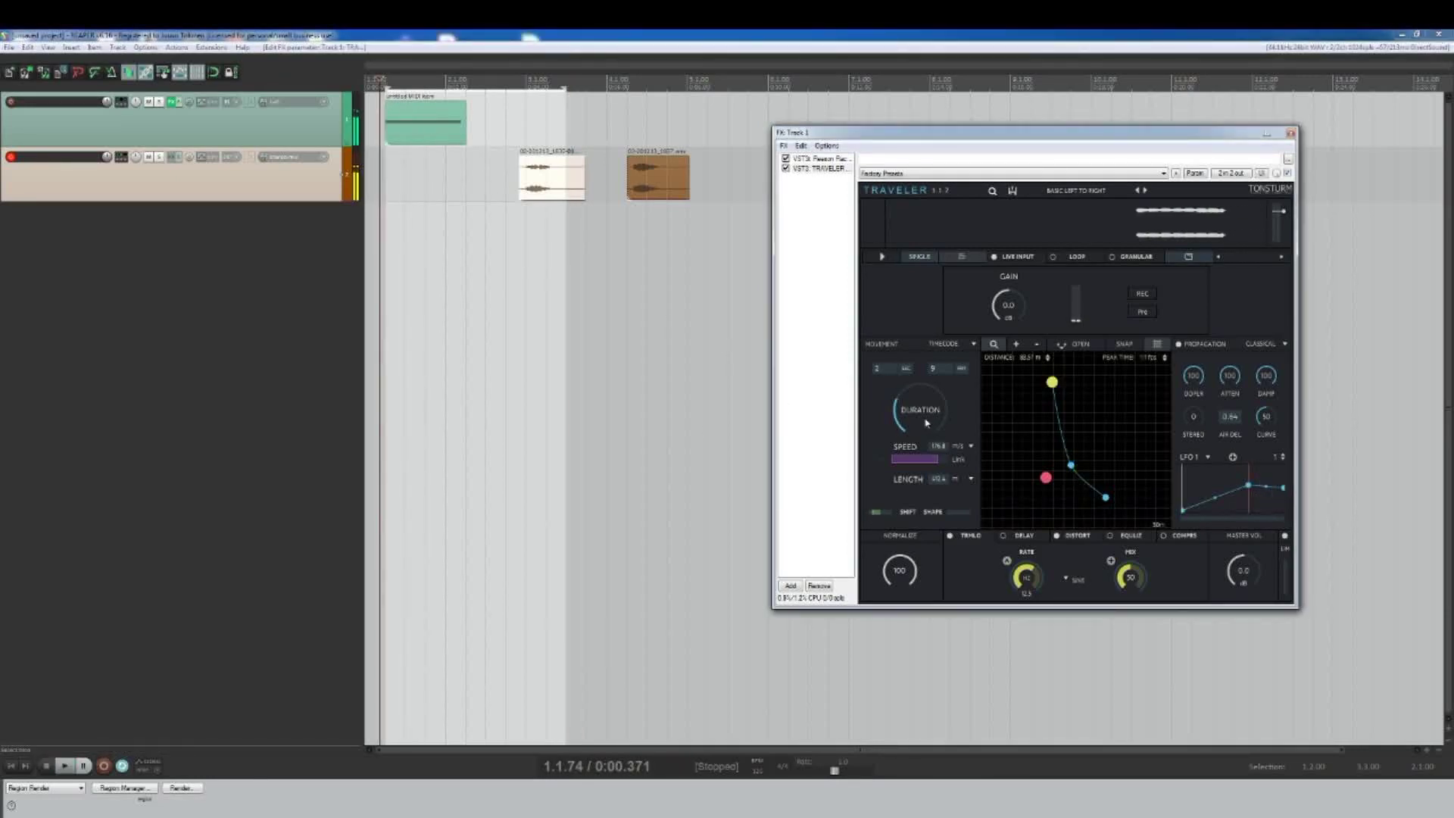
# Step: Shorten Traveler's movement duration to well under one second and play the note repeatedly
pyautogui.moveTo(925, 421); pyautogui.dragTo(947, 462)
pyautogui.press('space')
pyautogui.press('space')
pyautogui.press('space')
pyautogui.scroll(3, 481, 209)
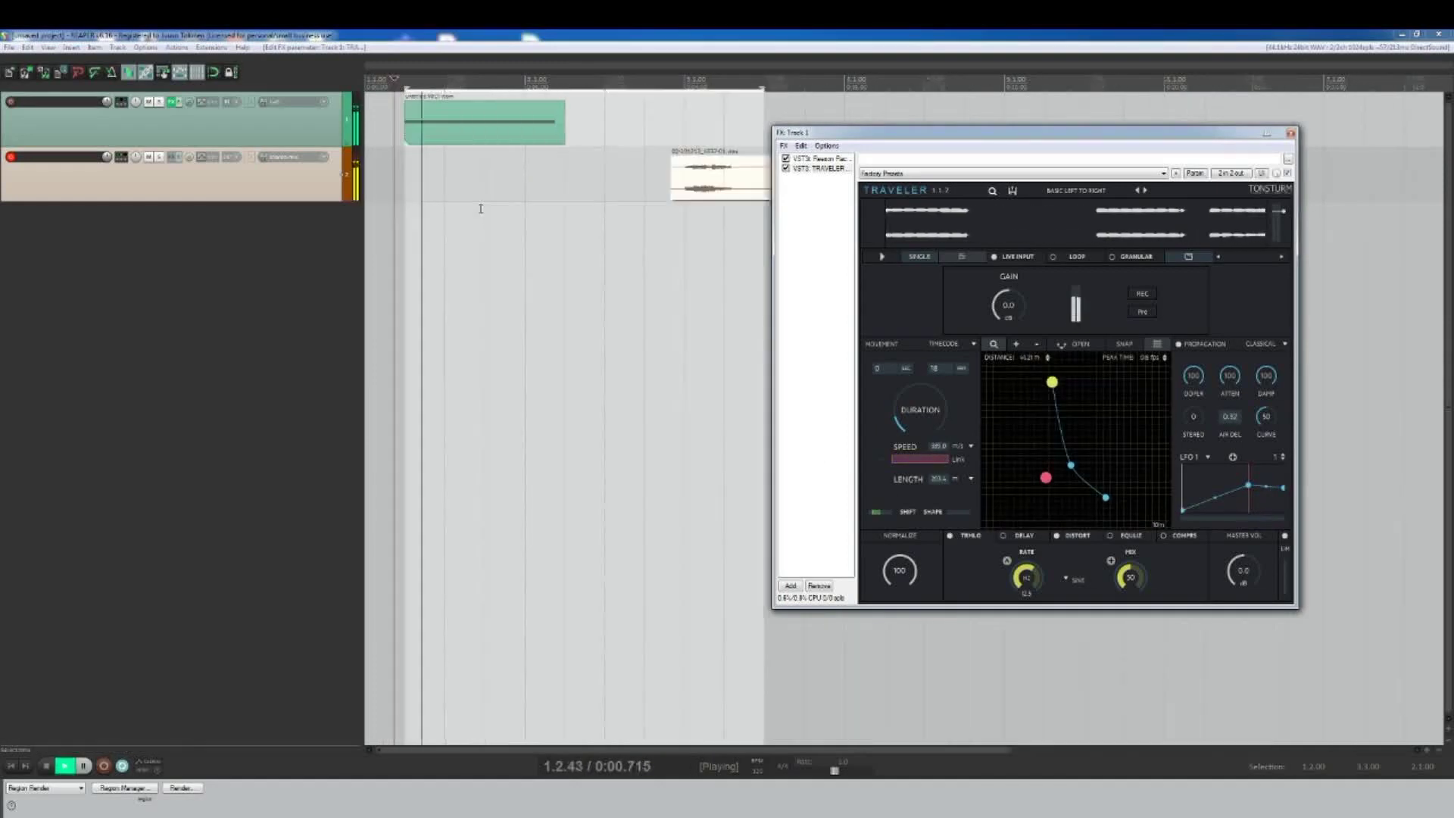
# Step: Play the note through Traveler repeatedly, starting from different points near the beginning of the note clip
pyautogui.scroll(1, 480, 209)
pyautogui.press('space')
pyautogui.click(416, 206)
pyautogui.press('space')
pyautogui.scroll(-3, 626, 156)
pyautogui.press('space')
pyautogui.press('space')
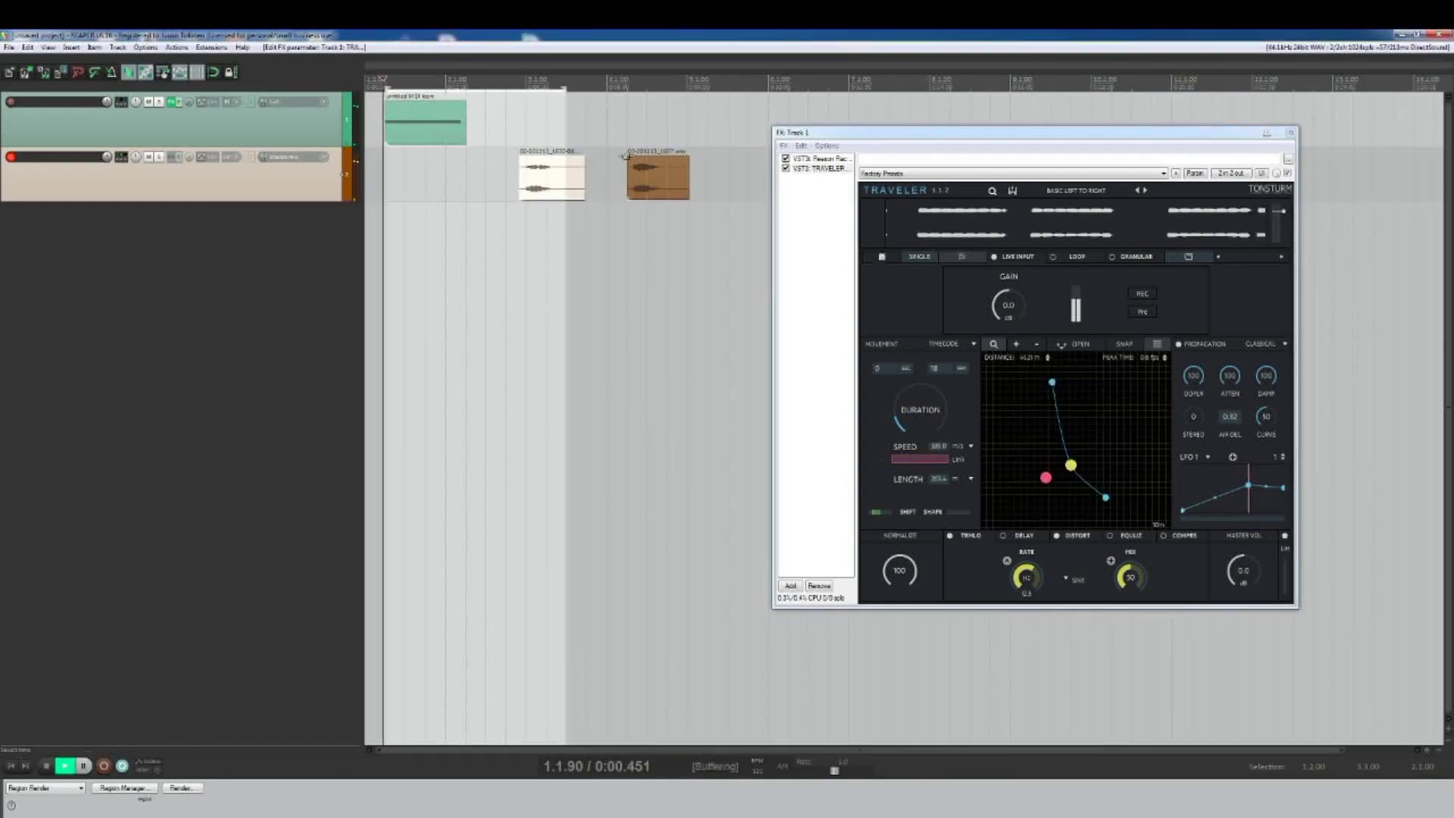
pyautogui.scroll(3, 750, 194)
pyautogui.scroll(-3, 750, 194)
pyautogui.press('space')
# Step: Move the recorded clips later on the second track and fit the time selection to the note clip
pyautogui.moveTo(720, 184); pyautogui.dragTo(568, 173)
pyautogui.moveTo(566, 174); pyautogui.dragTo(710, 173)
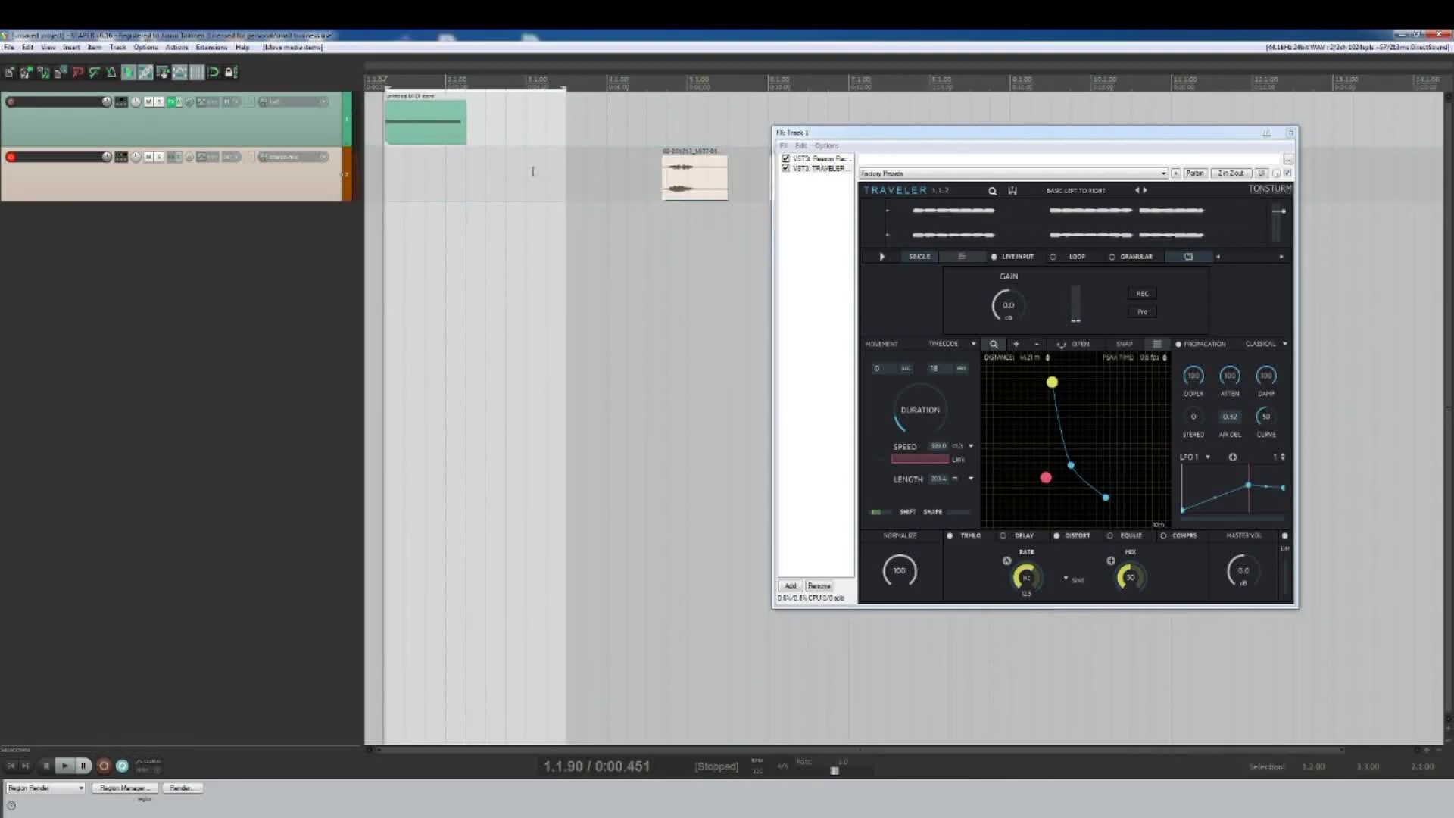
pyautogui.scroll(-2, 533, 171)
pyautogui.doubleClick(408, 122)
# Step: Show Traveler's granular mode, return to live input, and record the playing note into Traveler
pyautogui.click(1240, 253)
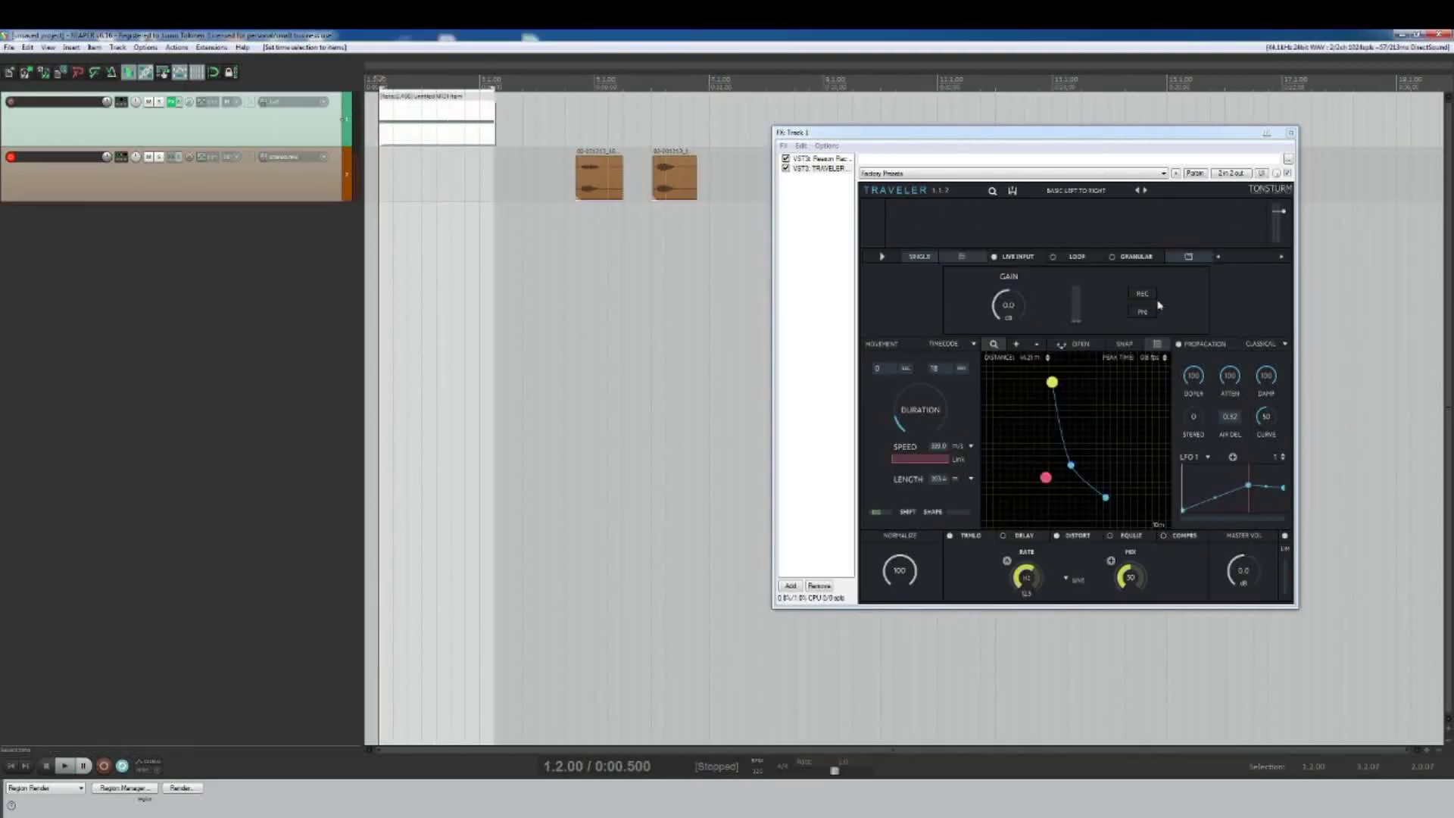
pyautogui.click(1112, 257)
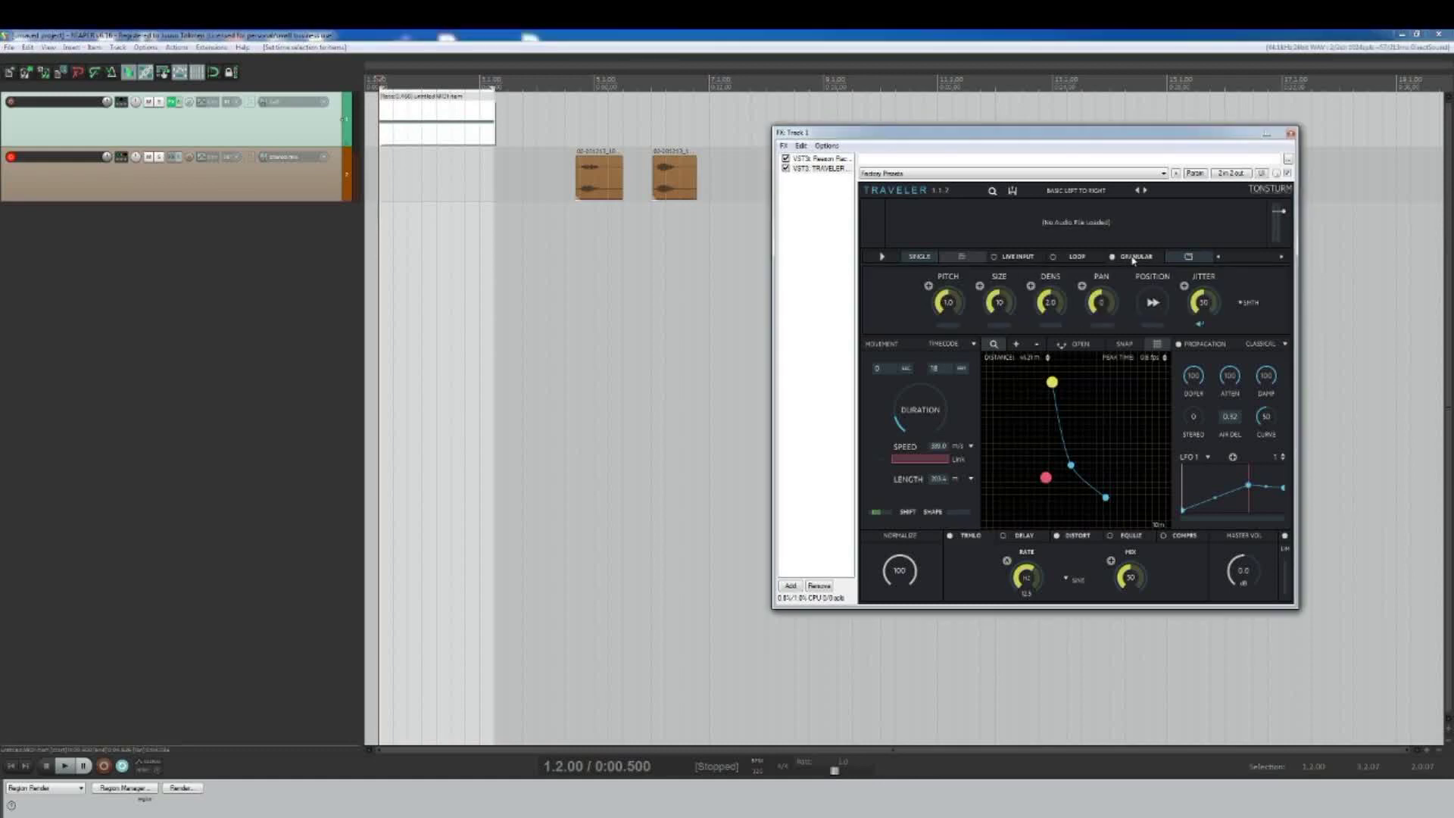
pyautogui.click(999, 257)
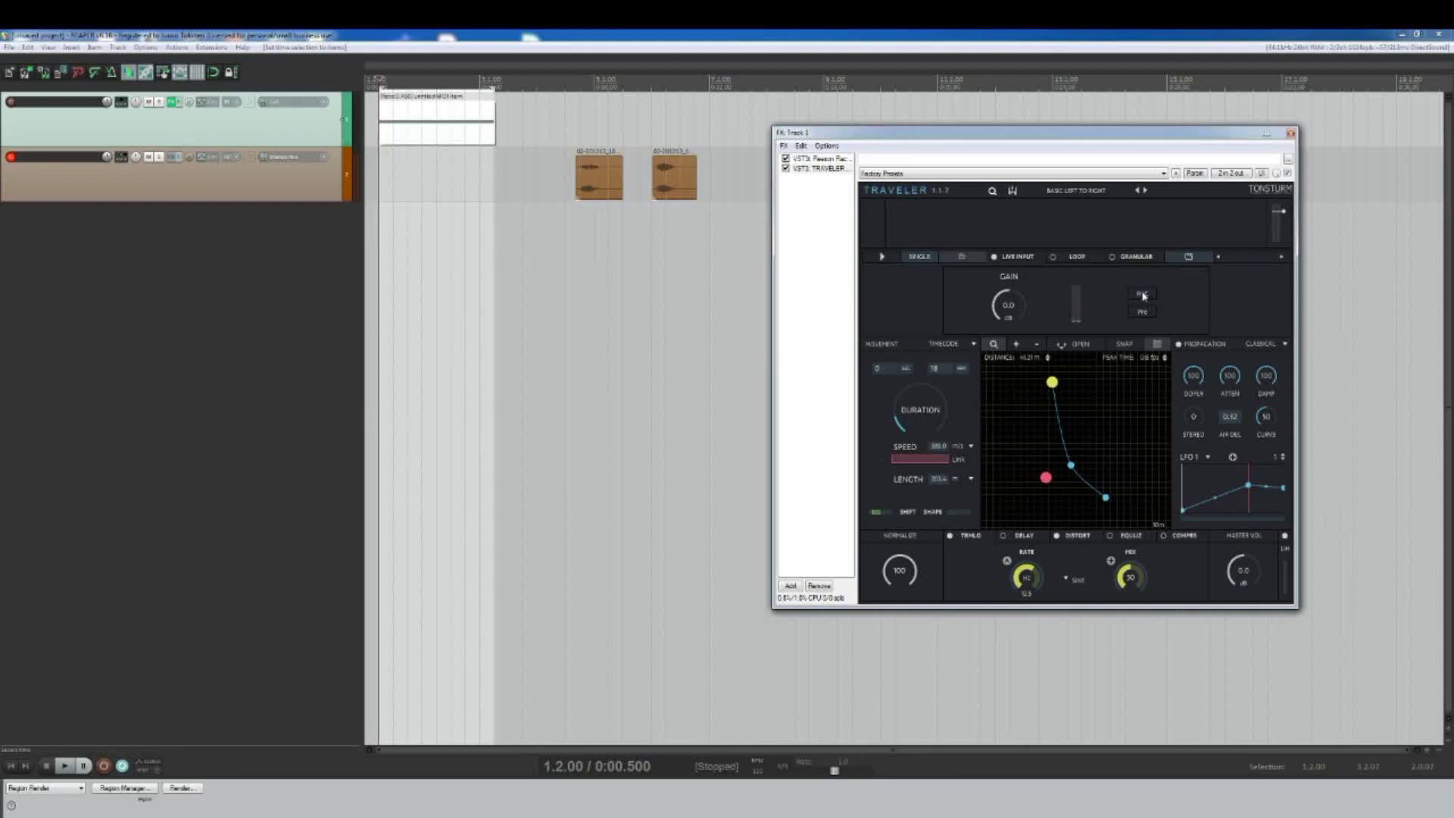
pyautogui.press('space')
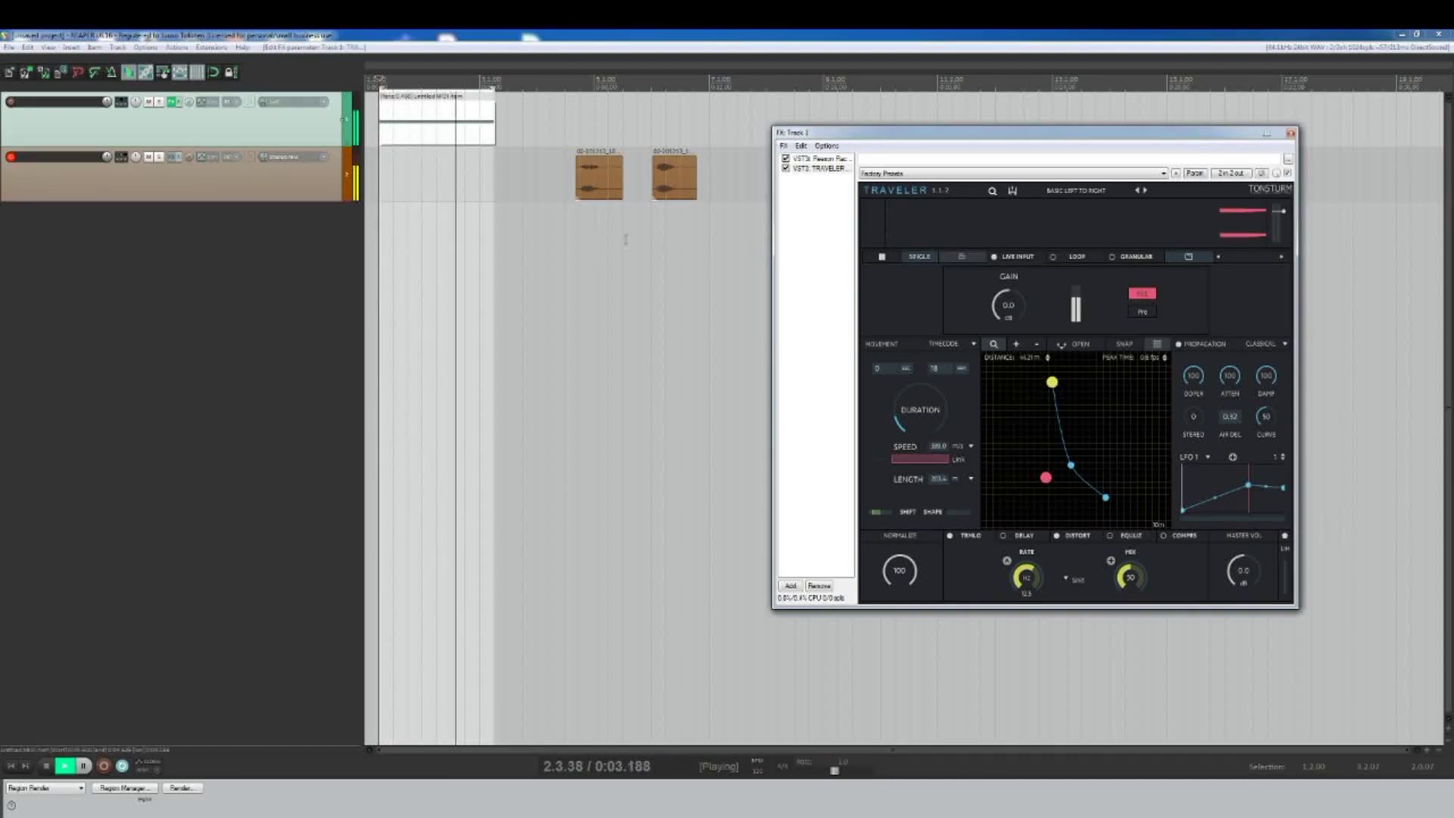
pyautogui.press('space')
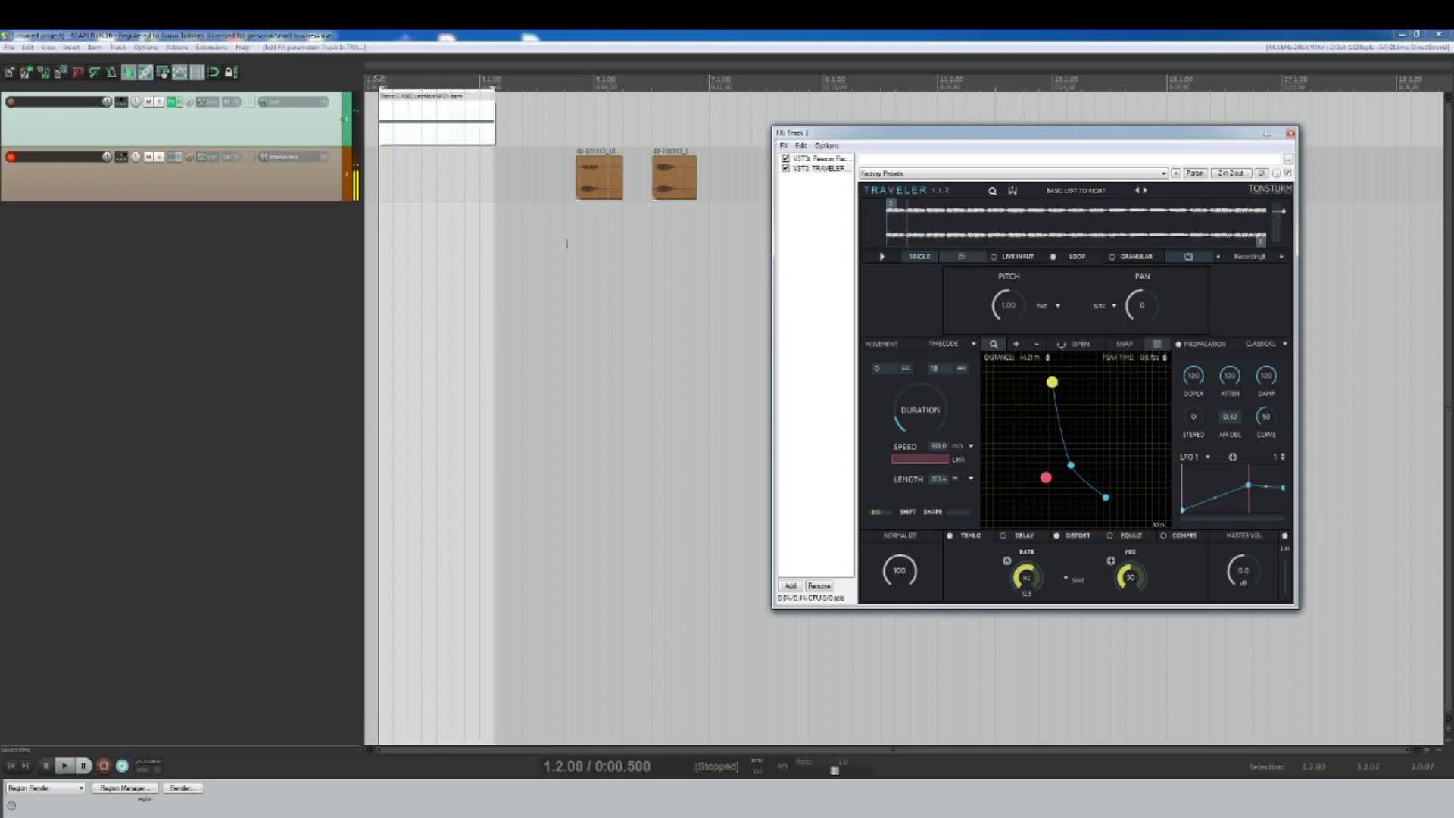
# Step: Insert a new track below the first one and copy the first track's Traveler plugin into its effects chain
pyautogui.click(211, 121)
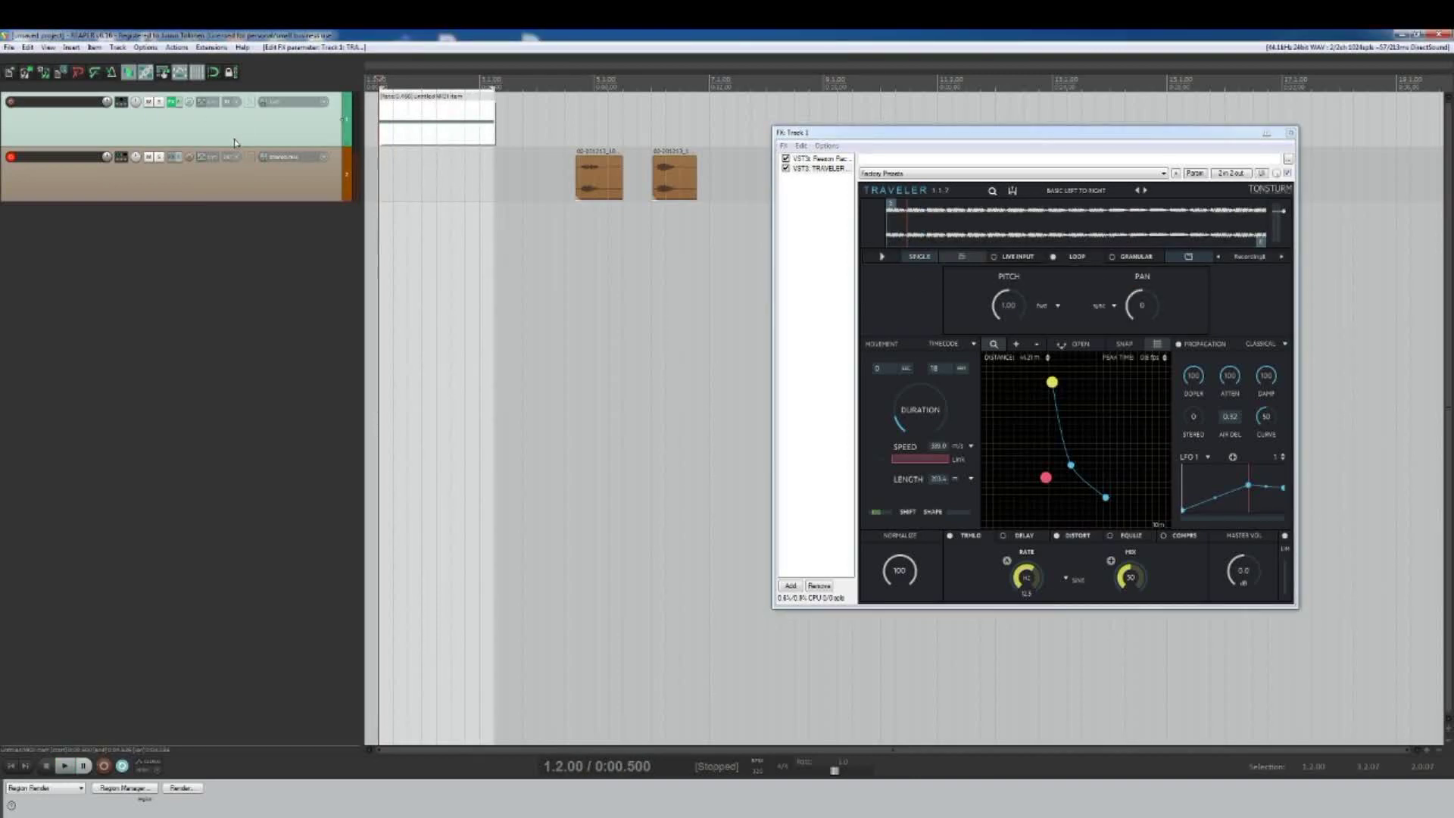
pyautogui.hotkey('ctrl', 't')
pyautogui.click(169, 162)
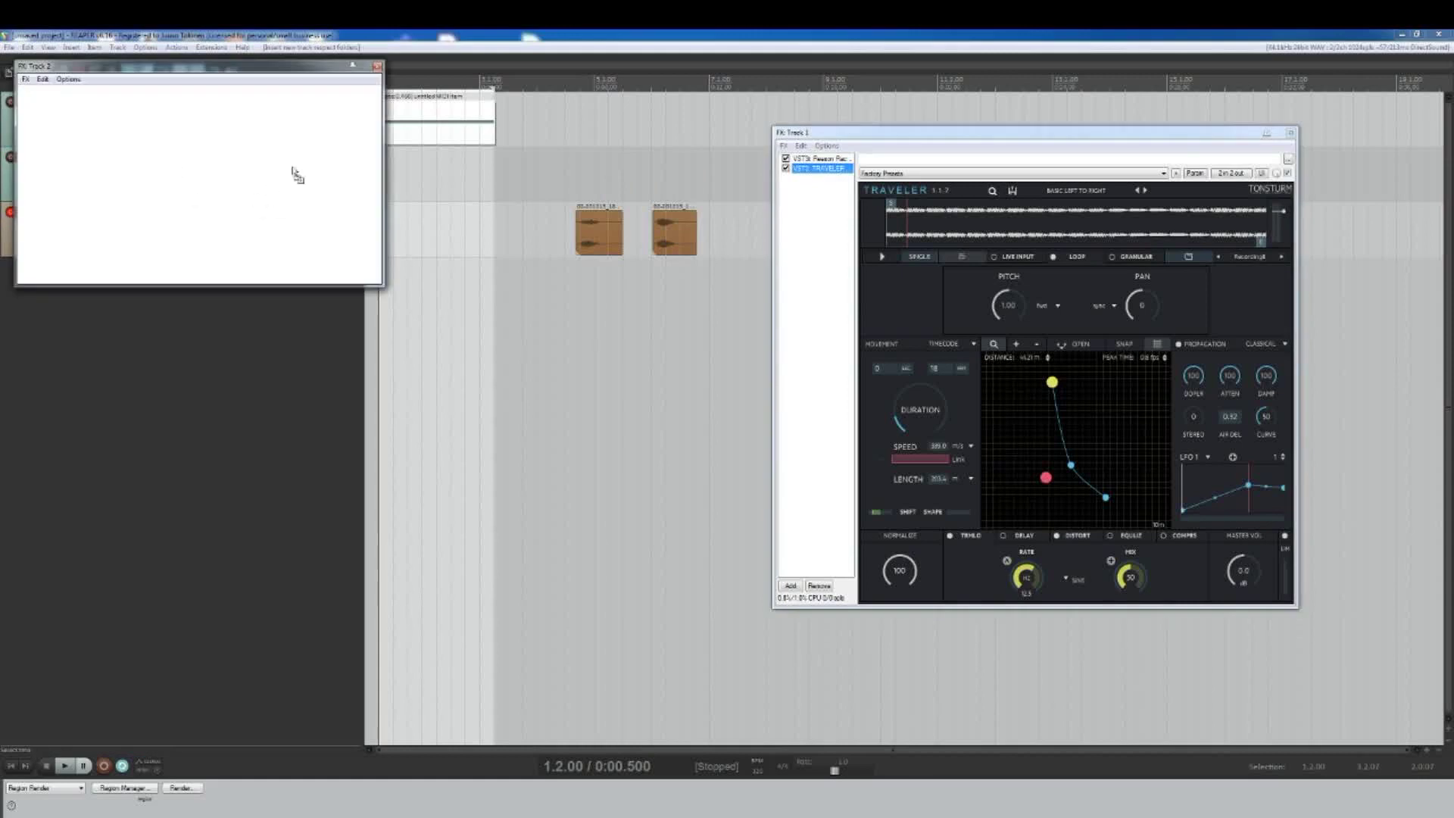
pyautogui.doubleClick(298, 175)
pyautogui.click(532, 62)
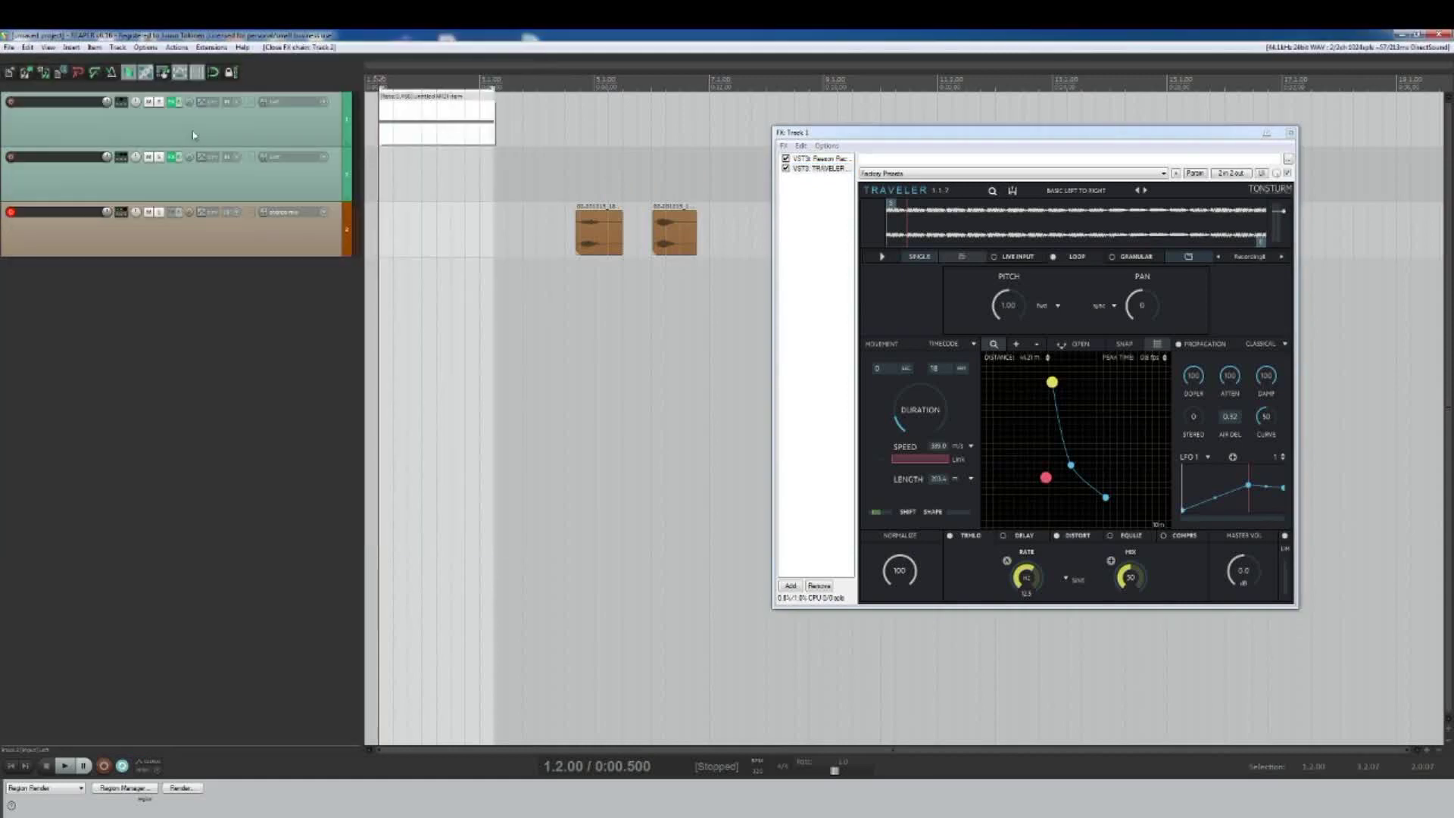
# Step: Mute the first track and reorder the tracks so the new one sits below the recording track
pyautogui.click(149, 101)
pyautogui.click(134, 197)
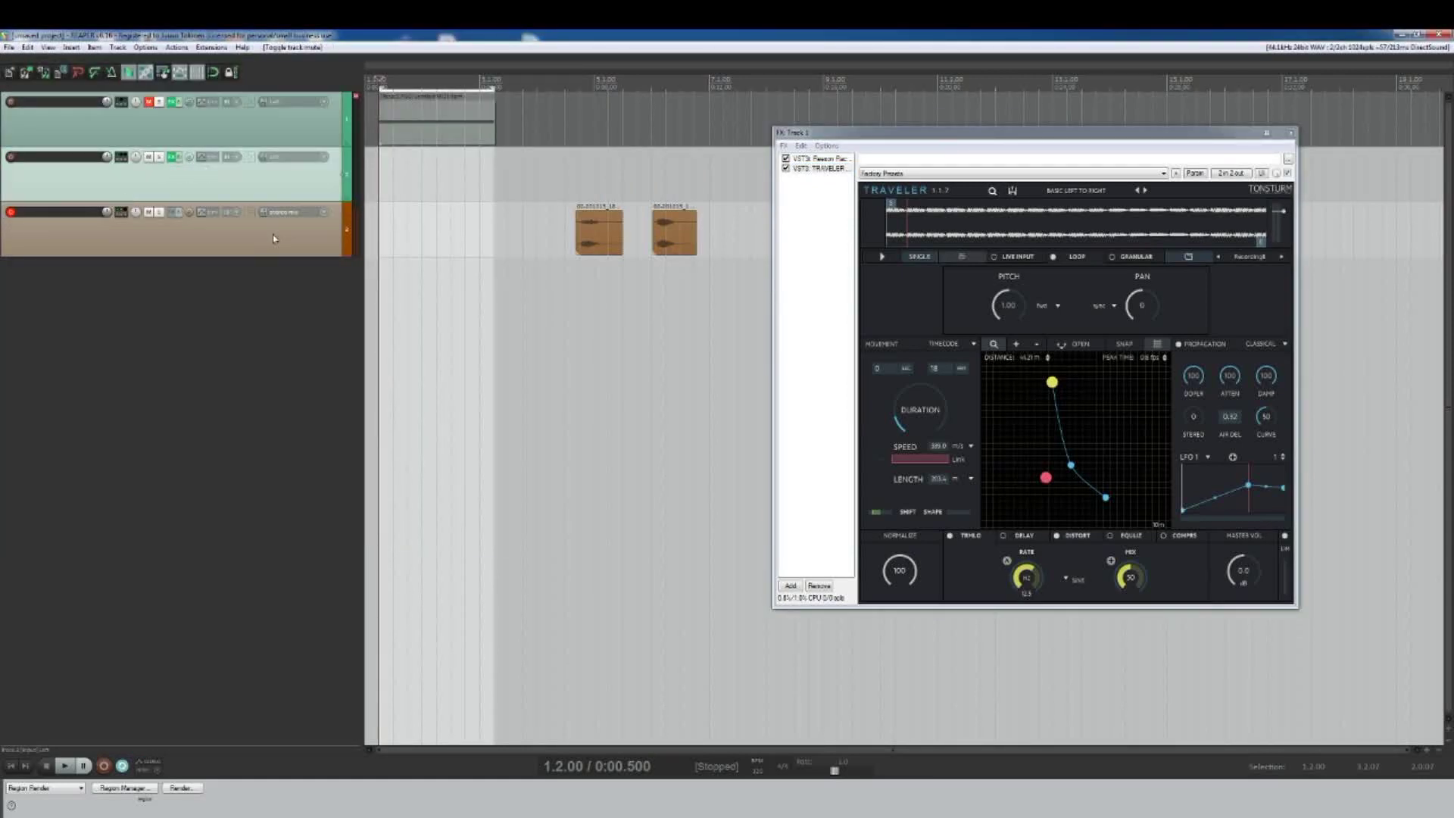
pyautogui.moveTo(285, 177); pyautogui.dragTo(267, 303)
pyautogui.click(380, 315)
pyautogui.click(203, 247)
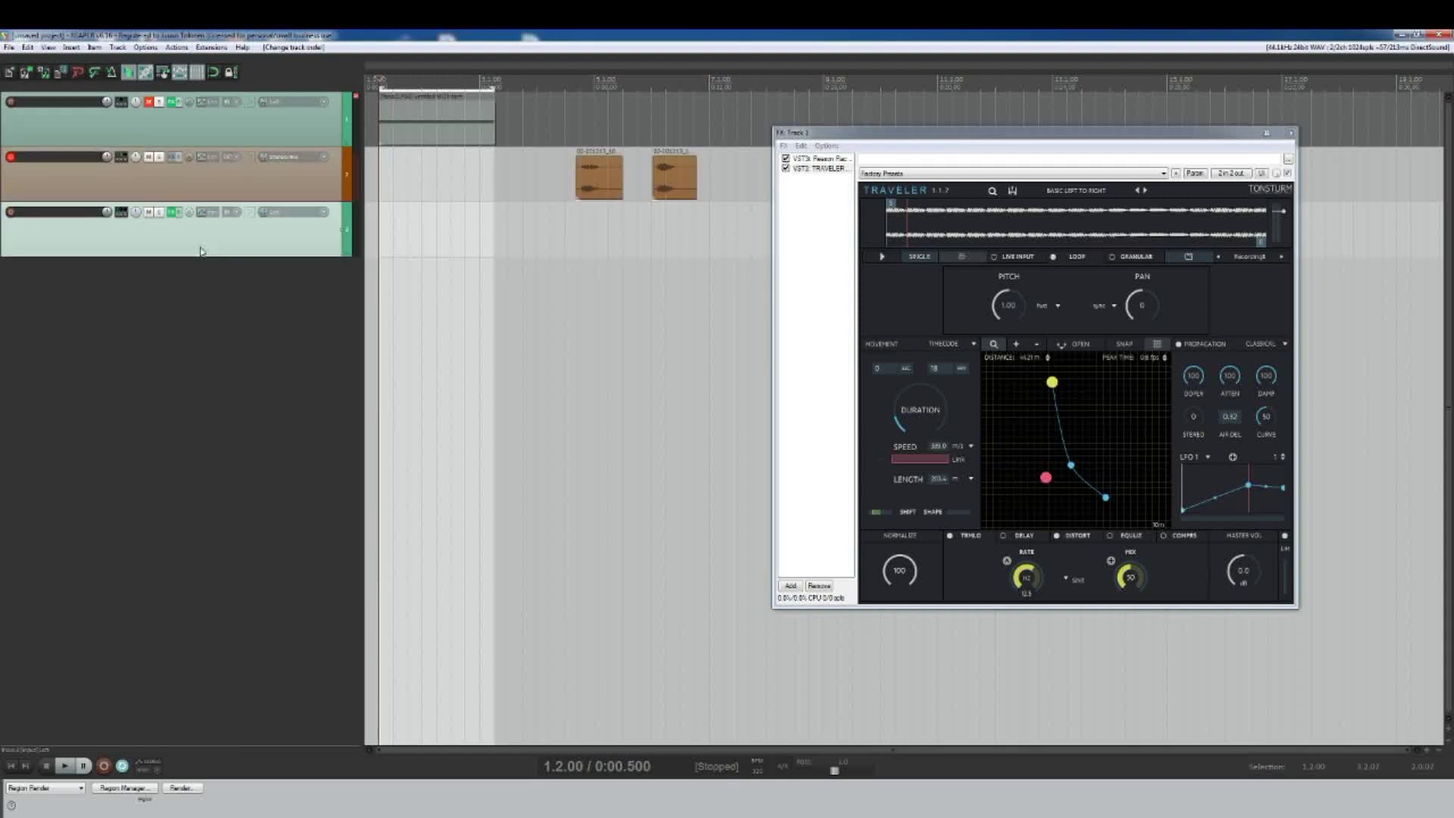
# Step: Set the third track to record its stereo output, test playback, and open its Traveler plugin
pyautogui.rightClick(9, 216)
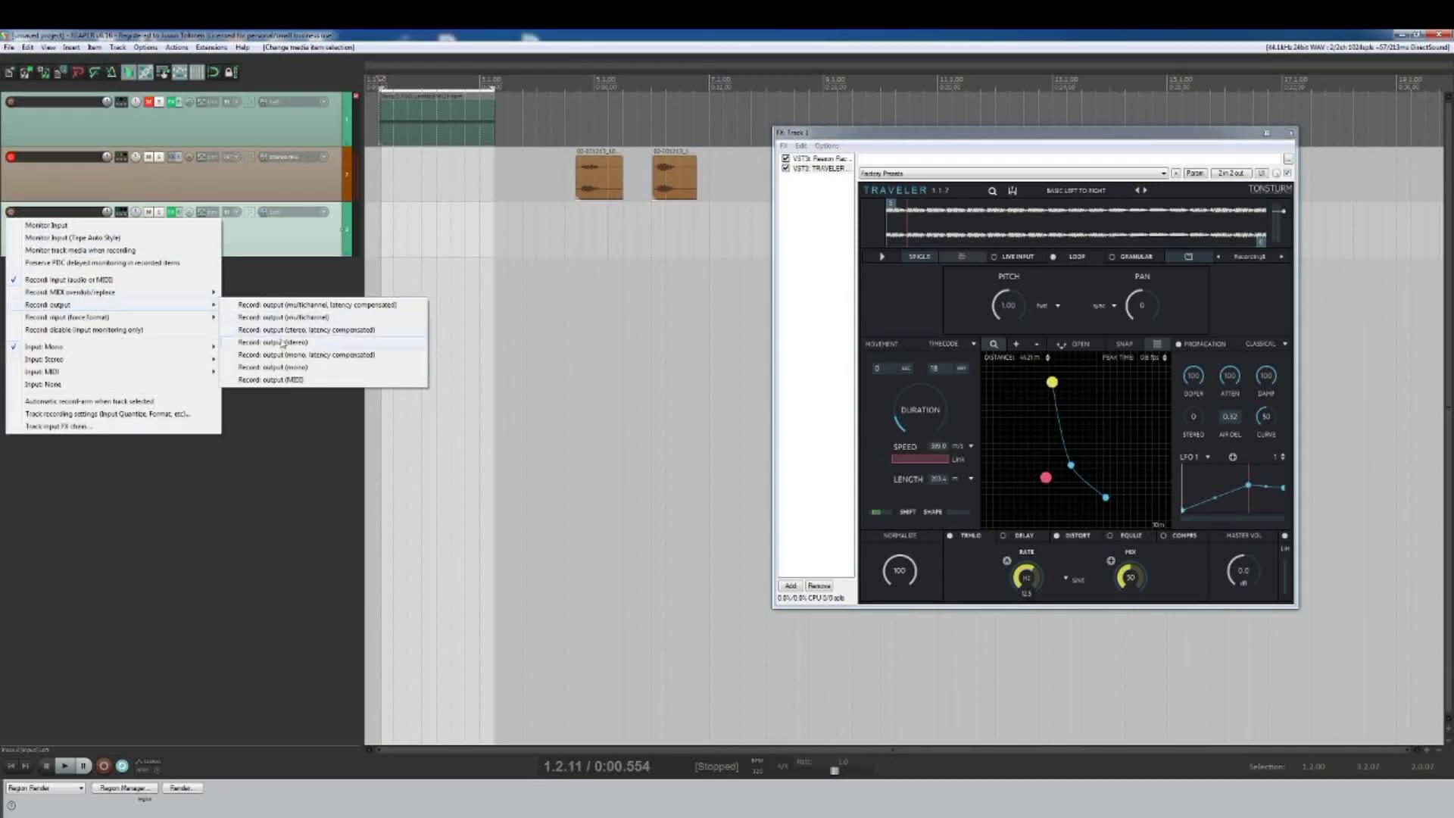
pyautogui.click(282, 342)
pyautogui.press('space')
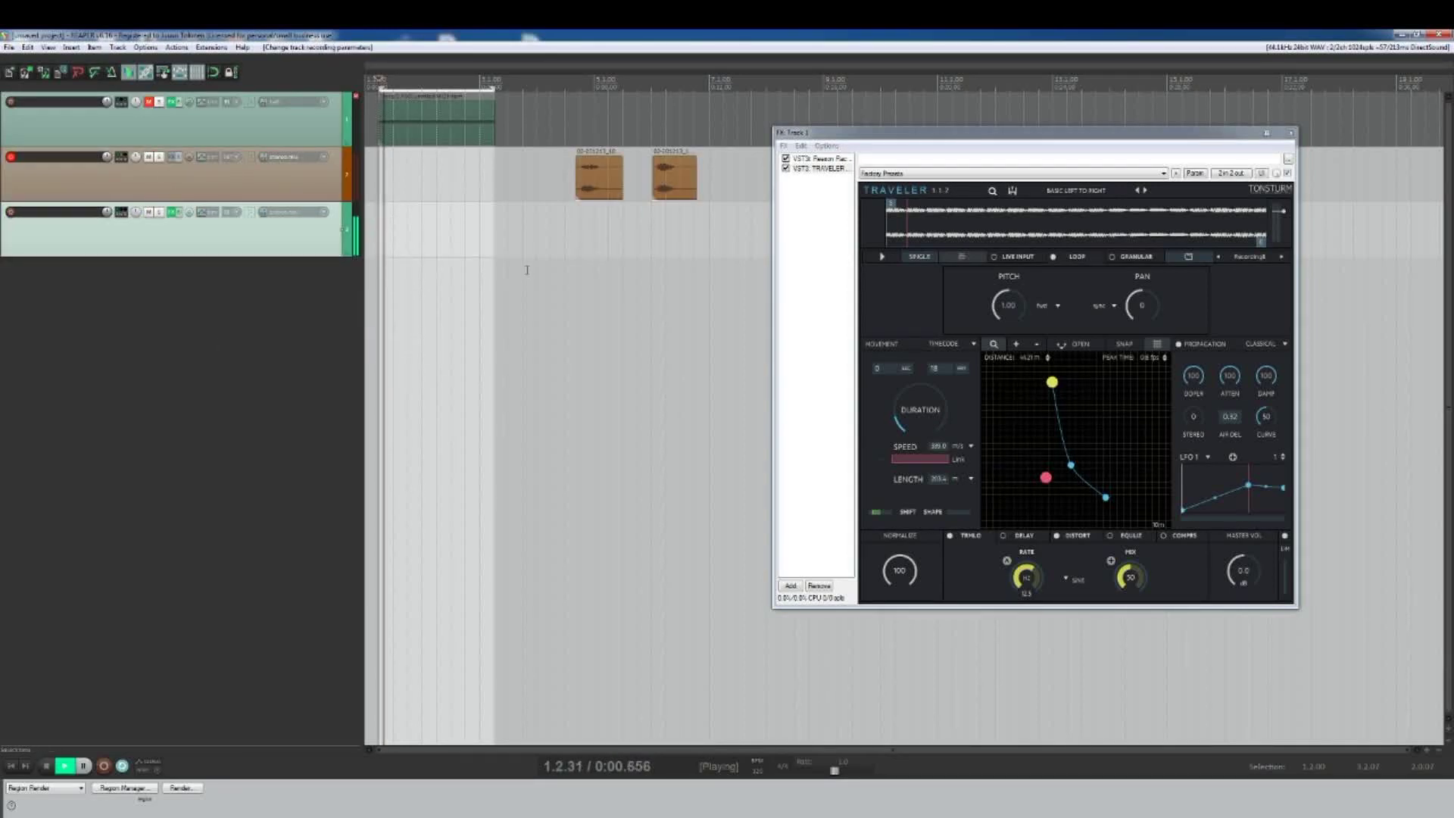
pyautogui.press('space')
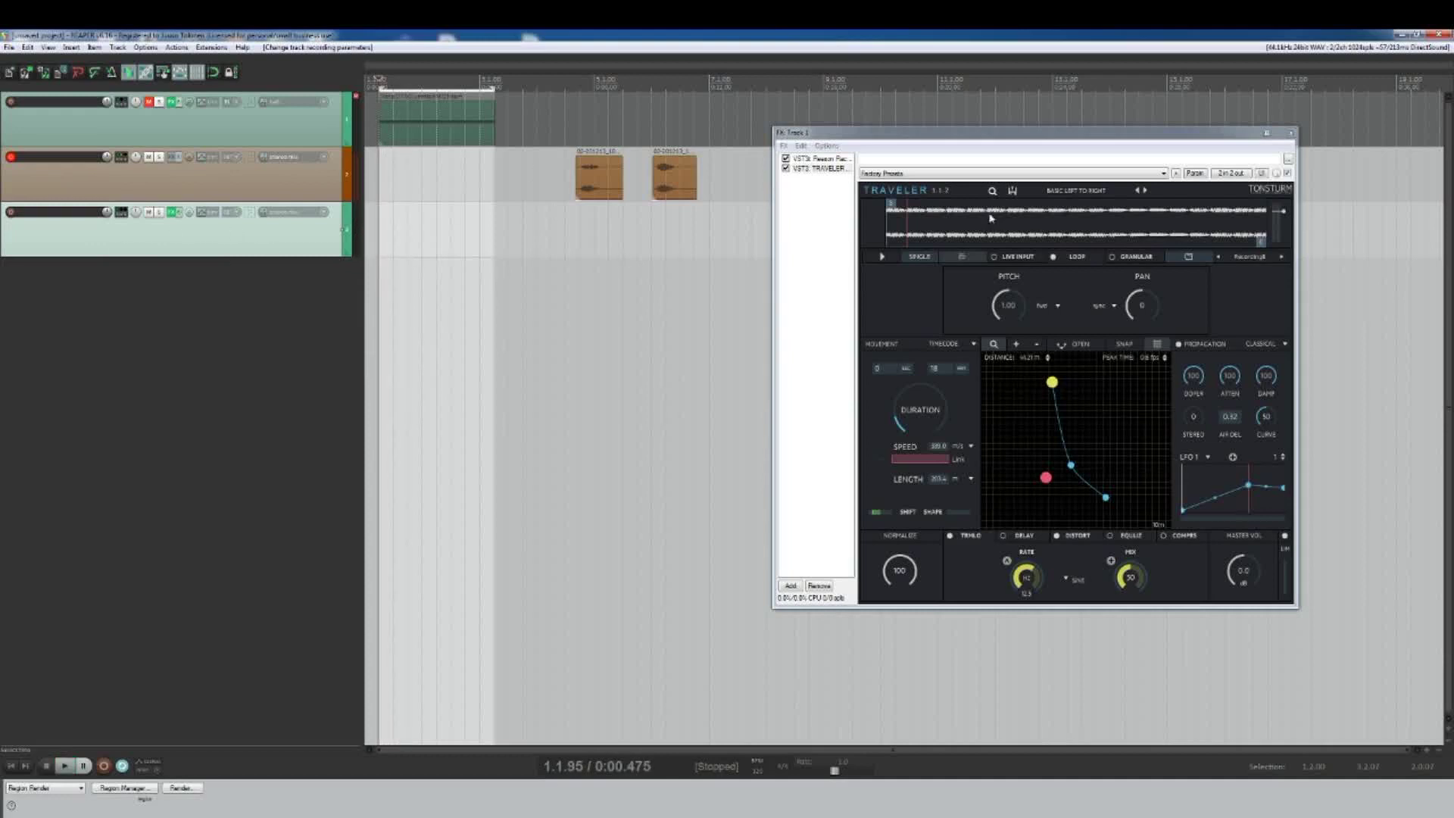
pyautogui.click(173, 212)
pyautogui.press('space')
pyautogui.press('space')
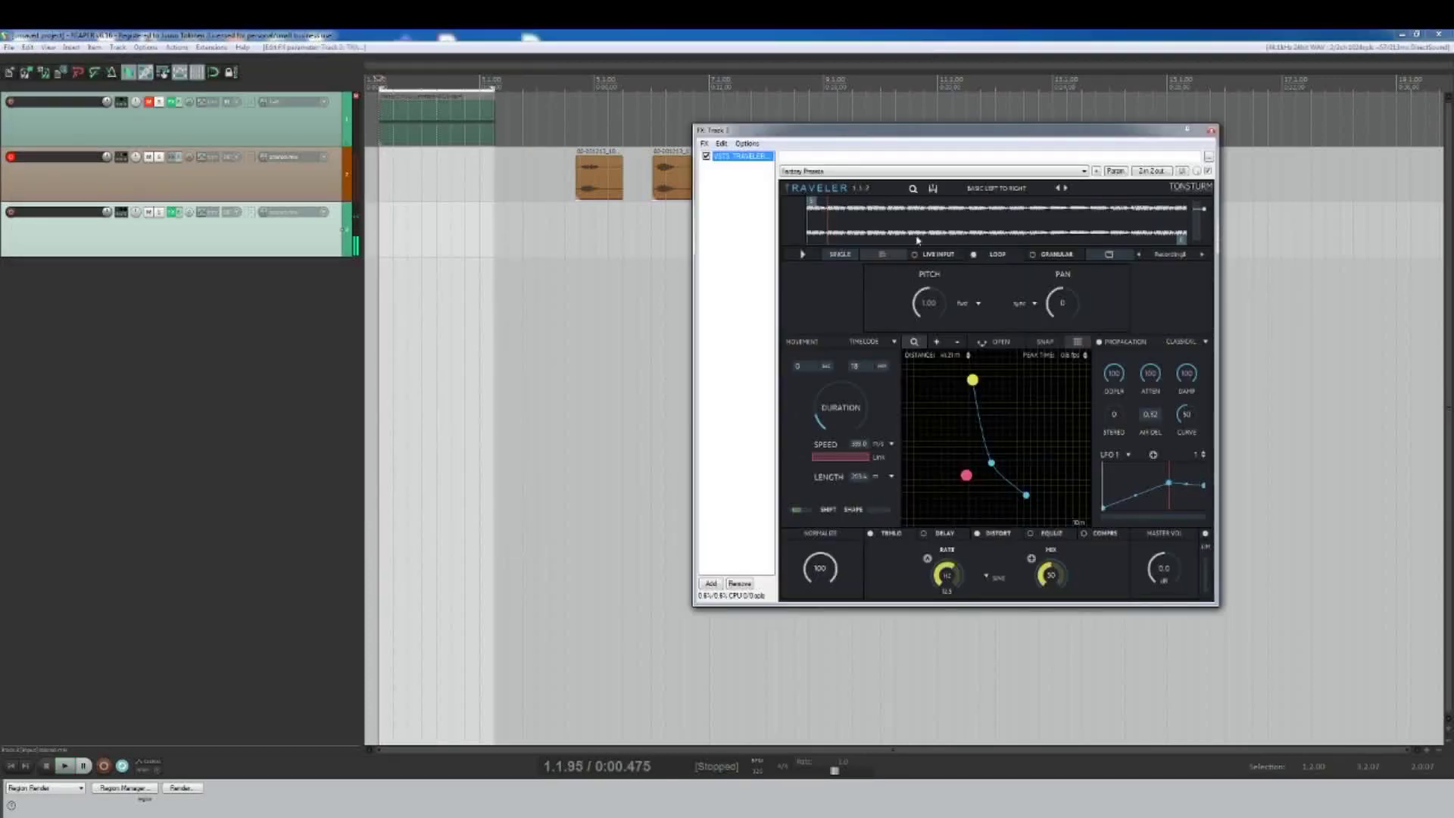
# Step: Switch Traveler to granular mode, lower pitch and grain size, set density to 5.5, and make the position travel back and forth
pyautogui.click(1054, 254)
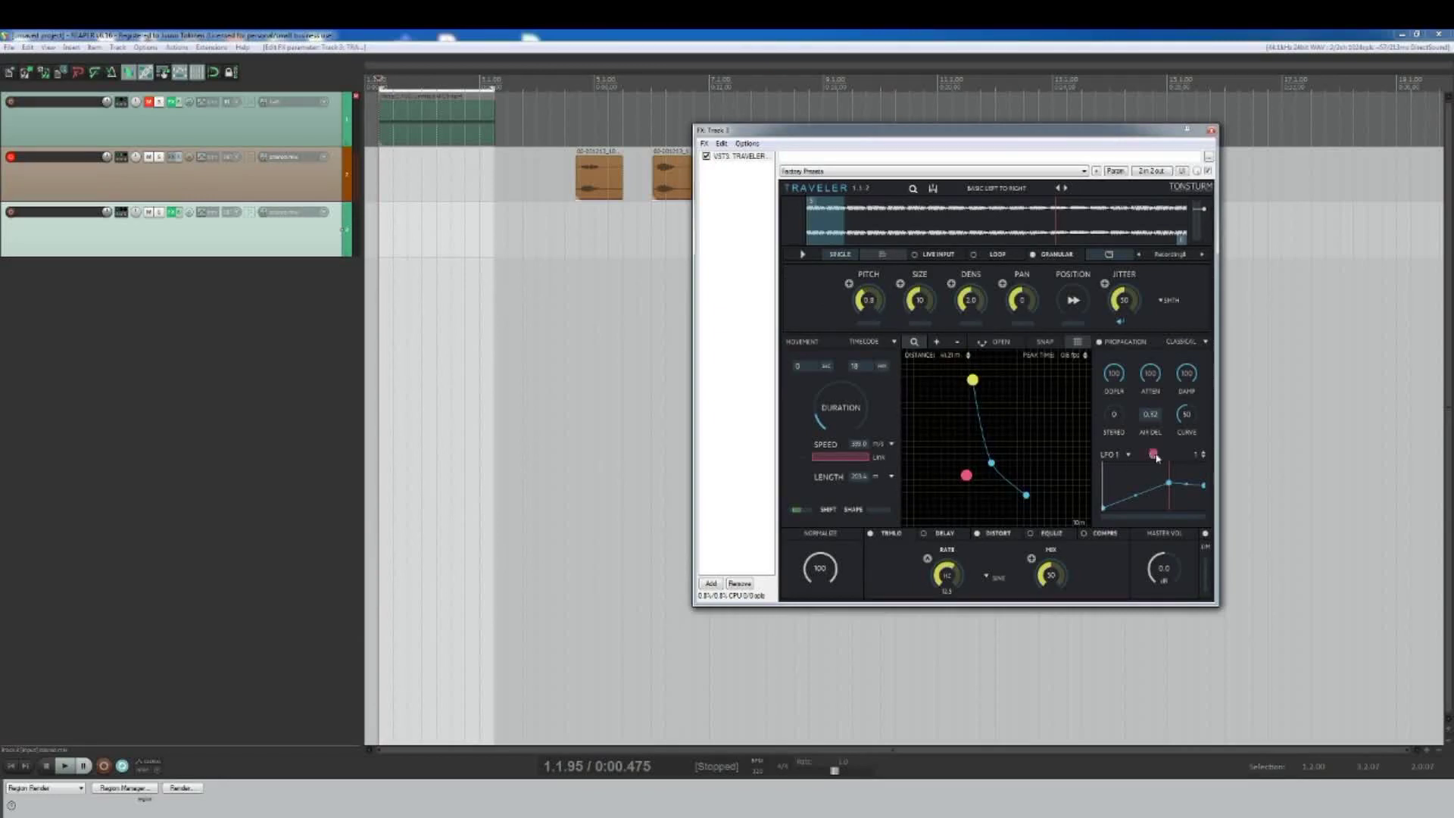
pyautogui.moveTo(1156, 458); pyautogui.dragTo(850, 285)
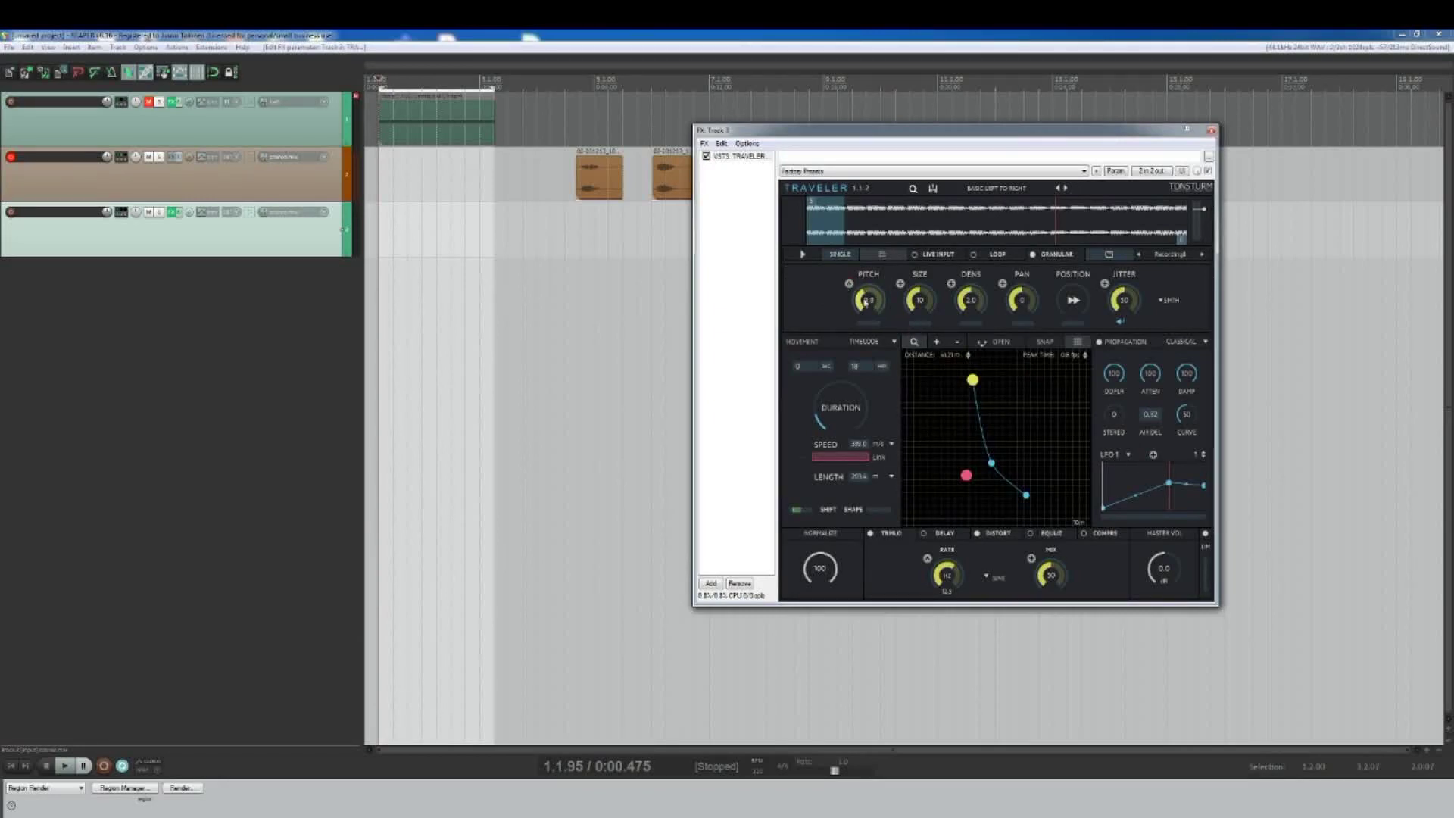
pyautogui.click(1074, 302)
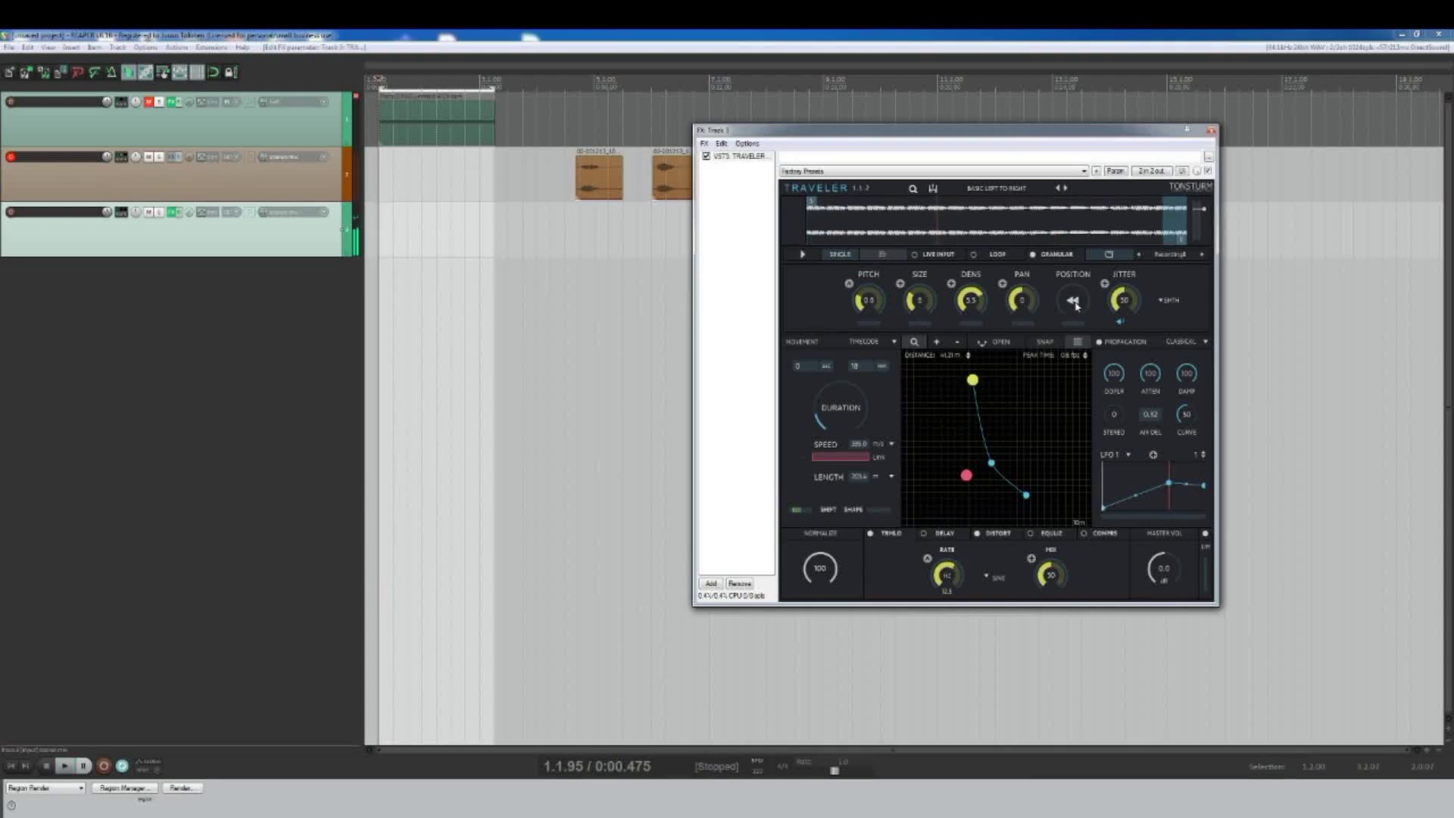
pyautogui.press('space')
pyautogui.press('space')
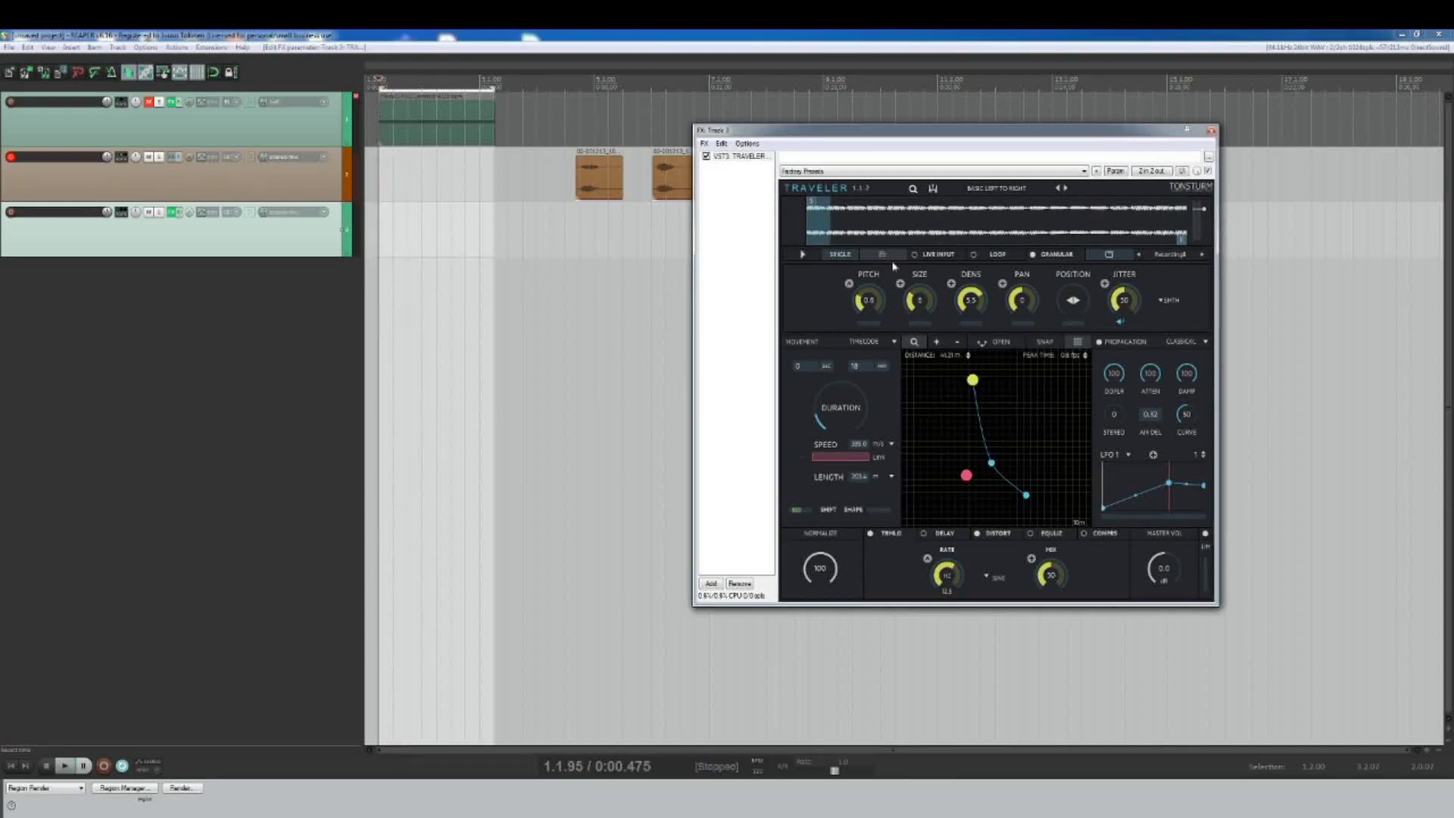
# Step: Set Traveler's movement to loop, play it, and lengthen the duration to just over two seconds
pyautogui.click(839, 256)
pyautogui.press('space')
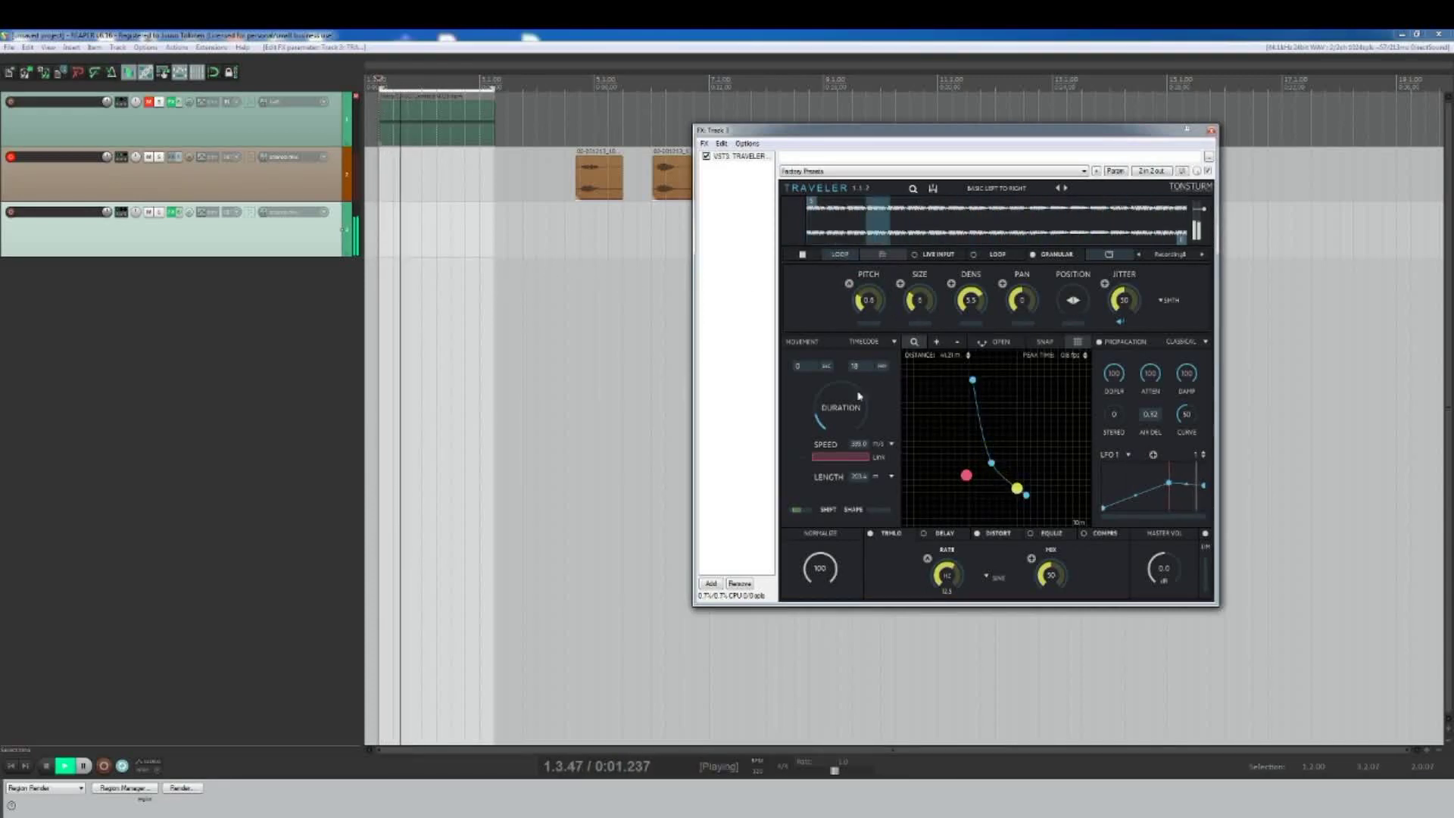
pyautogui.press('space')
pyautogui.moveTo(837, 409); pyautogui.dragTo(844, 411)
pyautogui.press('space')
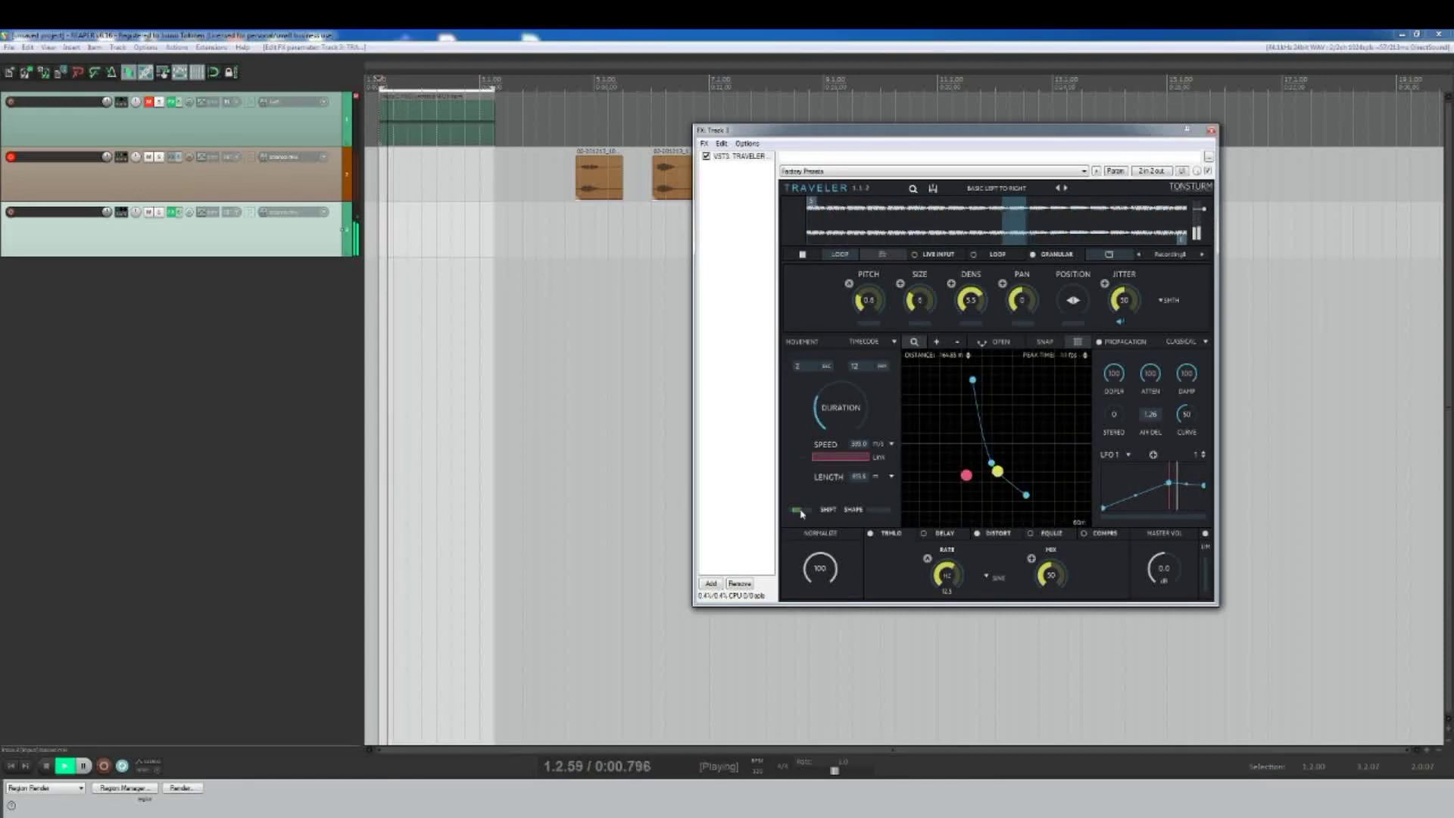
# Step: Raise the movement shift slightly, shorten the duration to just over one second, and audition the looping movement
pyautogui.moveTo(801, 510); pyautogui.dragTo(807, 515)
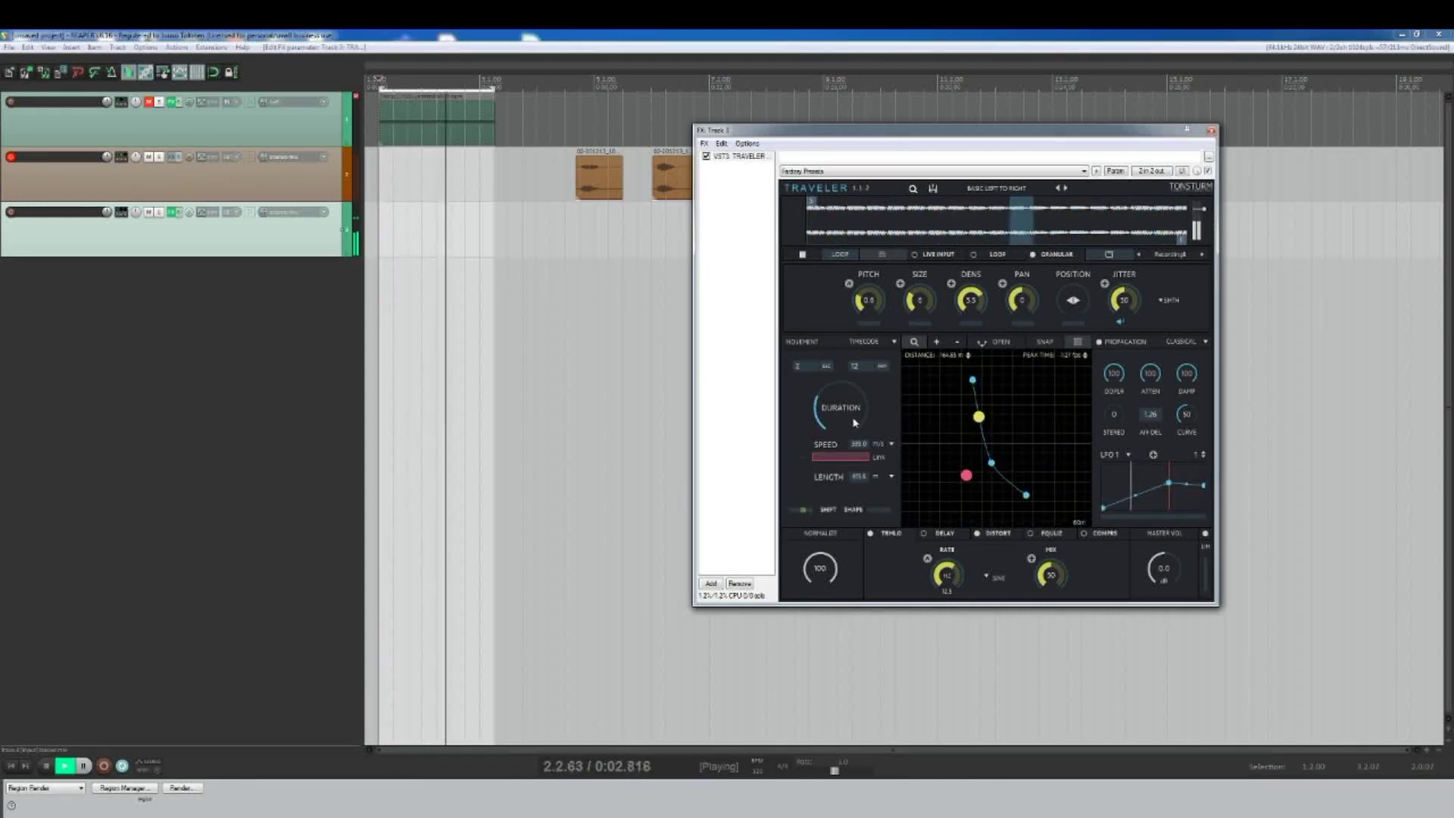
pyautogui.press('space')
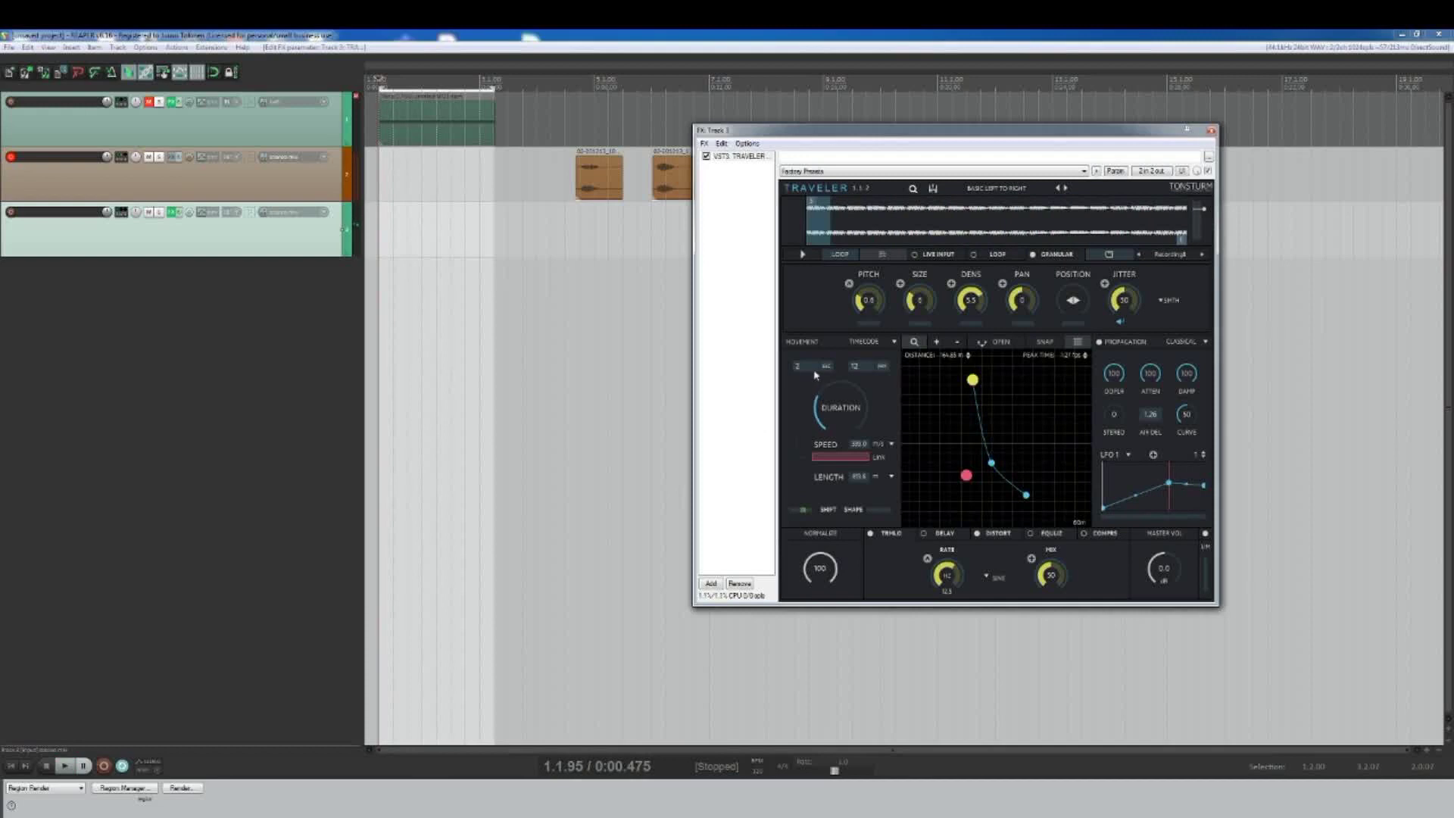
pyautogui.press('space')
pyautogui.moveTo(843, 393); pyautogui.dragTo(849, 425)
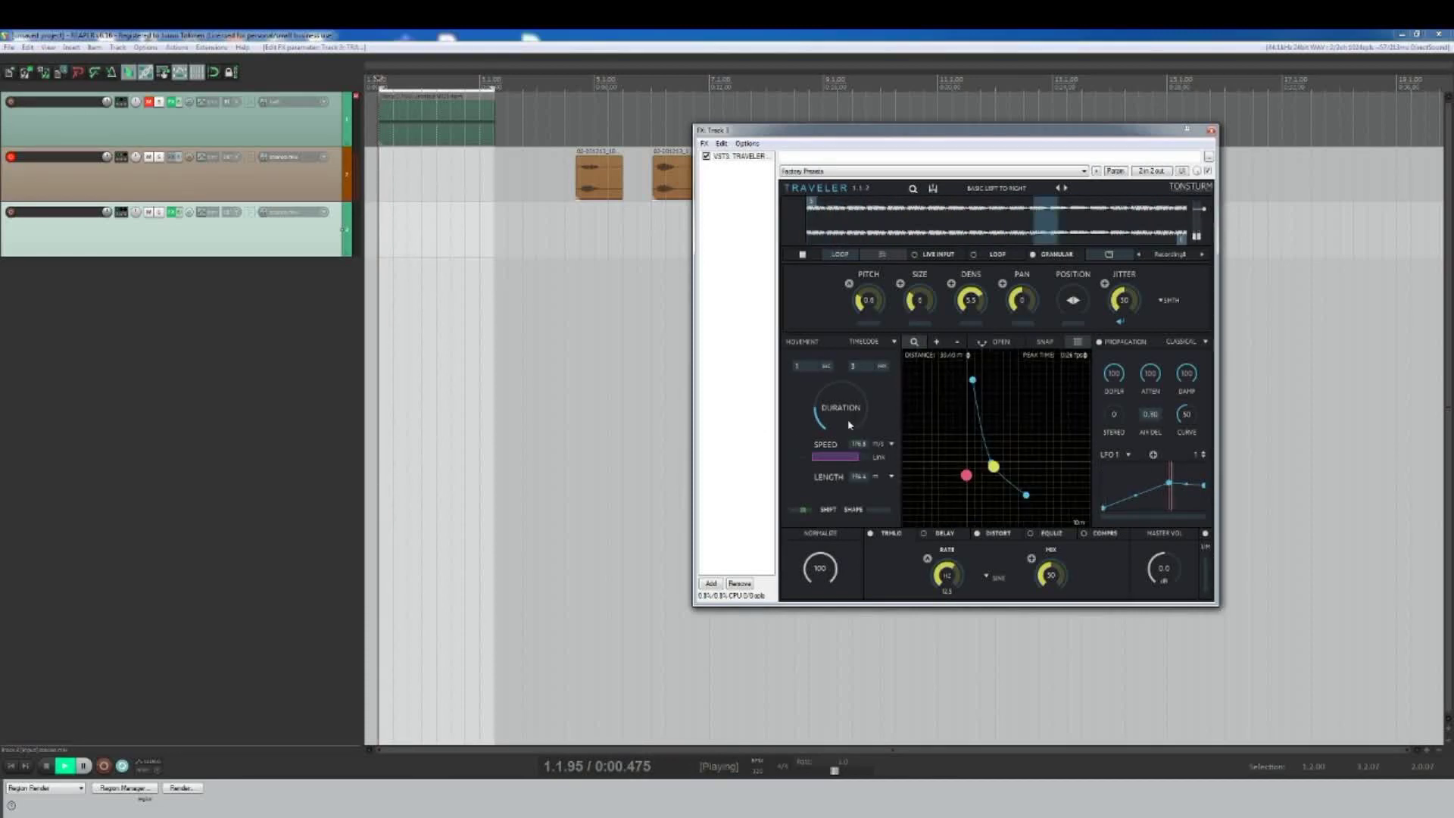
pyautogui.scroll(-3, 568, 301)
pyautogui.press('space')
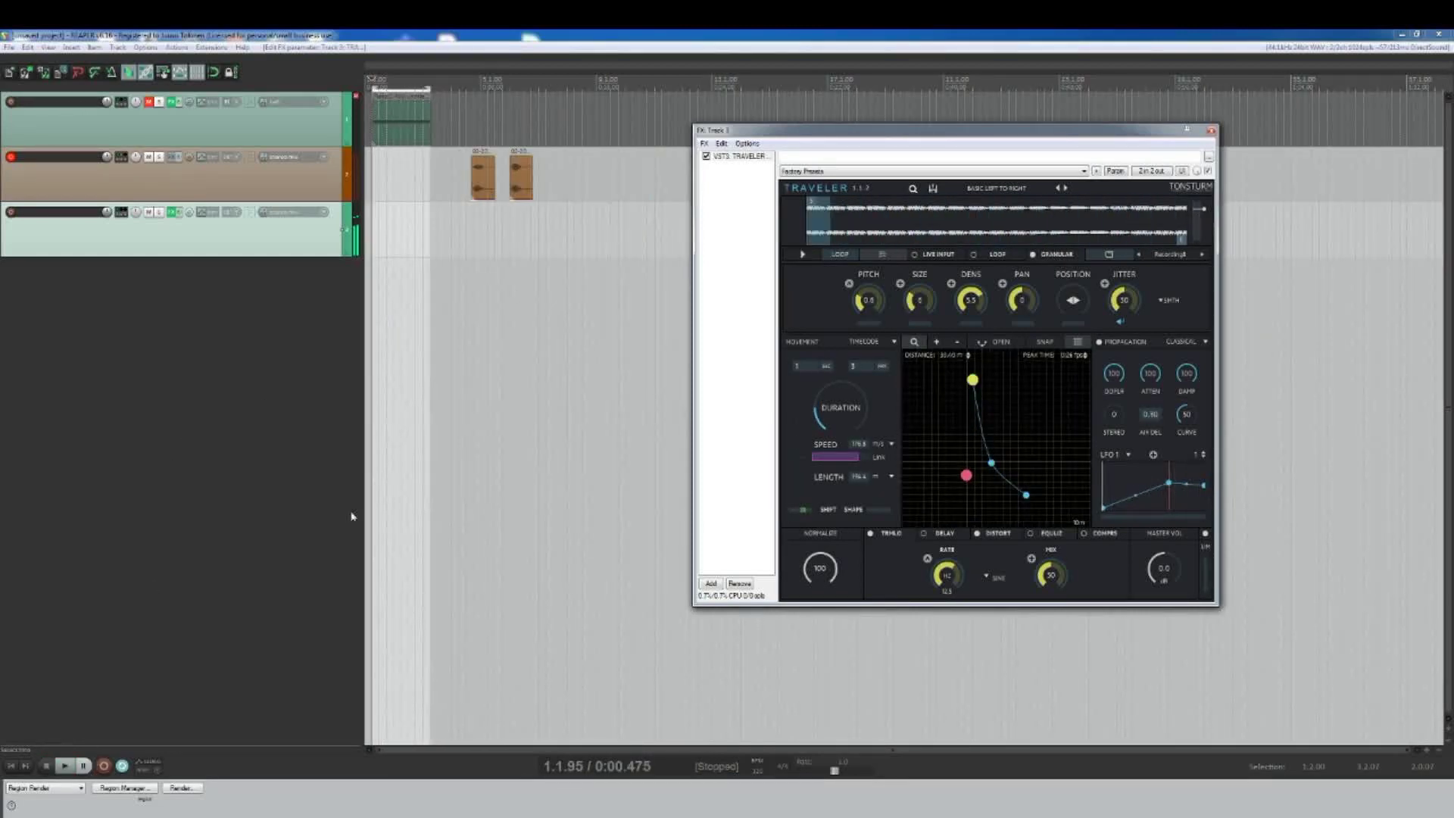
# Step: Mute the second track, arm the third track, and start recording
pyautogui.click(110, 168)
pyautogui.click(11, 211)
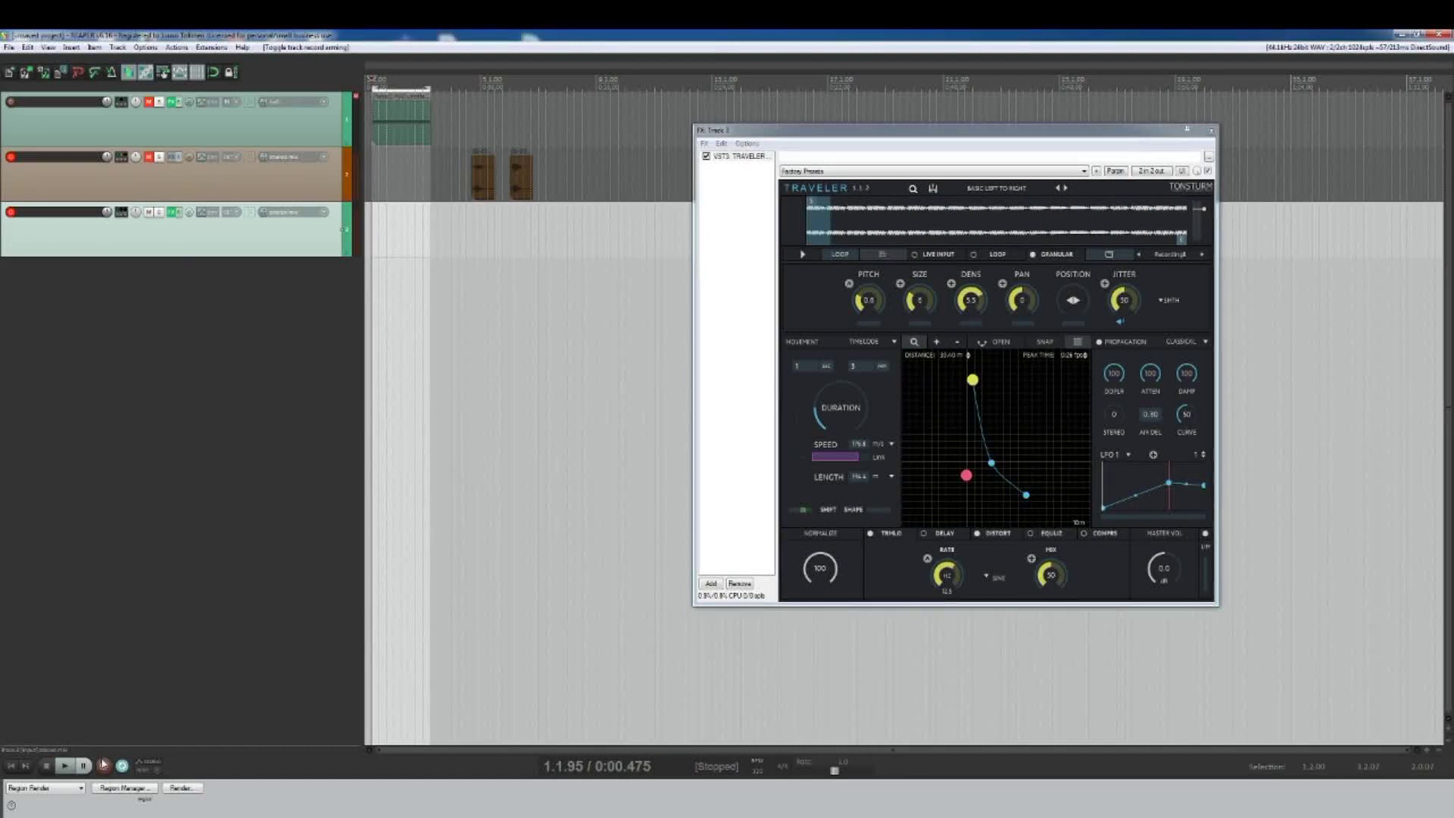
pyautogui.click(103, 765)
# Step: Vary Traveler's duration, speed and shift during the recording, then stop and save all recorded files
pyautogui.moveTo(839, 412); pyautogui.dragTo(838, 392)
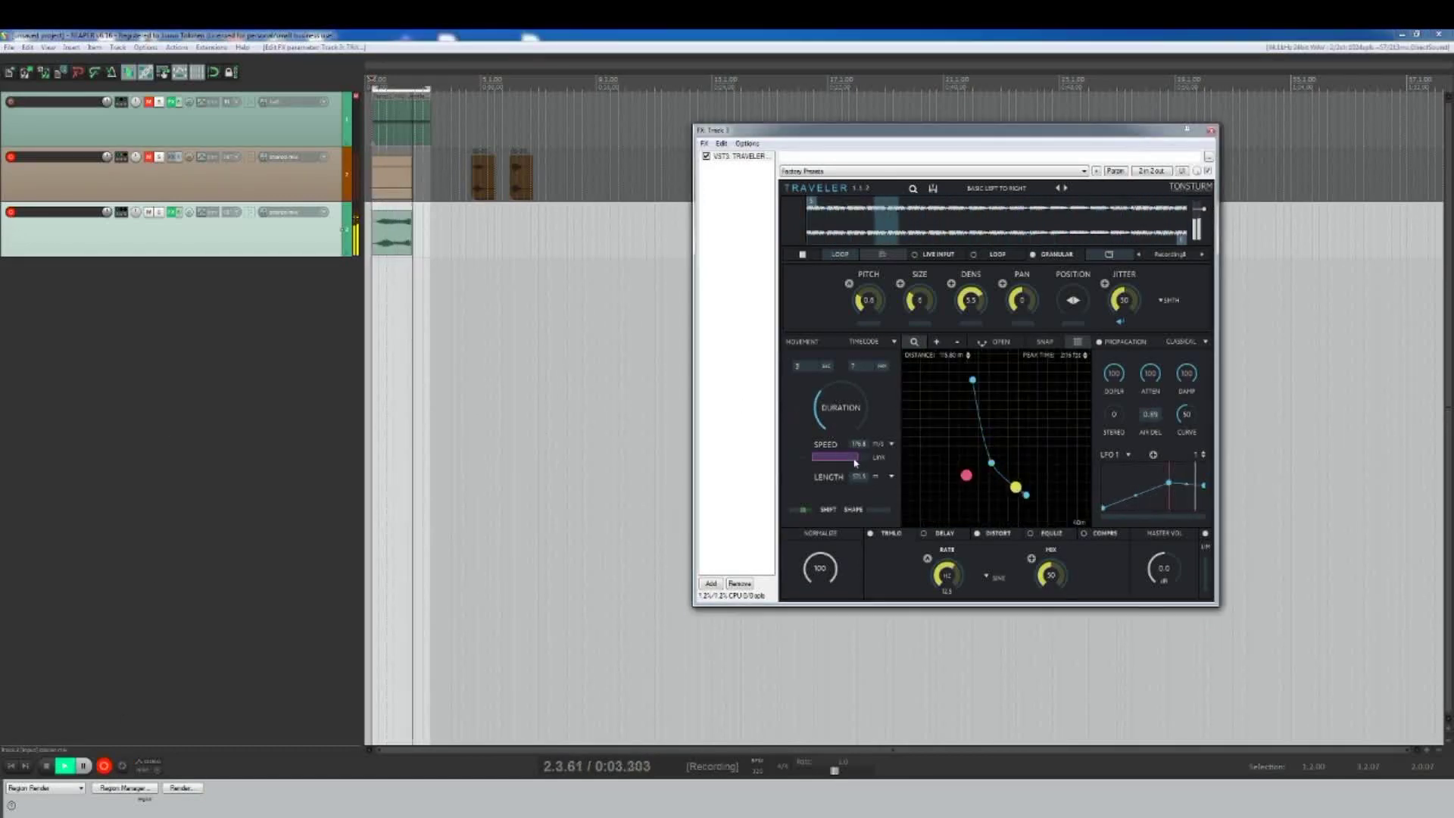
pyautogui.moveTo(853, 459); pyautogui.dragTo(861, 457)
pyautogui.moveTo(839, 401); pyautogui.dragTo(831, 421)
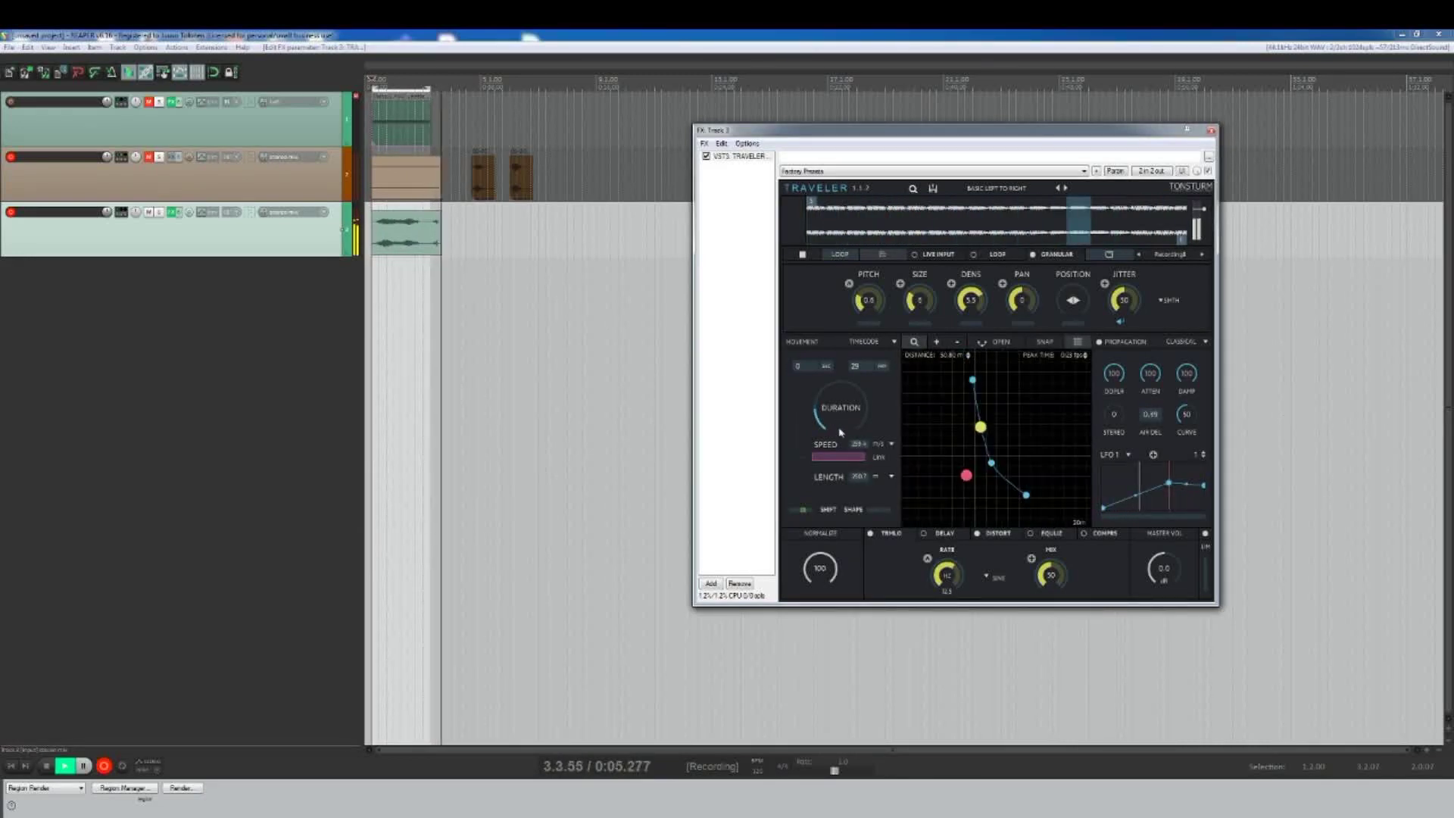
pyautogui.click(796, 510)
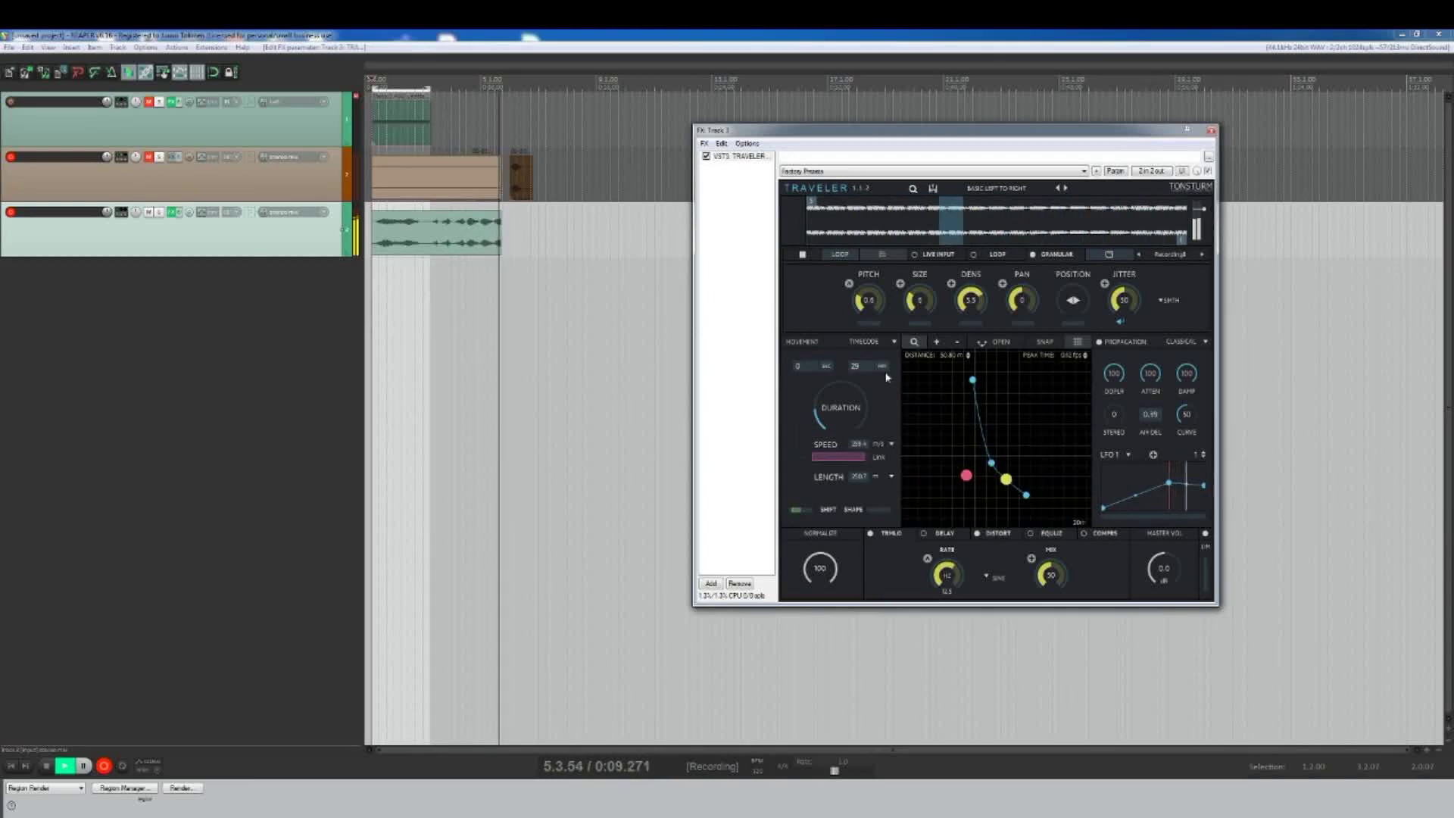
pyautogui.press('space')
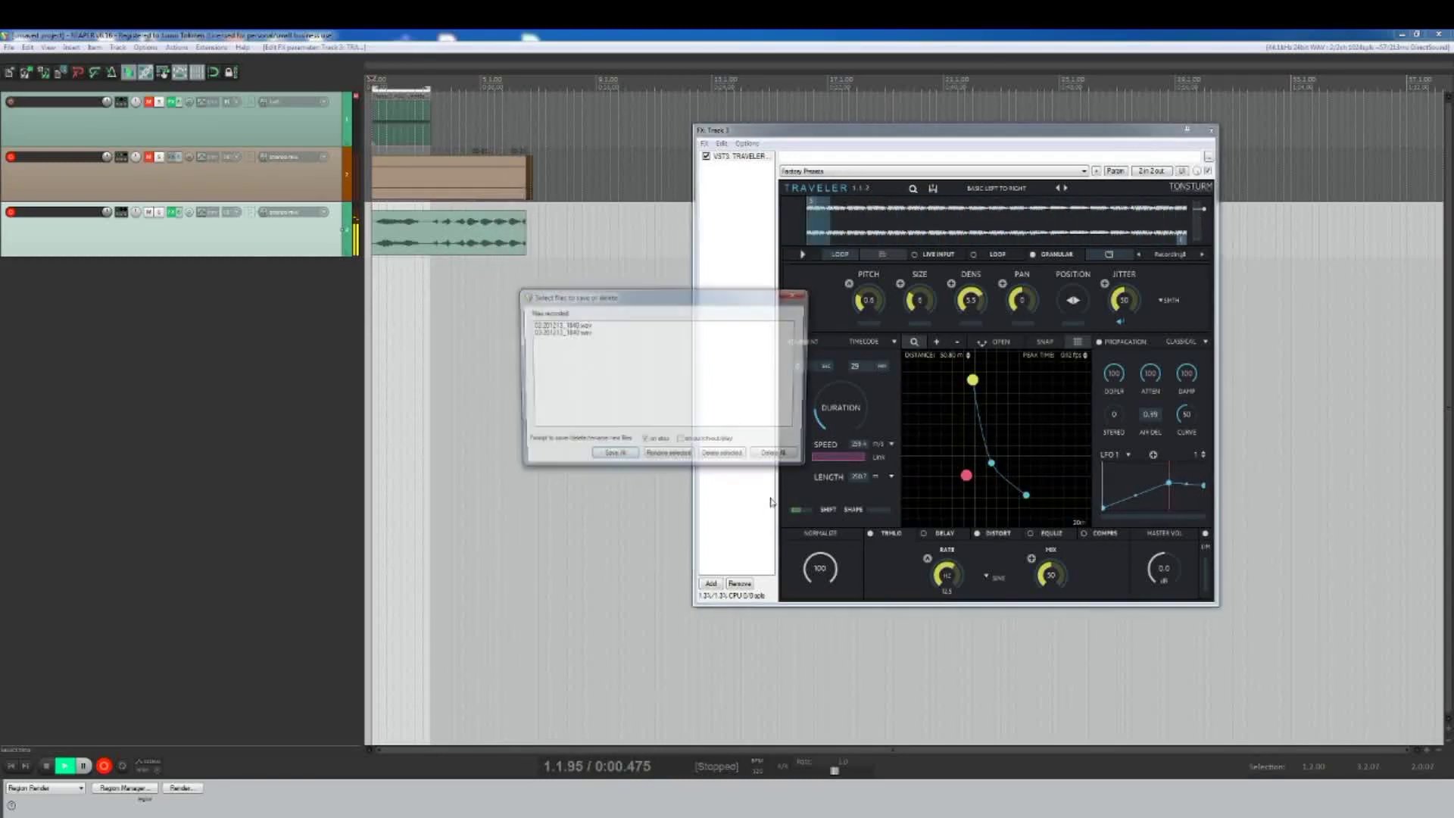
pyautogui.press('Return')
# Step: Raise Traveler's movement shift, lower the Damp amount, and nudge the start point of the movement path
pyautogui.click(809, 512)
pyautogui.moveTo(809, 511); pyautogui.dragTo(808, 511)
pyautogui.moveTo(1197, 381); pyautogui.dragTo(1170, 397)
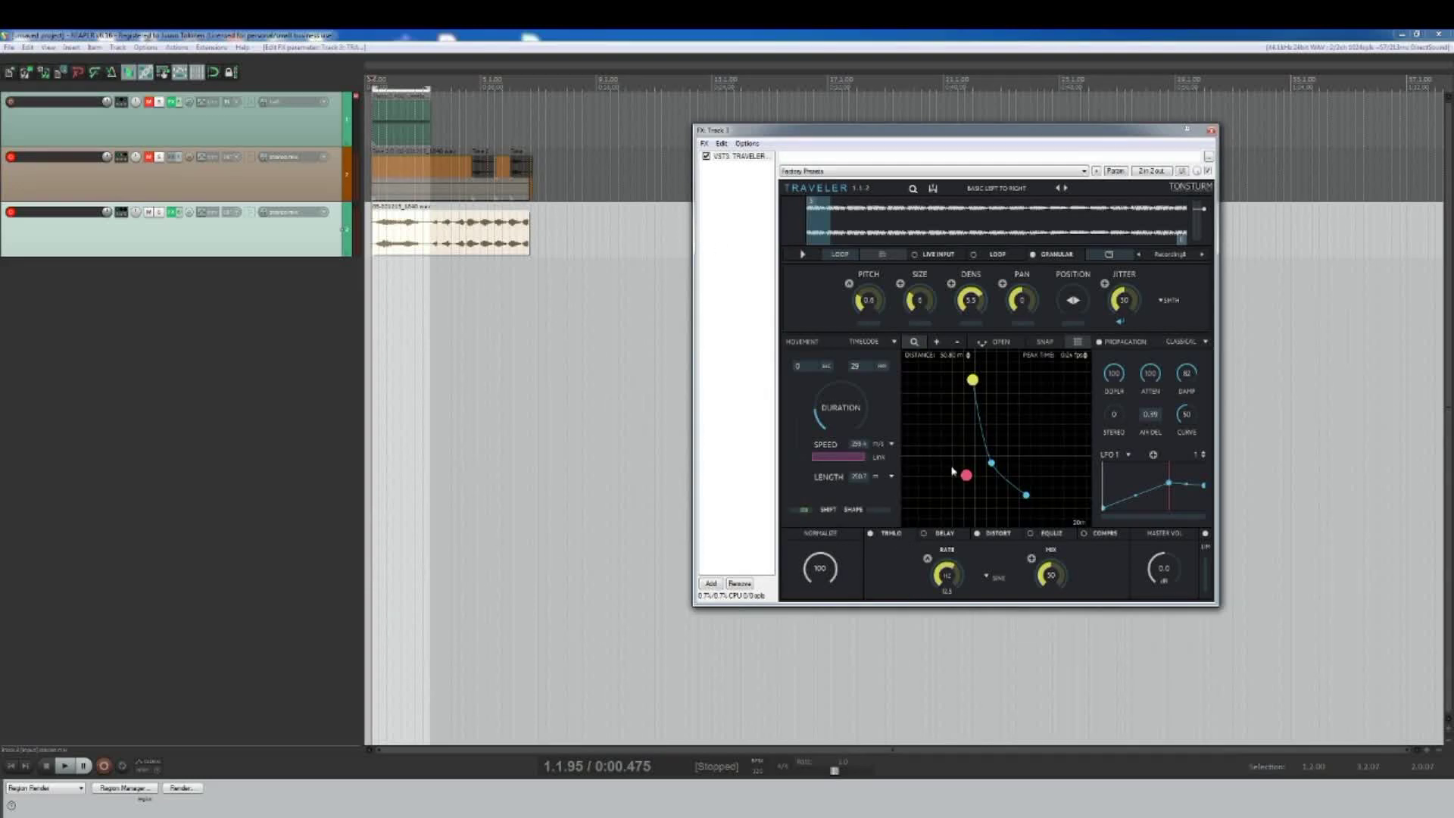
pyautogui.moveTo(973, 381); pyautogui.dragTo(976, 385)
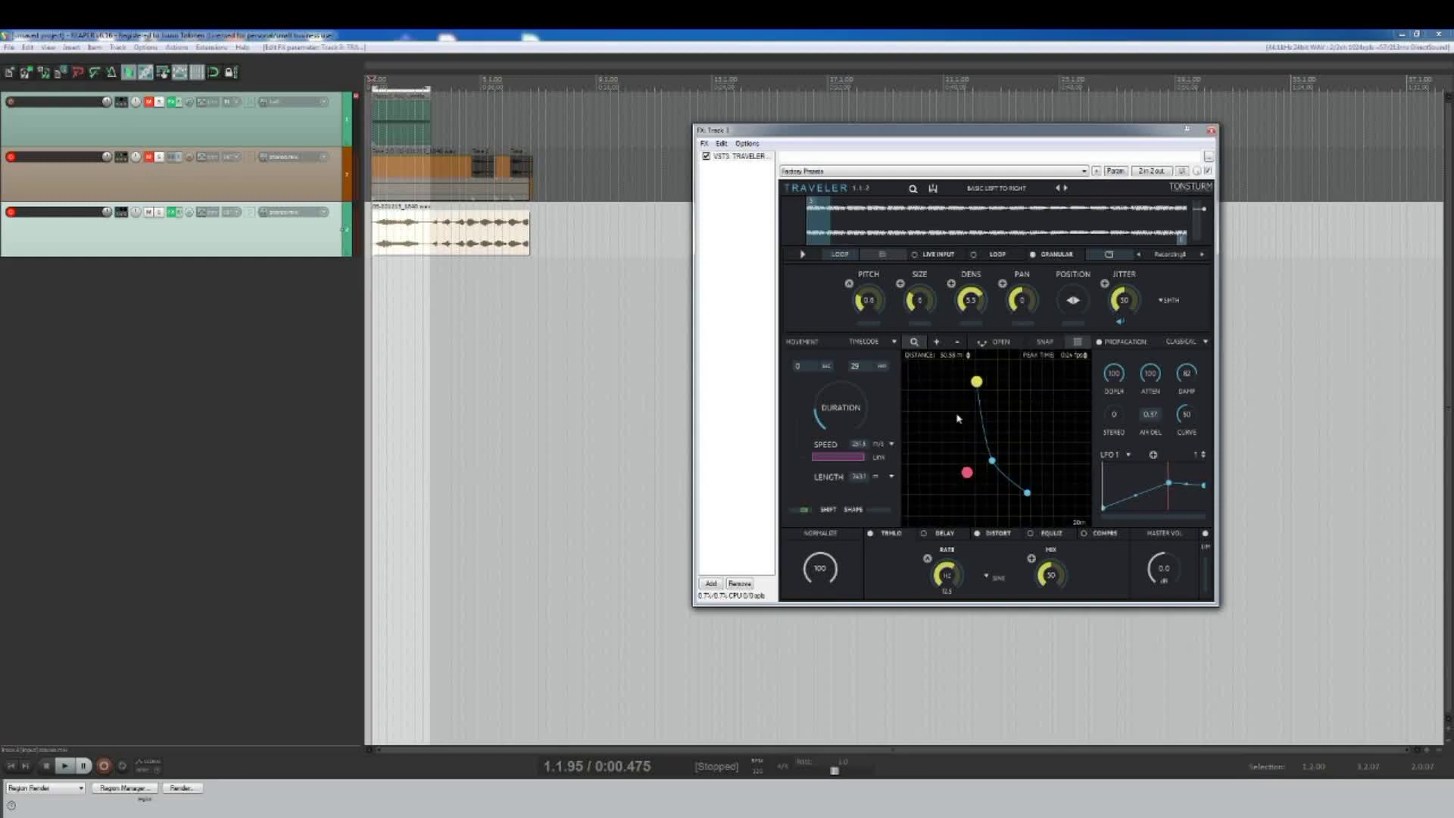